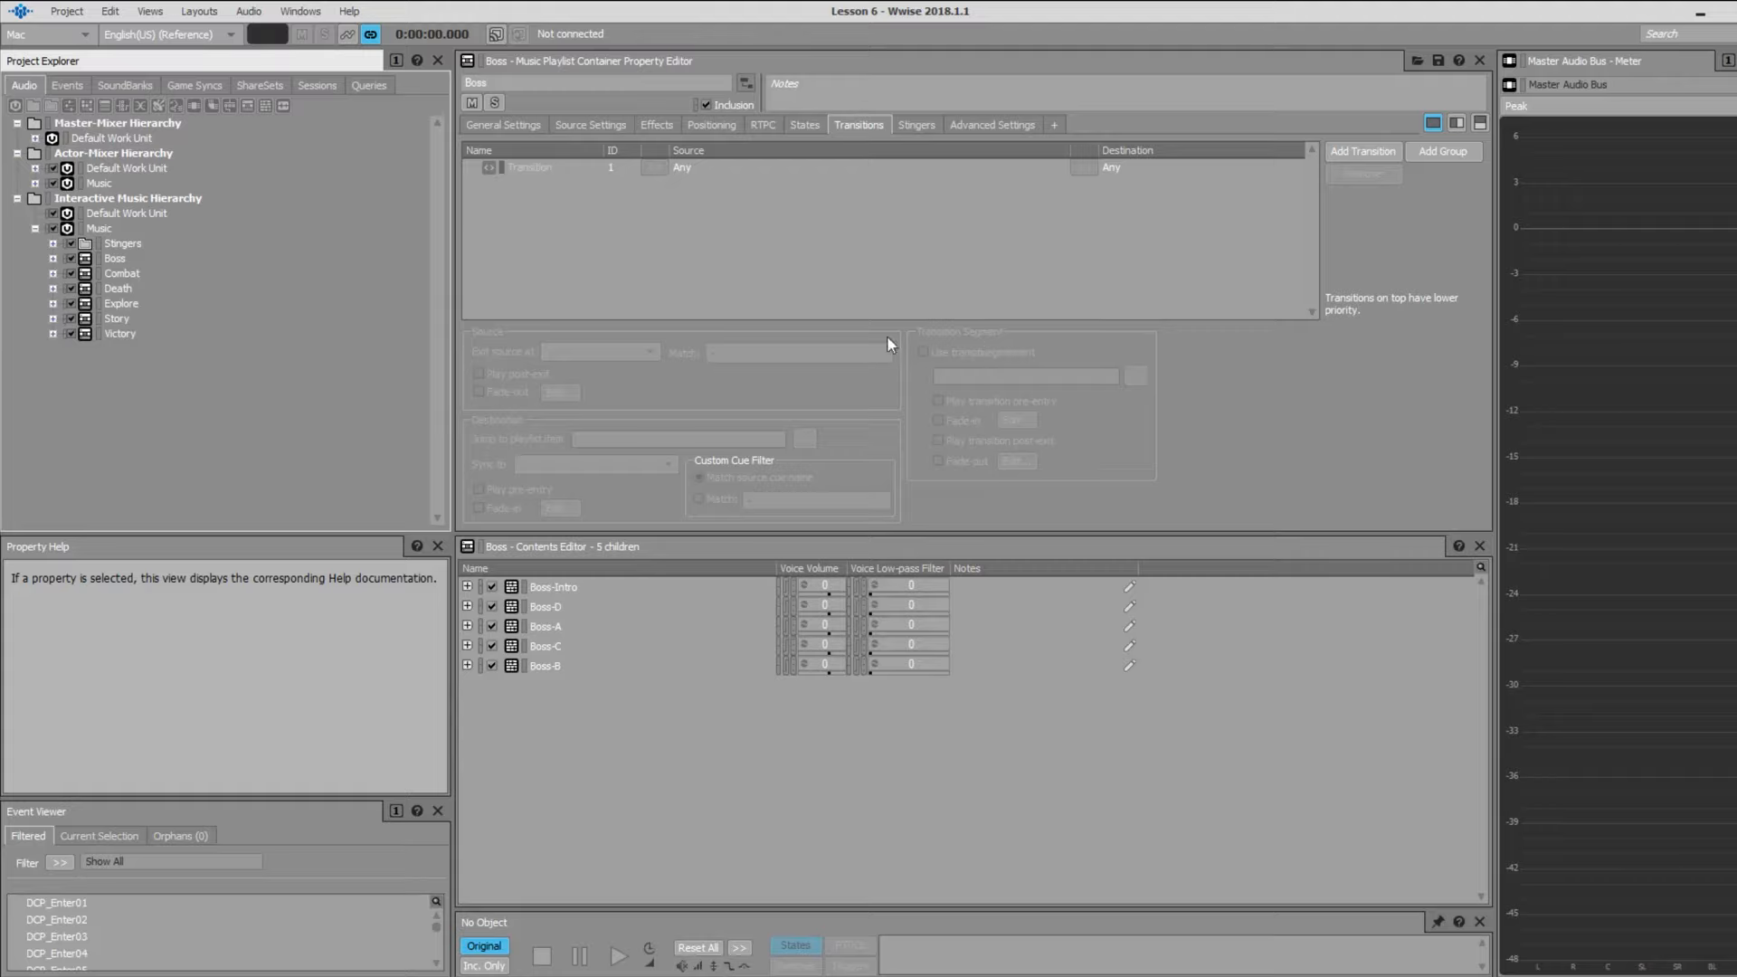
- Switch the workspace to the Interactive Music layout
left_click(196, 12)
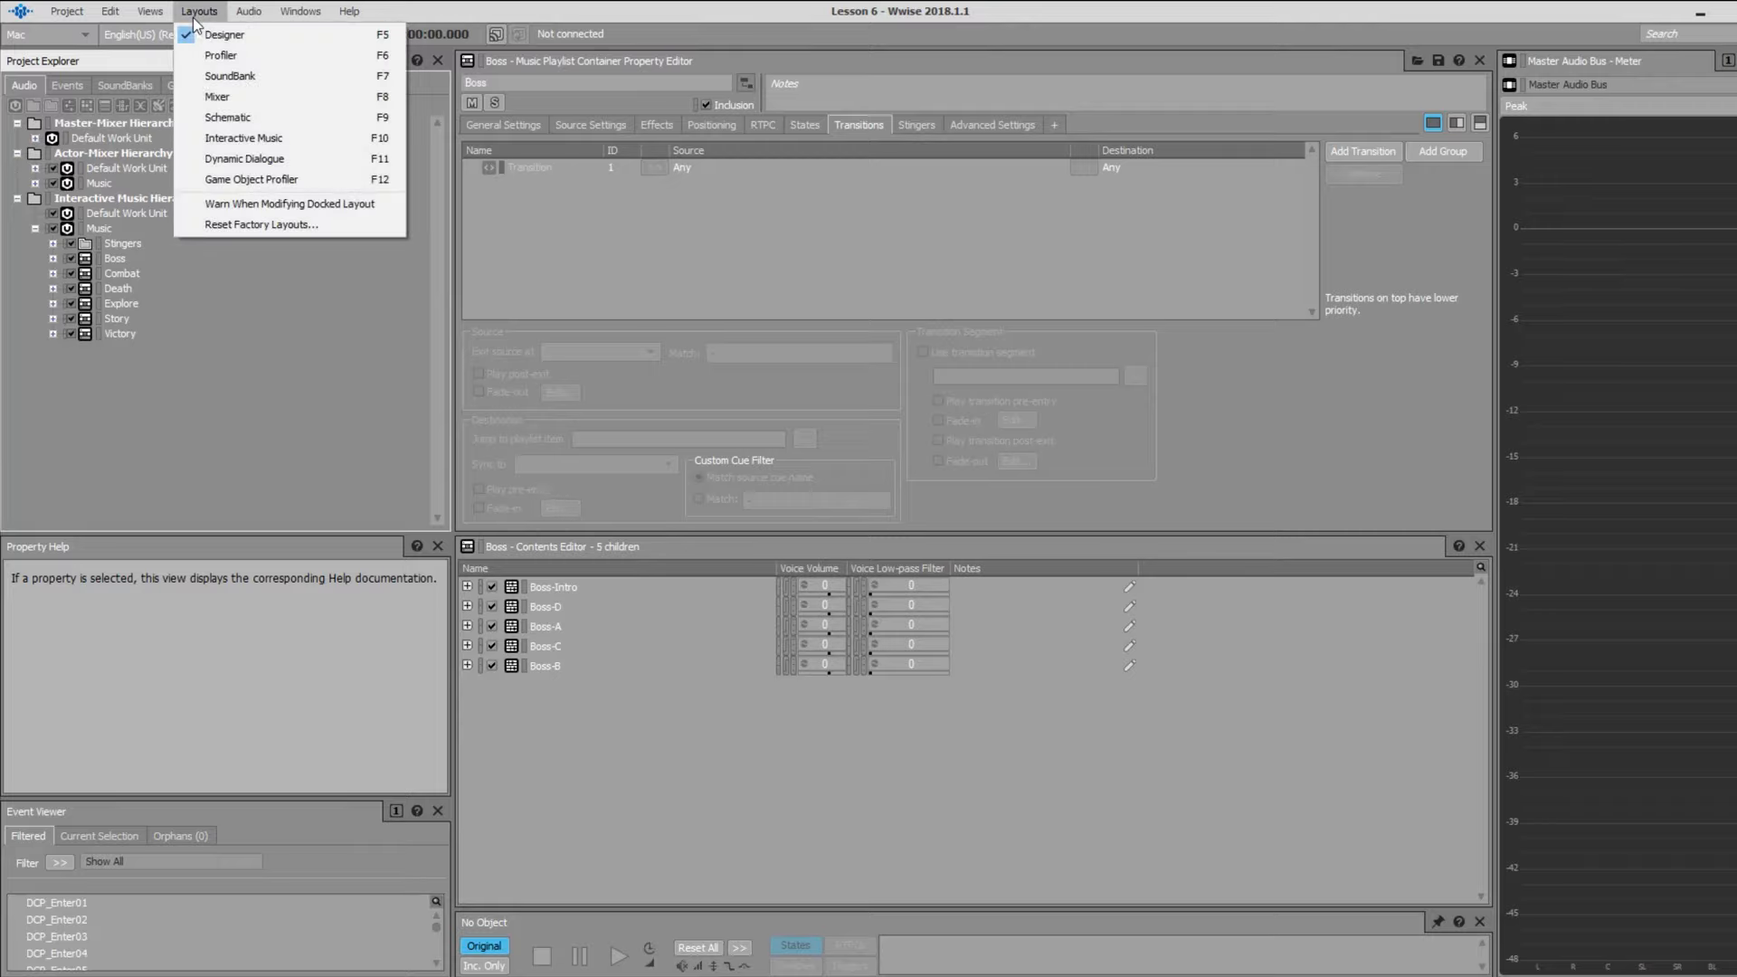
left_click(250, 139)
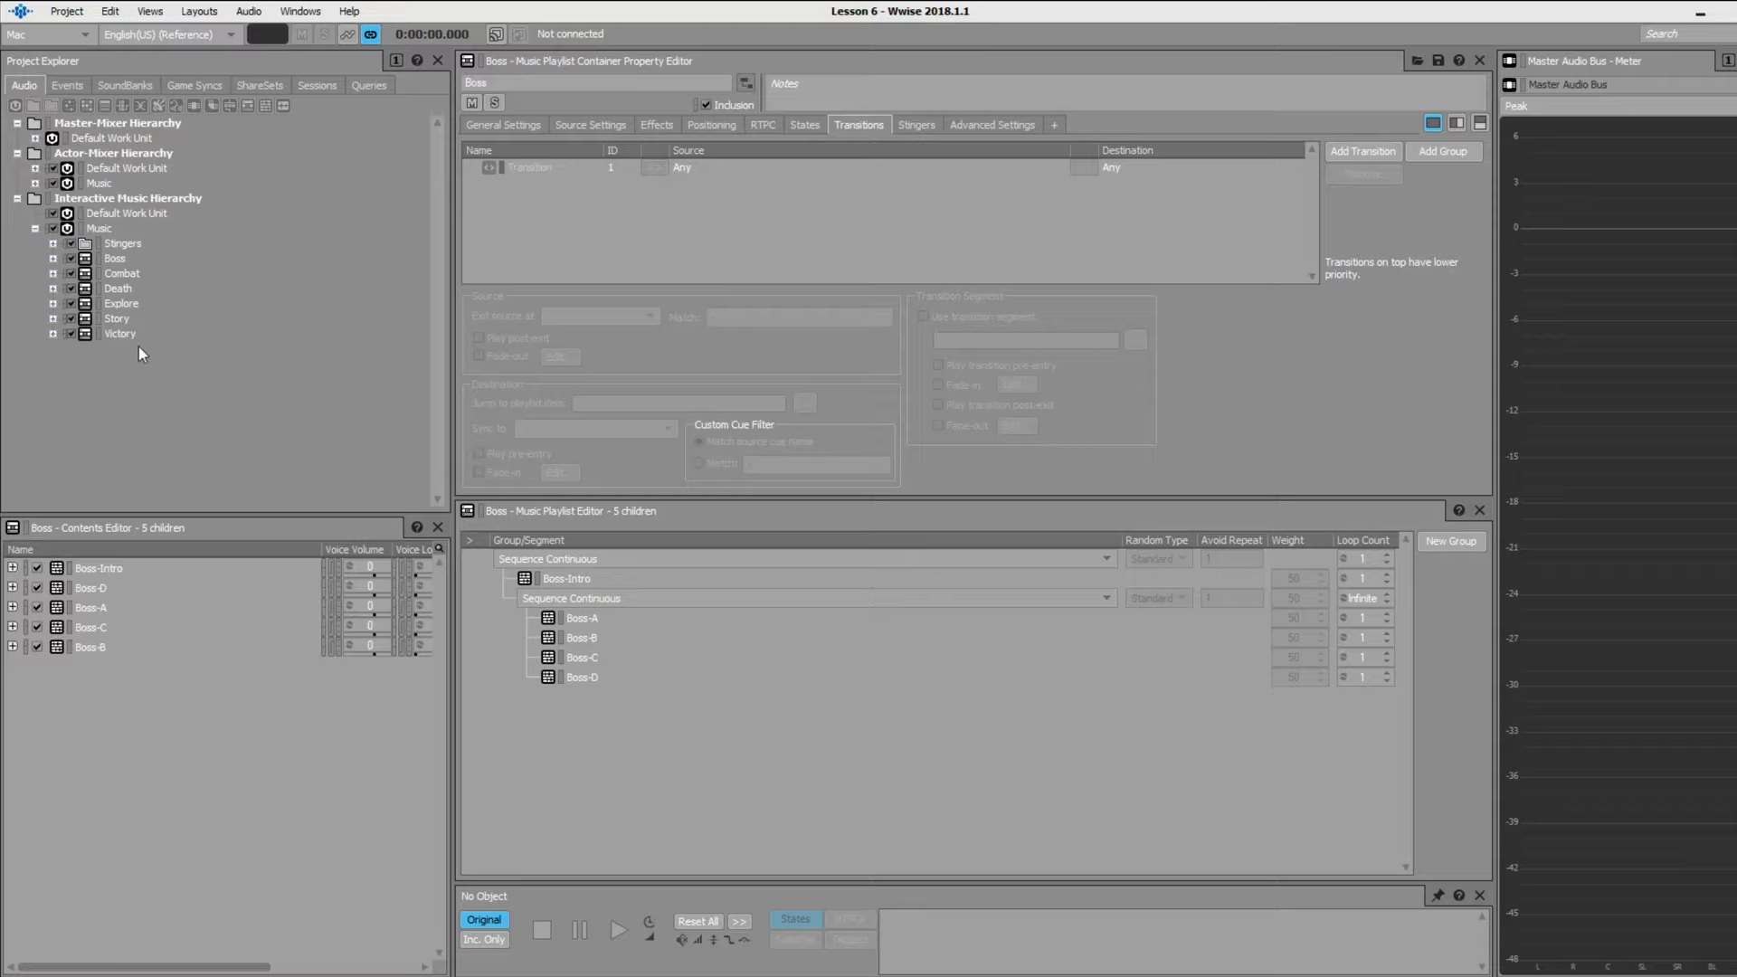
- Group the Boss, Combat, Death, Explore, Story and Victory playlist containers under a new Music Switch Container parent
left_click(116, 333)
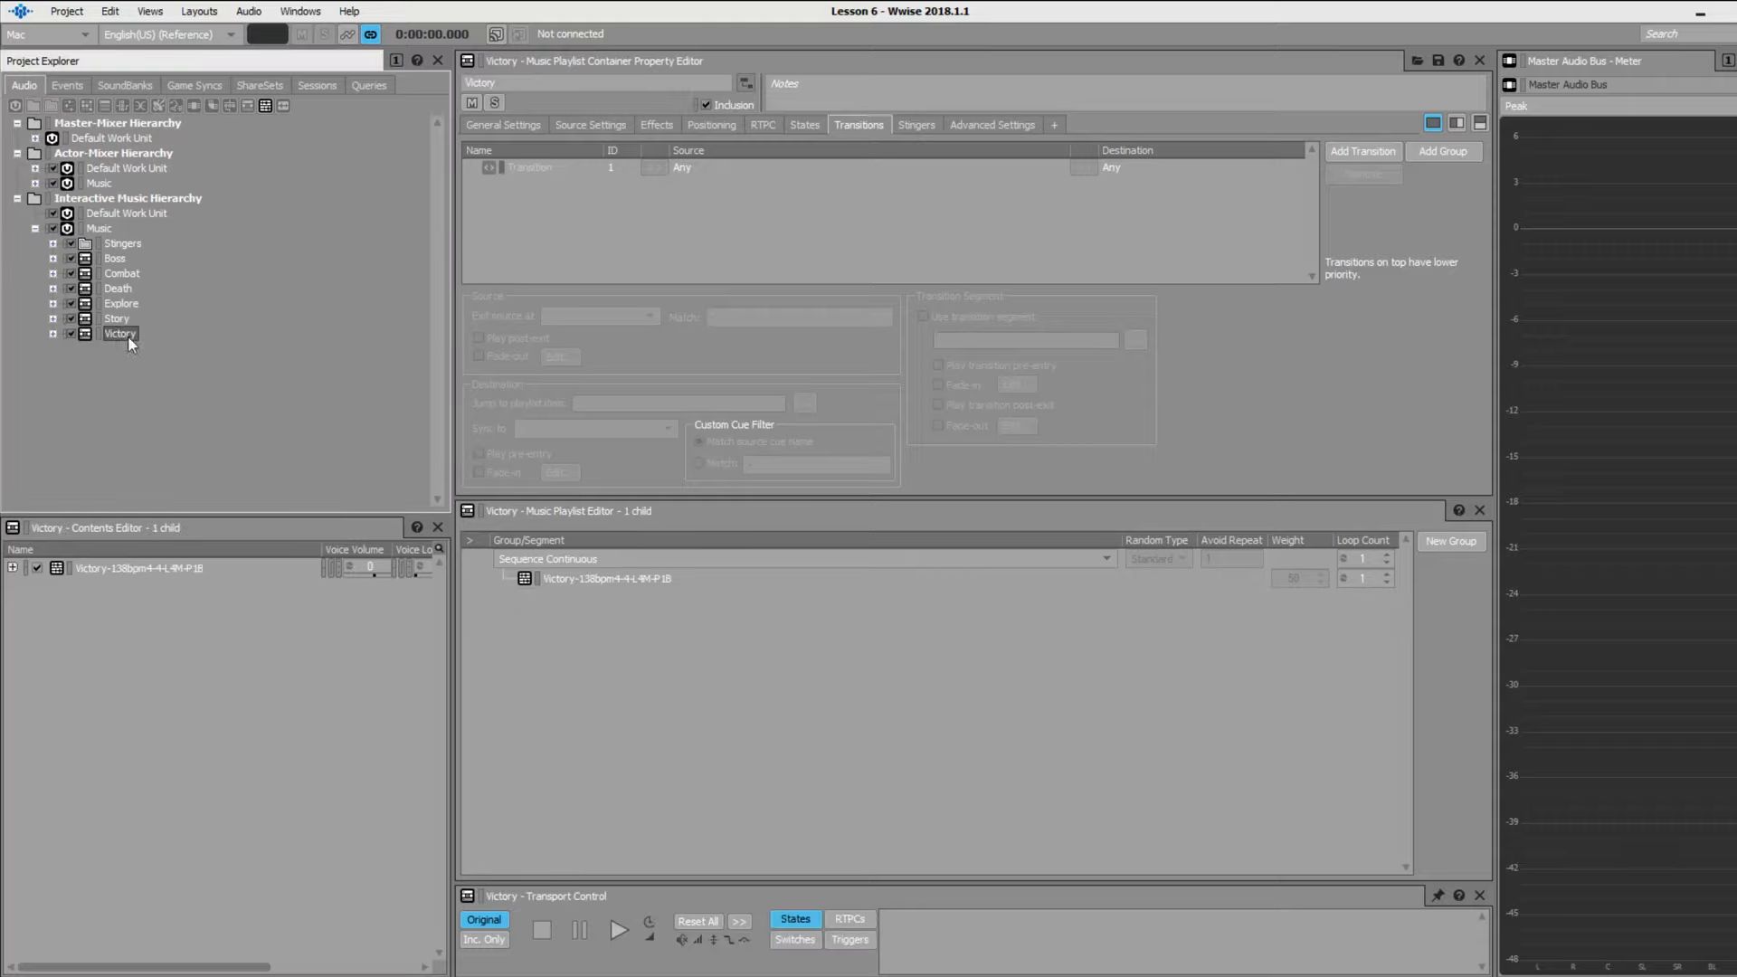
key("shift+Up")
key("shift+Up")
key("shift+Up")
key("shift+Up")
key("shift+Up")
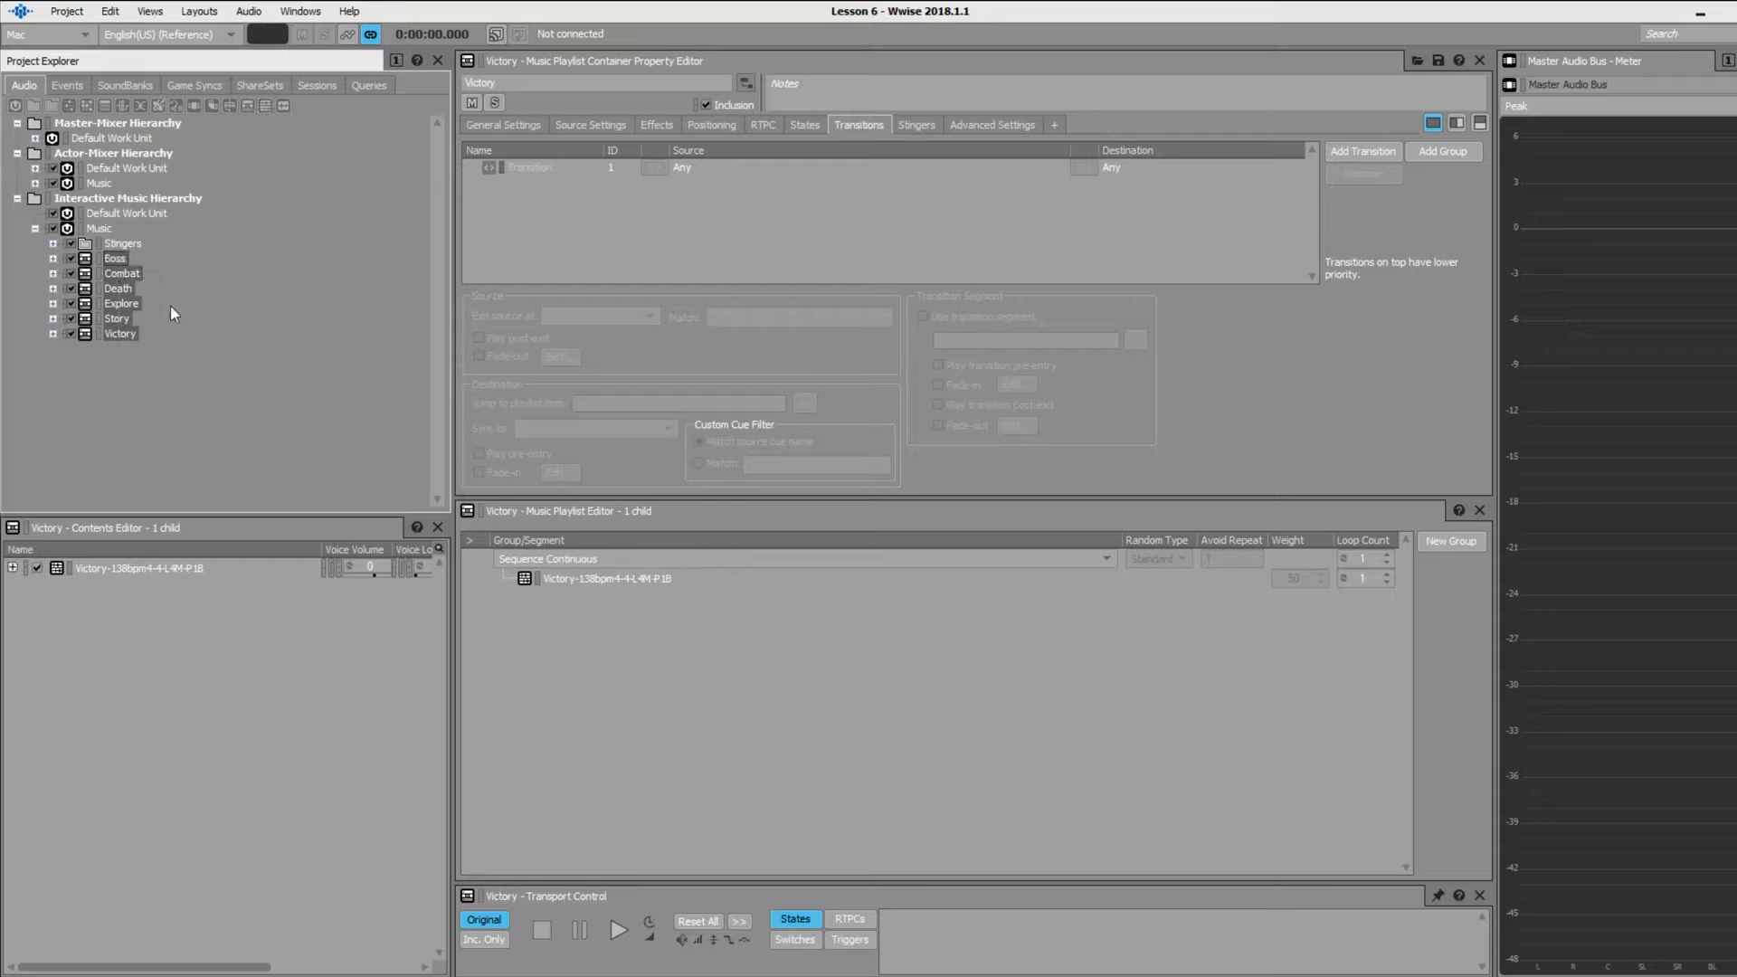
right_click(115, 262)
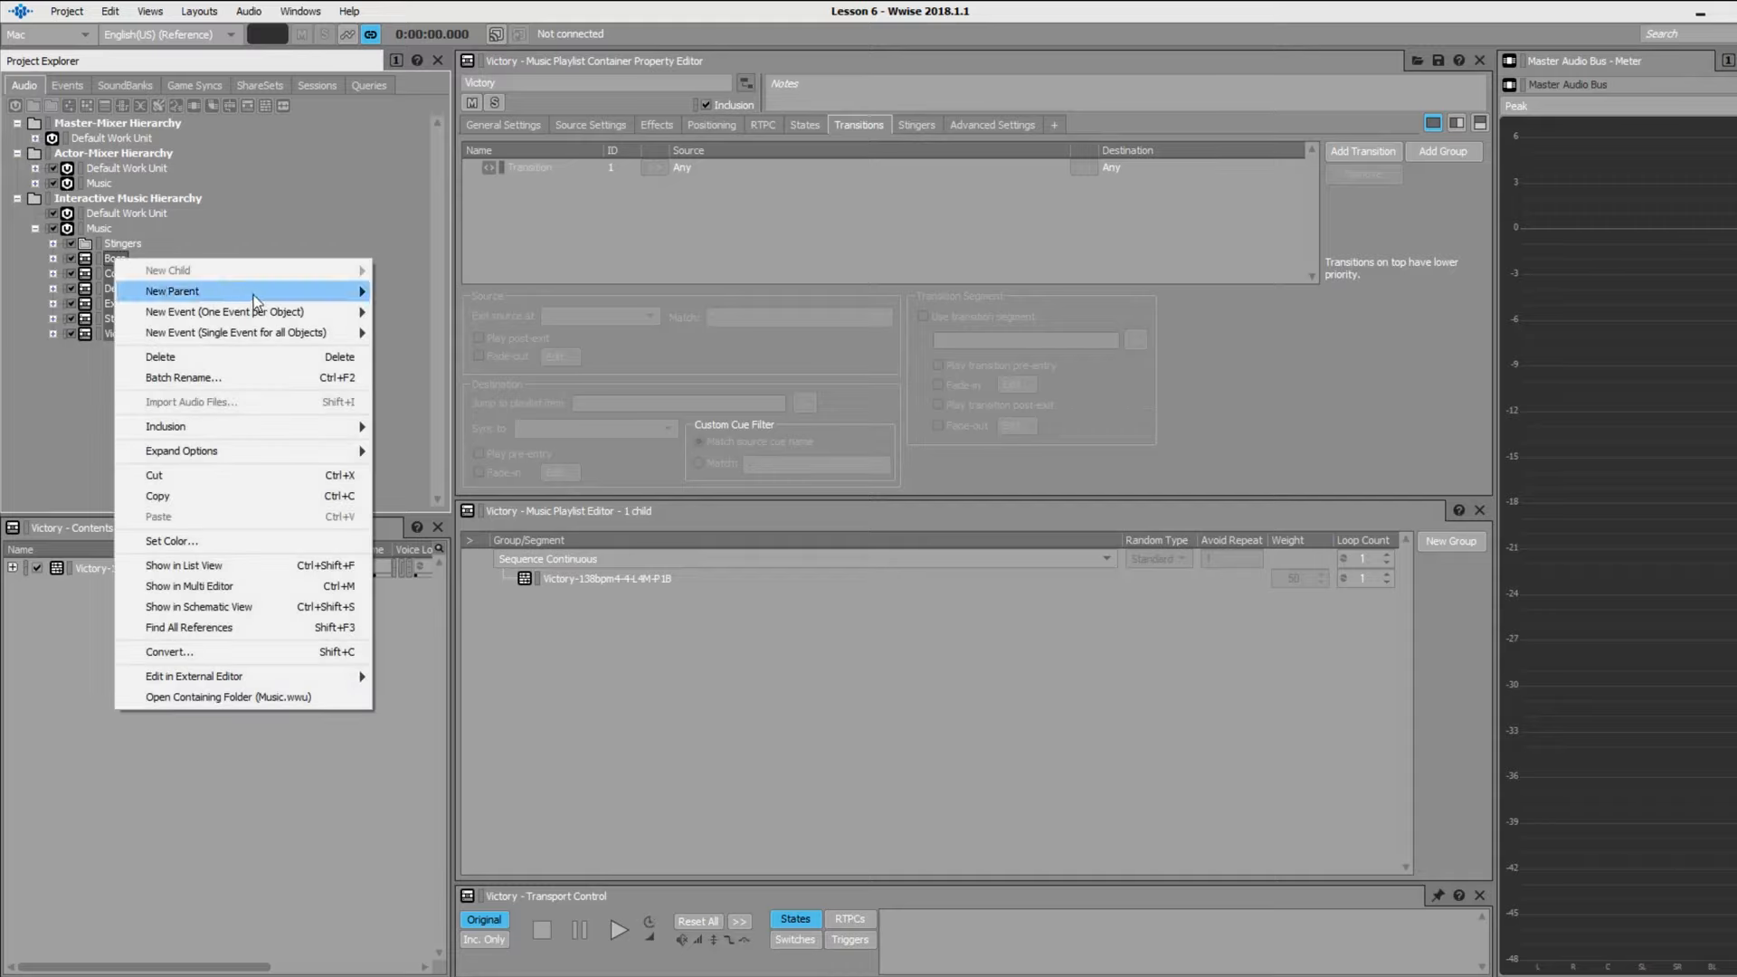
mouse_move(259, 300)
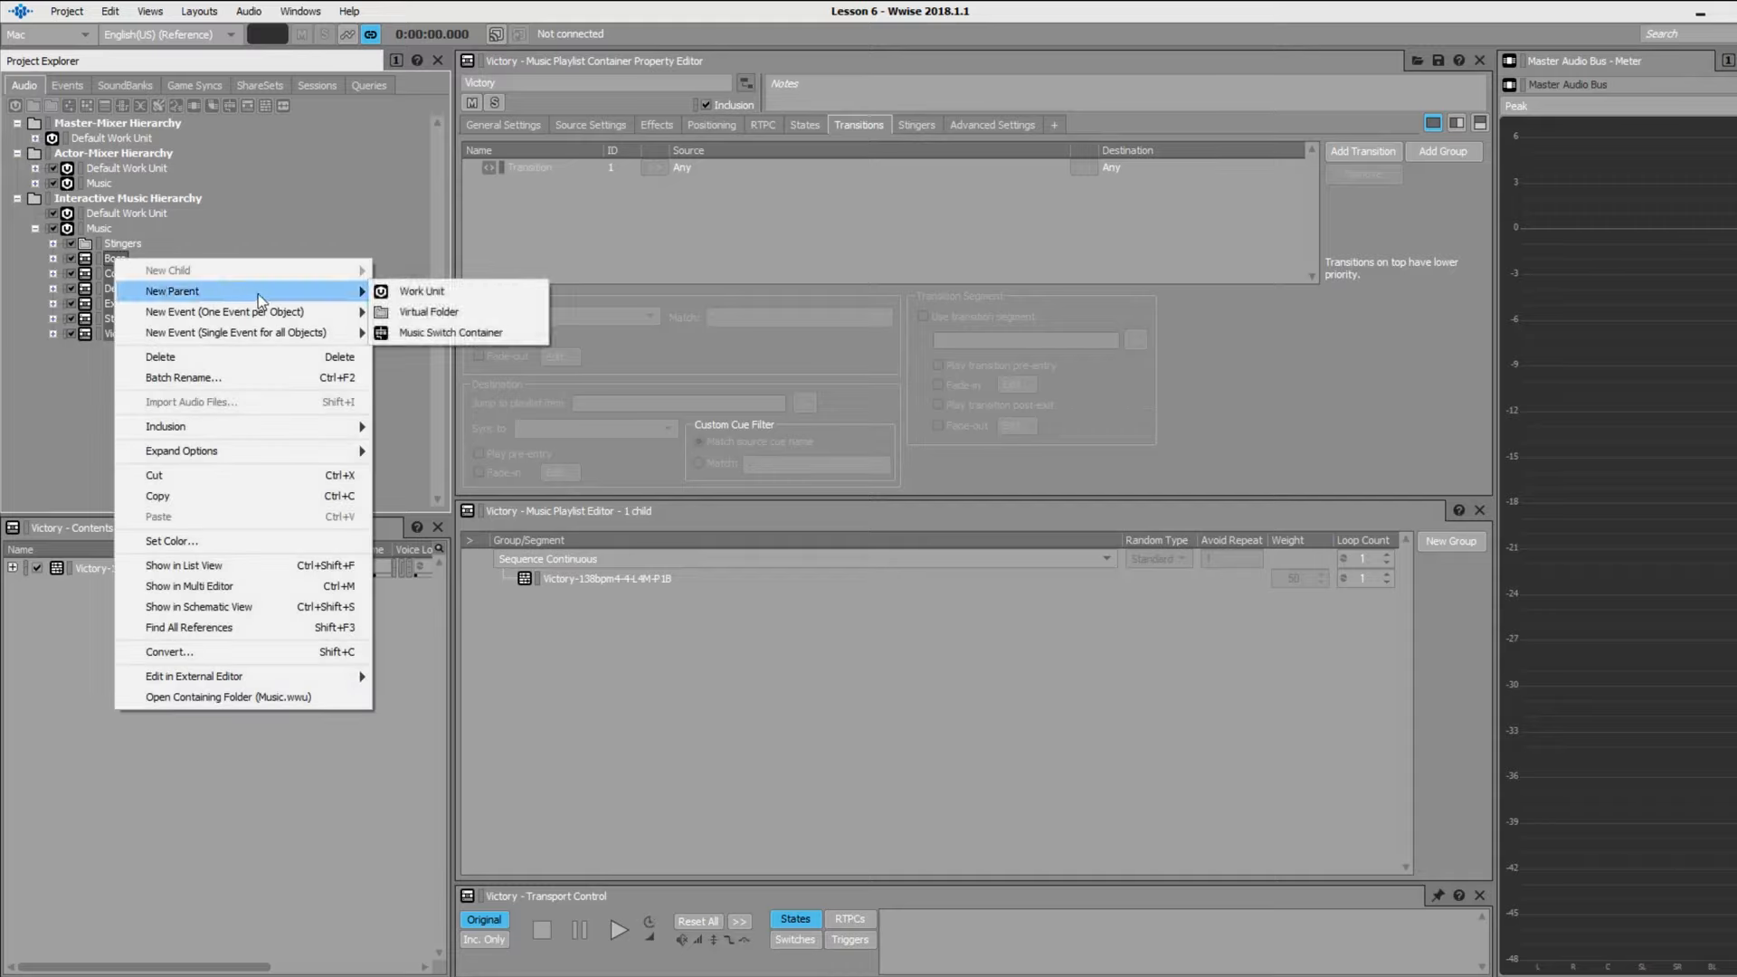
left_click(407, 334)
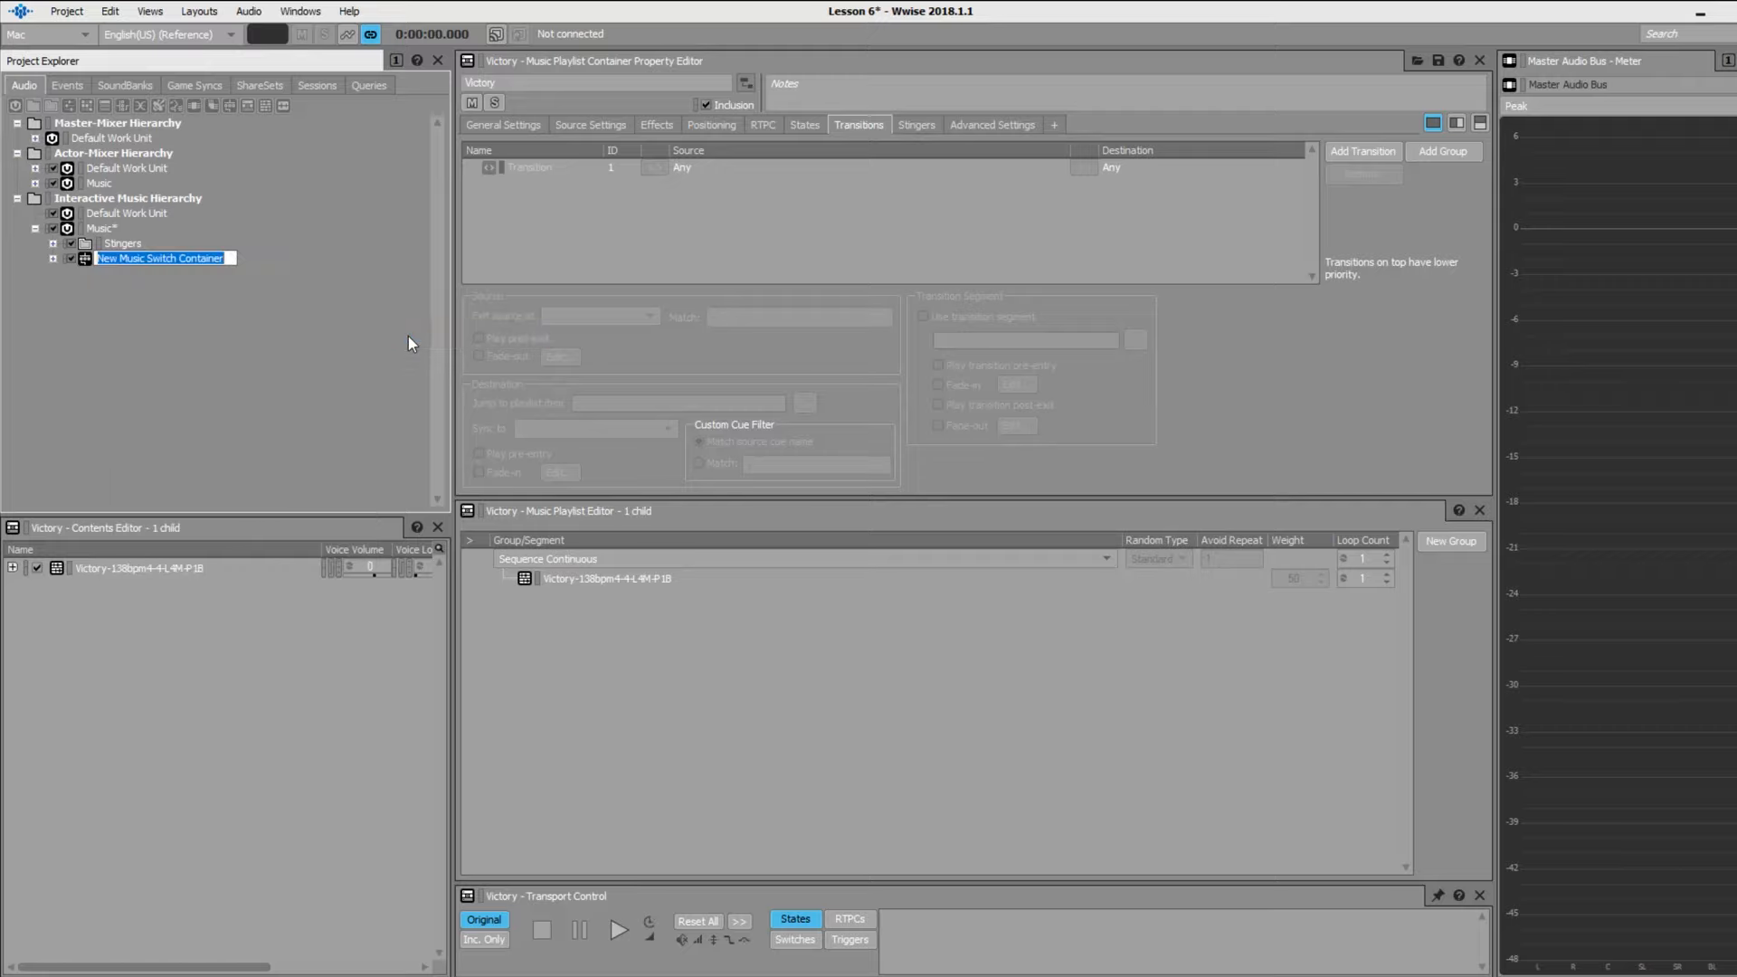
- Name the new switch container Gameplay_MusicSwitch_Container and expand it to show its child playlists
type("Gameply")
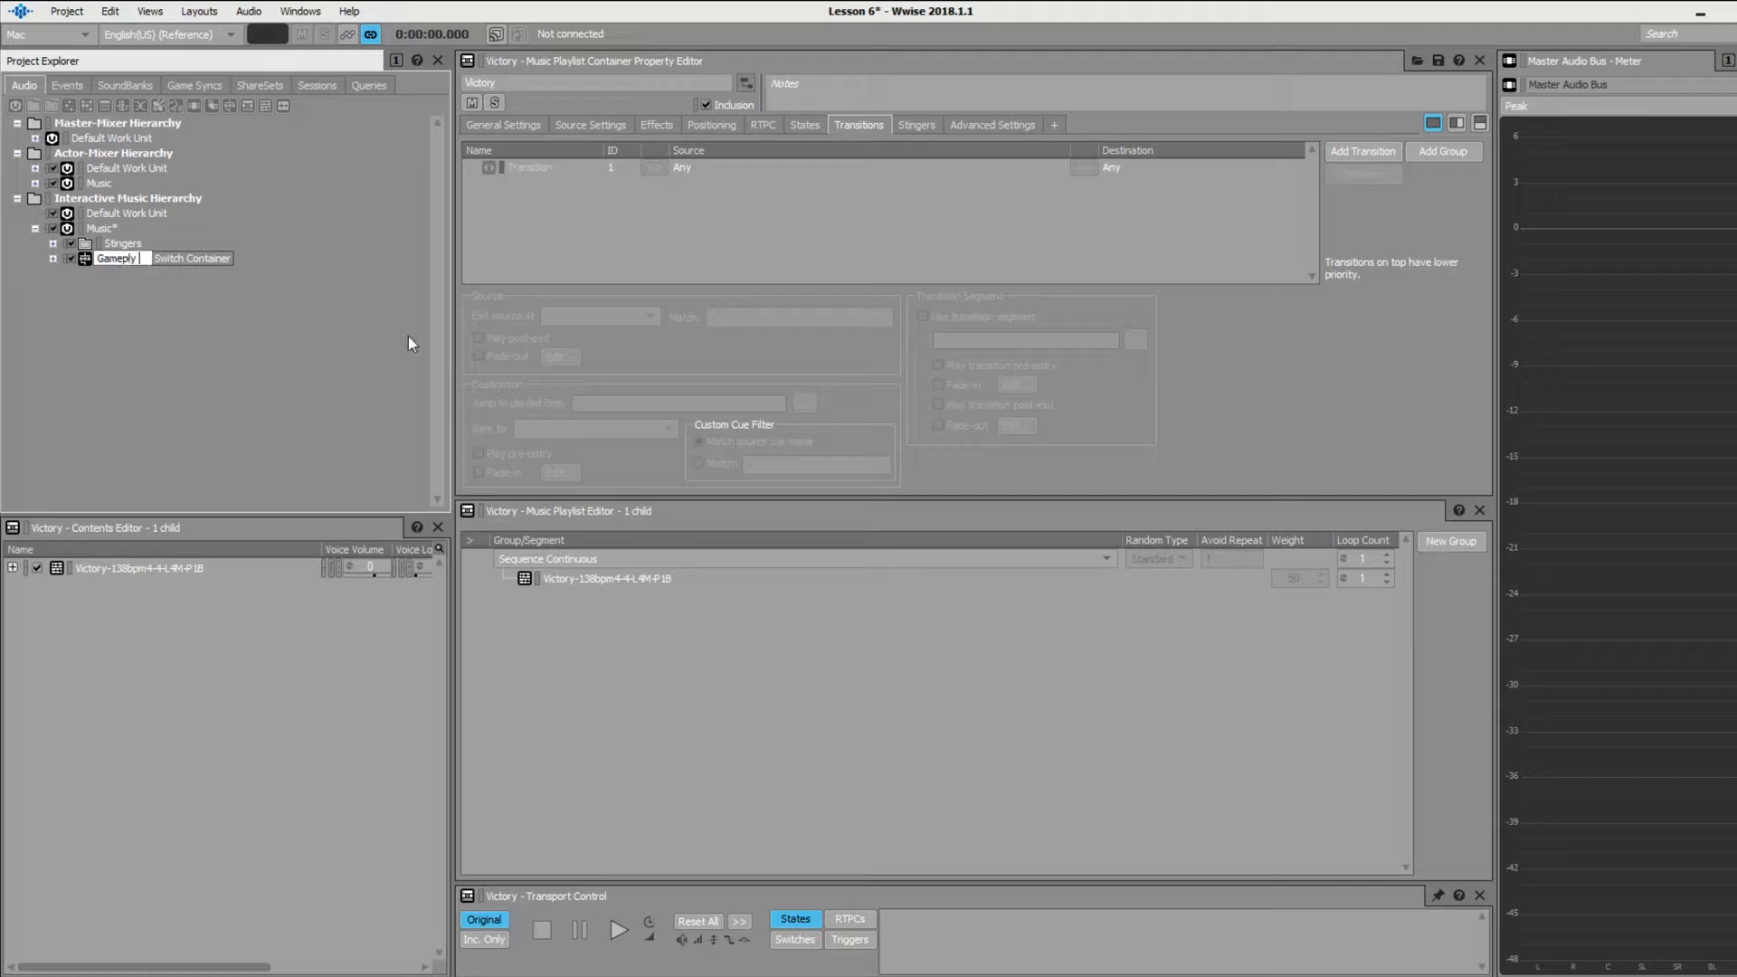
key("BackSpace")
type("ay_MusicSwitch_Container")
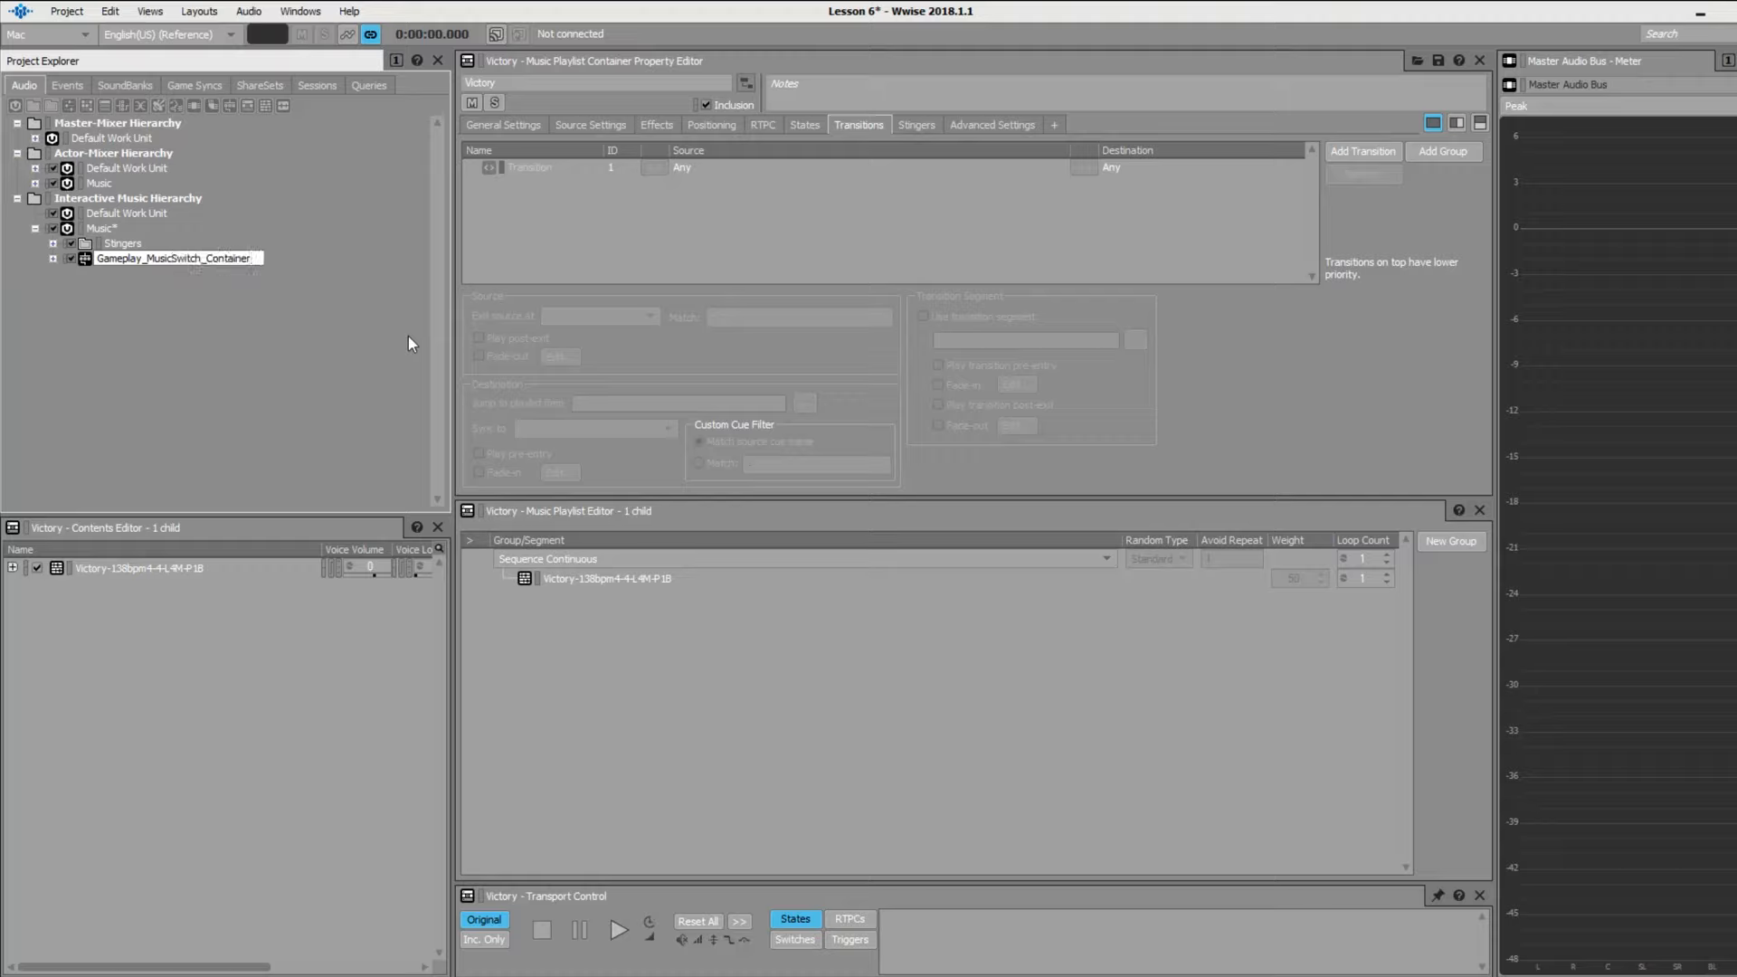
key("Return")
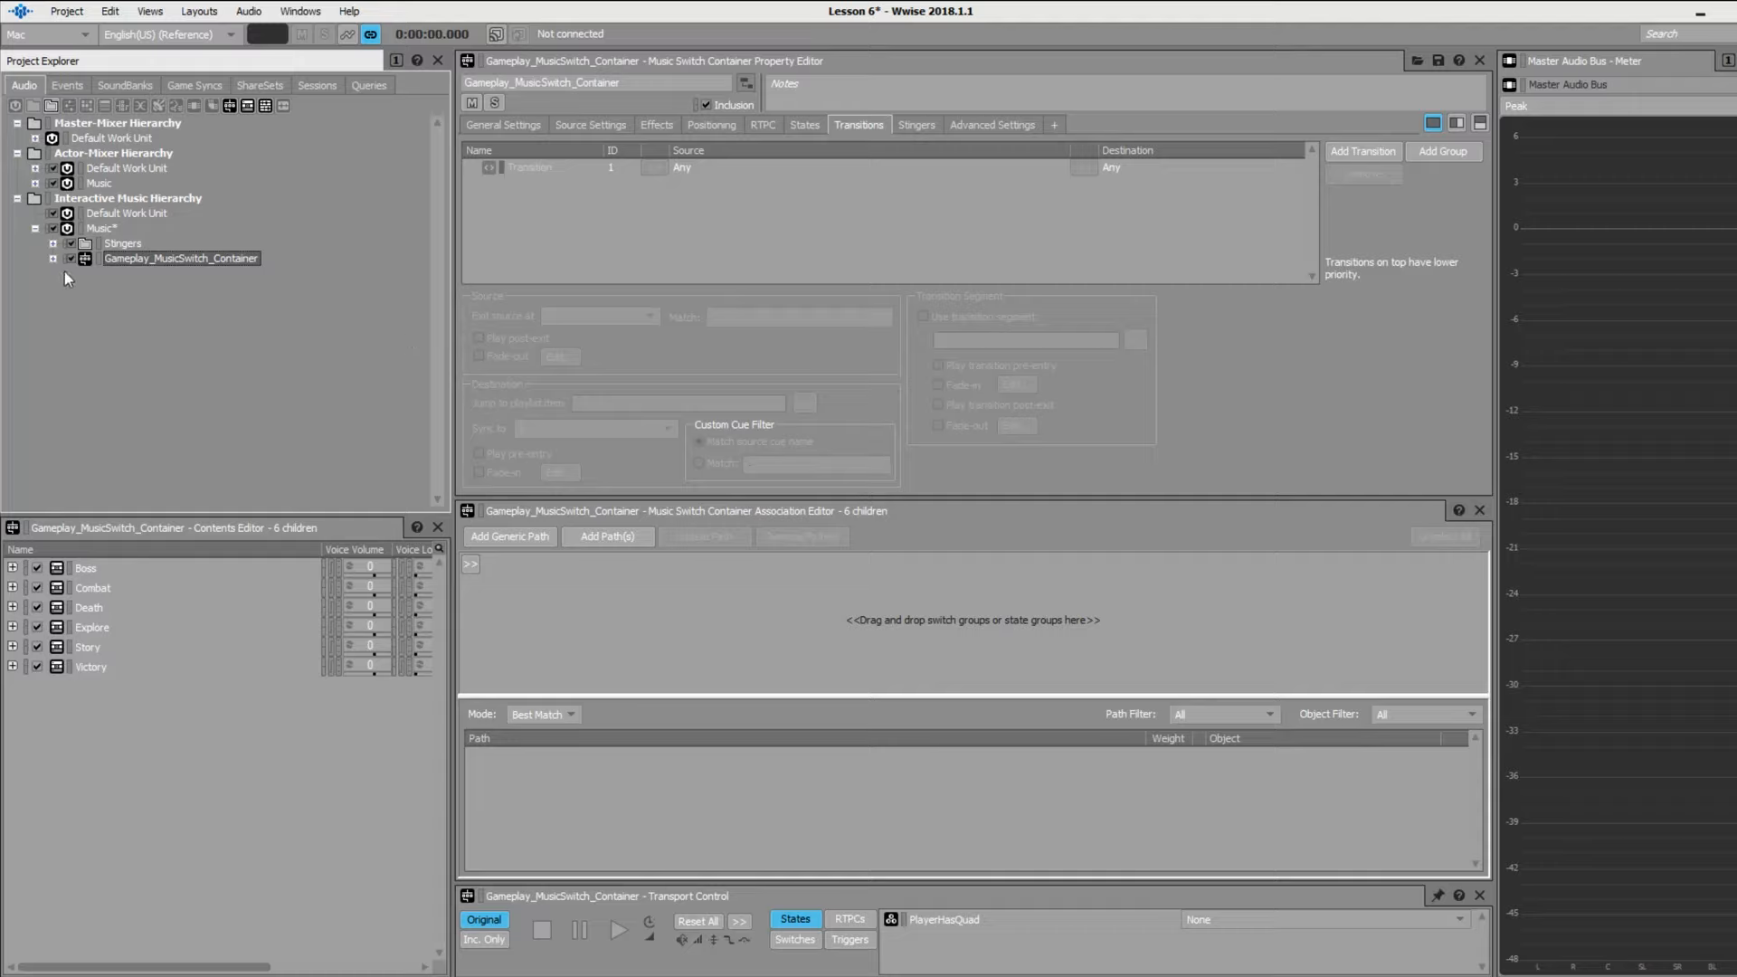
left_click(52, 258)
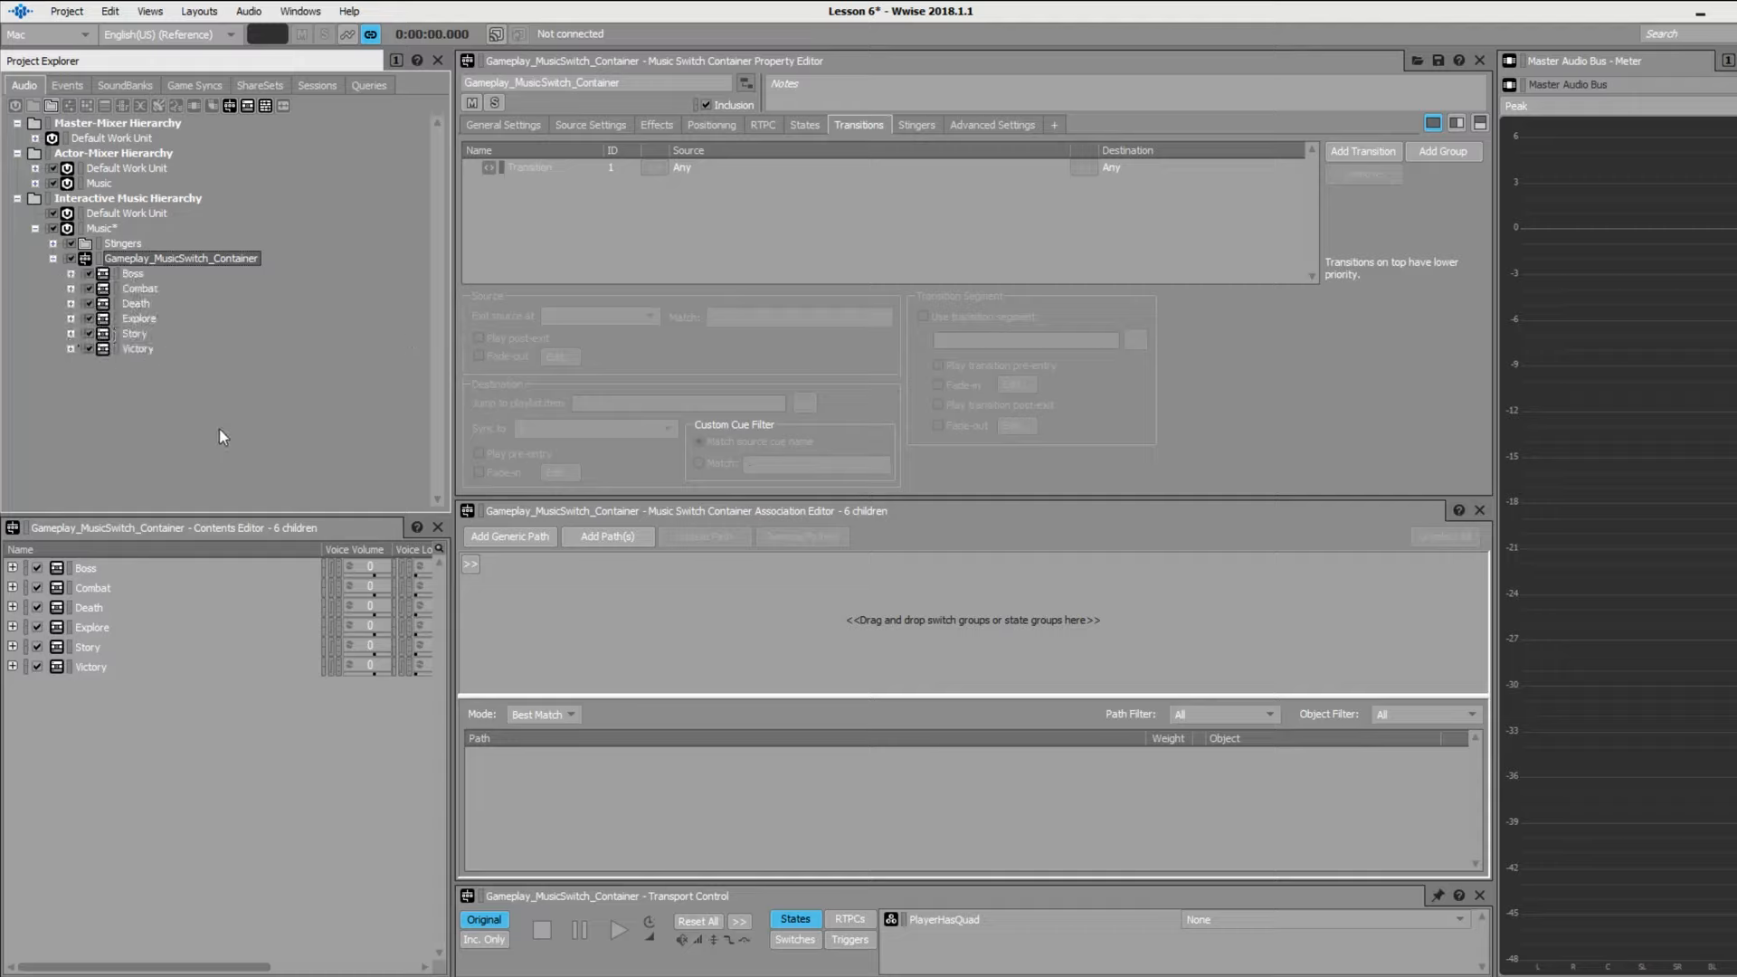
- Compare the general time settings of the Boss playlist with those of its parent, Gameplay_MusicSwitch_Container
left_click(132, 273)
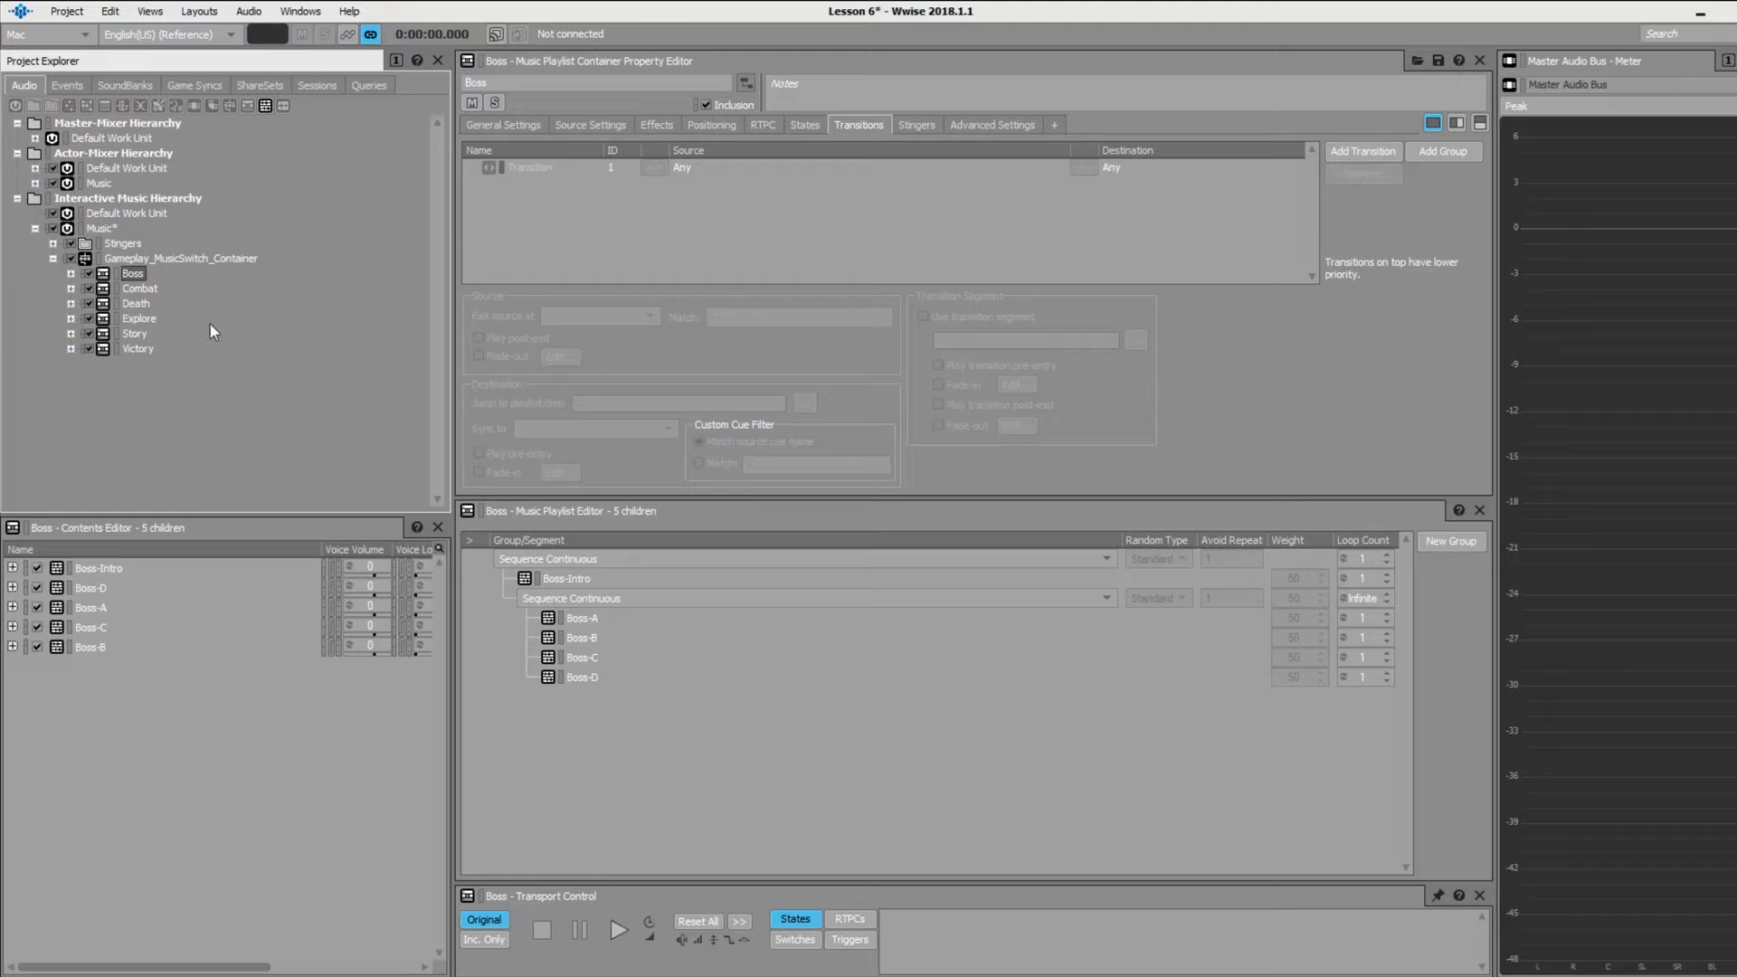
left_click(491, 127)
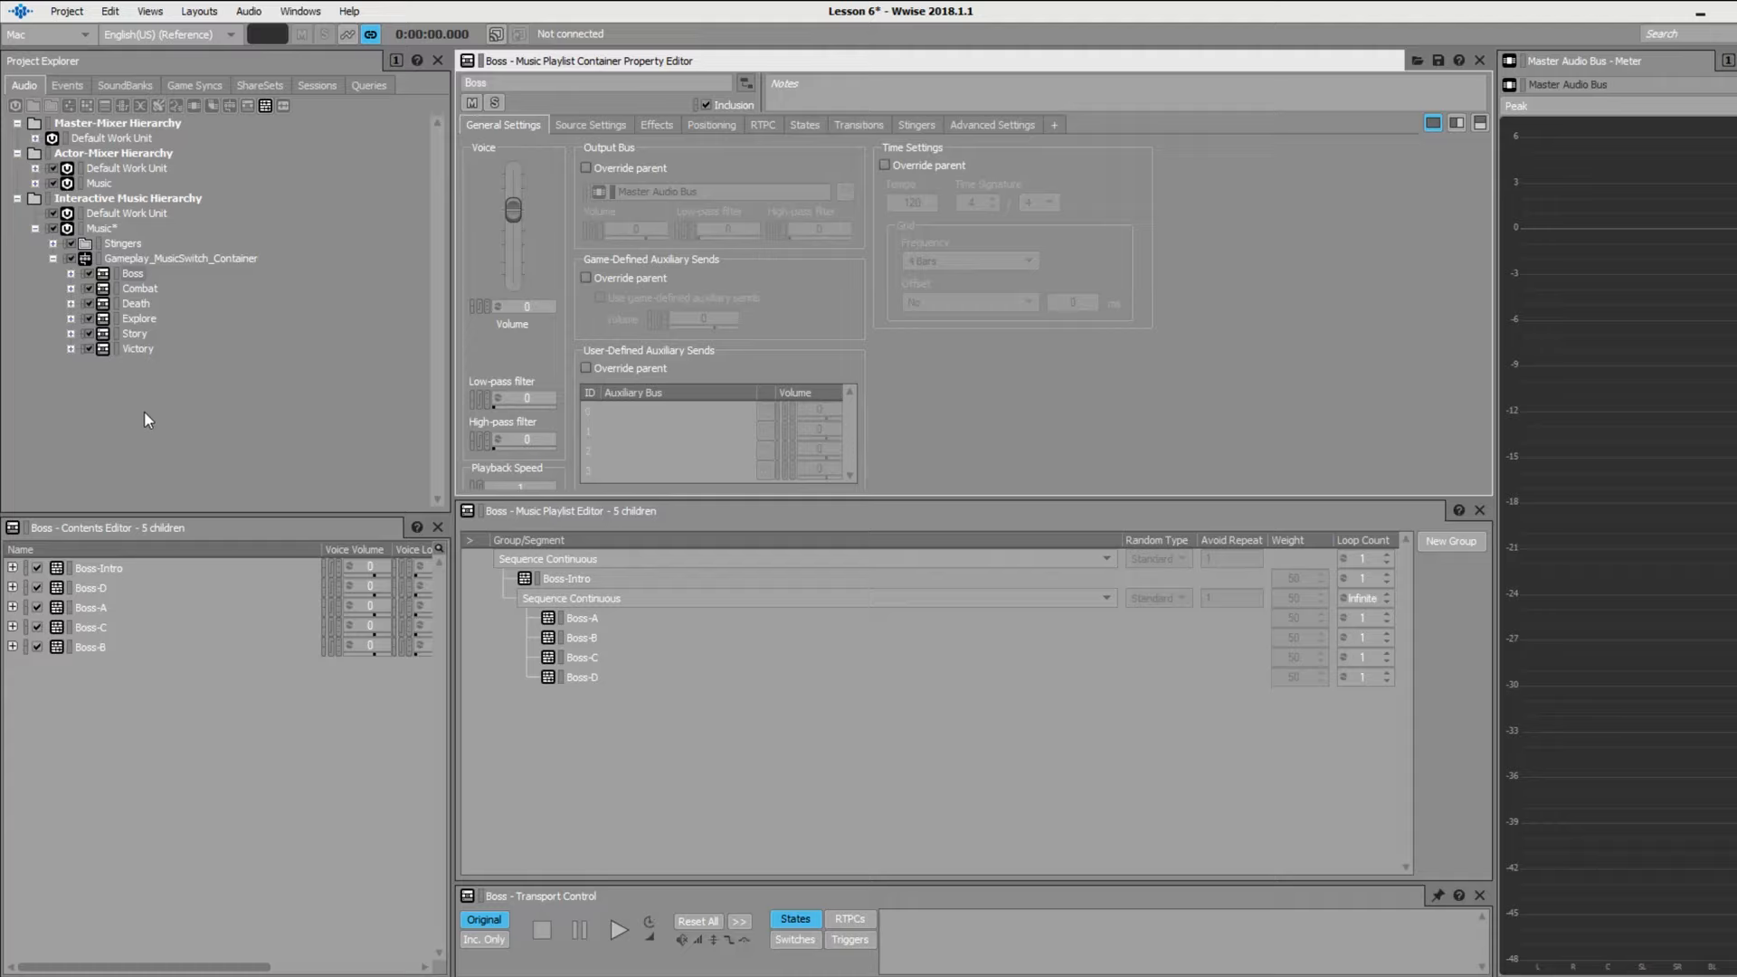
left_click(159, 261)
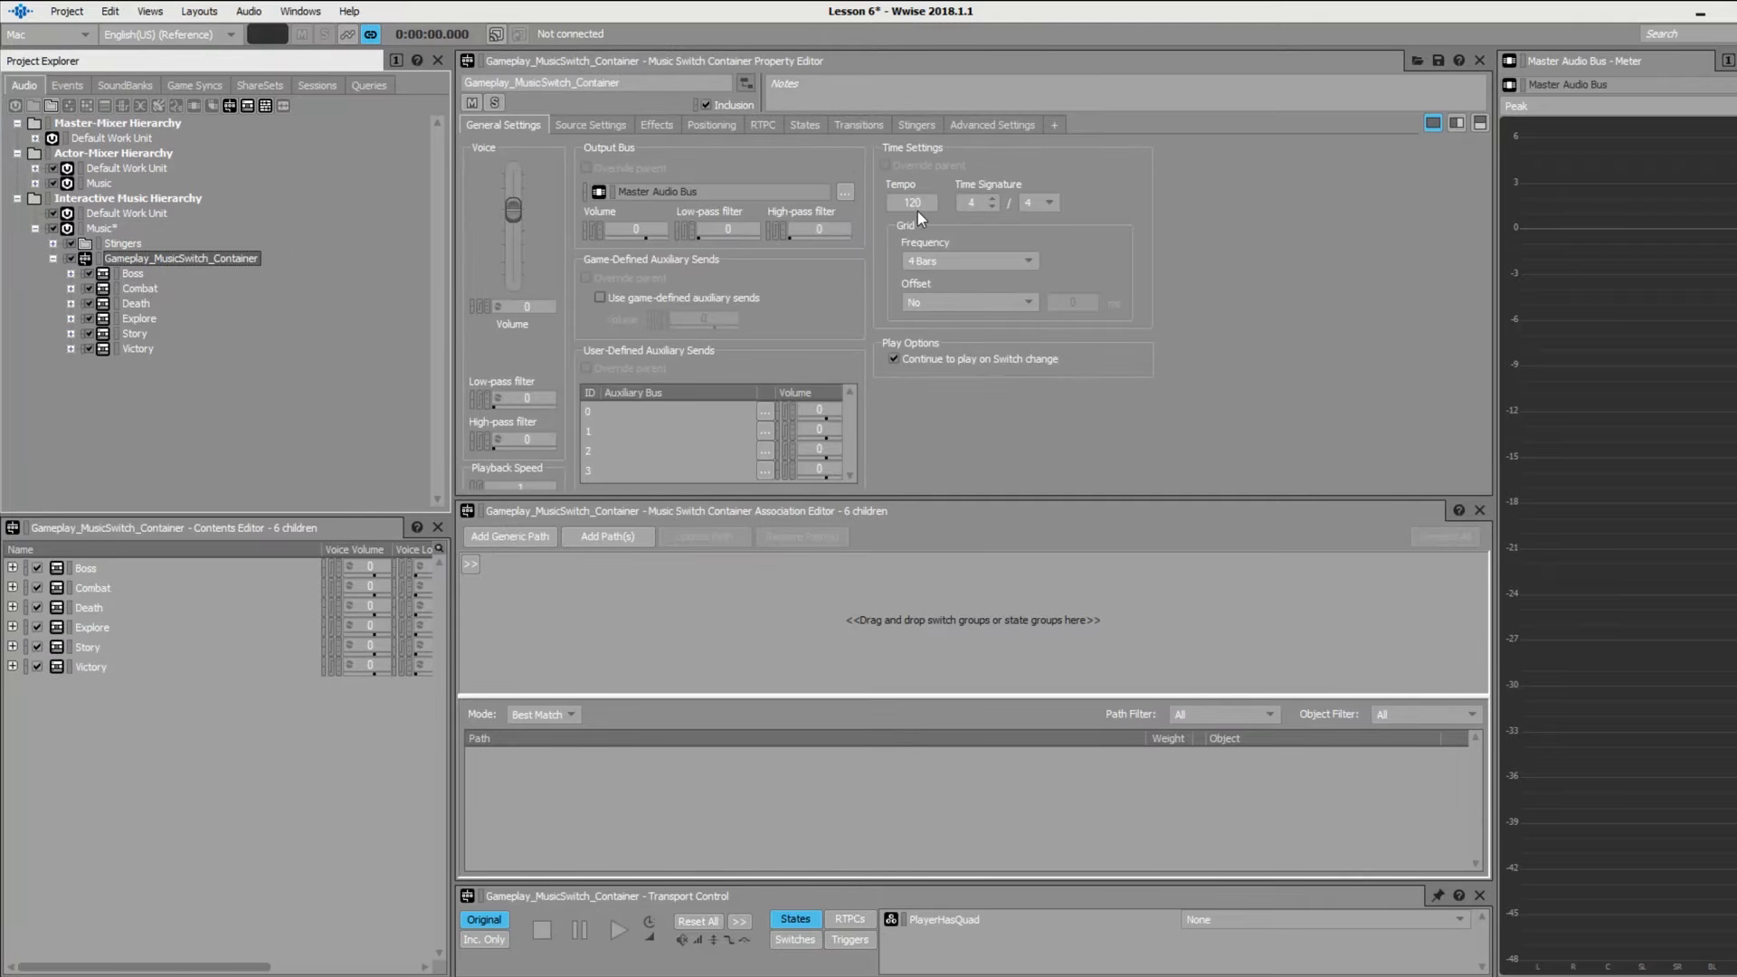
- Override the parent's time settings on the Boss, Combat, Death, Explore, Story and Victory playlist containers
left_click(137, 275)
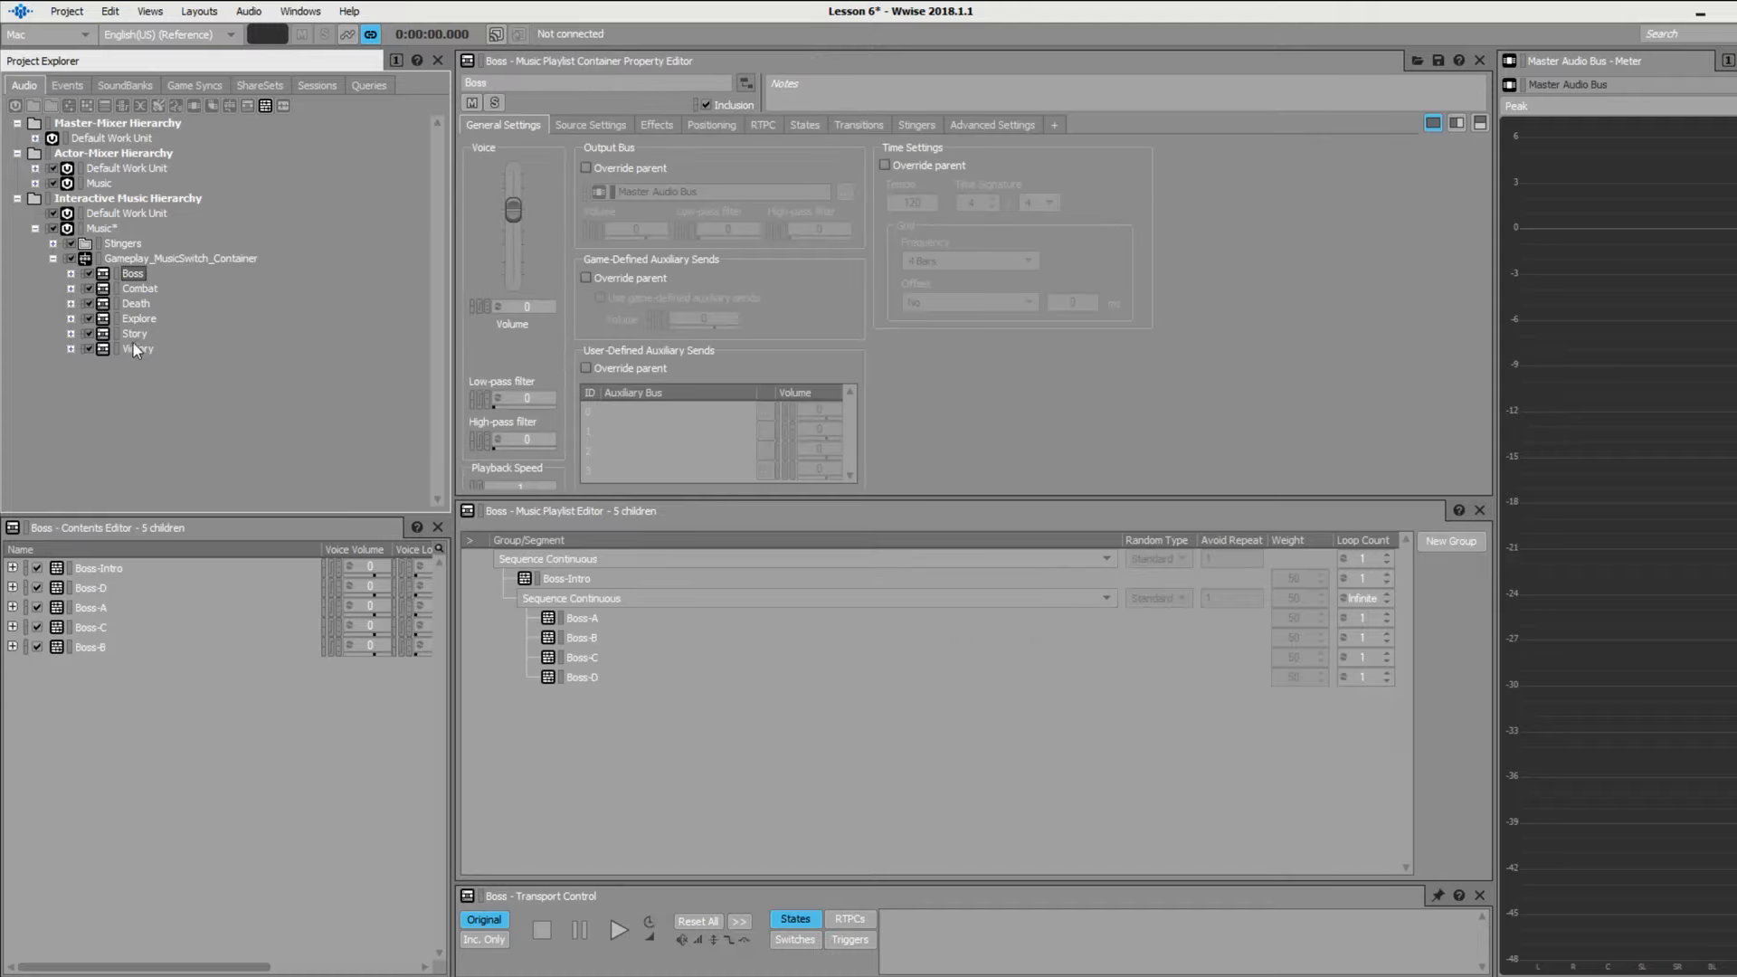
left_click(883, 166)
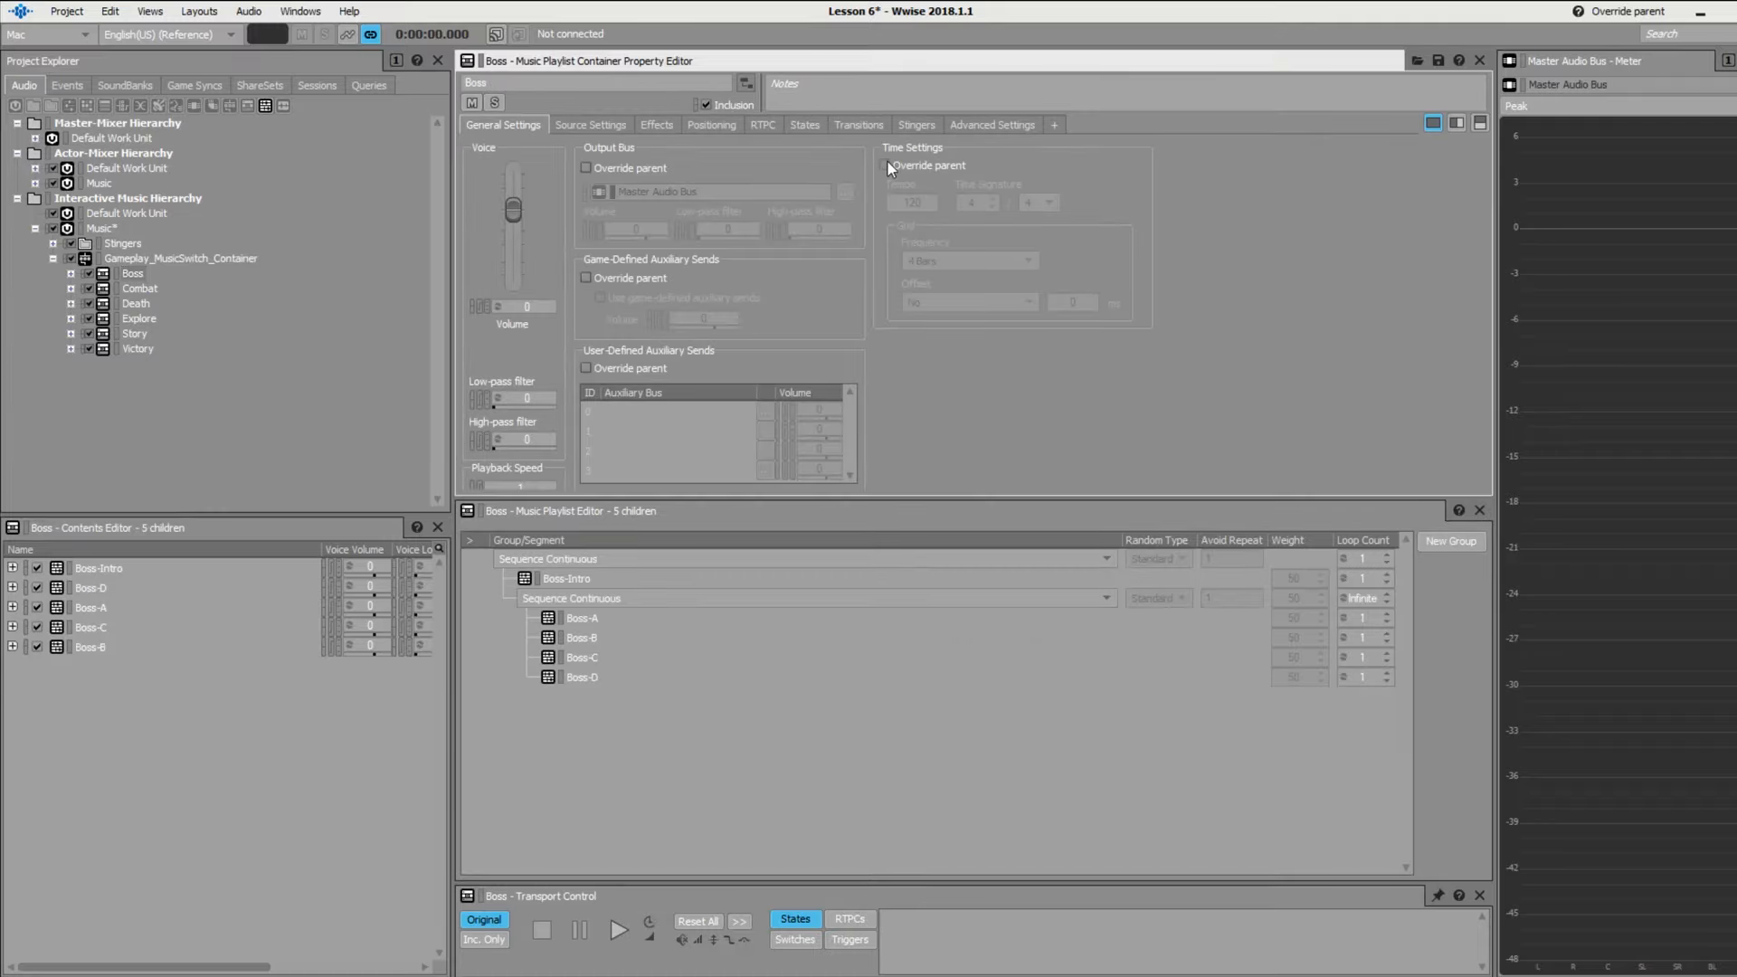
left_click(141, 287)
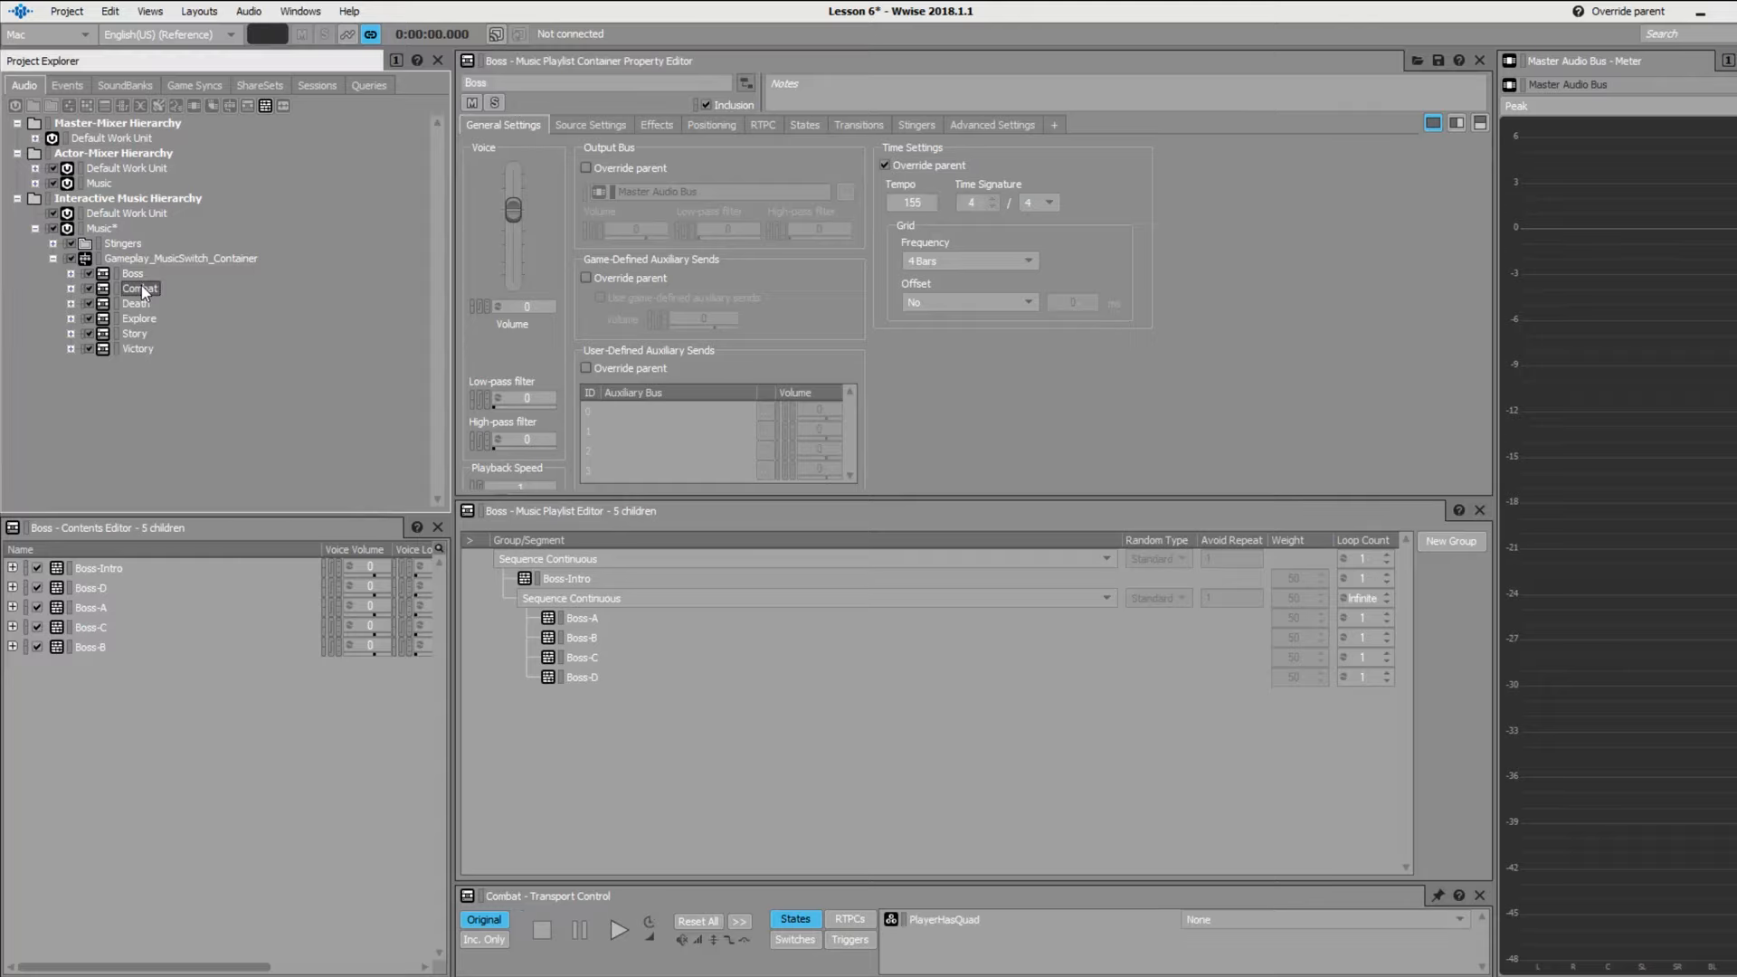
left_click(889, 166)
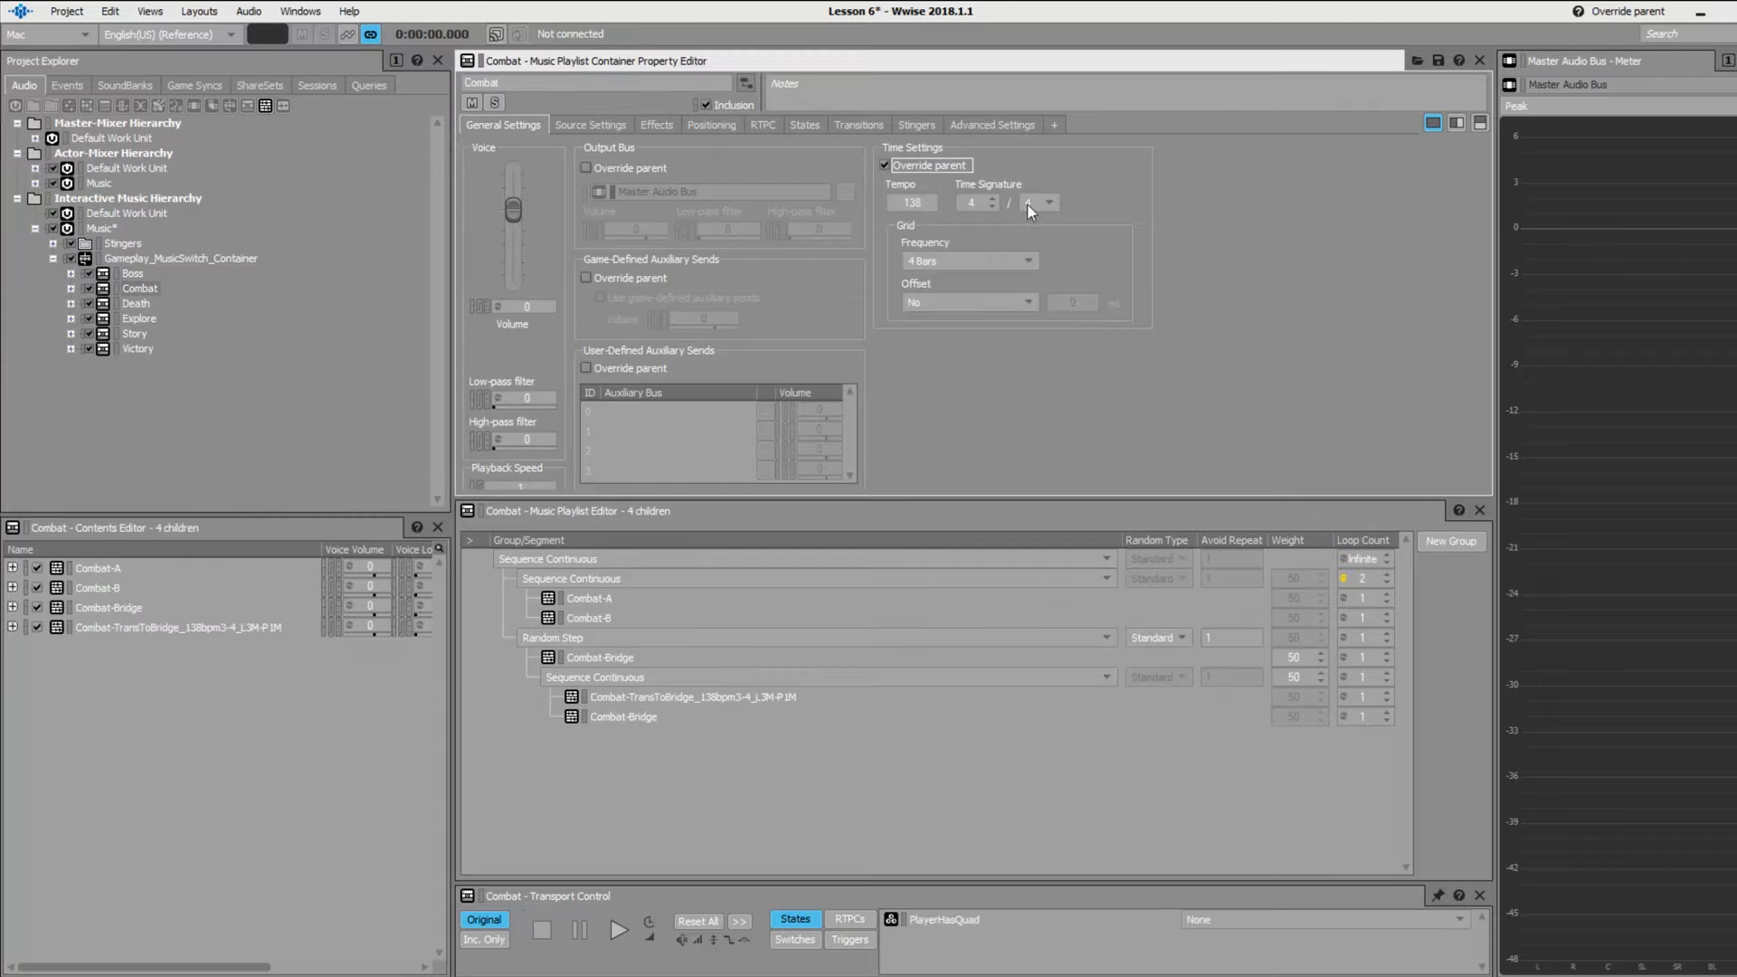
left_click(136, 304)
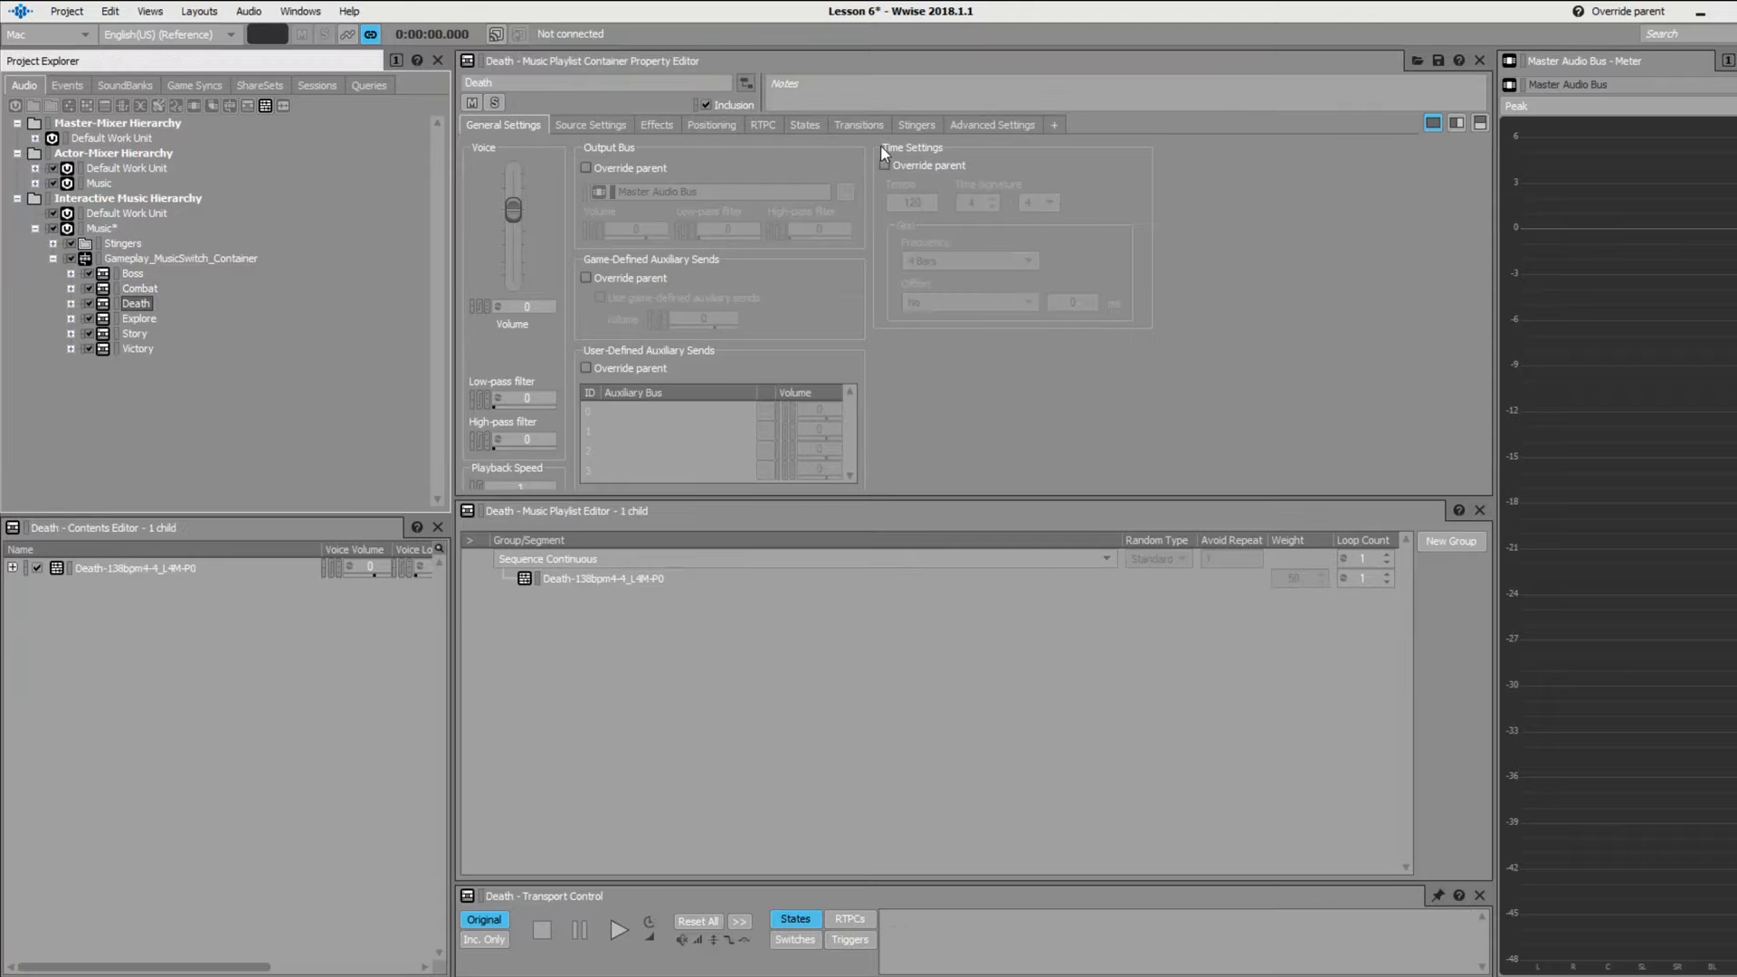
left_click(885, 167)
left_click(138, 319)
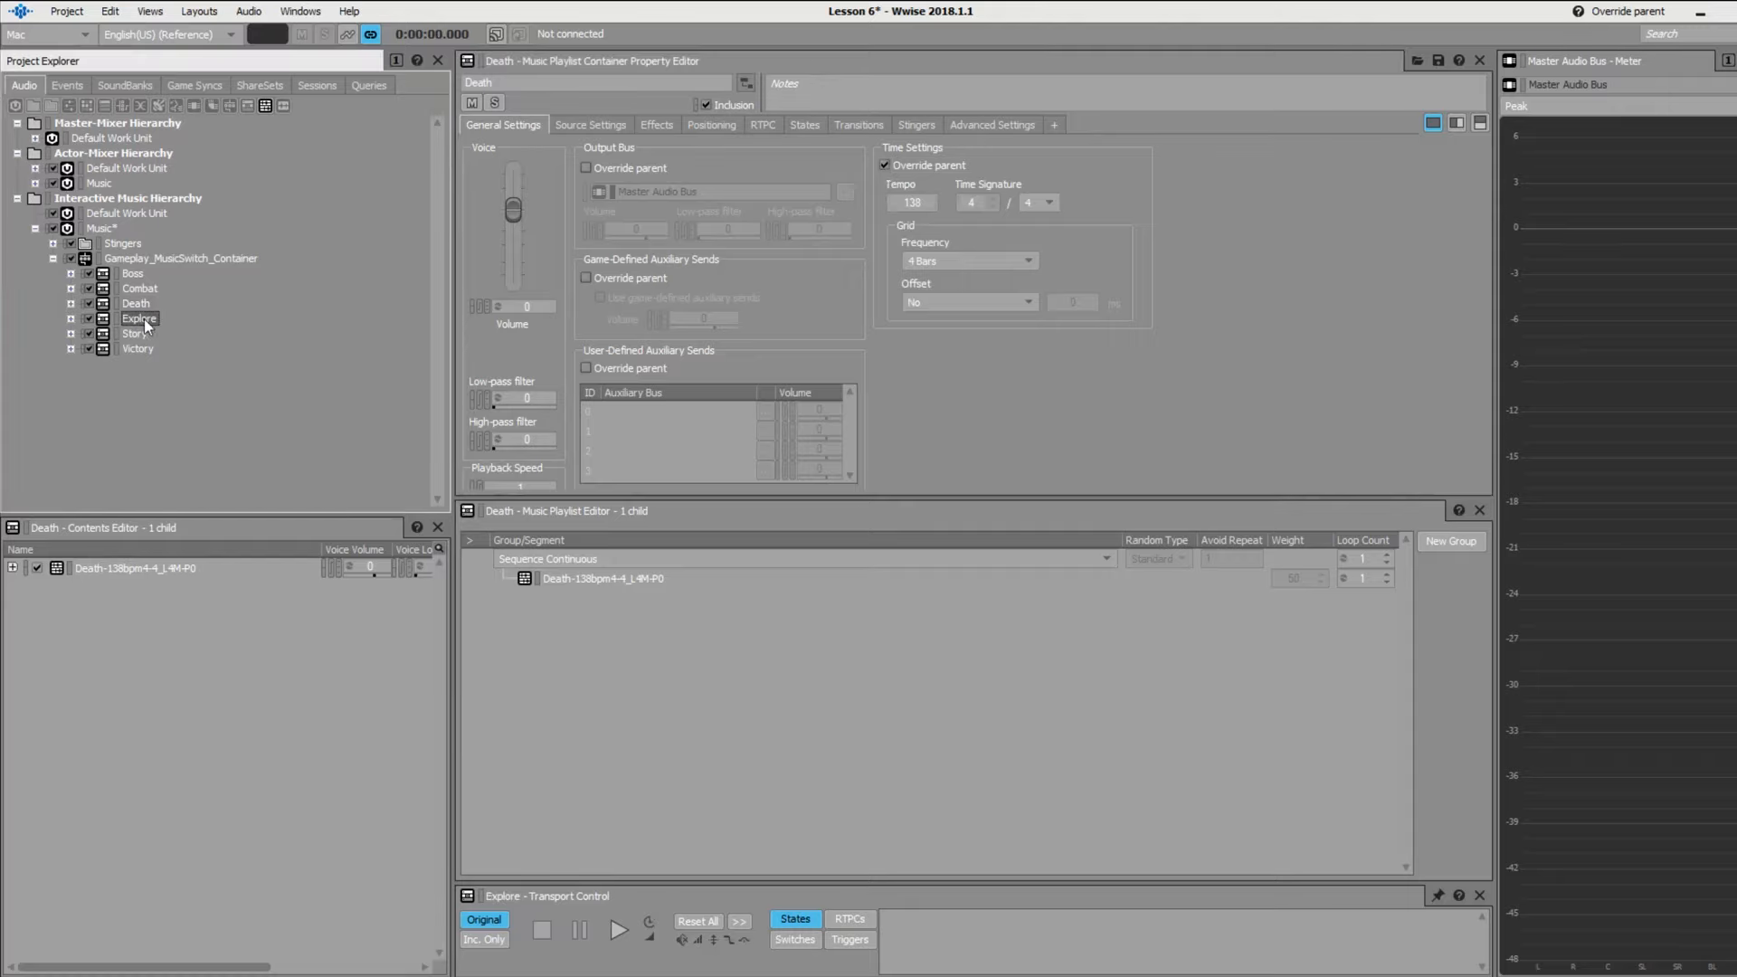
left_click(884, 166)
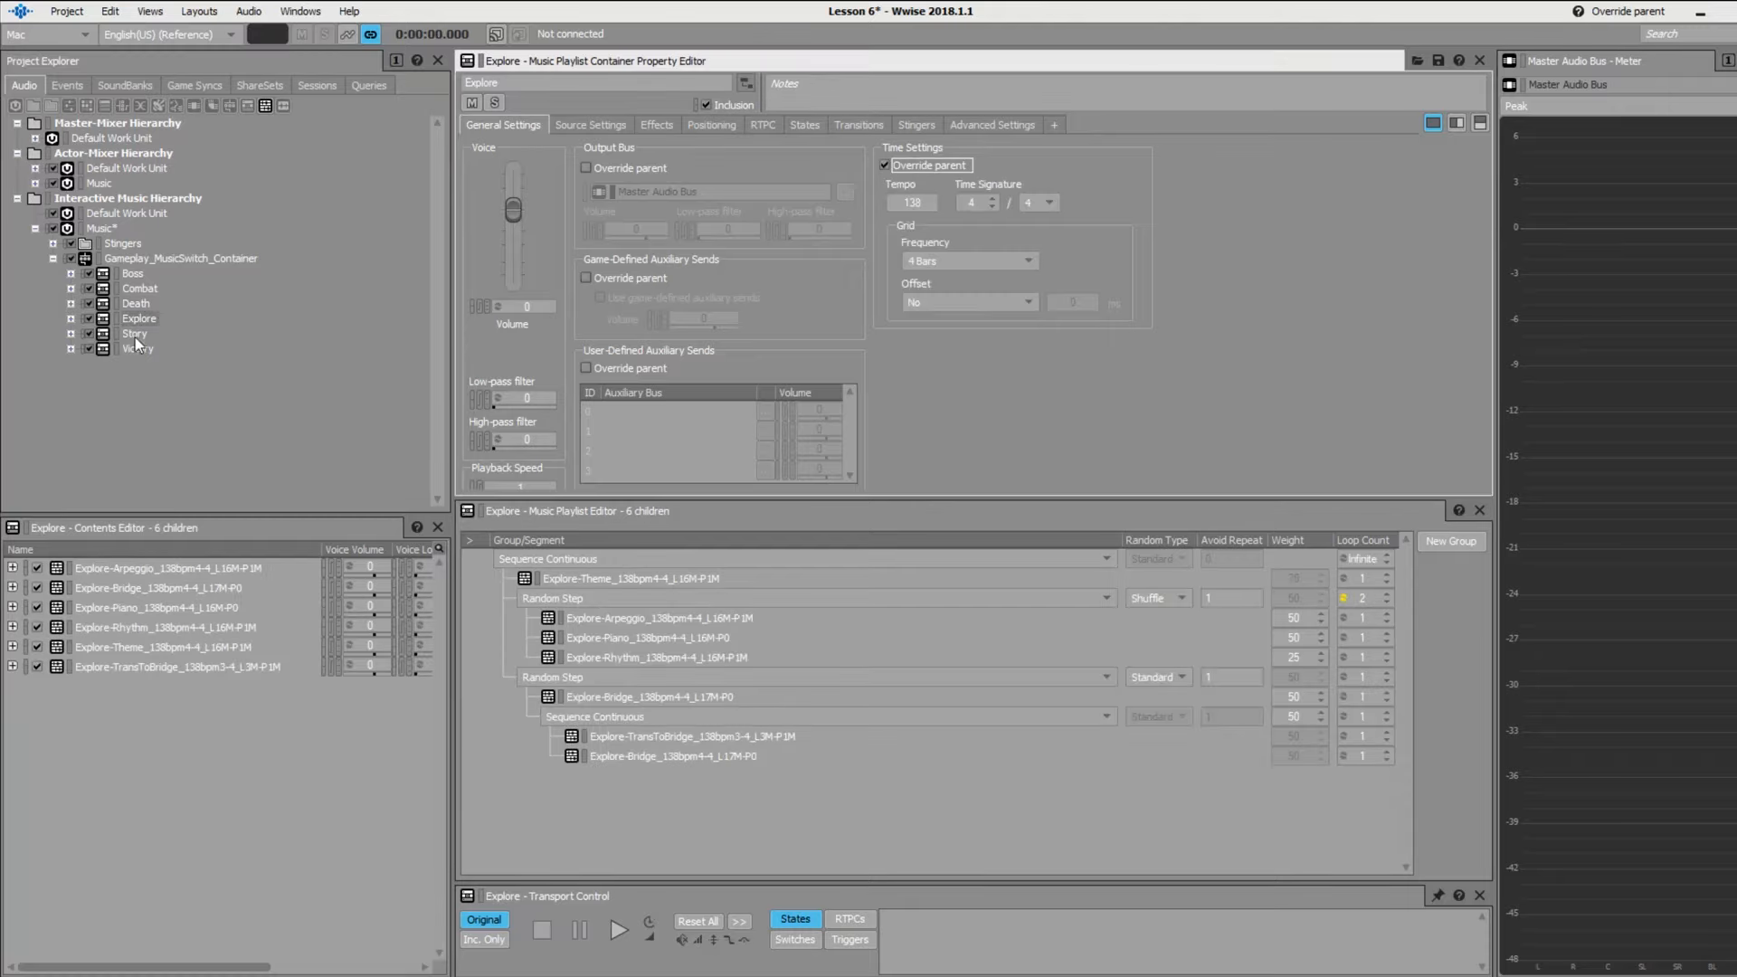
left_click(134, 335)
left_click(885, 166)
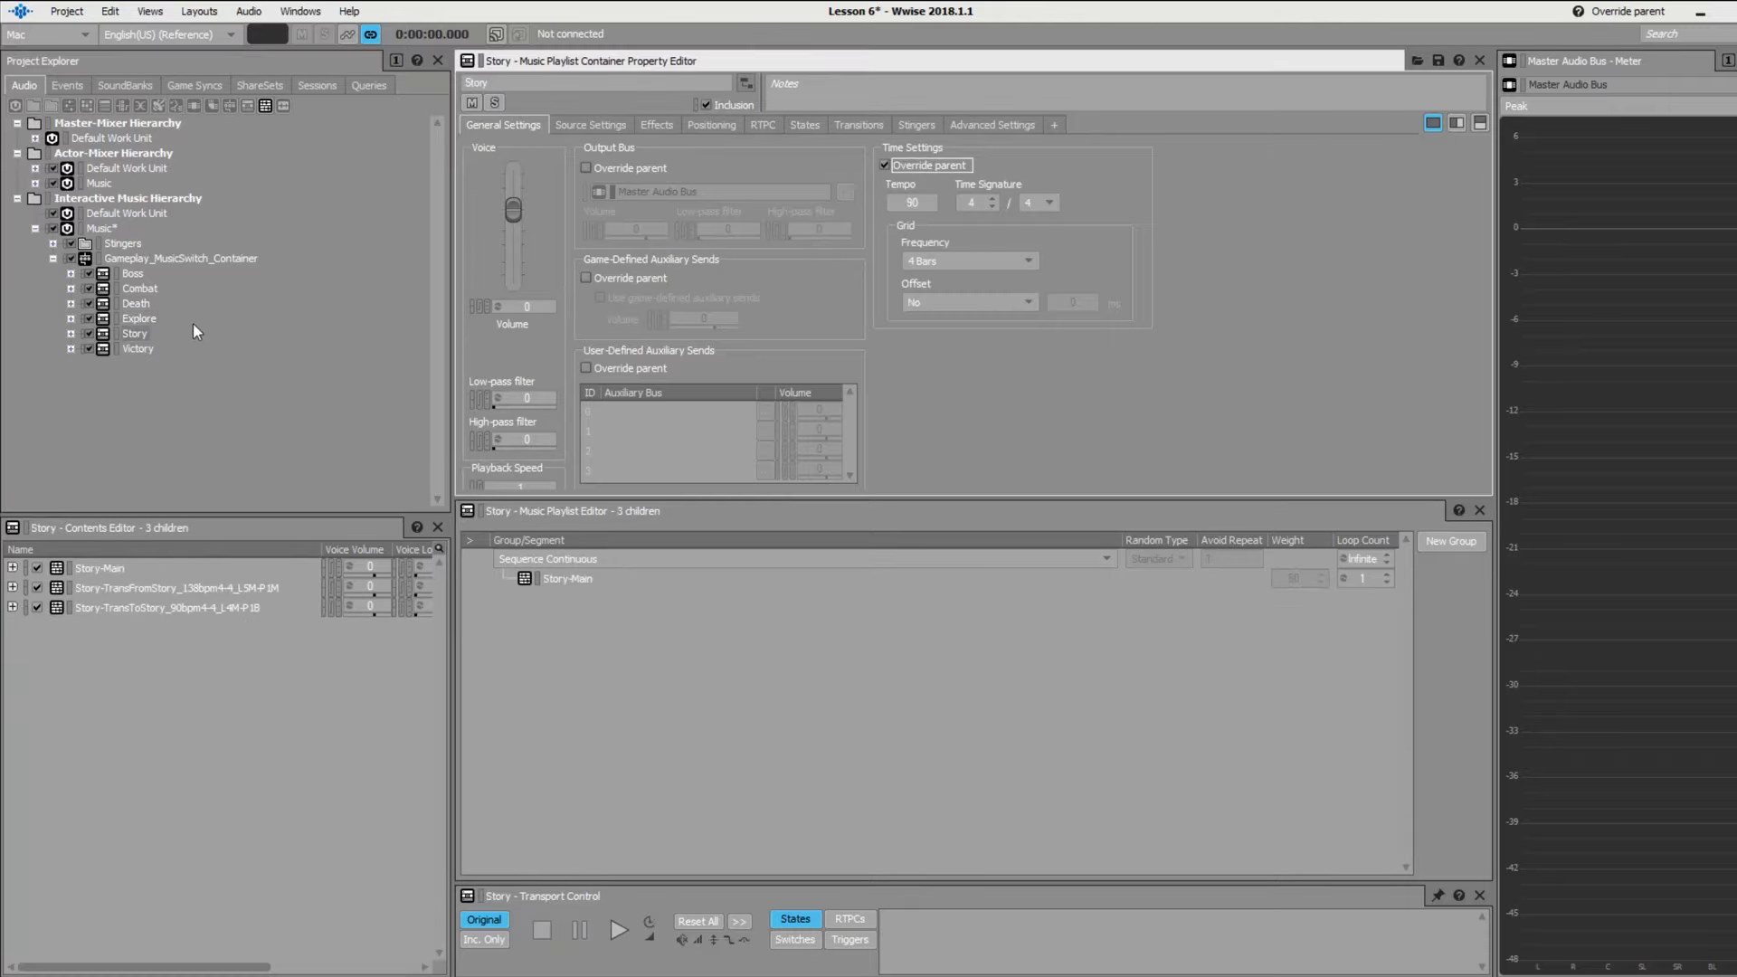
left_click(134, 349)
left_click(884, 166)
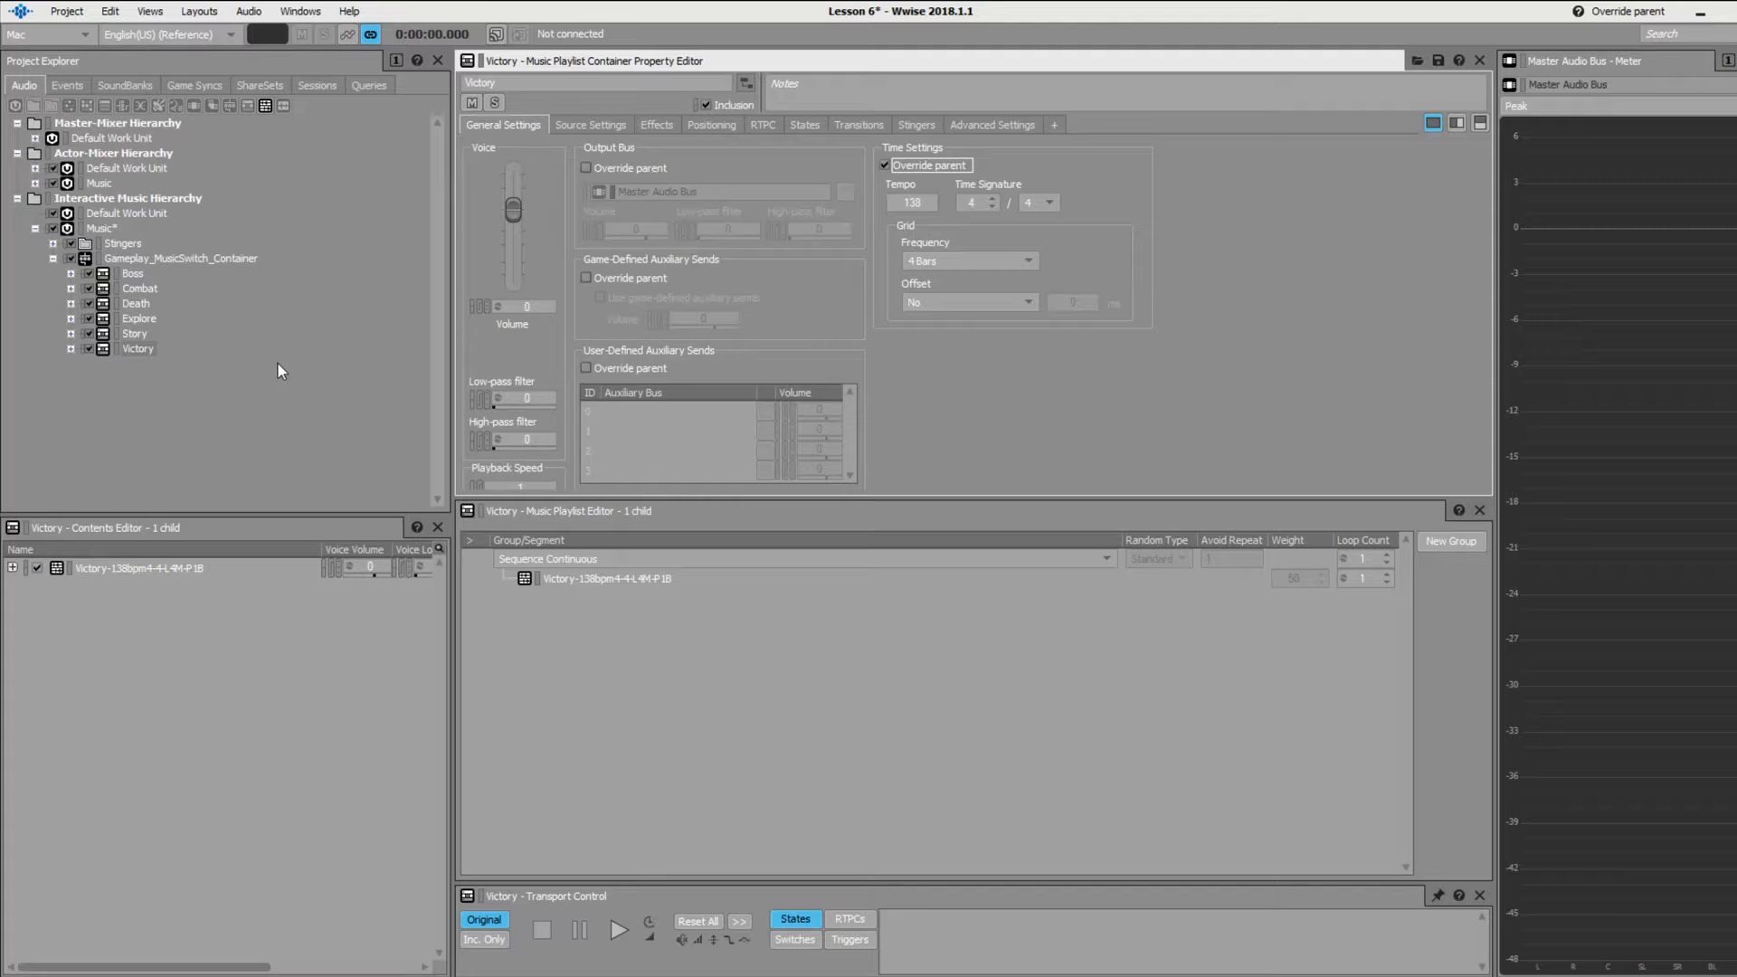
- Add the PlayerLife state group from the Default Work Unit to the associations of Gameplay_MusicSwitch_Container
left_click(190, 257)
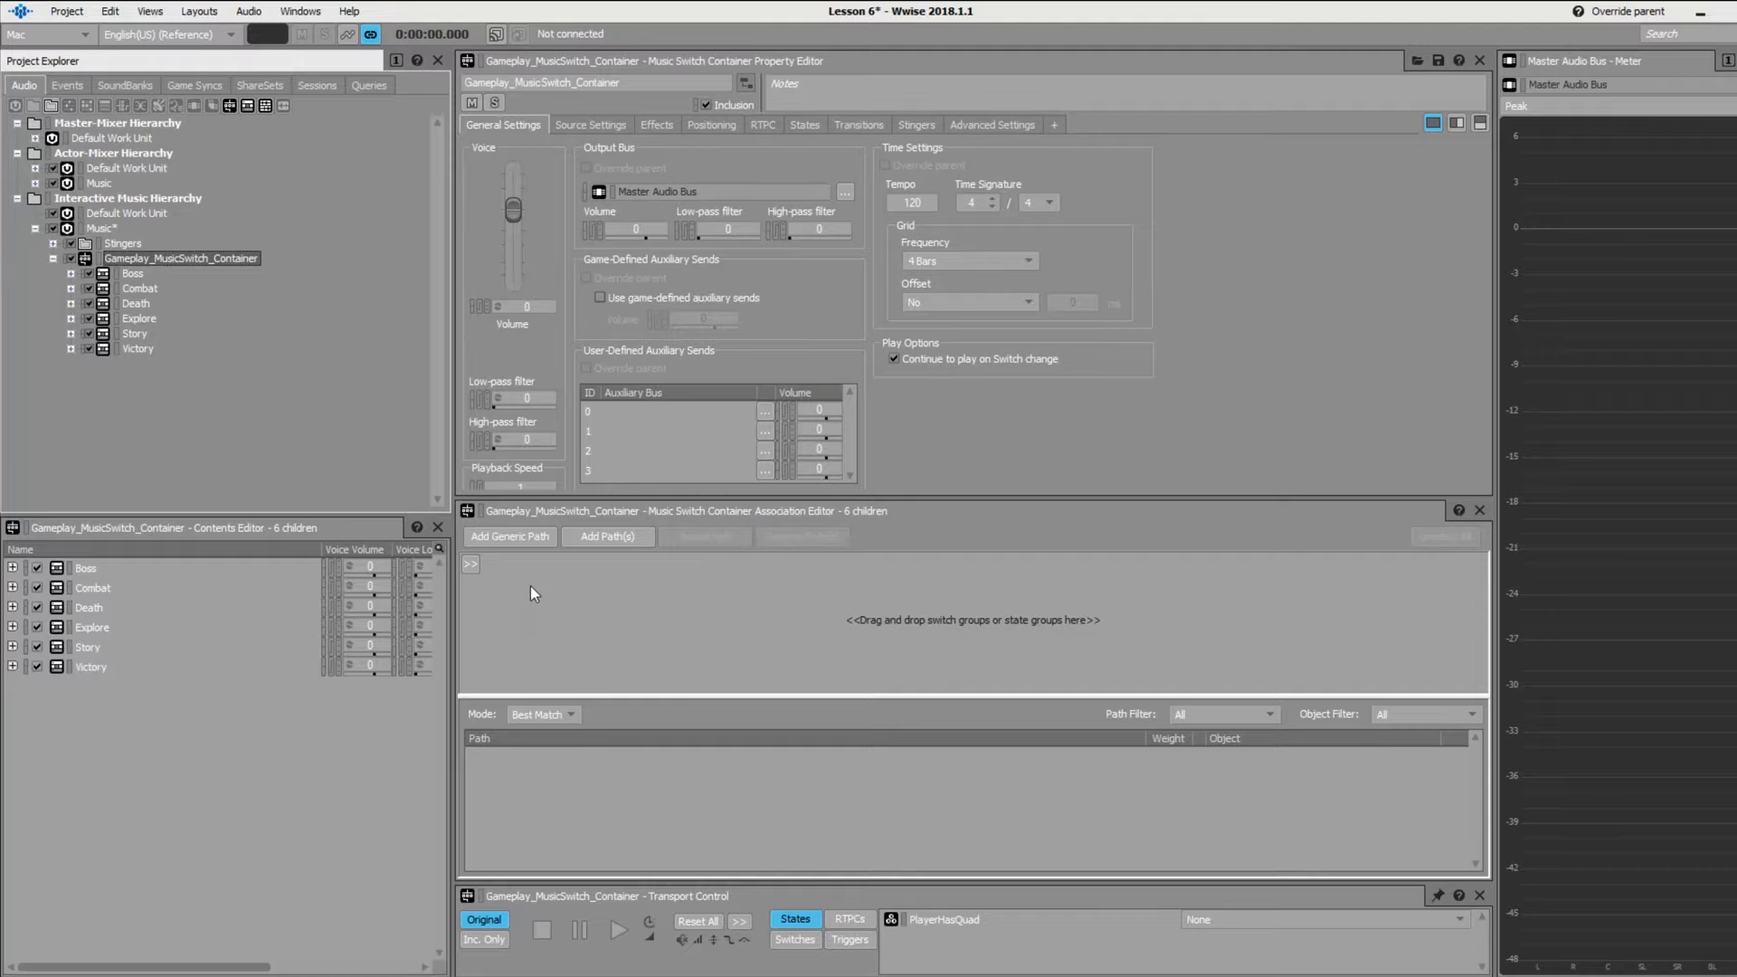
left_click(471, 565)
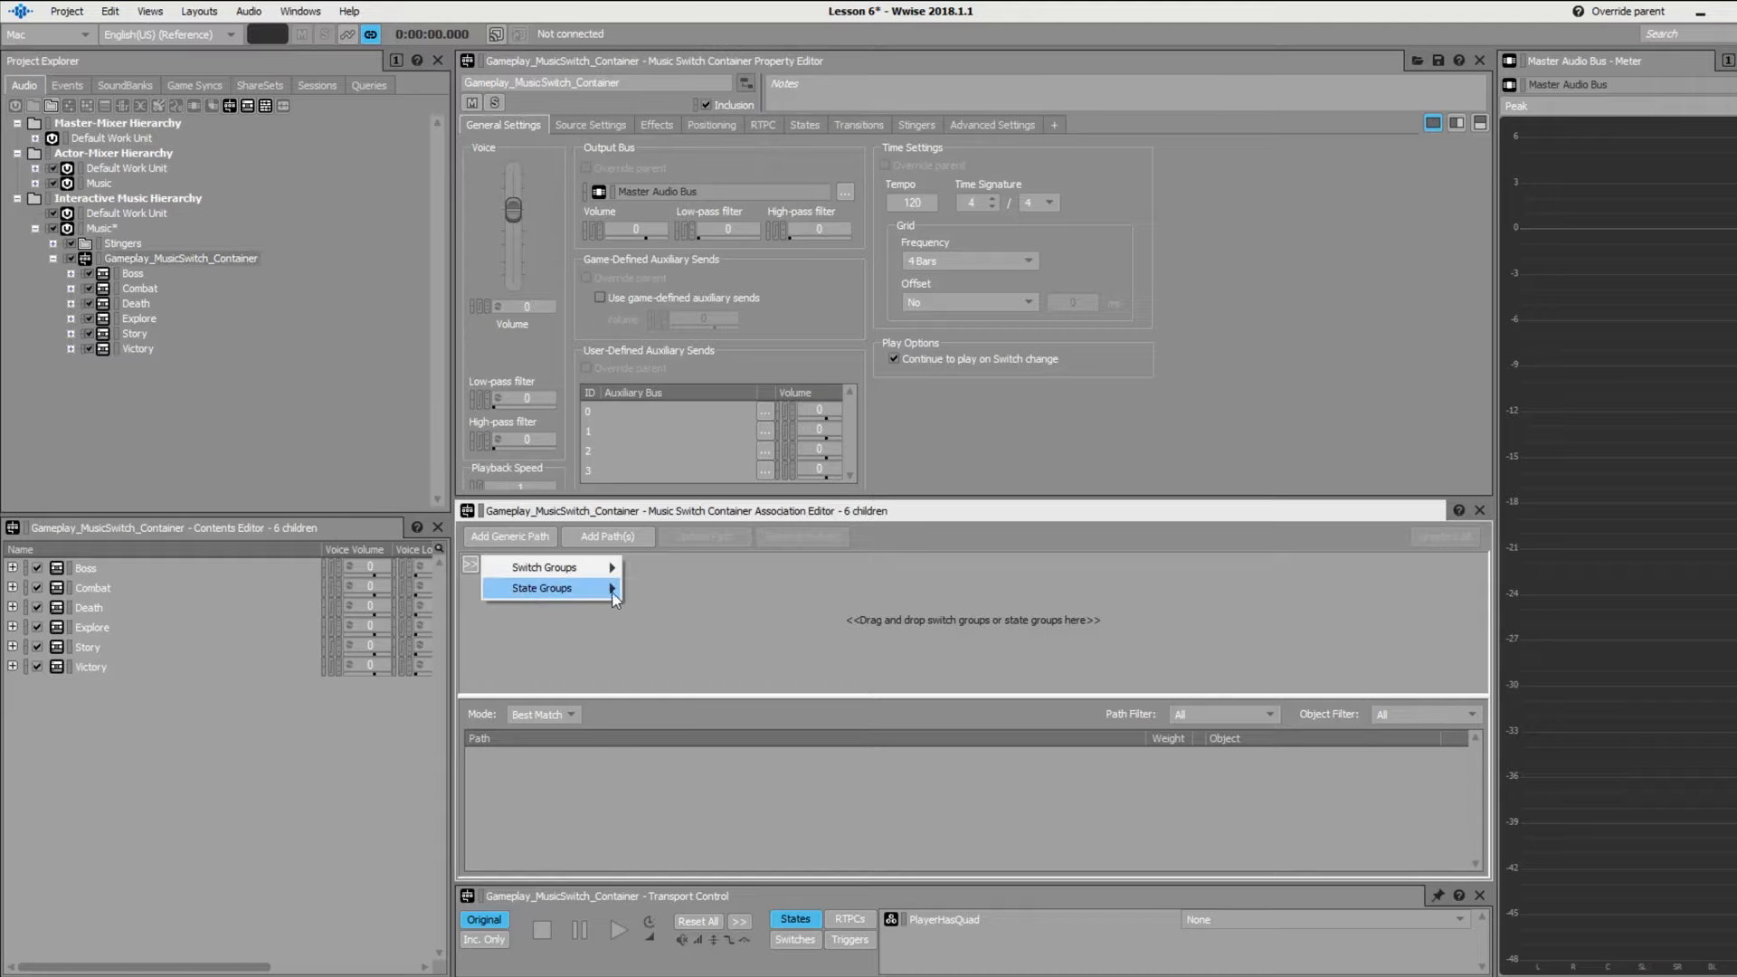
mouse_move(598, 588)
mouse_move(721, 613)
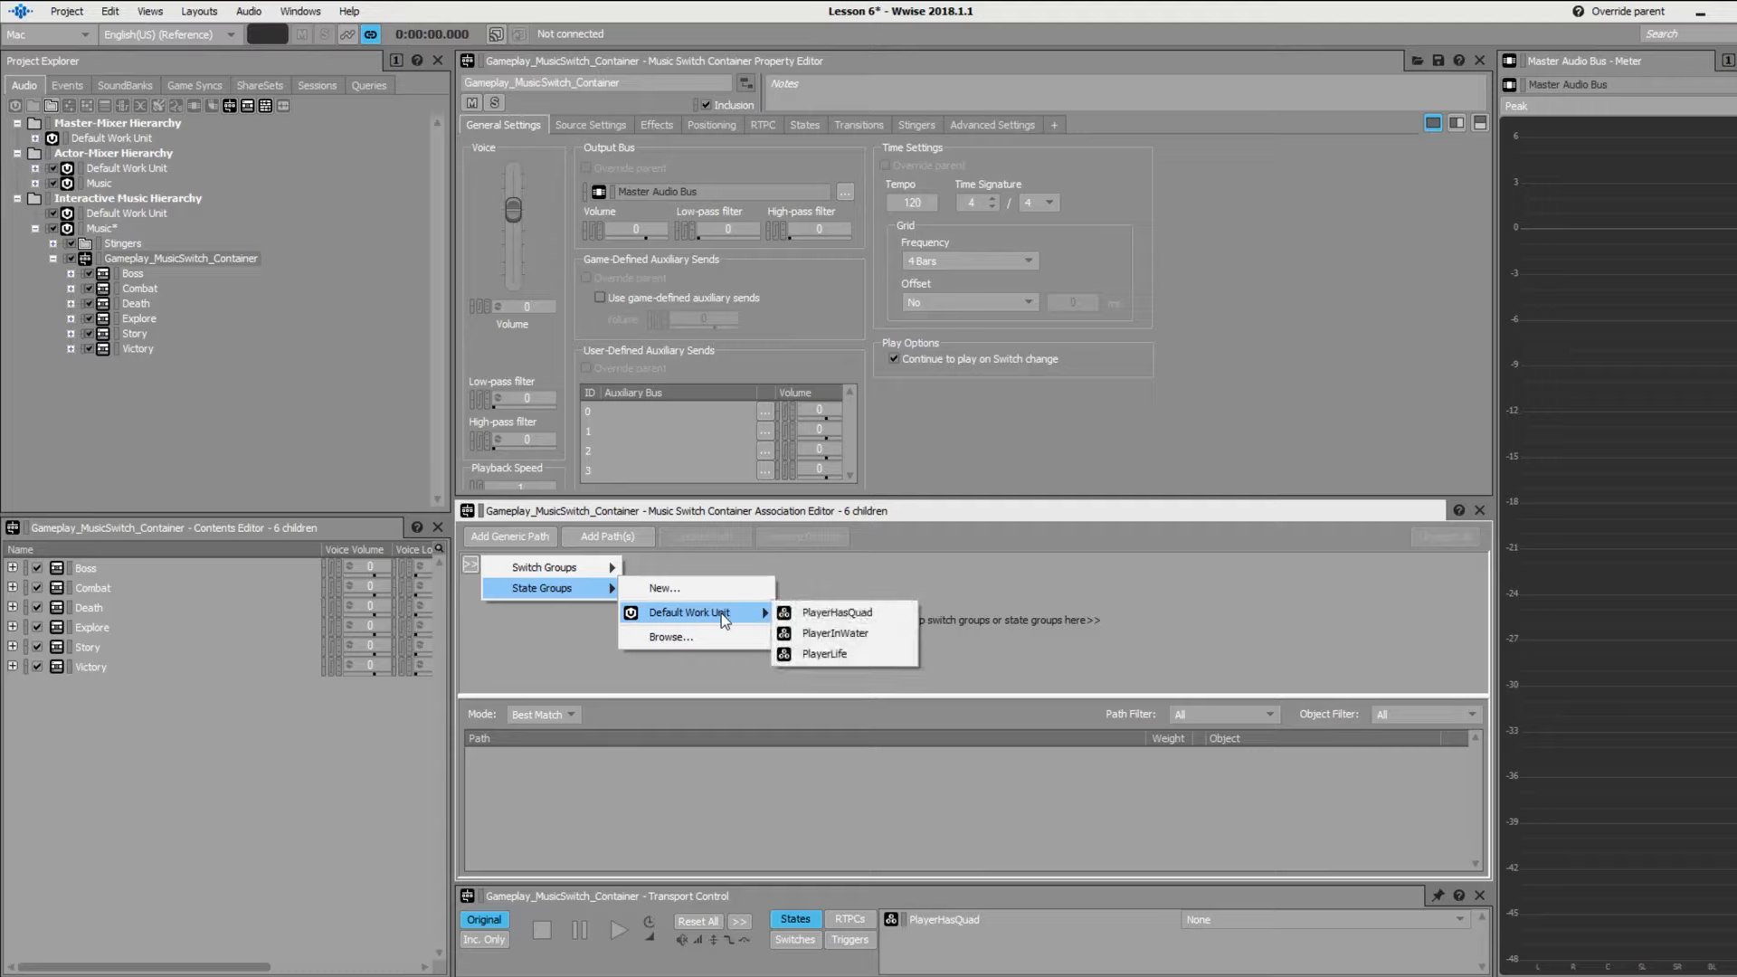
left_click(838, 653)
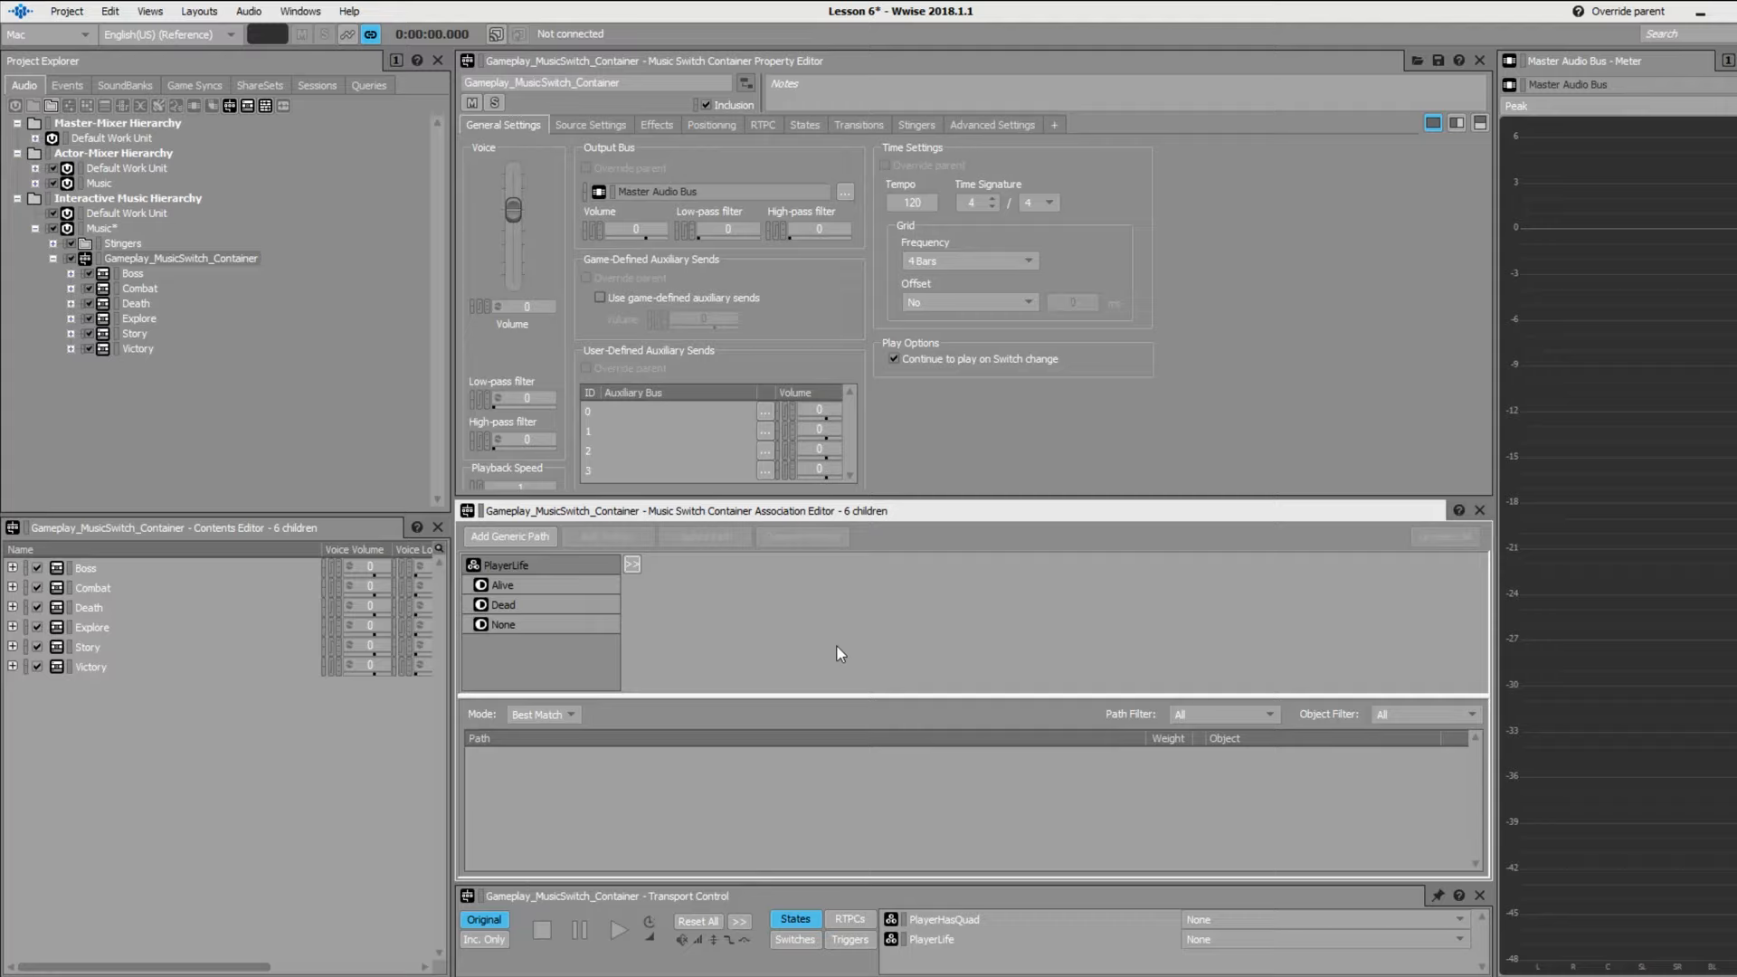
- Associate the Alive state of PlayerLife with the Explore playlist and the Dead state with the Death playlist
left_click(517, 587)
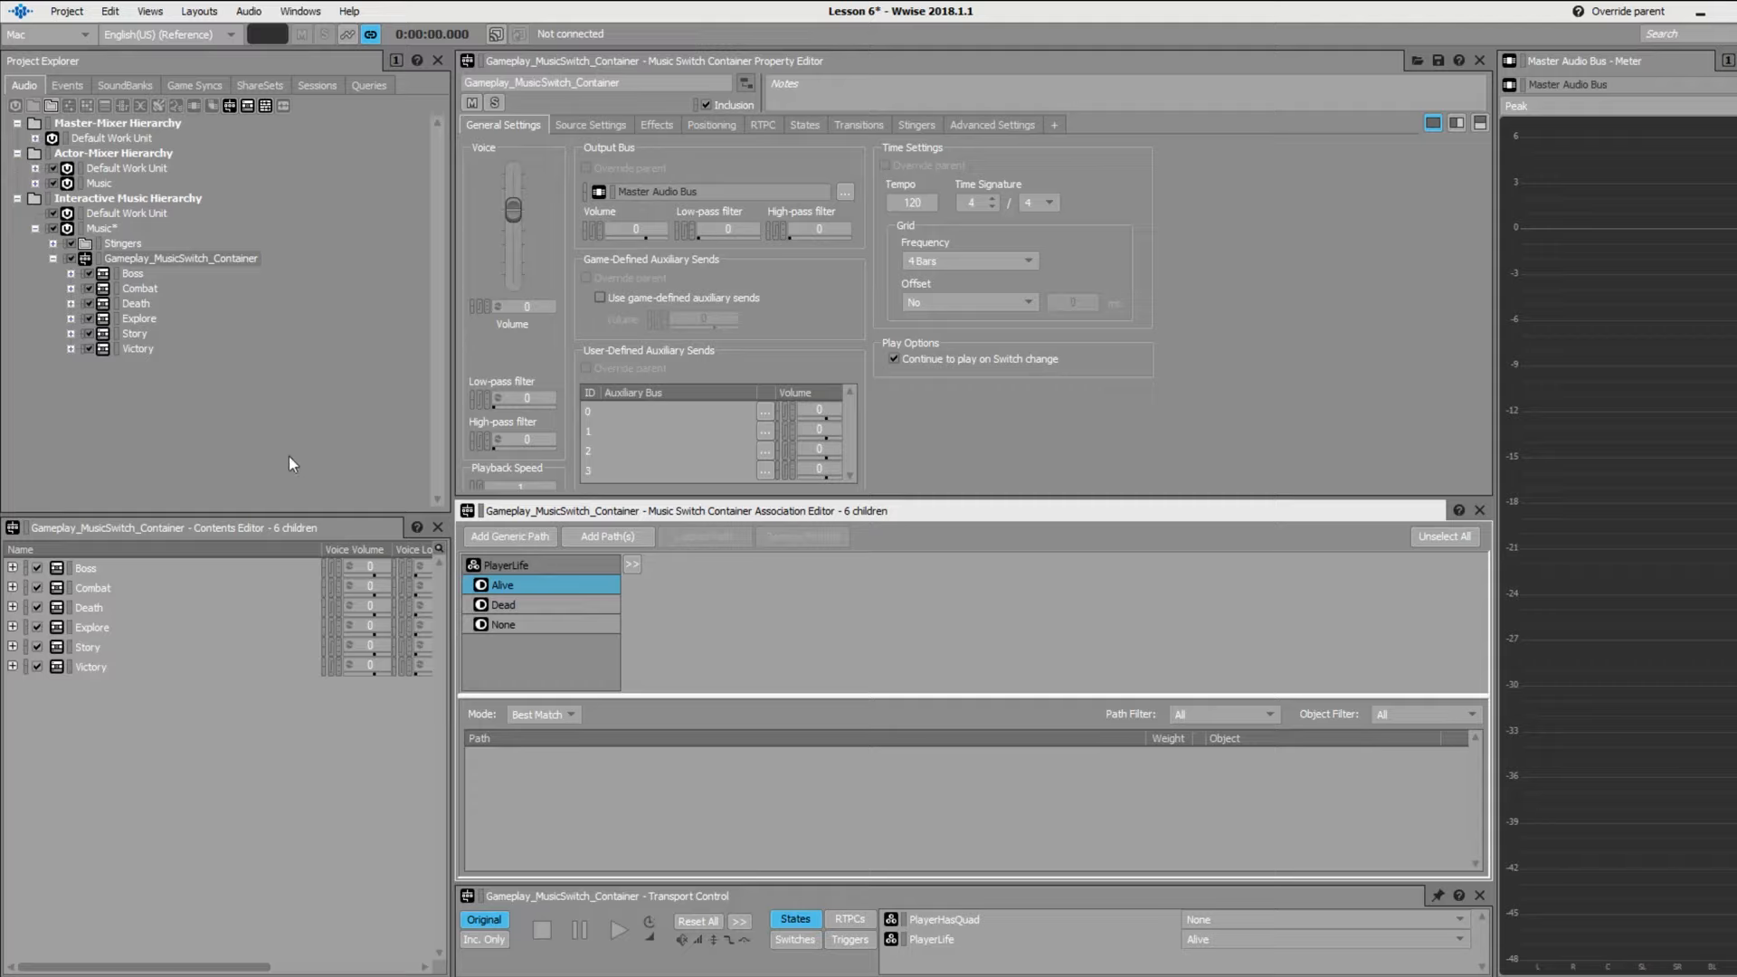
left_click(134, 319)
left_click_drag(523, 579, 532, 582)
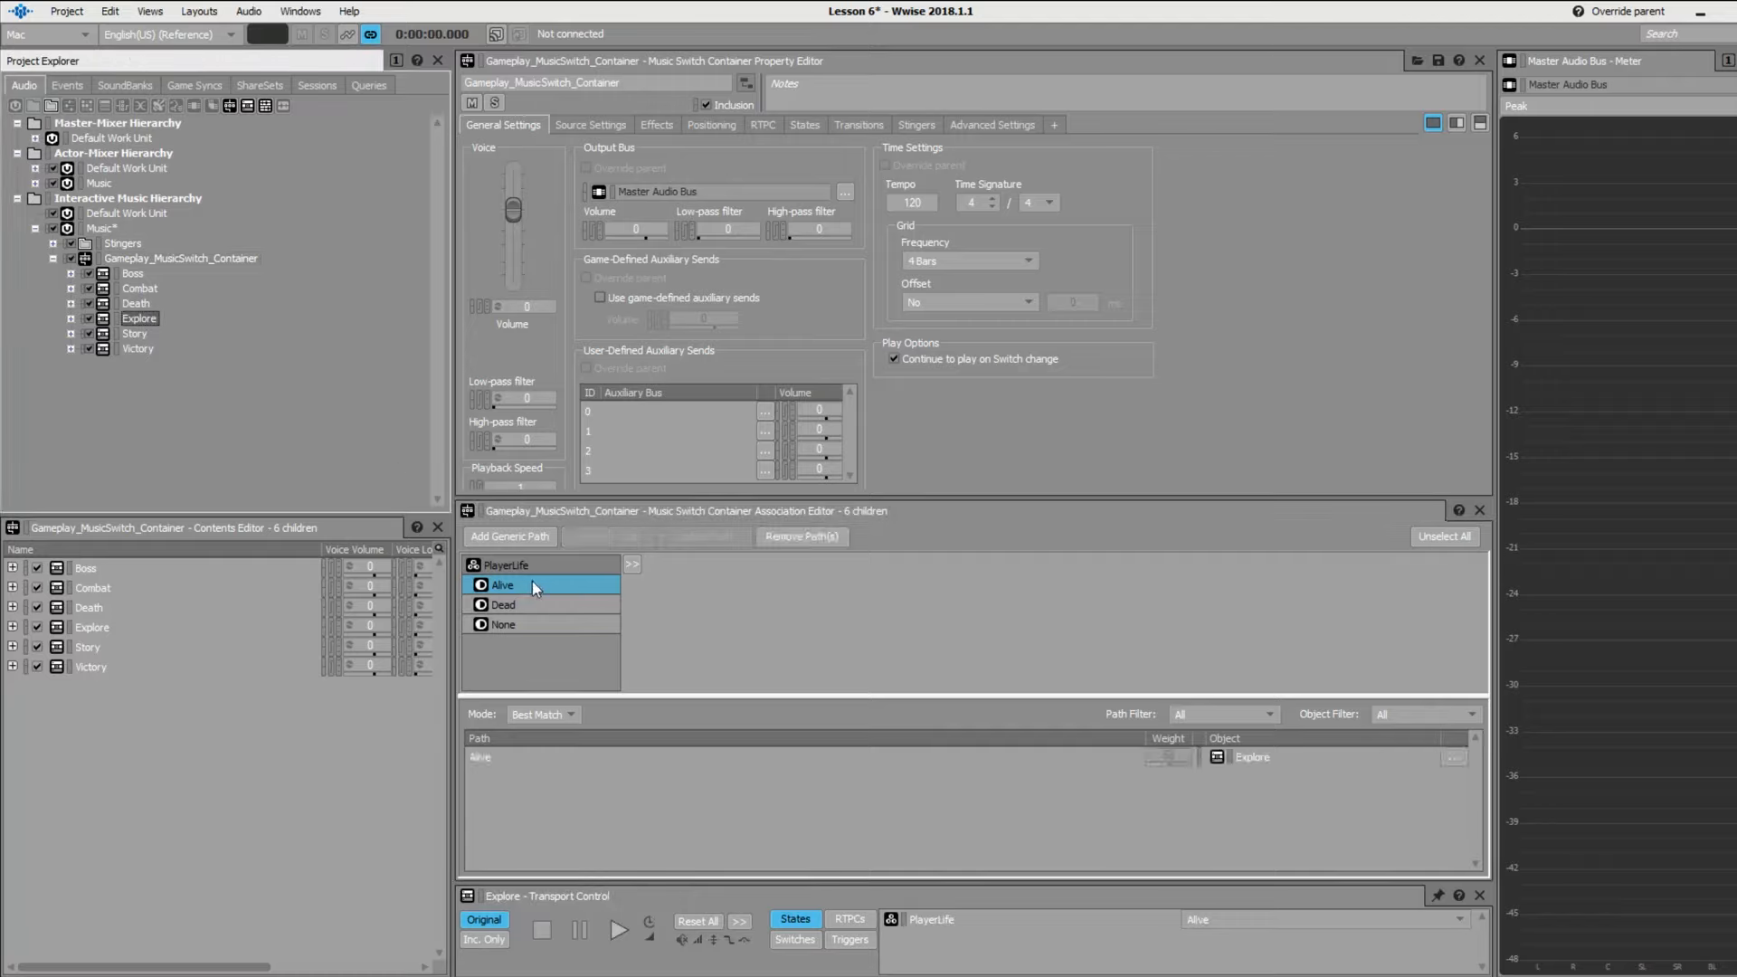
left_click(520, 606)
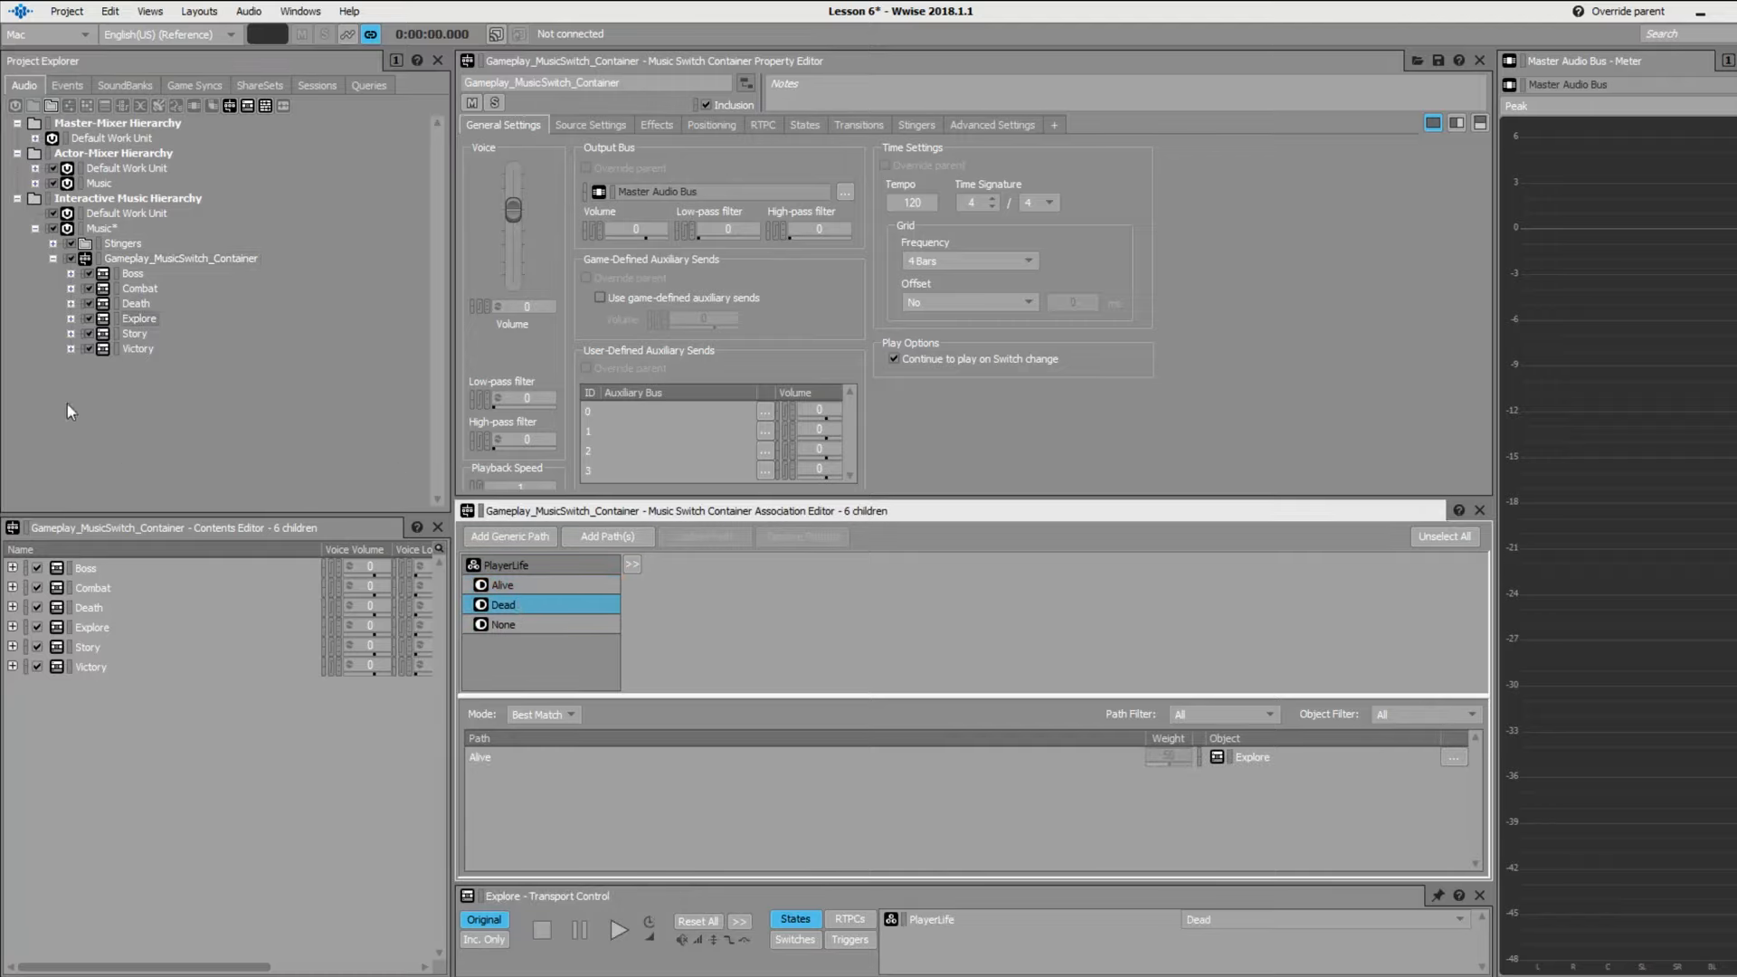
left_click_drag(143, 304, 507, 607)
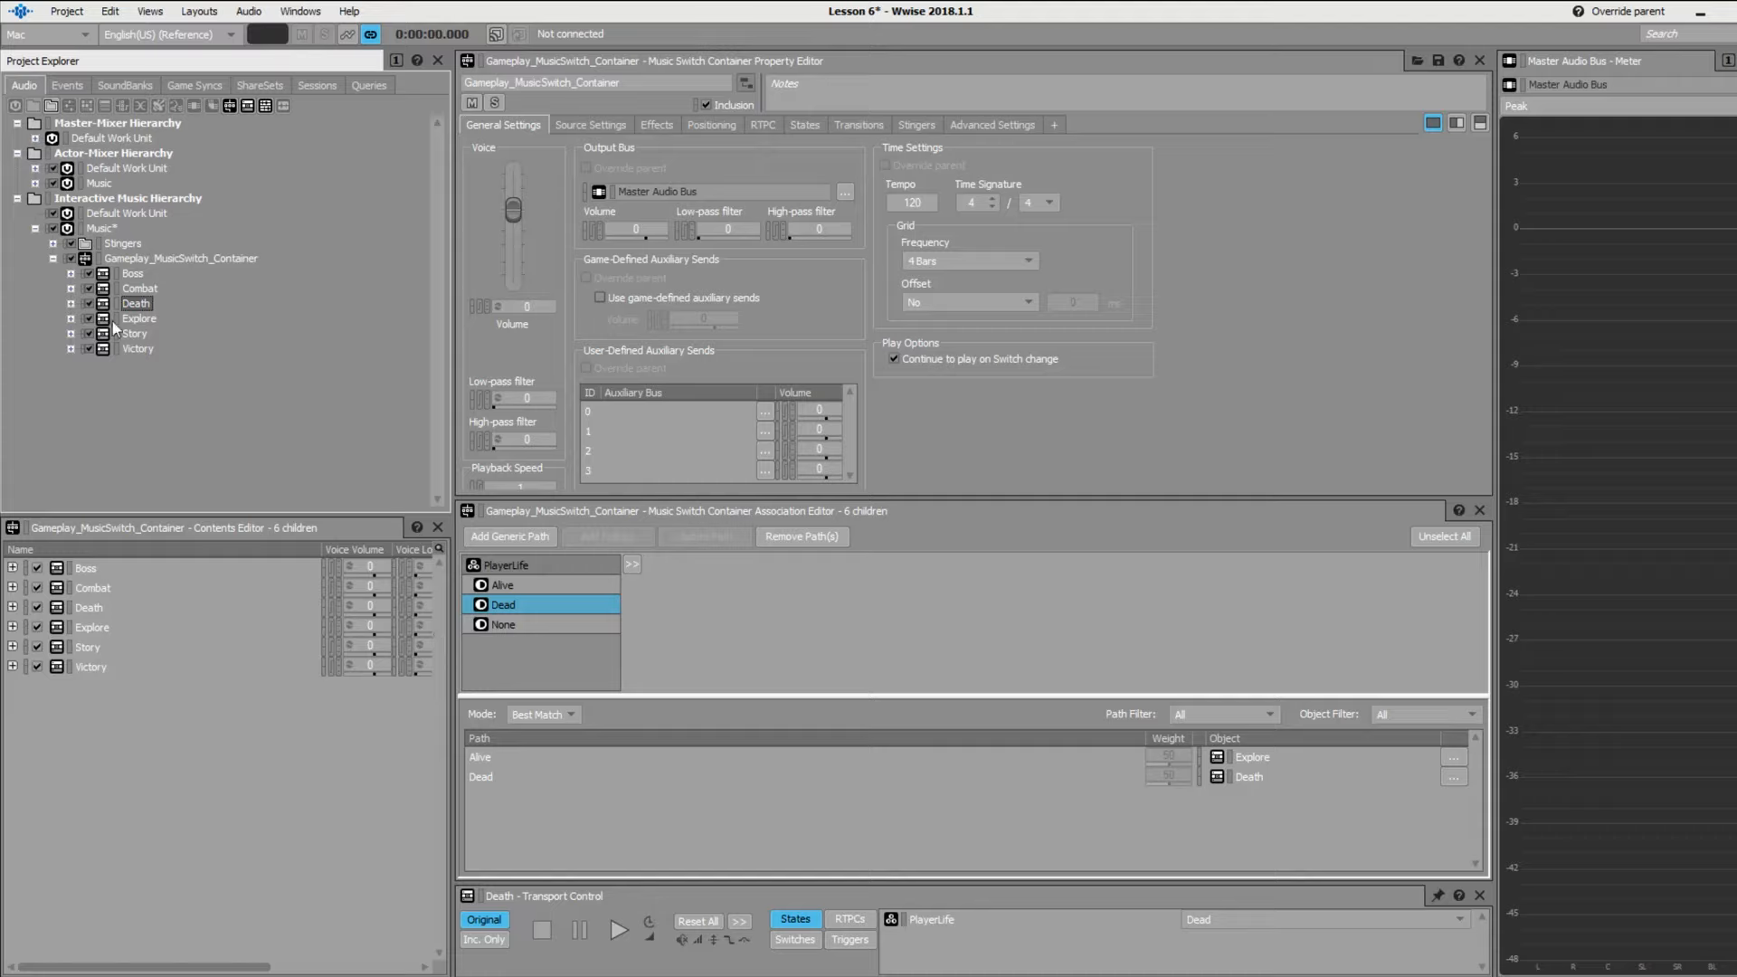
- Play Gameplay_MusicSwitch_Container with PlayerLife set to Dead to audition the associated music, and stop playback
left_click(183, 255)
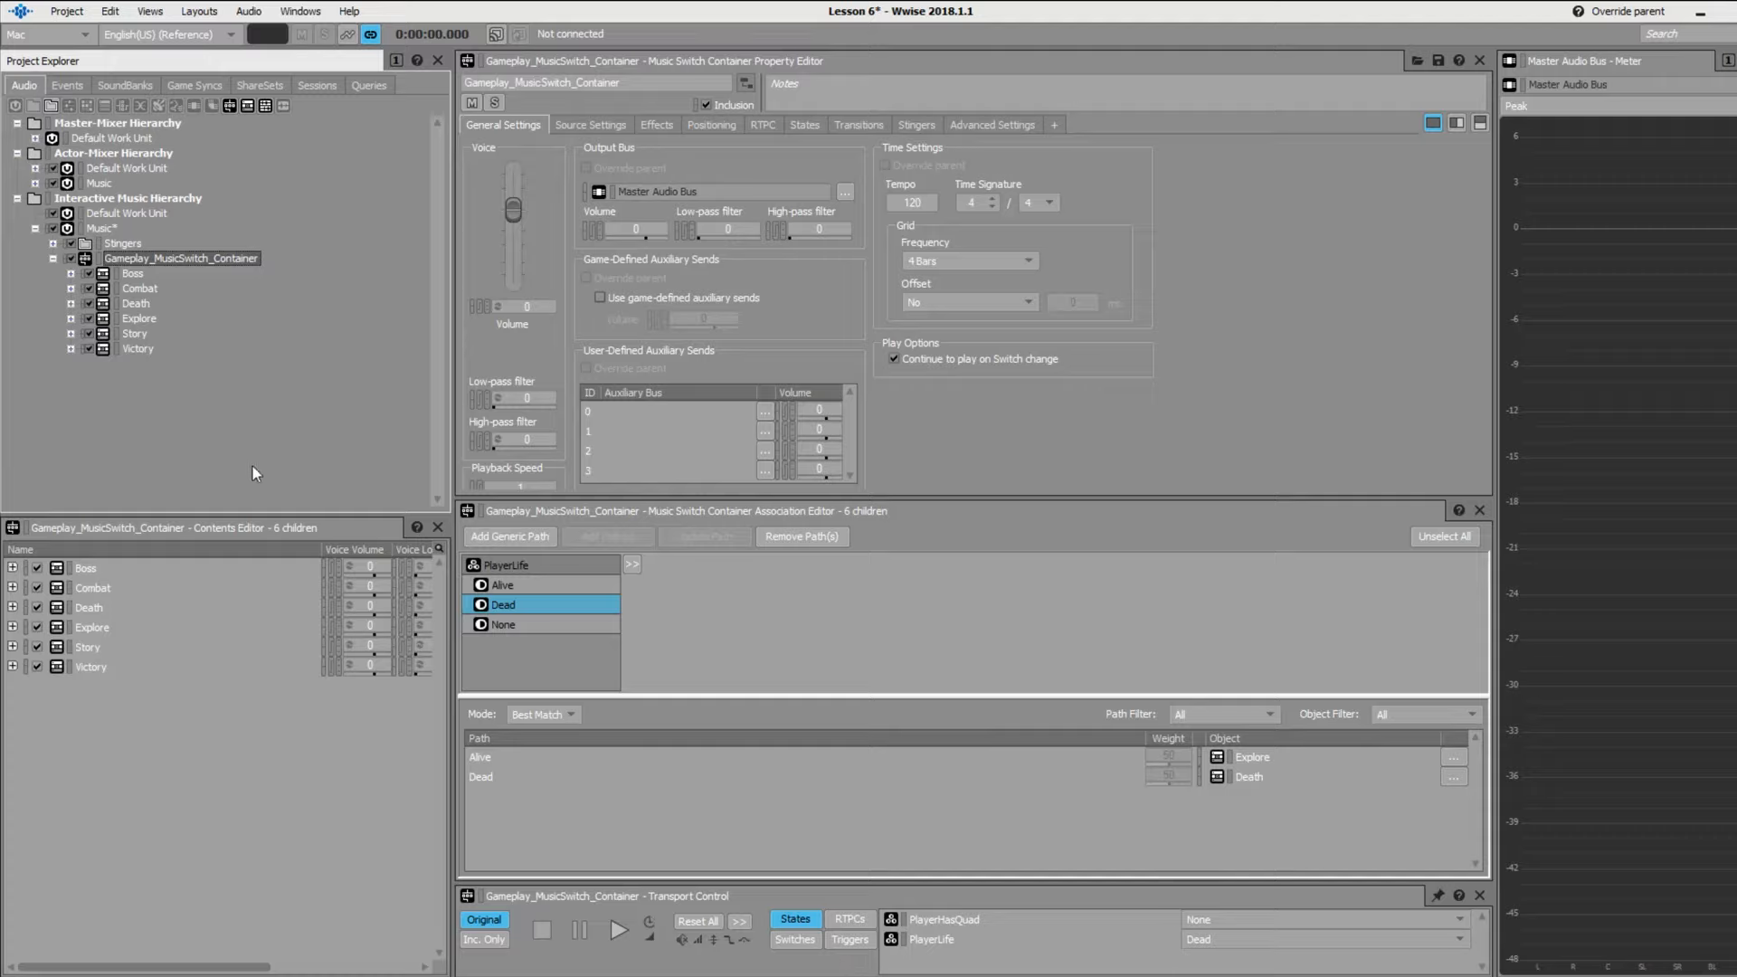
left_click(181, 259)
key("space")
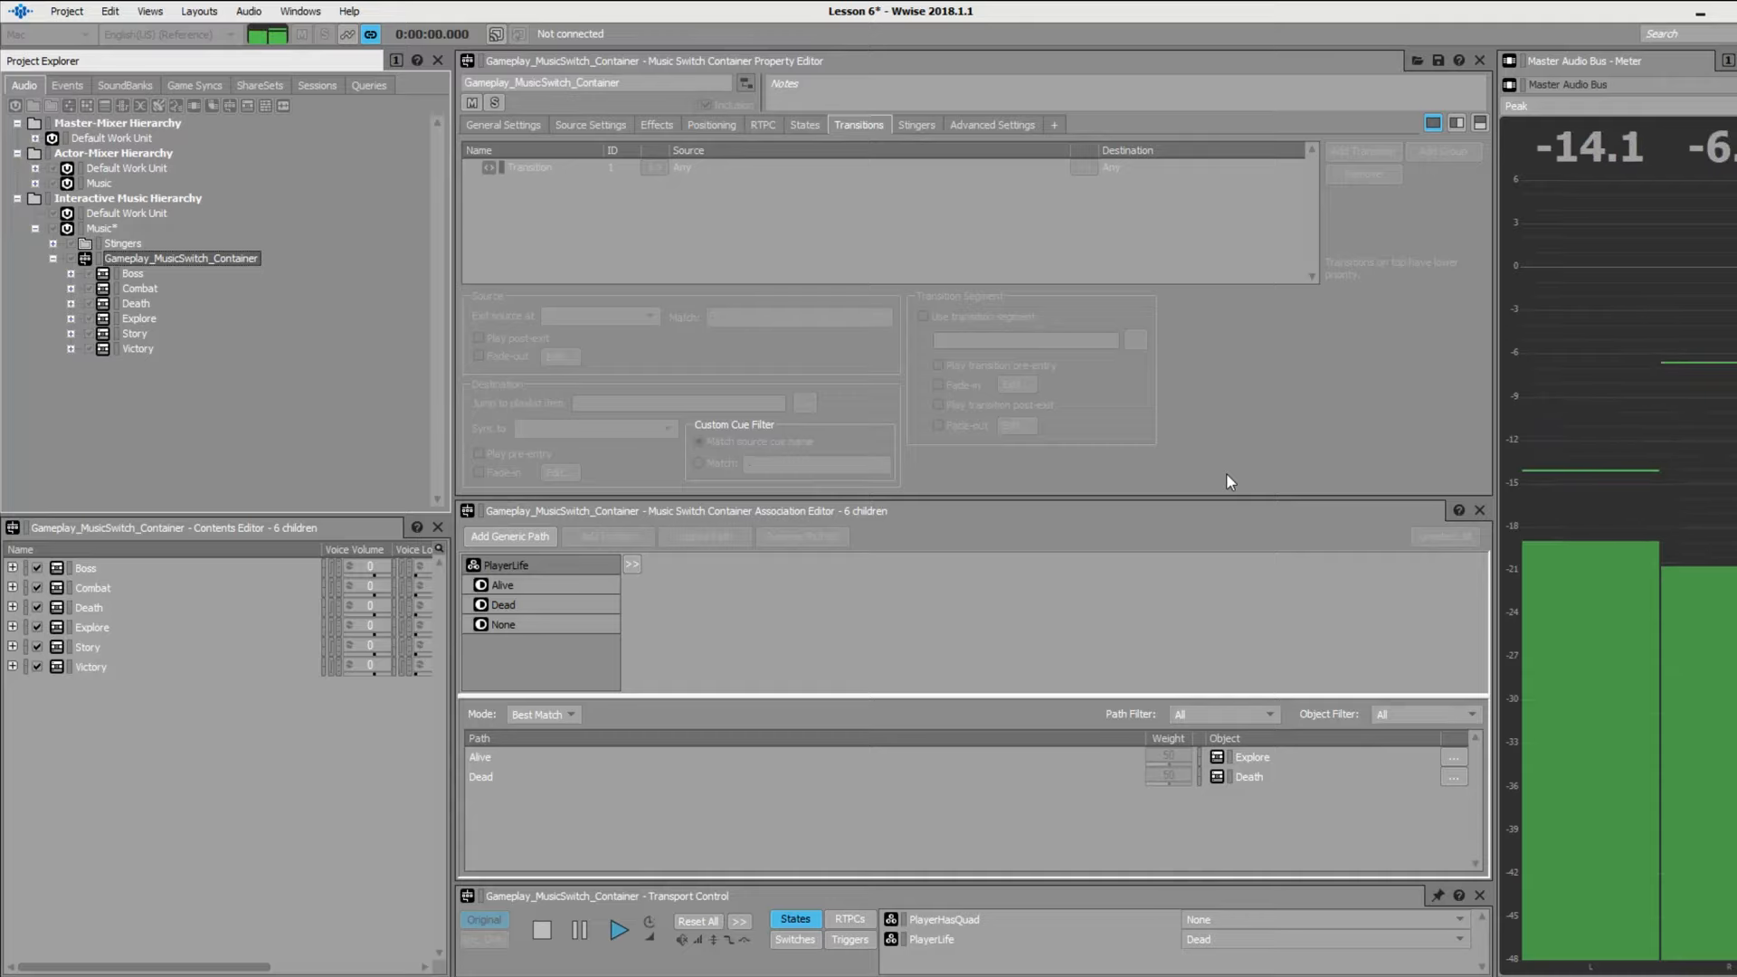
key("space")
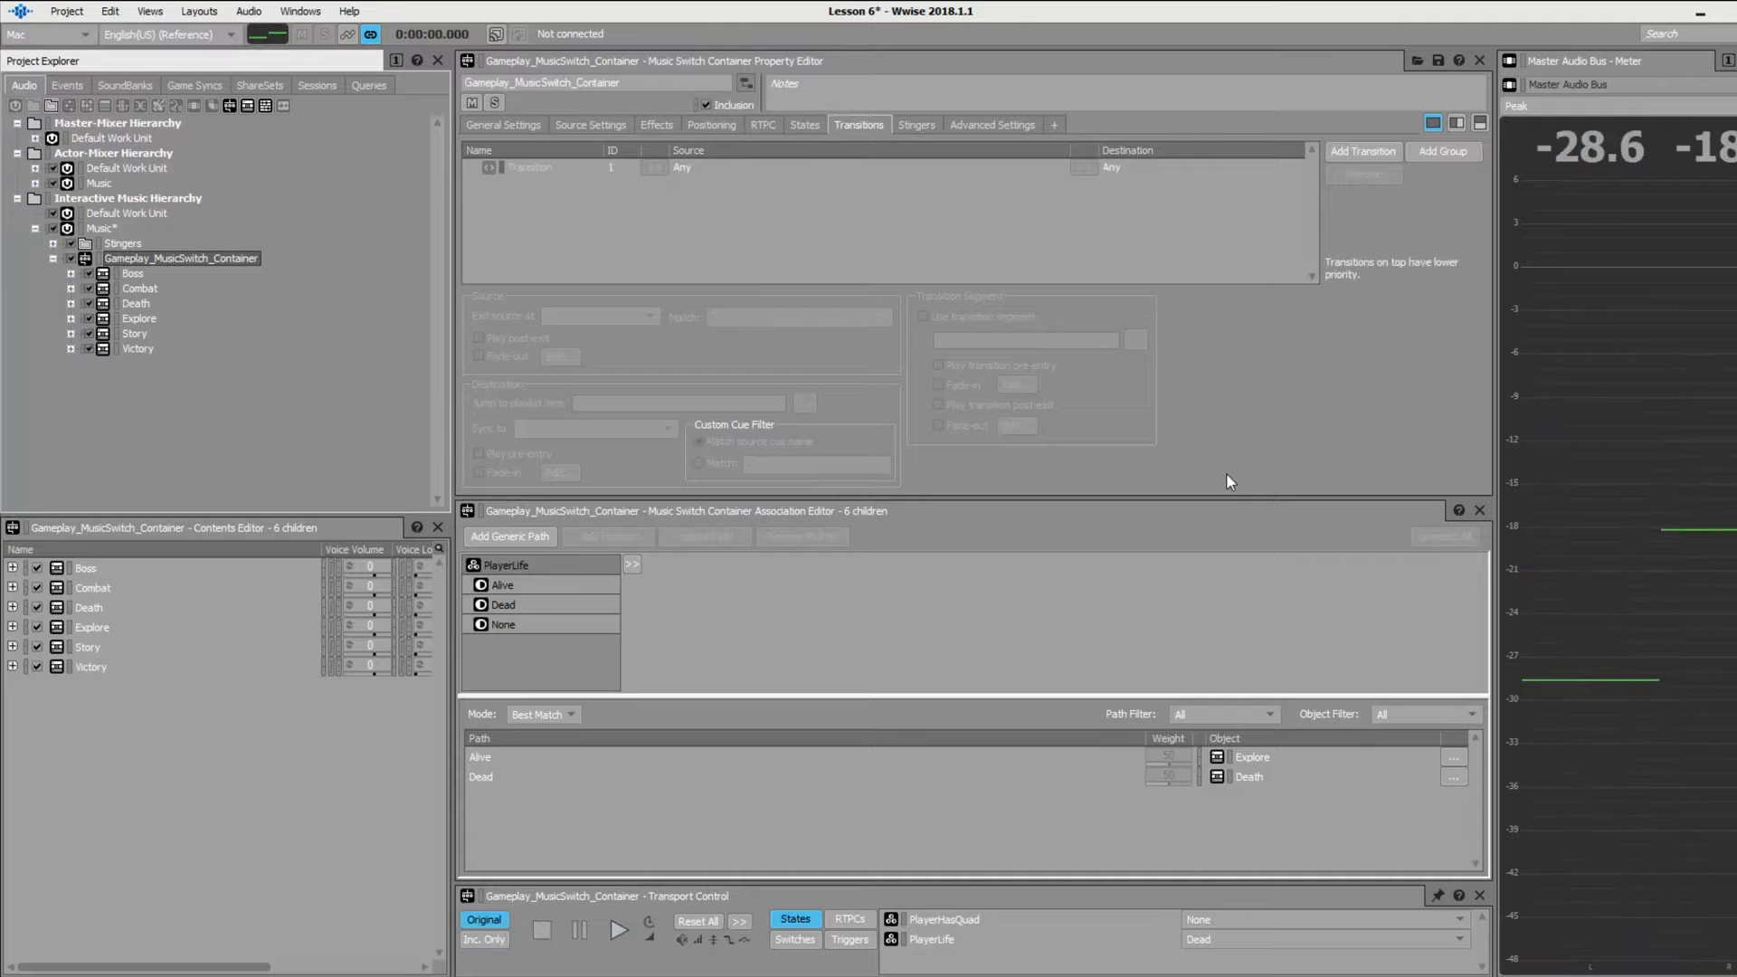
- Play Gameplay_MusicSwitch_Container with PlayerLife set to Alive and switch the state to Dead during playback to audition the default transition
left_click(1256, 941)
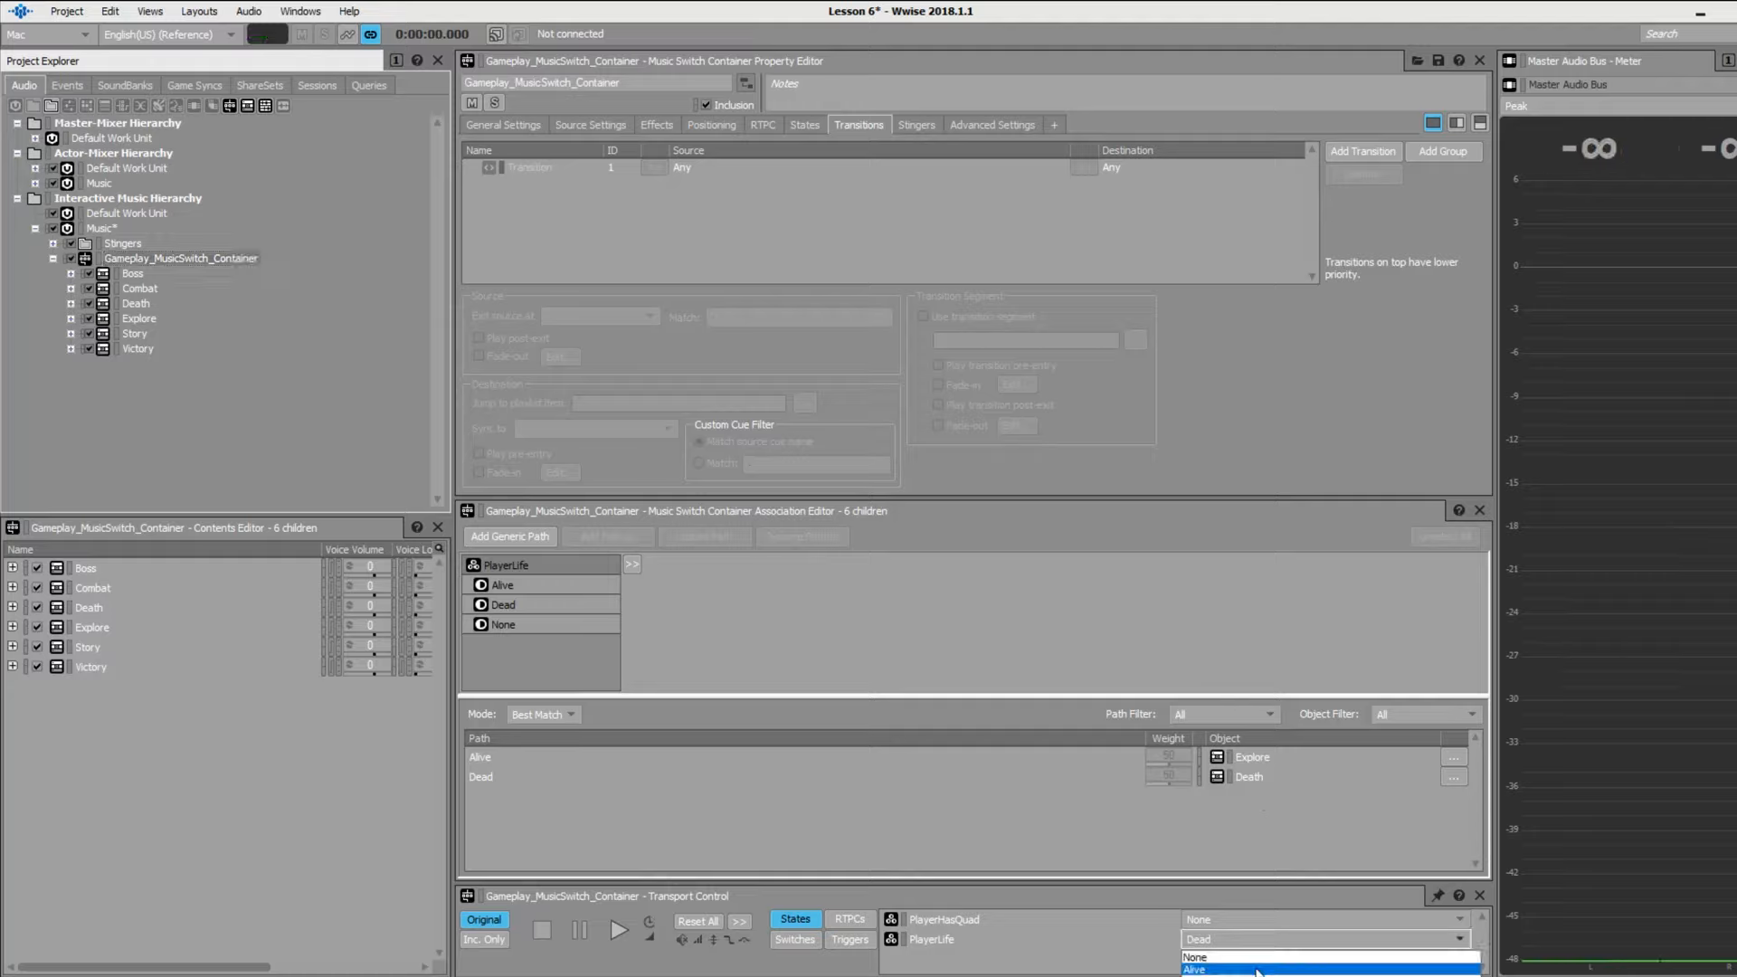
left_click(1256, 970)
key("space")
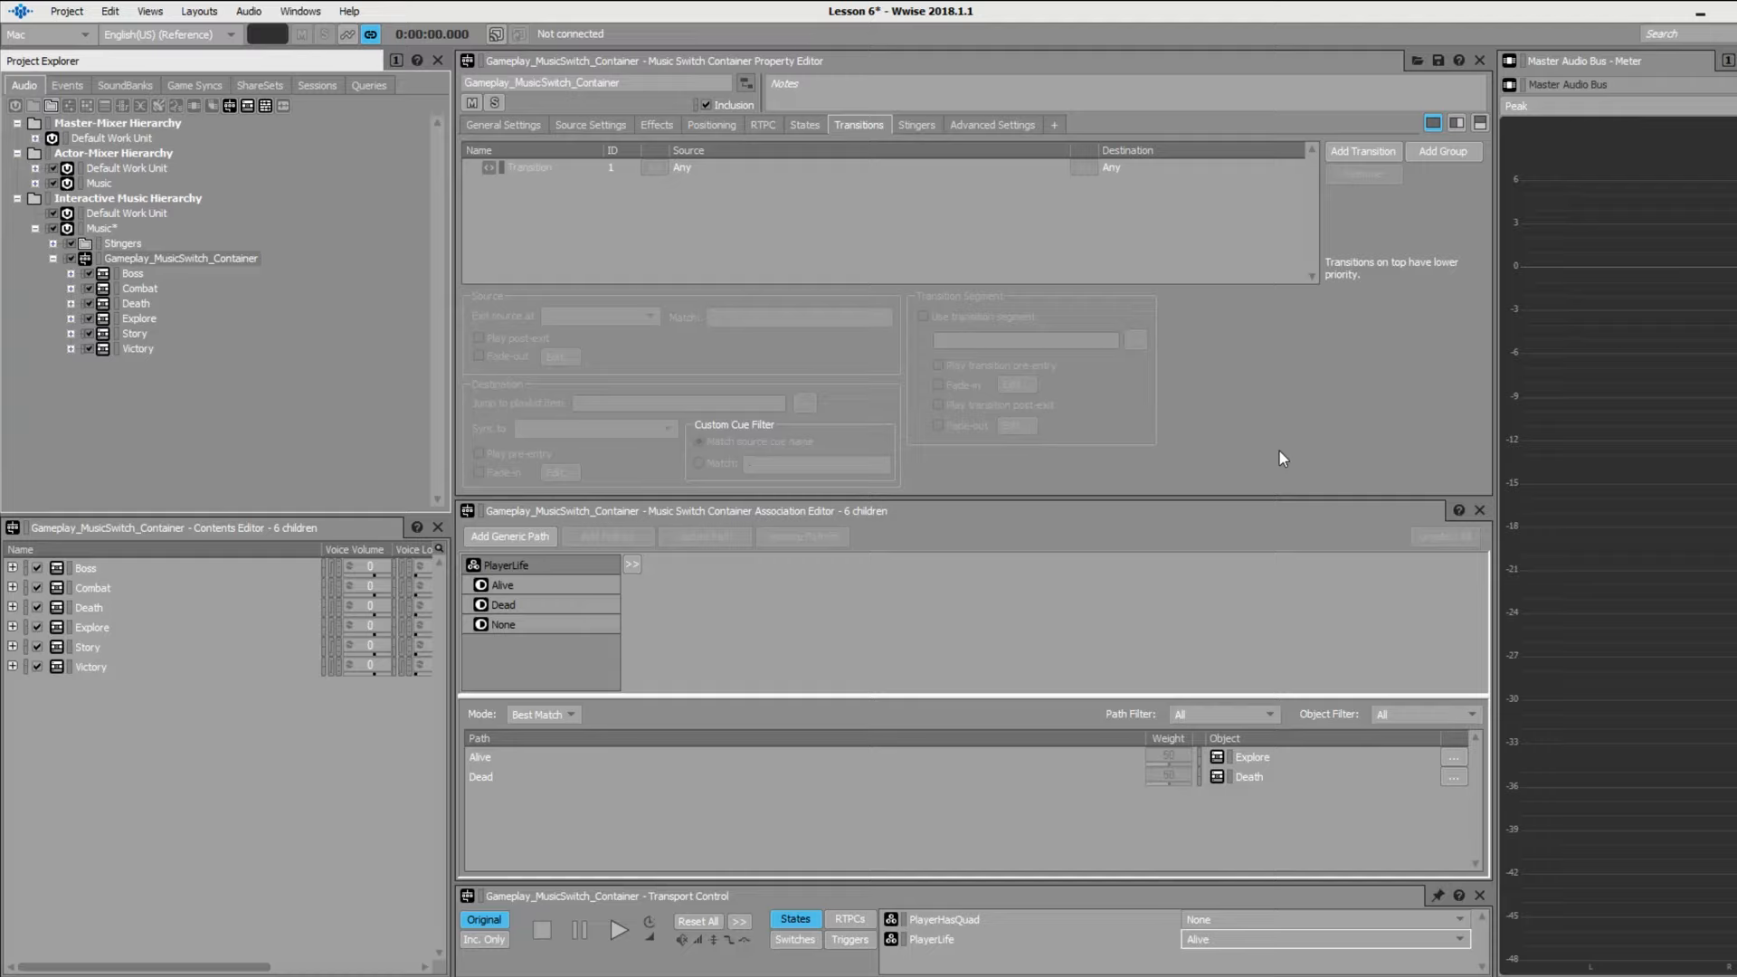
key("space")
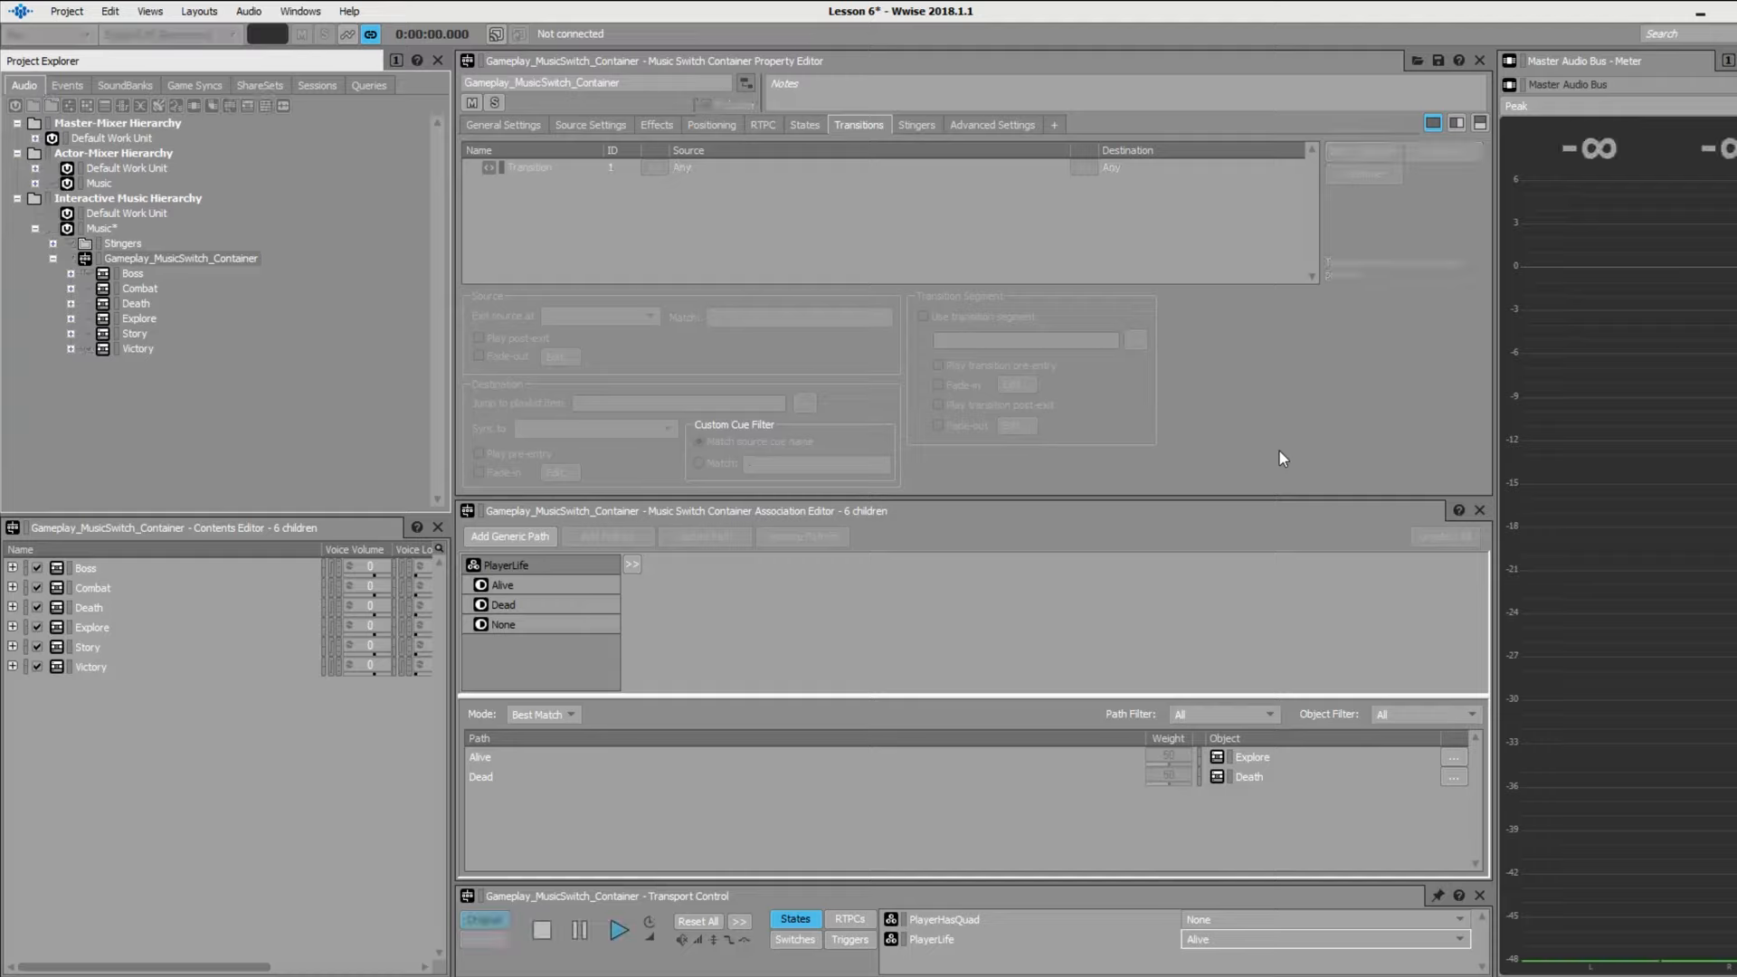
left_click(1444, 947)
left_click(1266, 964)
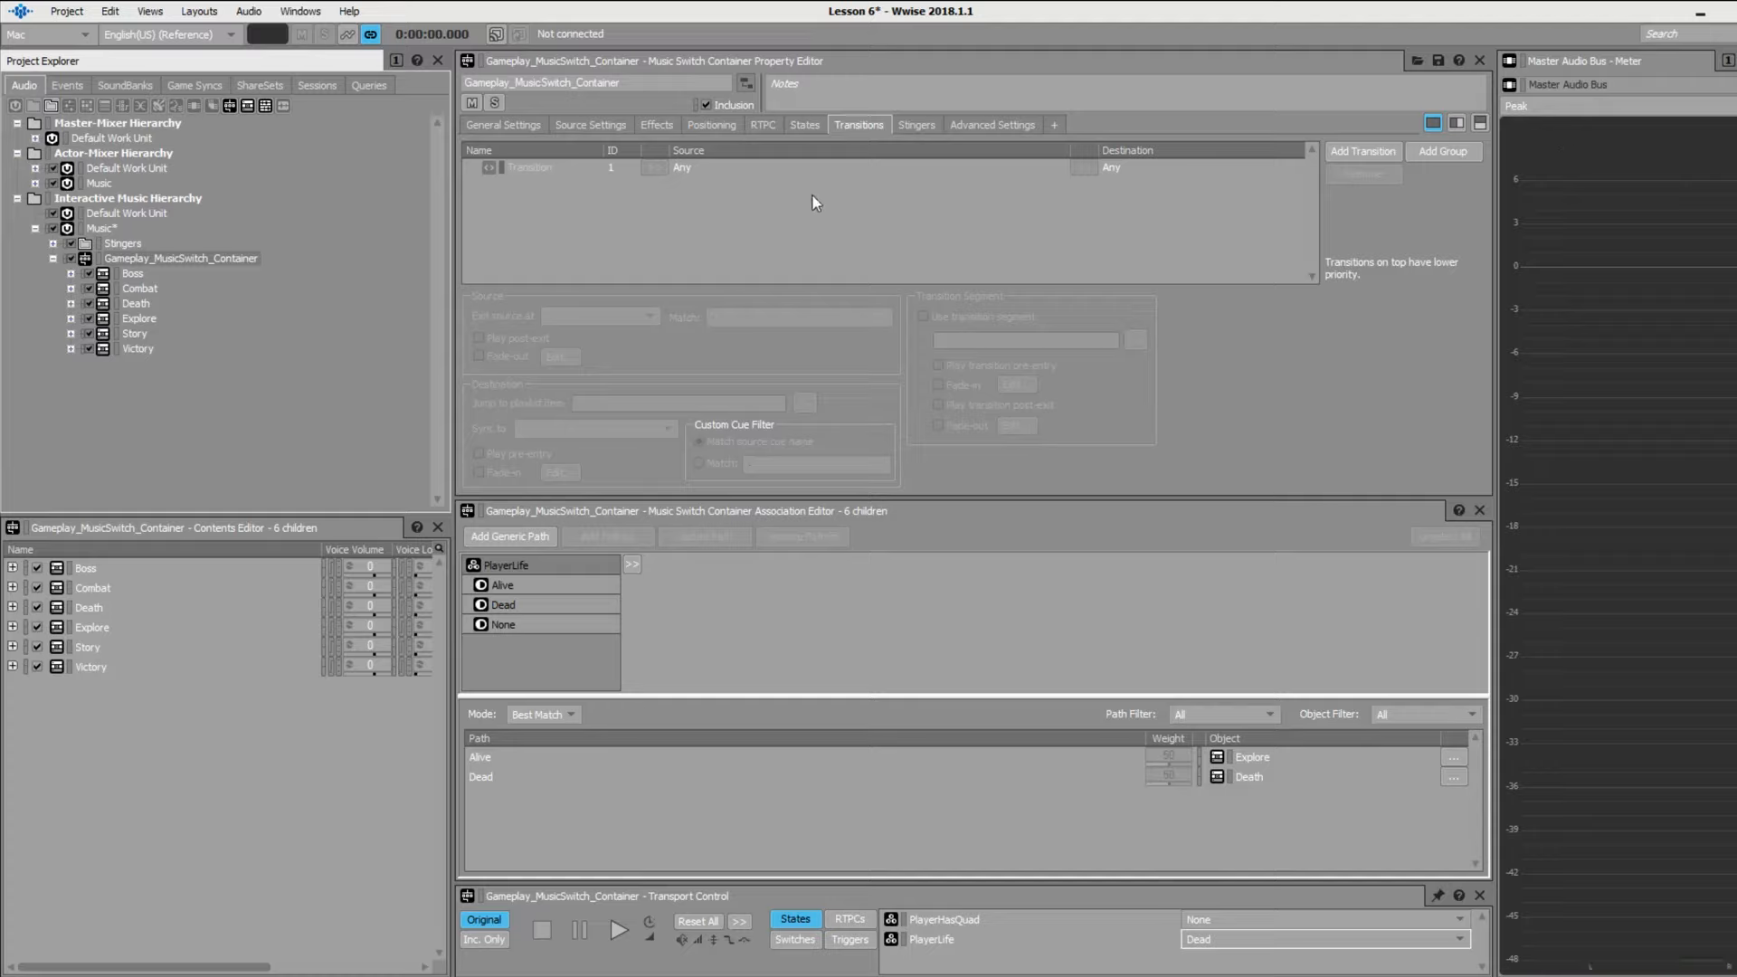
- Add a transition from Any to the Death playlist that exits the source immediately
left_click(805, 171)
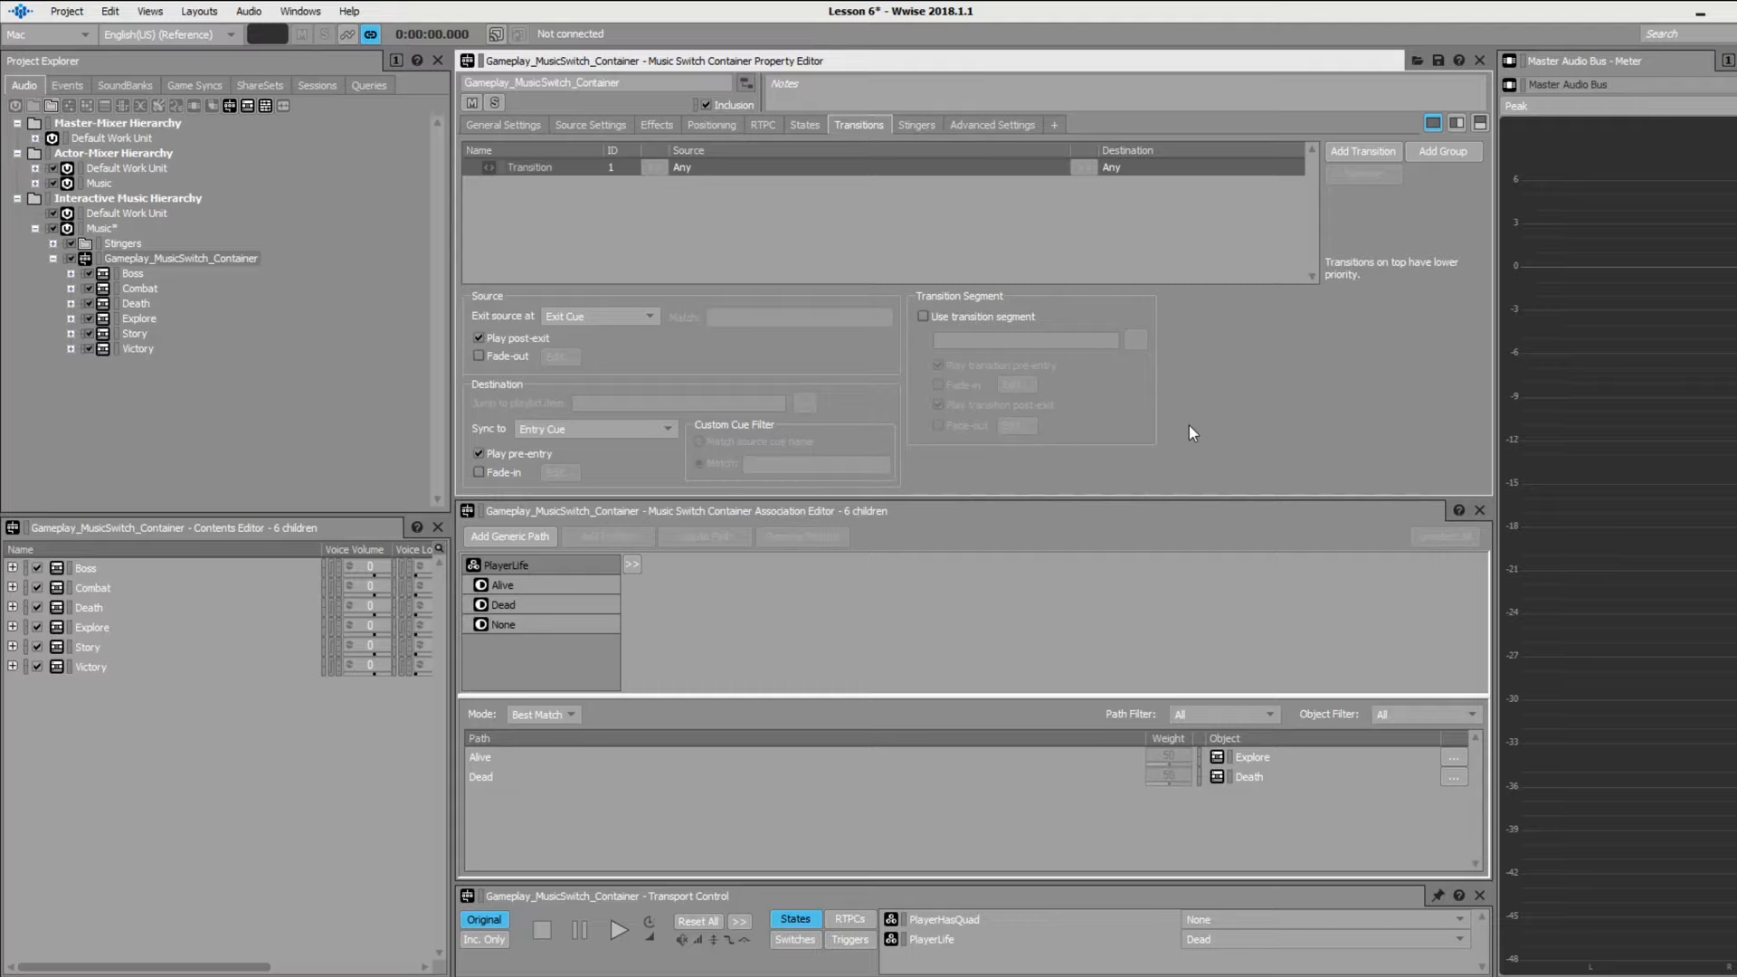
left_click(1130, 245)
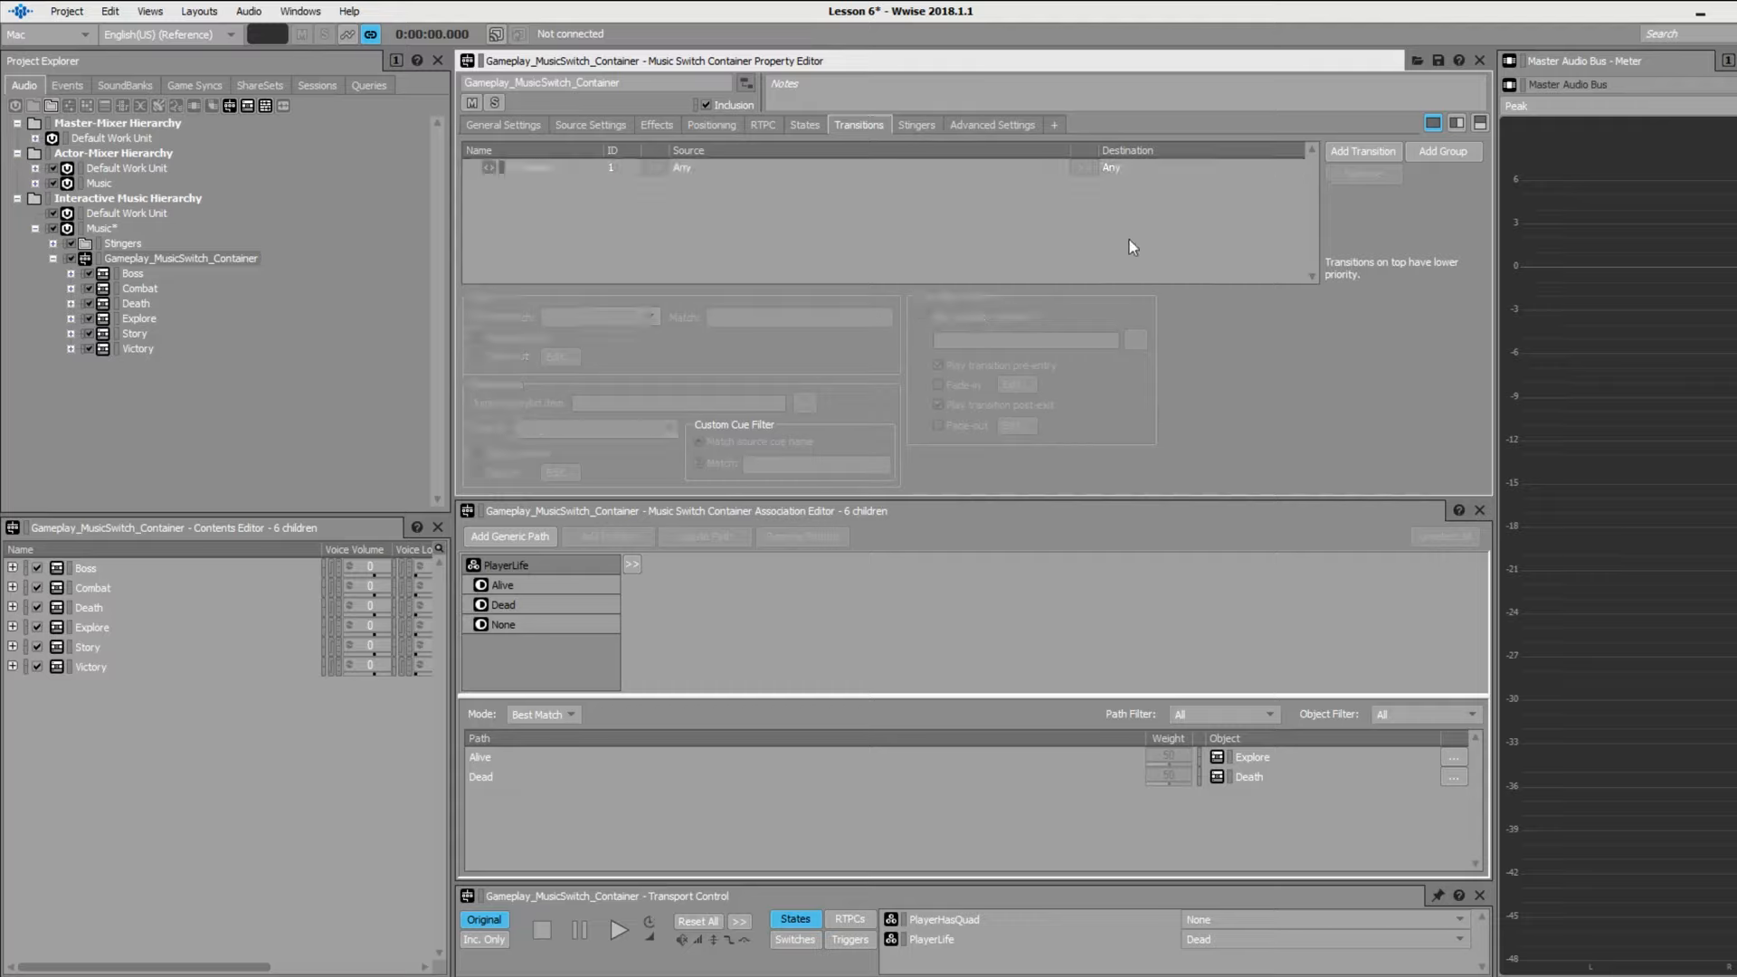
left_click(1375, 151)
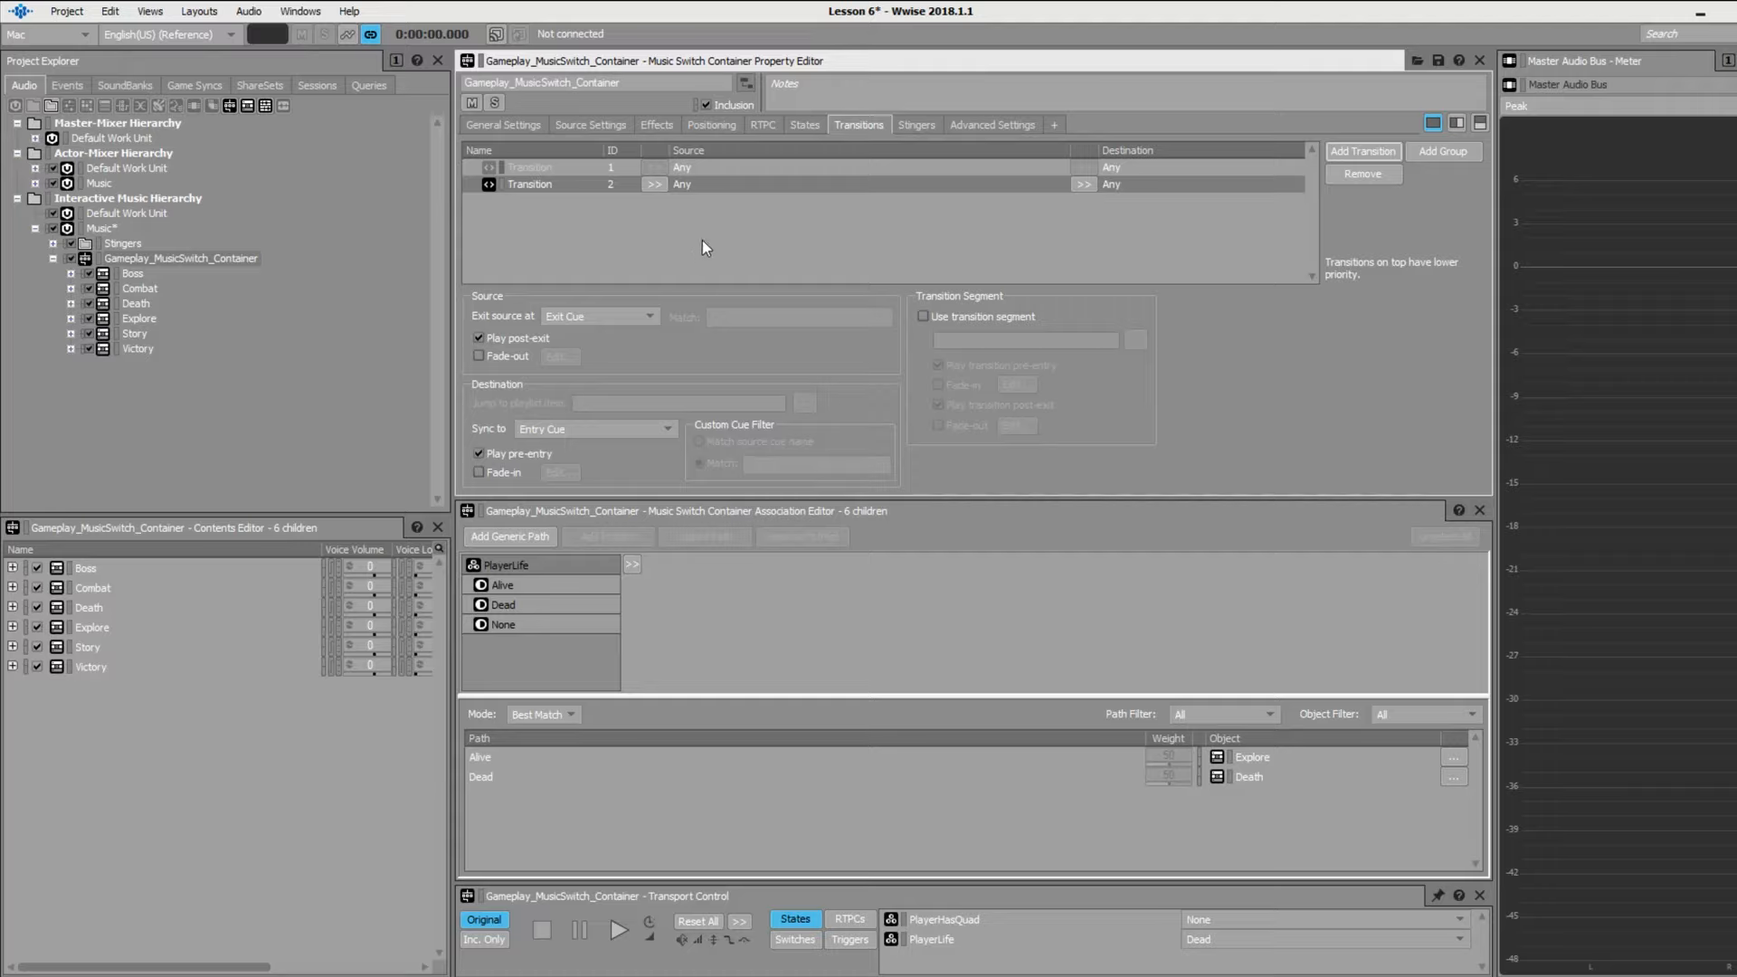
left_click_drag(139, 306, 1112, 194)
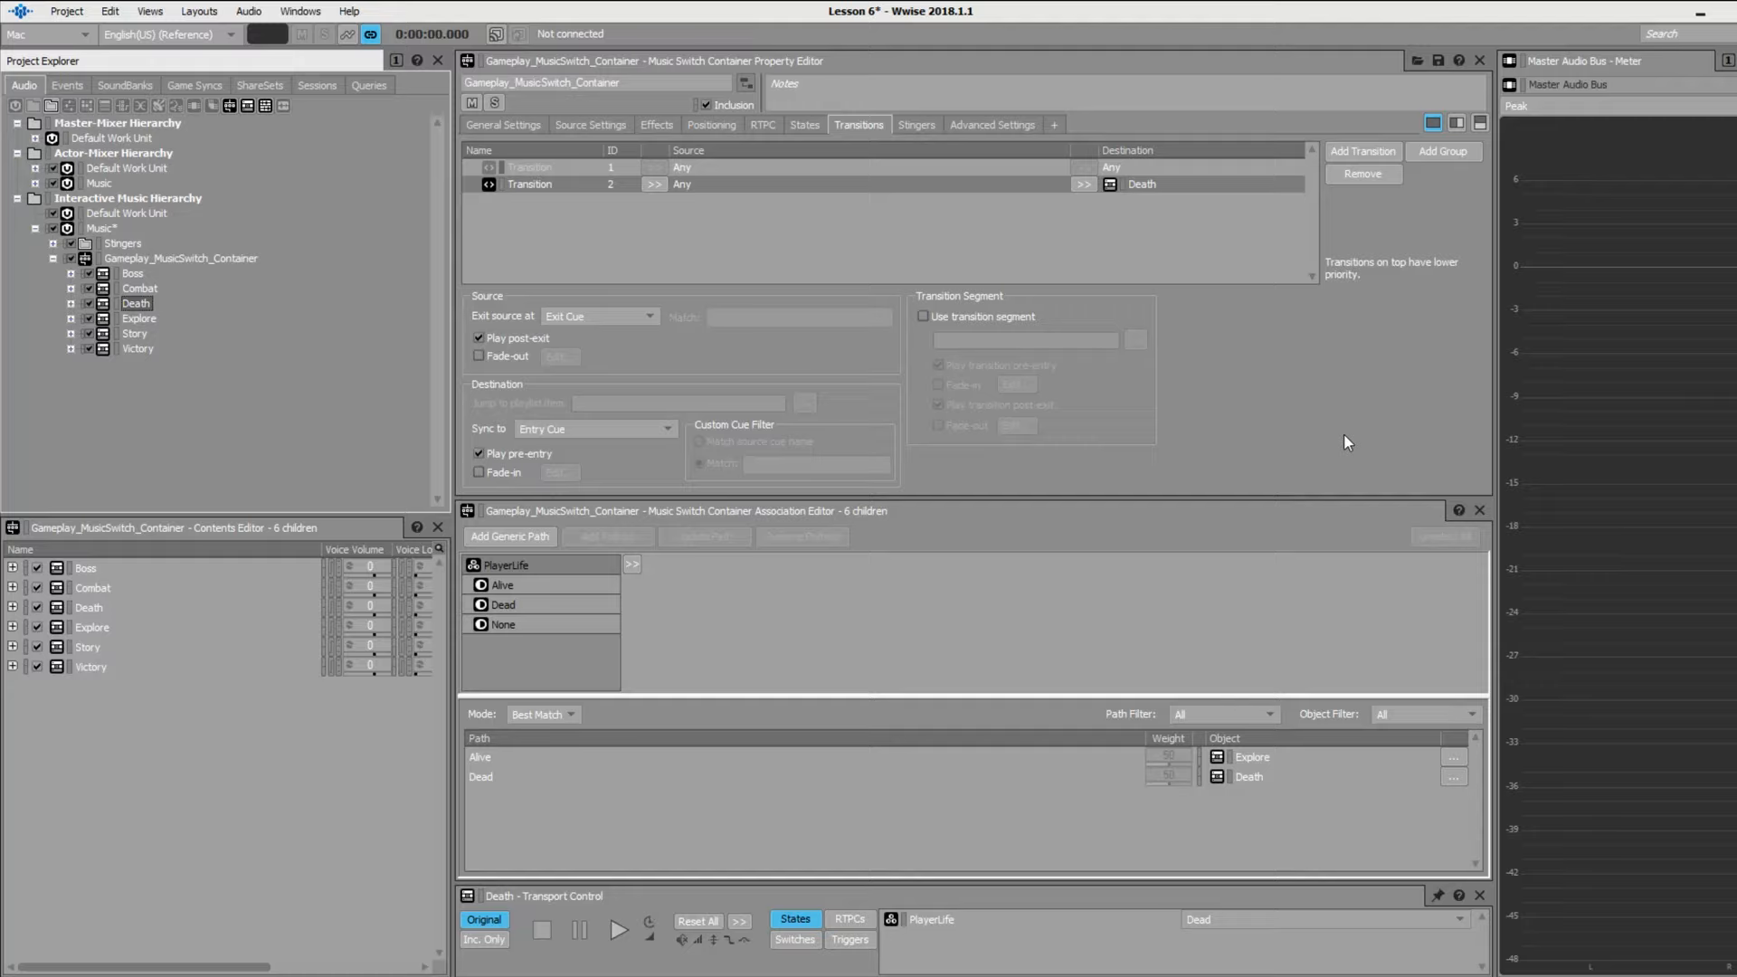
left_click(648, 315)
left_click(606, 335)
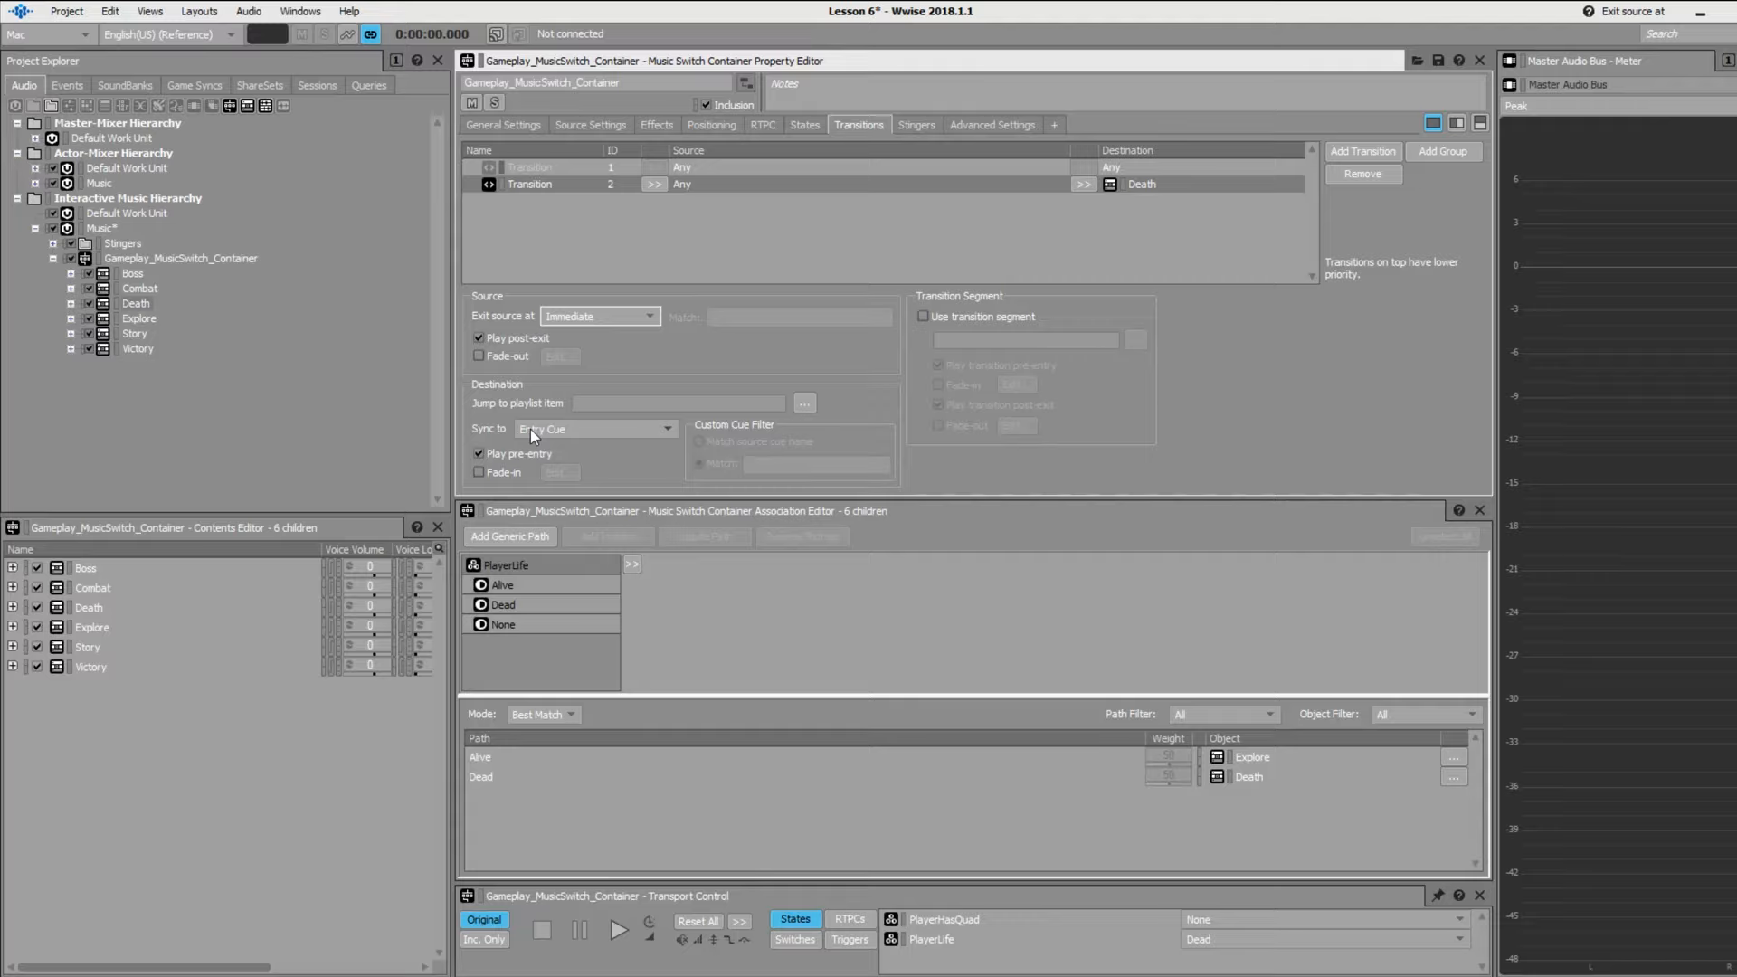
- Audition the transition into Death by playing Gameplay_MusicSwitch_Container with PlayerLife set to Alive and switching it to Dead
left_click(1364, 945)
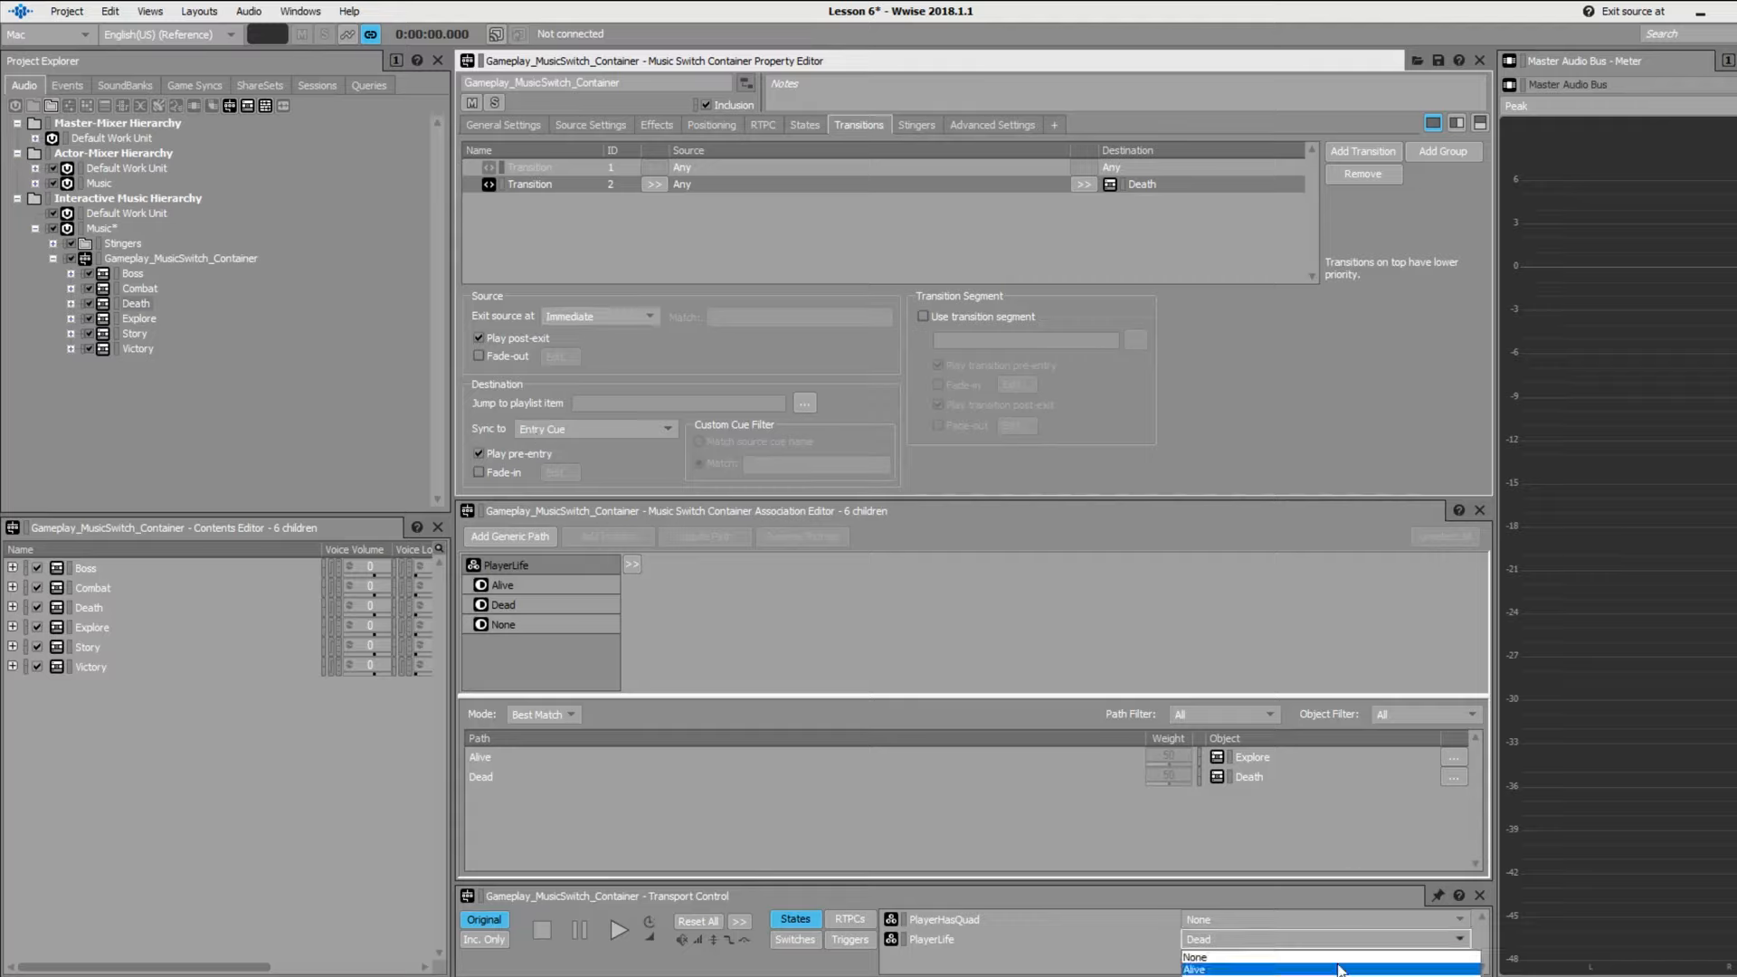
left_click(1340, 970)
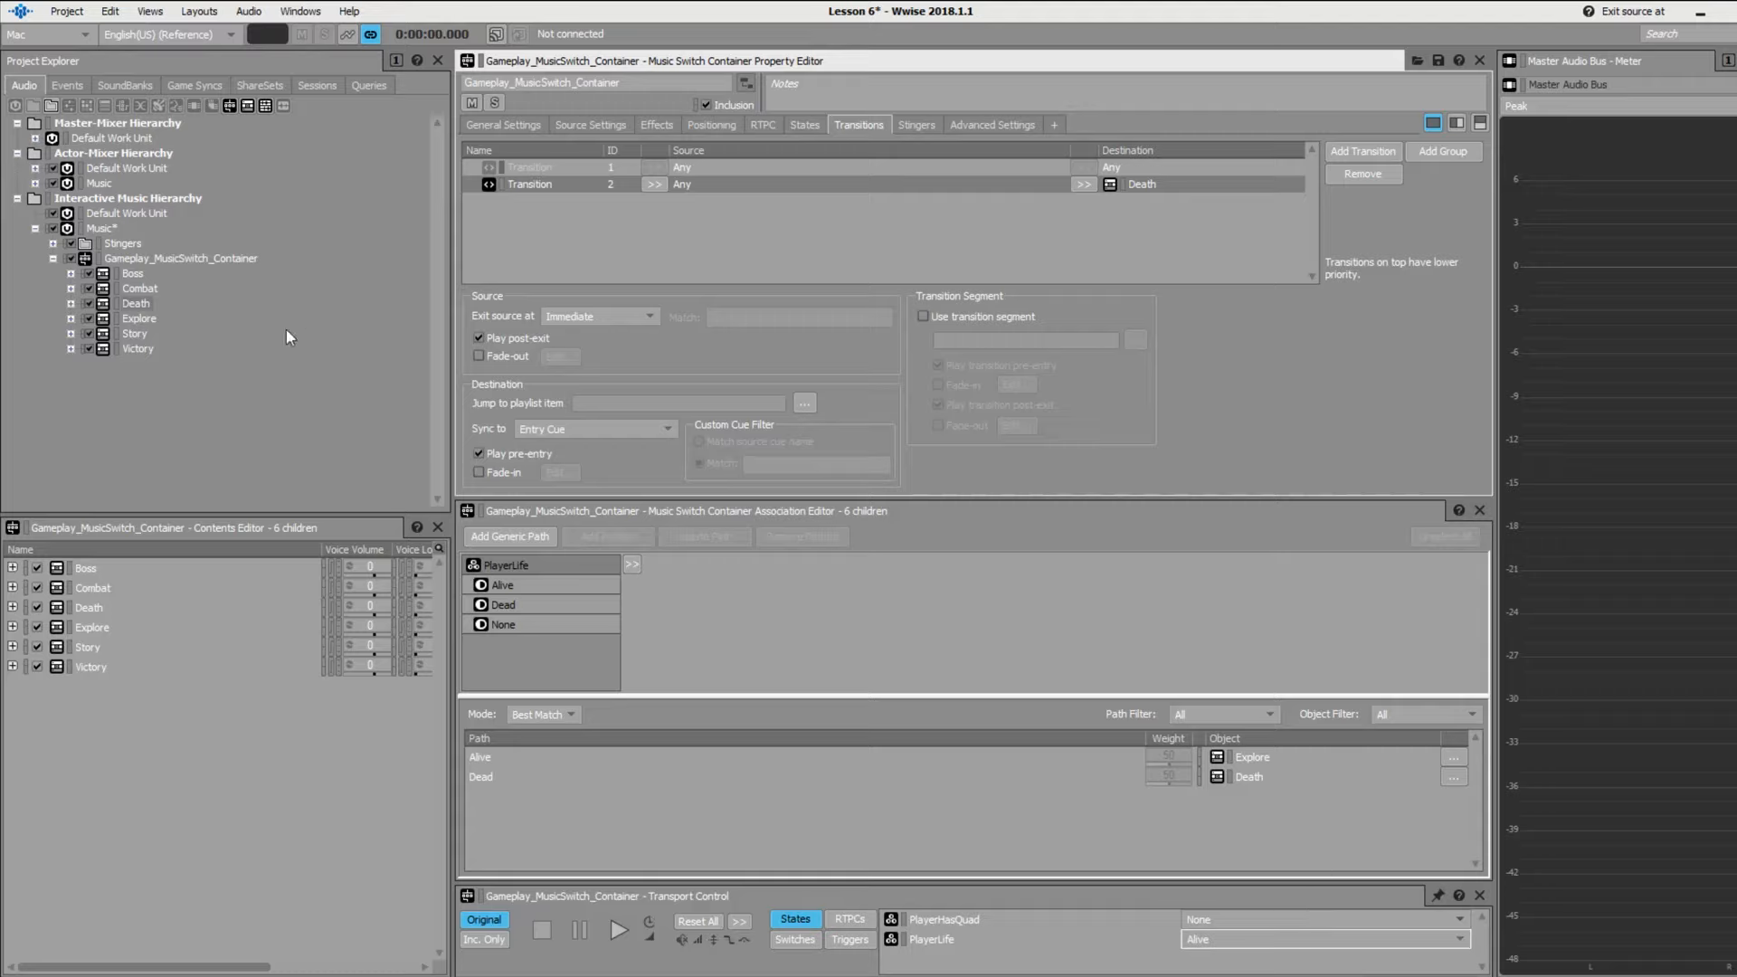
left_click(207, 260)
key("space")
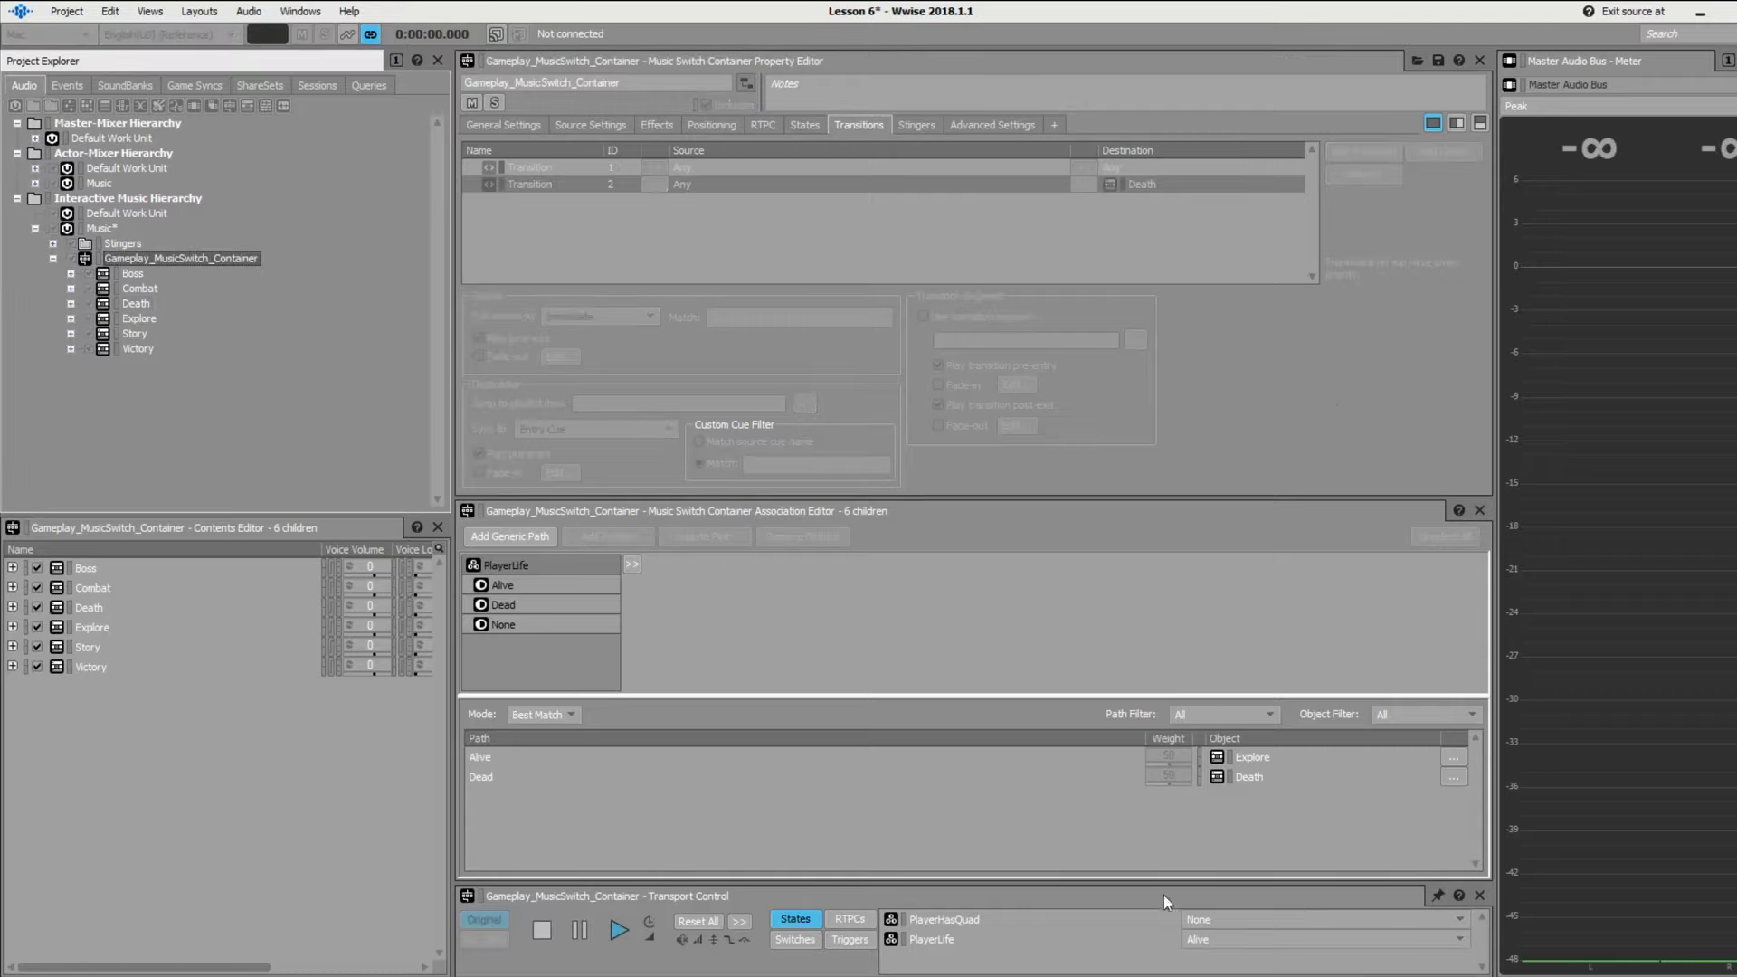
left_click(1437, 942)
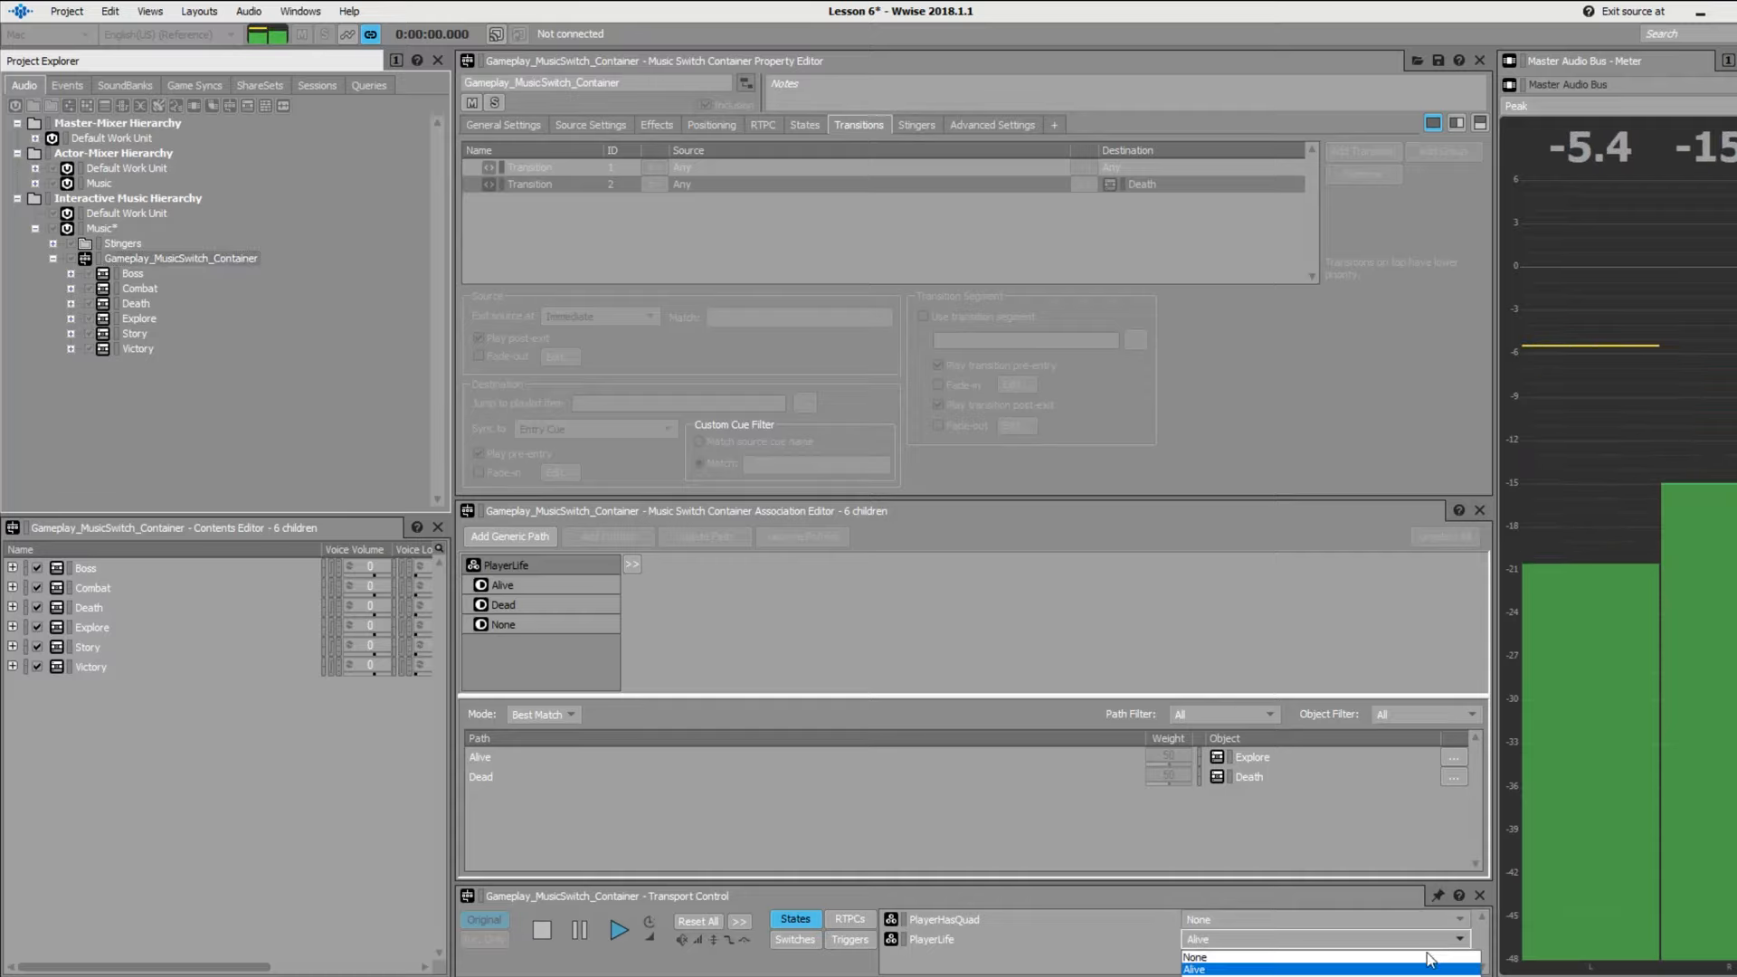
left_click(1429, 976)
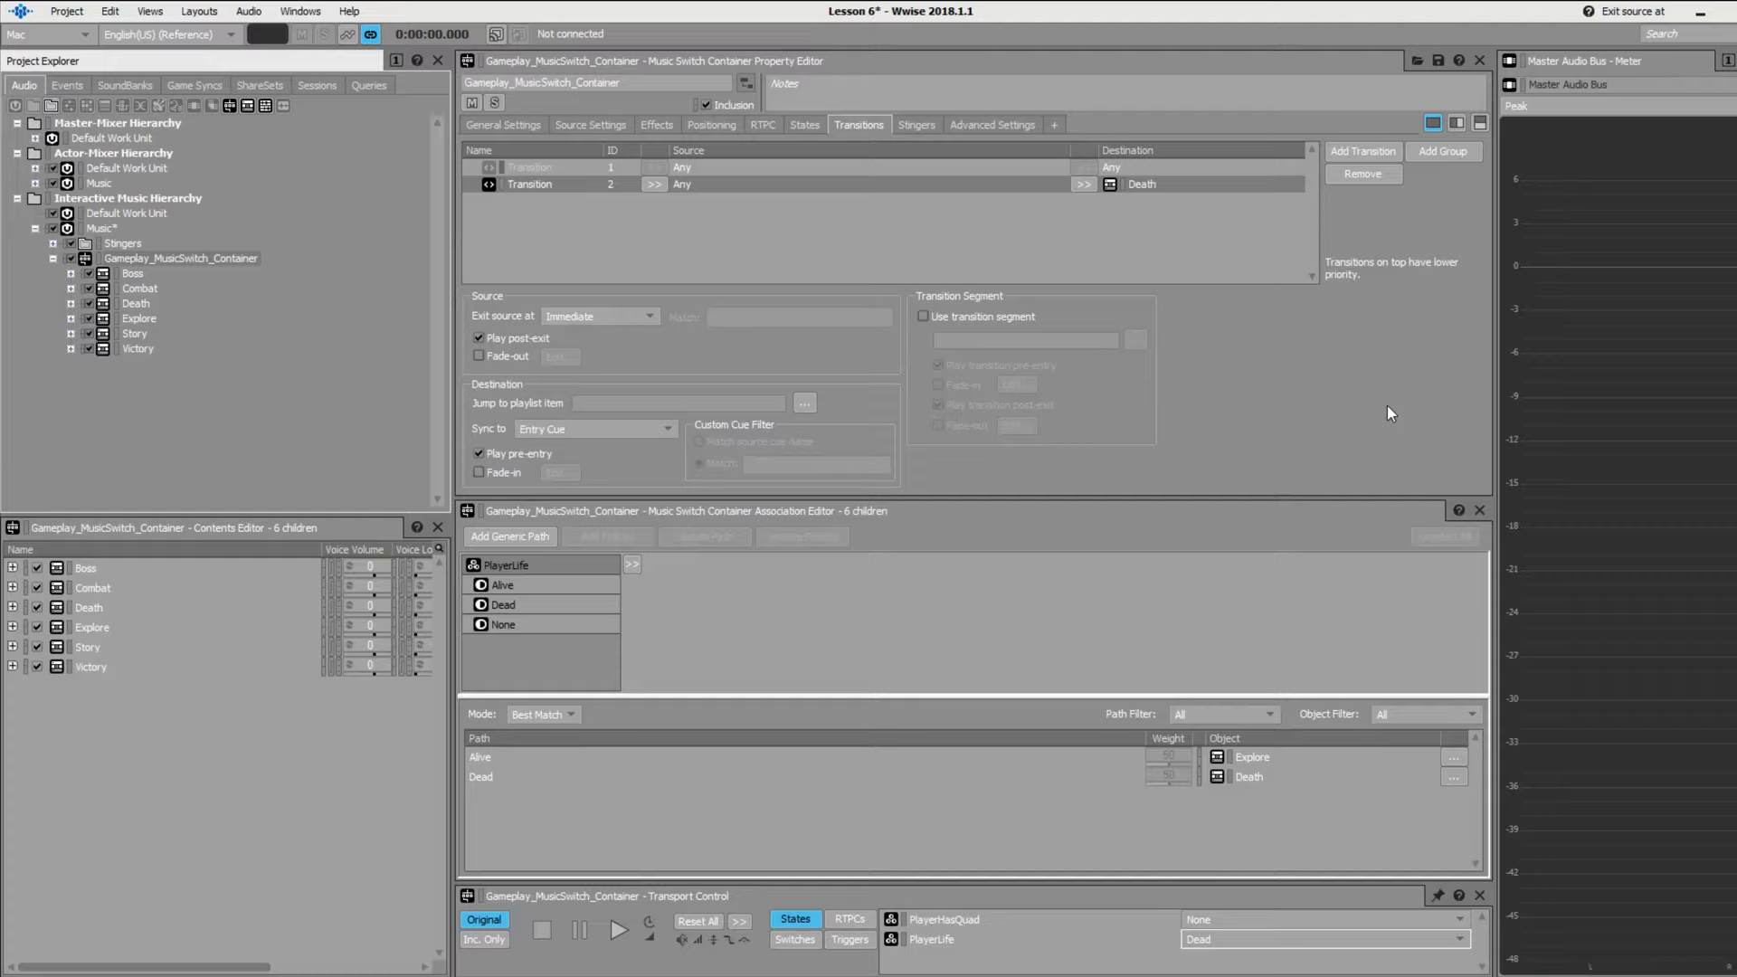
- Add another transition with the Death playlist as its source and Any as its destination
left_click(915, 226)
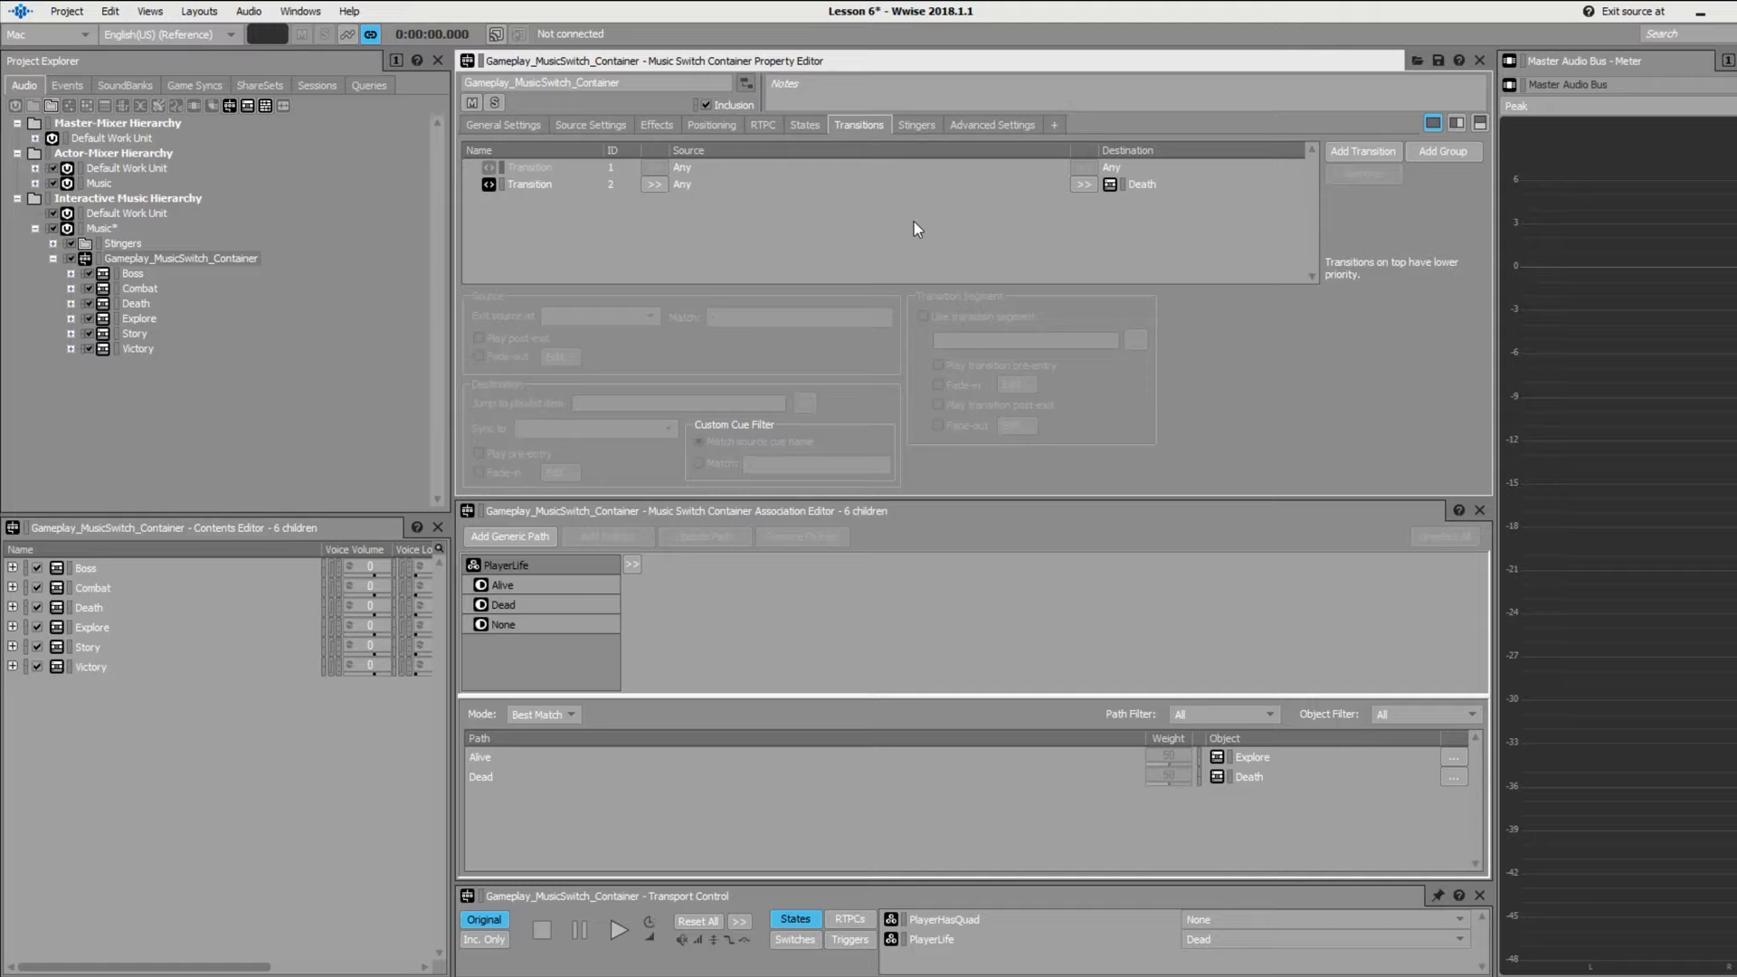
left_click(1377, 154)
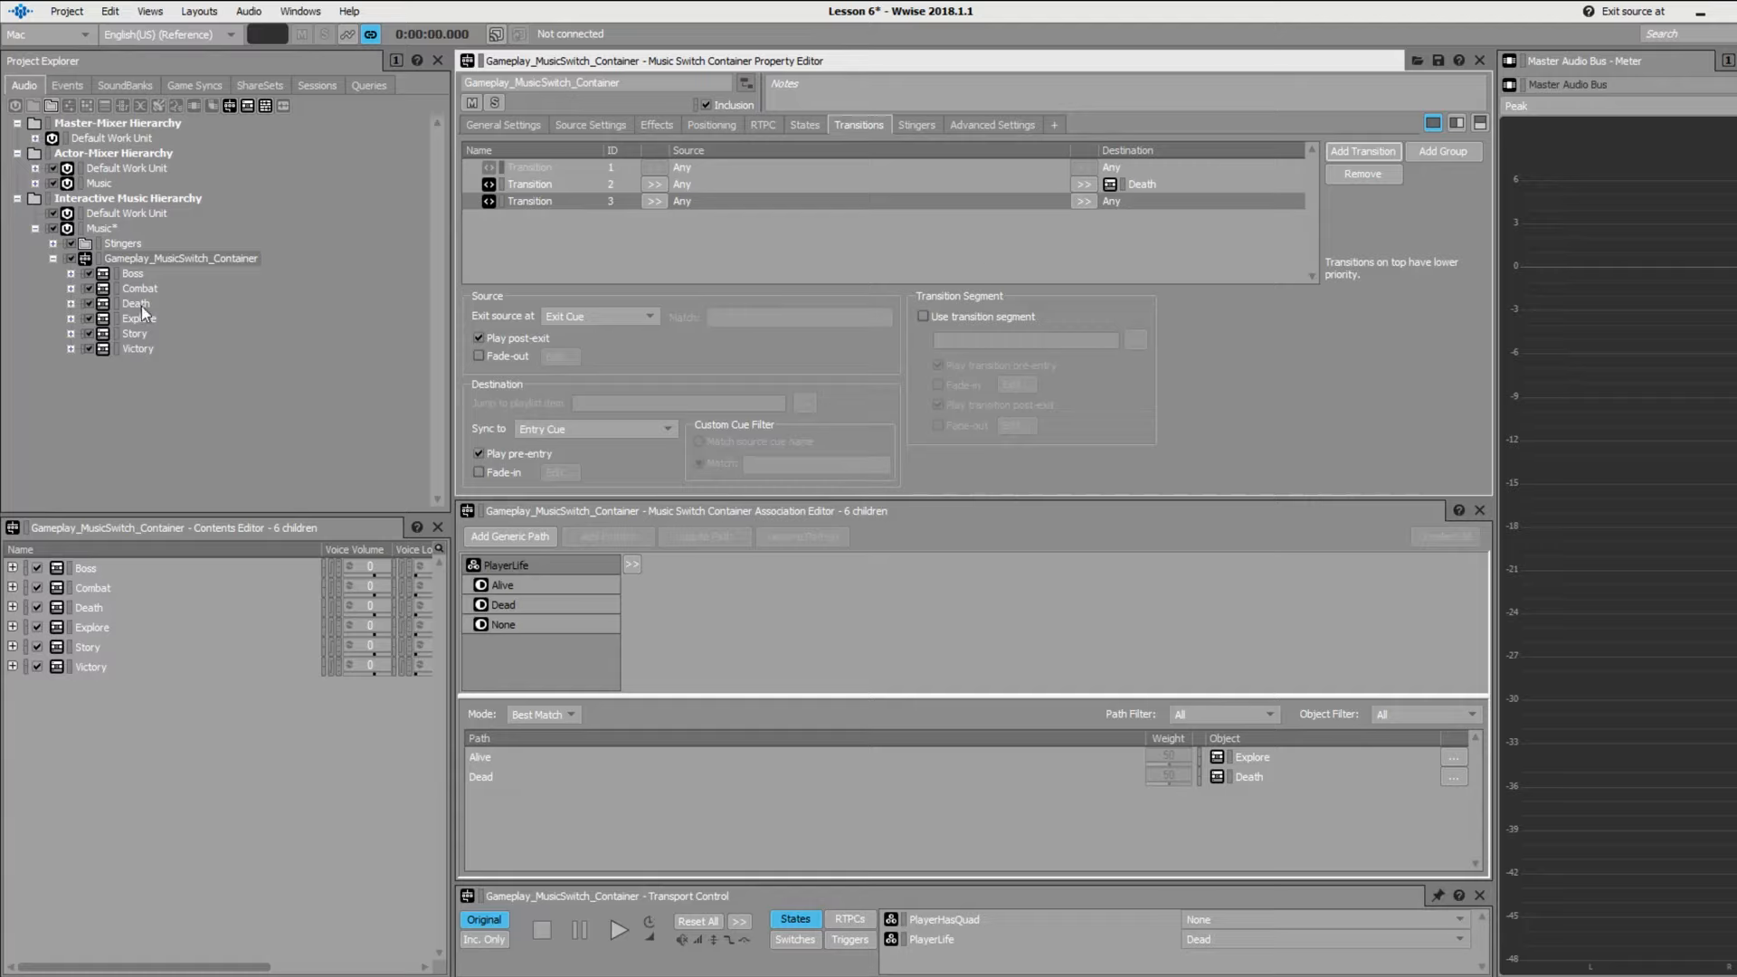
left_click_drag(141, 307, 681, 211)
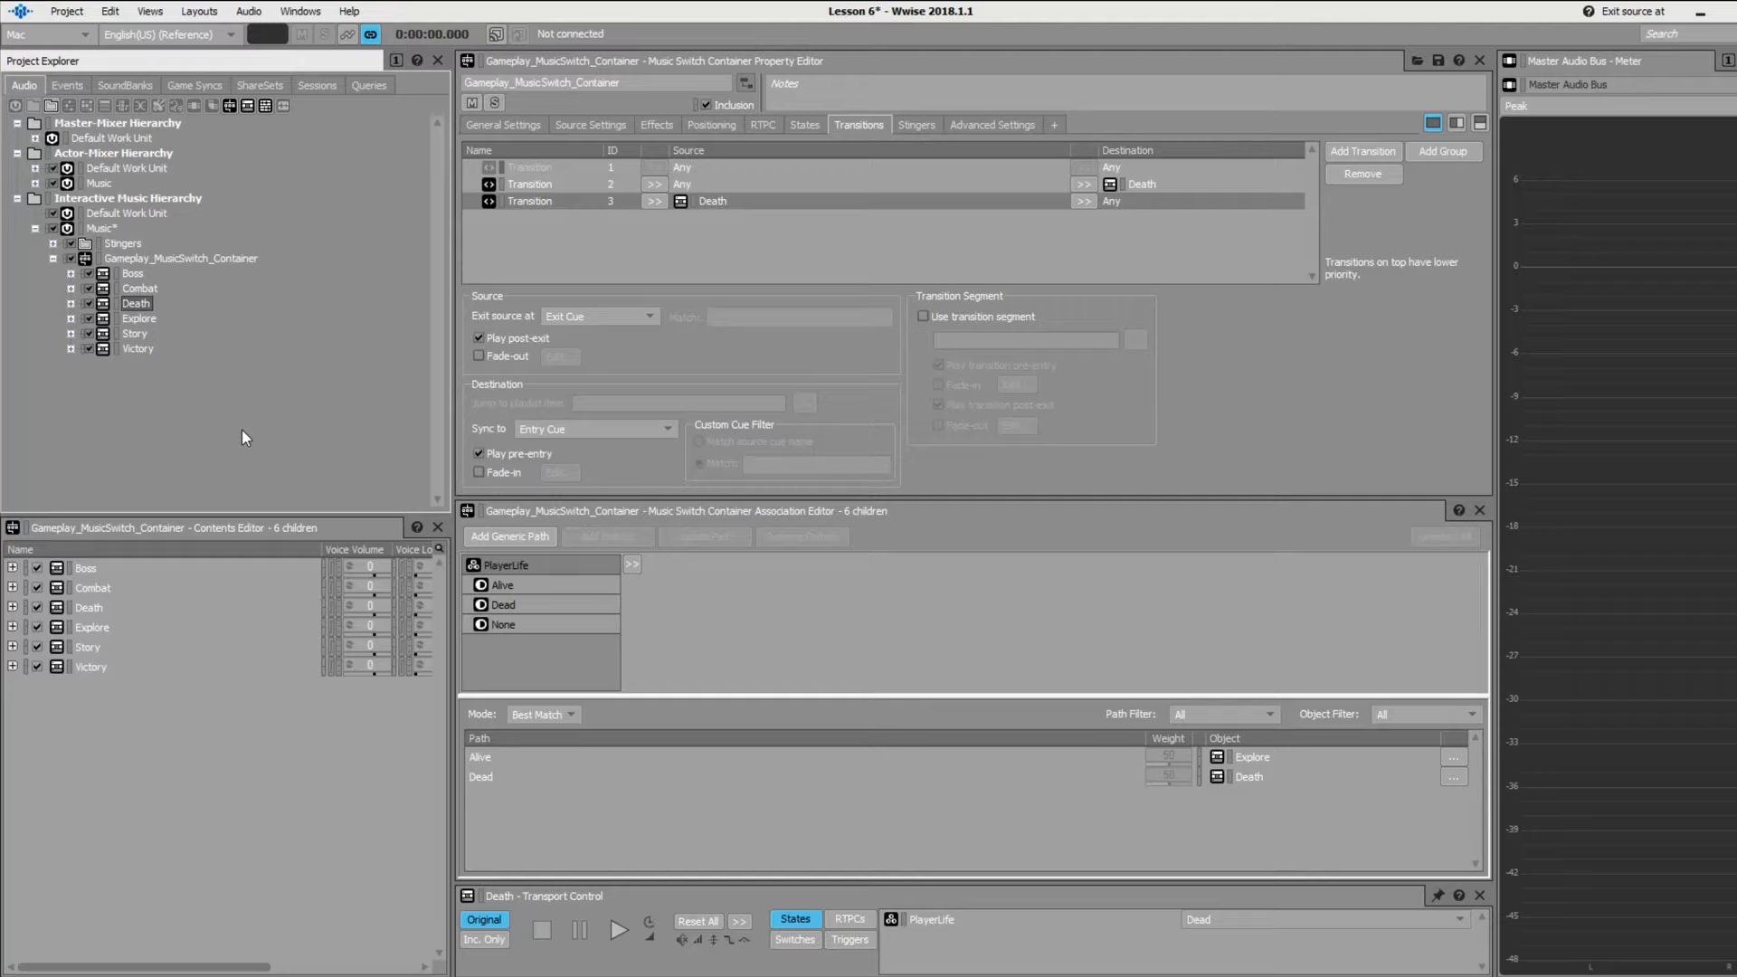
left_click(189, 411)
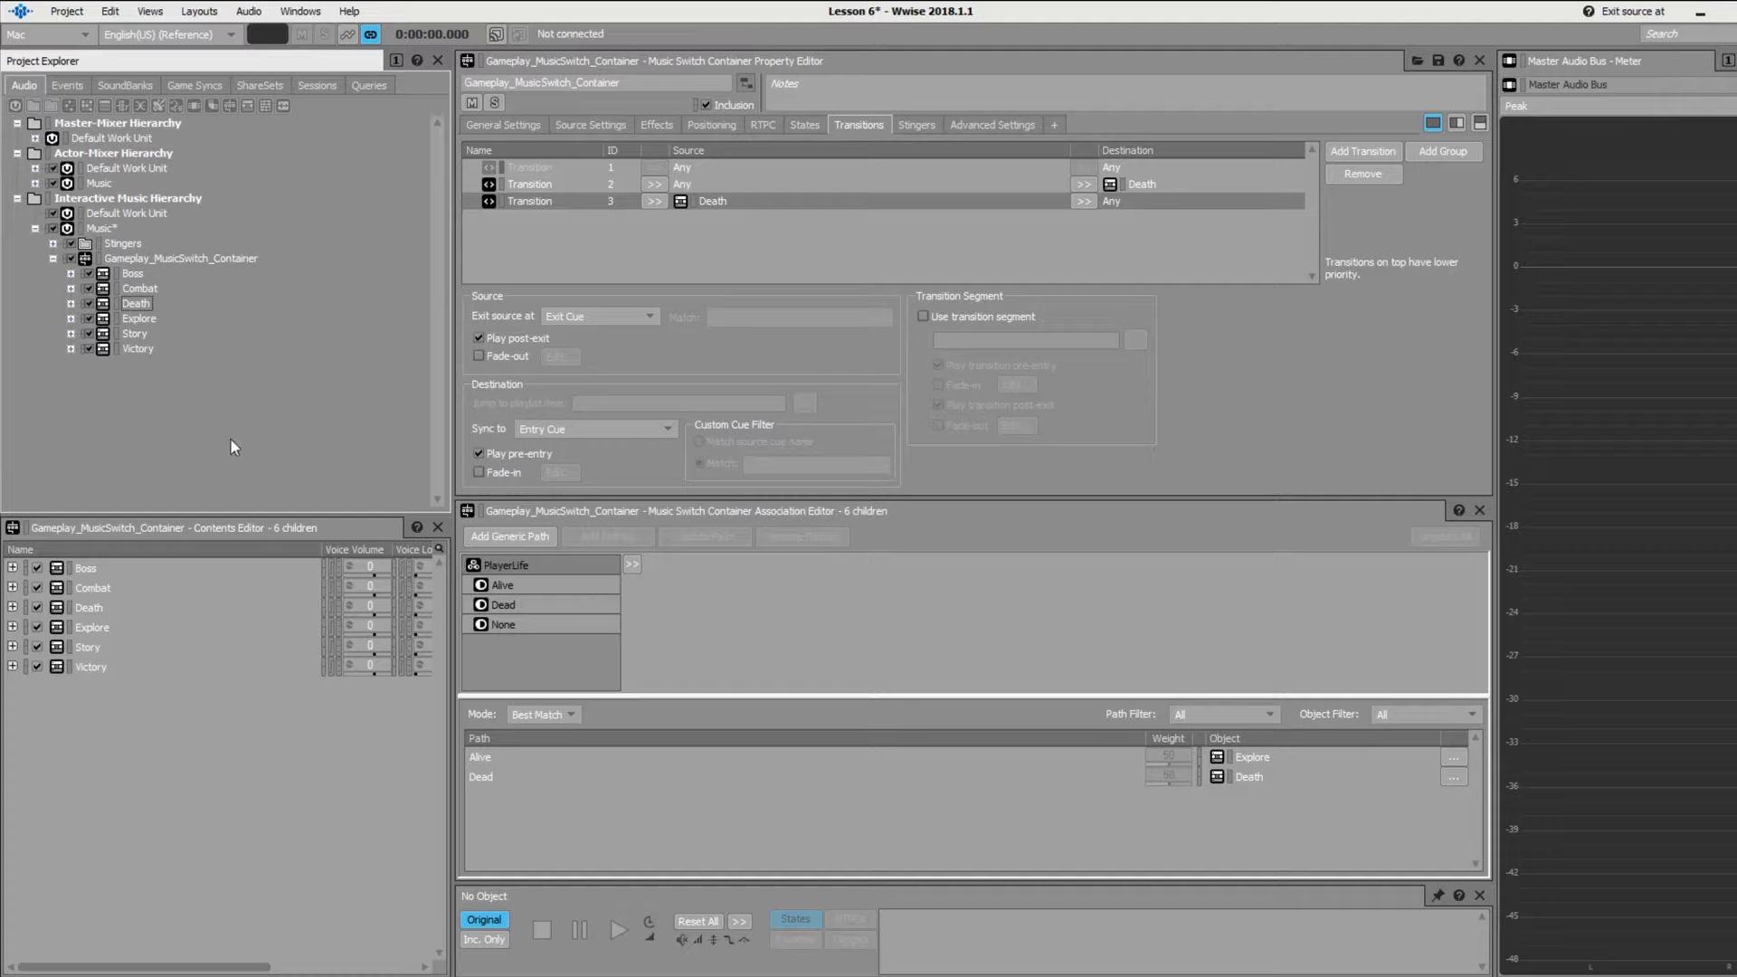
- Create a state group named Music_Gameplay_State in the Music work unit under States
left_click(194, 85)
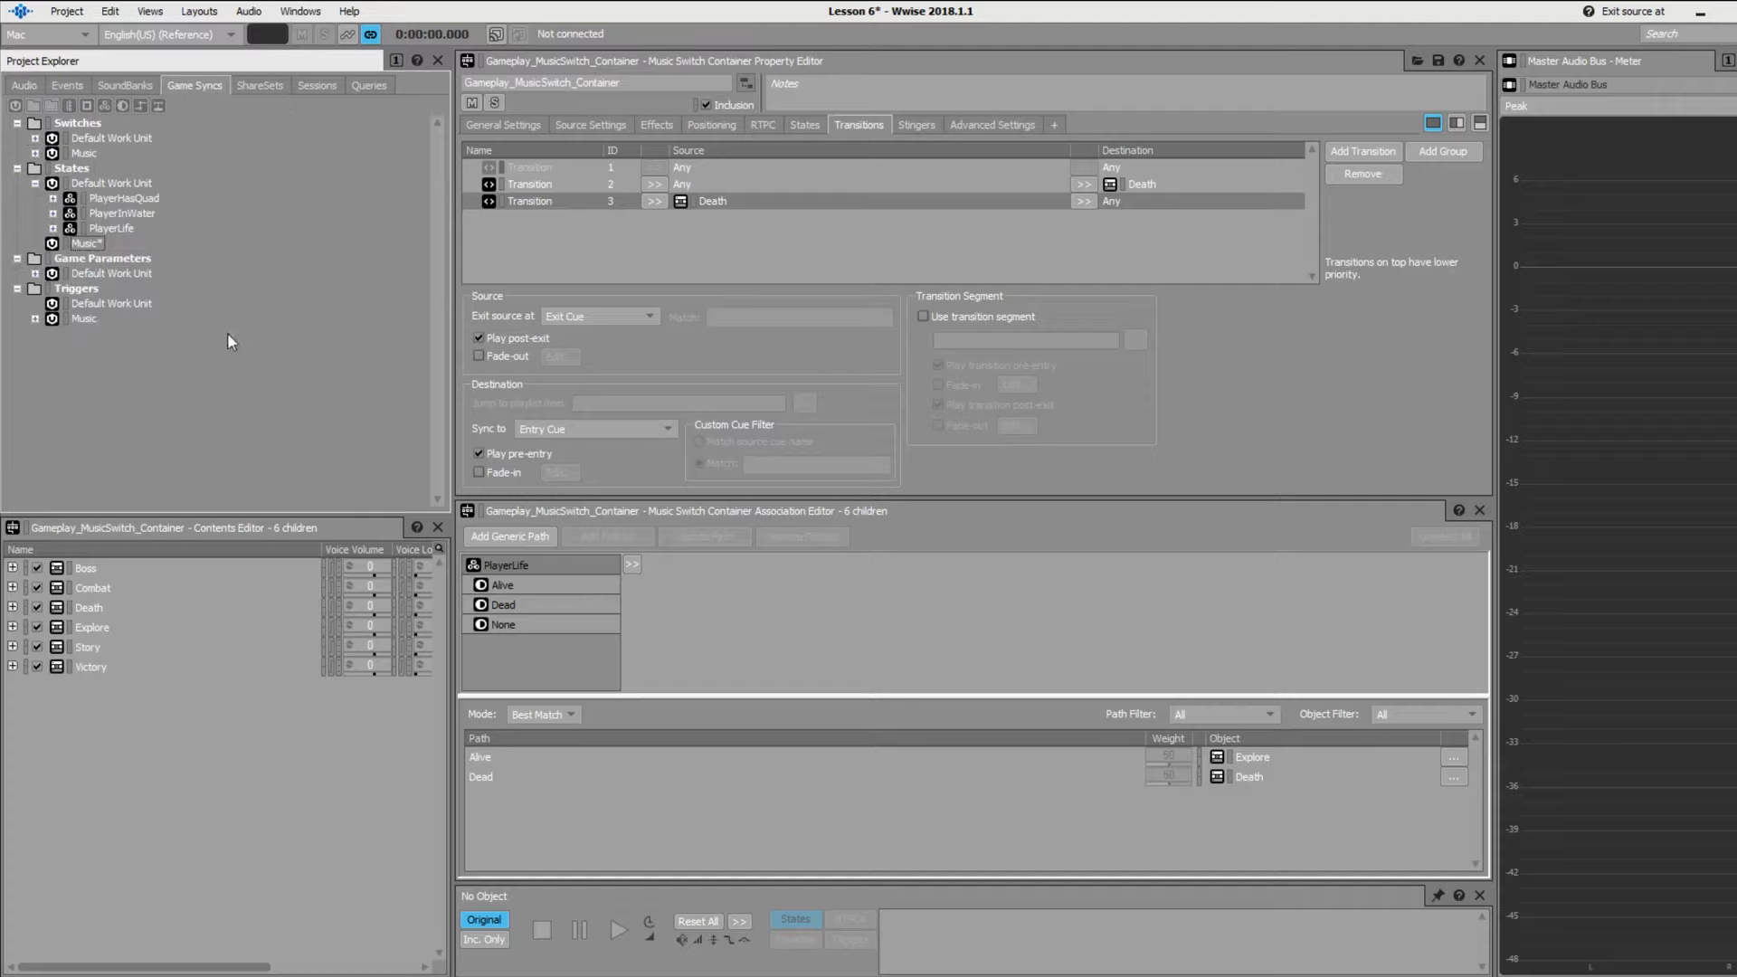
left_click(87, 243)
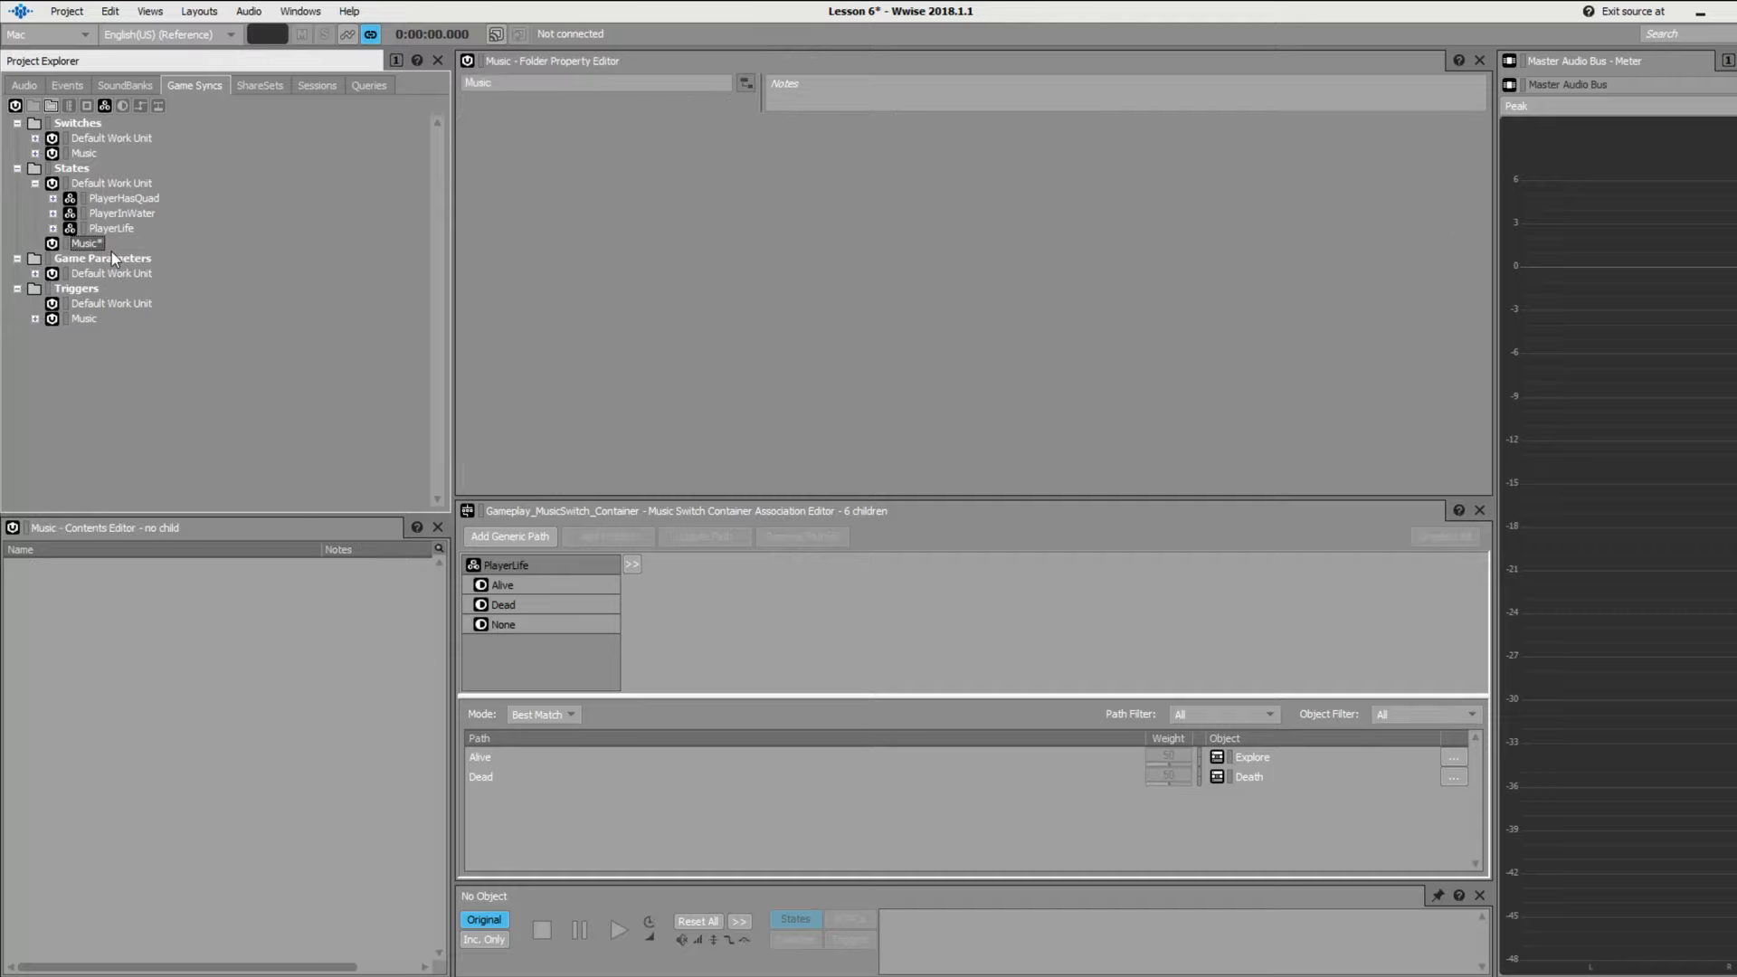
right_click(87, 247)
mouse_move(226, 257)
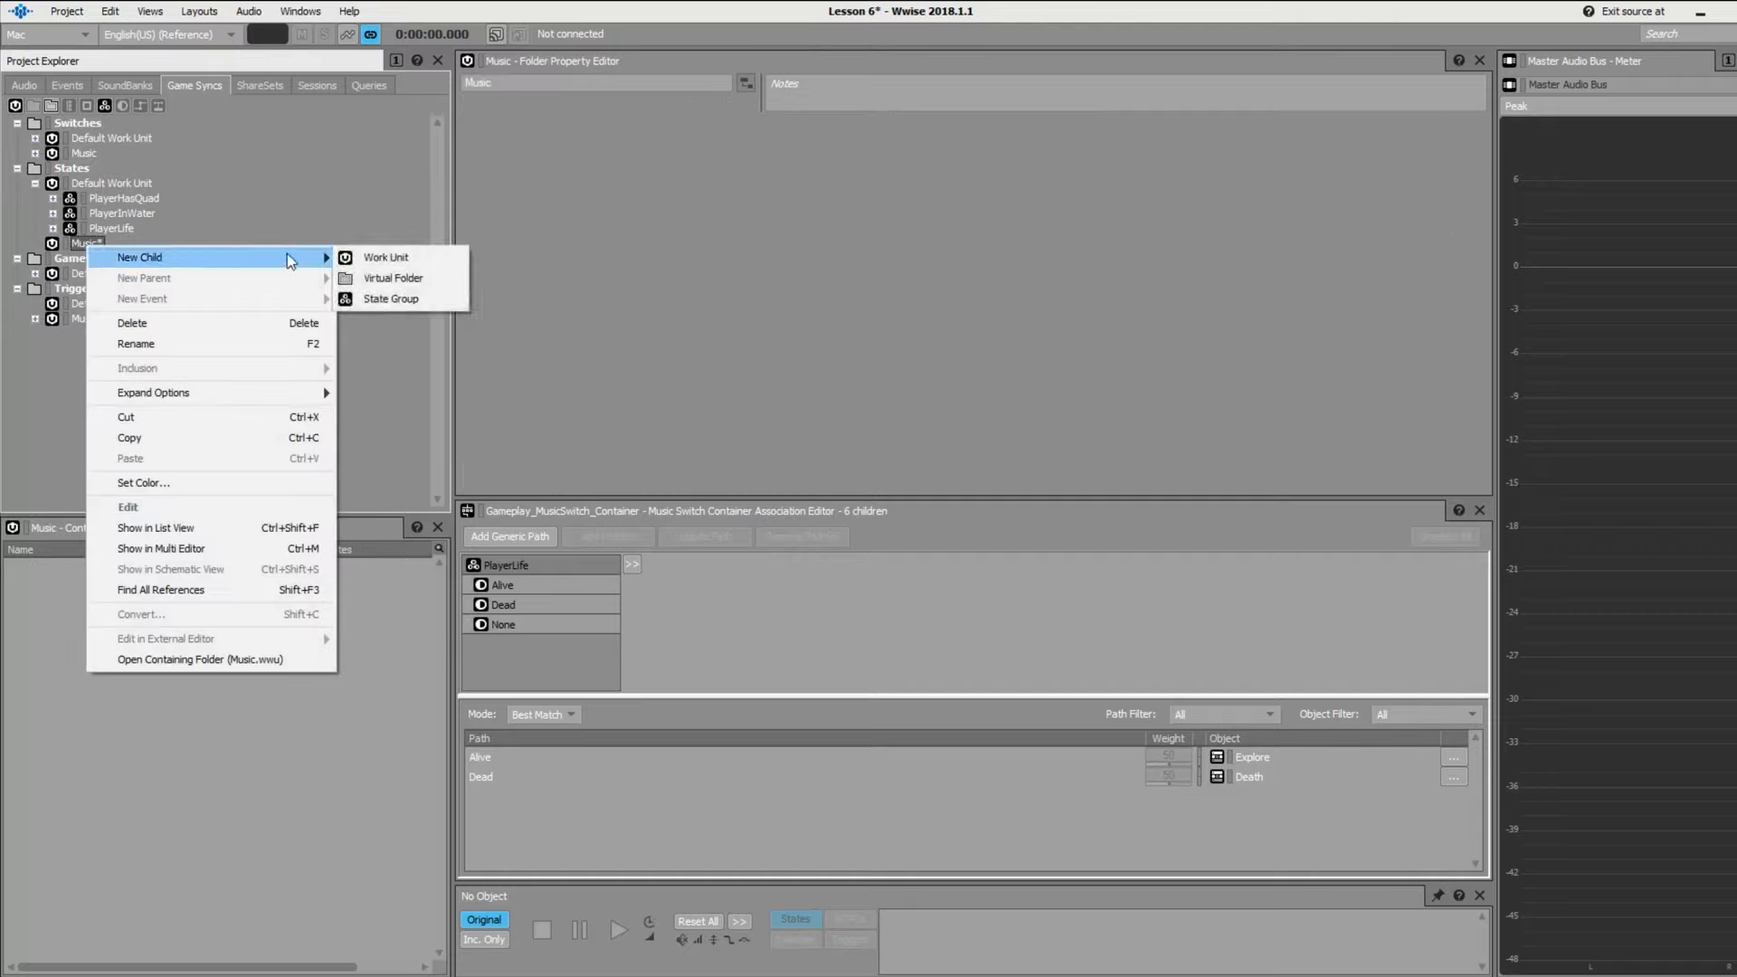
left_click(406, 301)
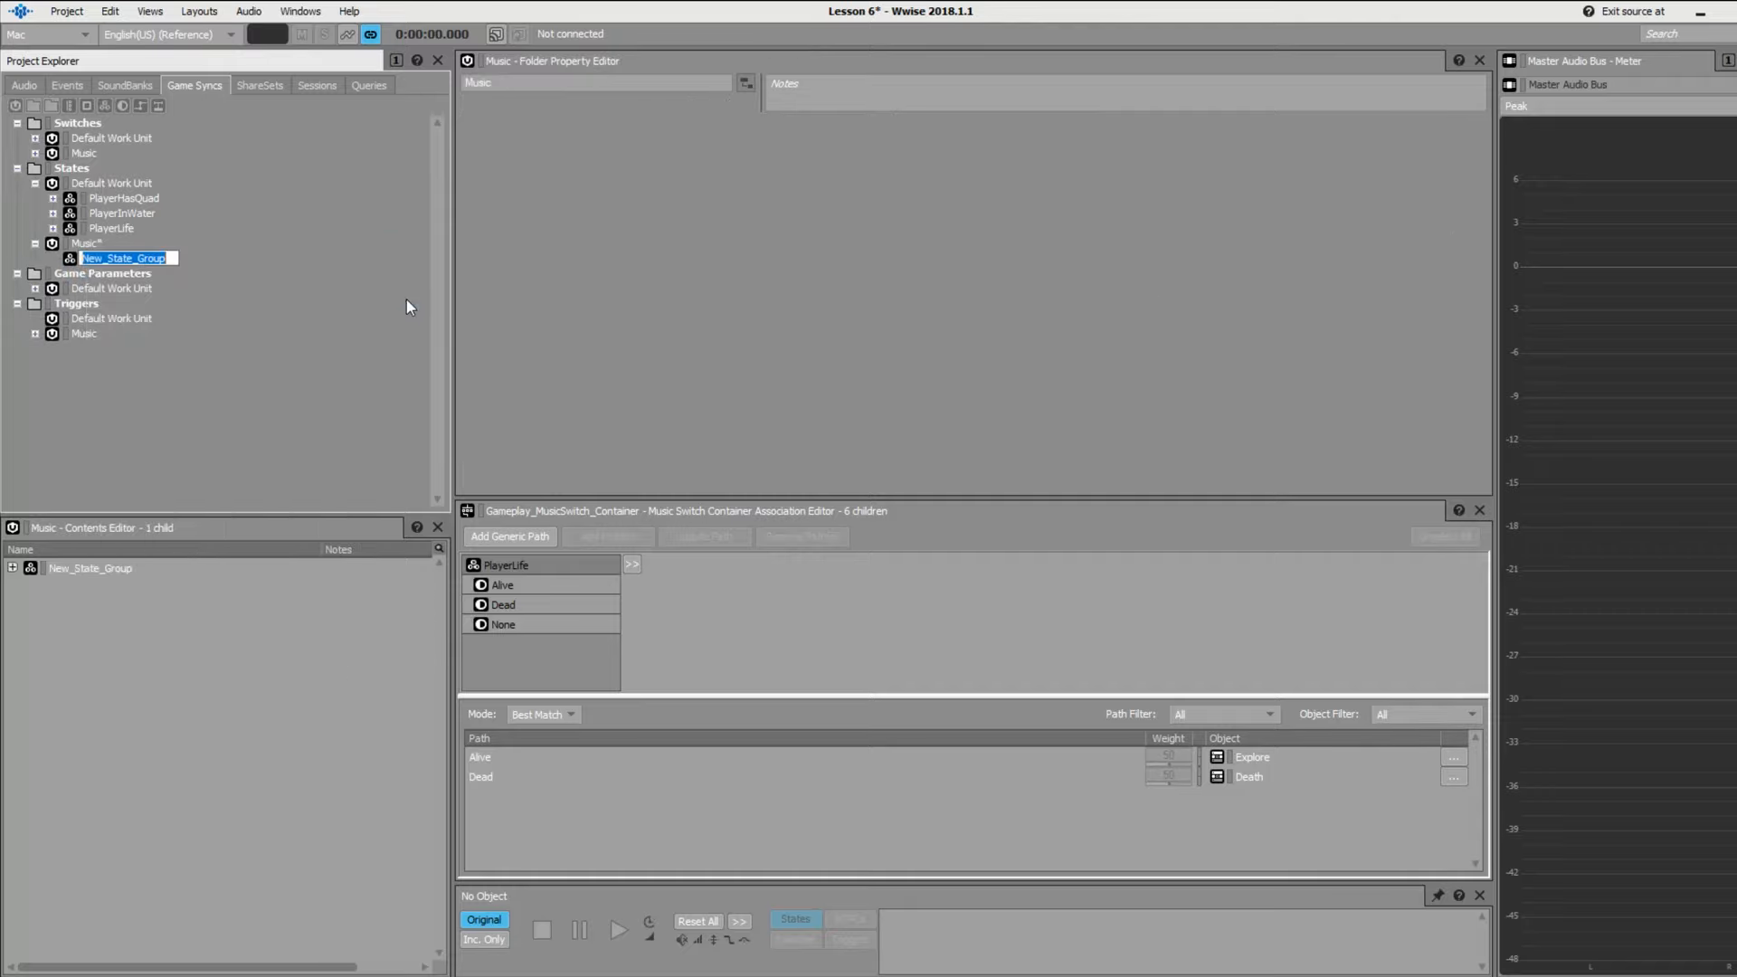
type("Music_Gameplay_State")
key("Return")
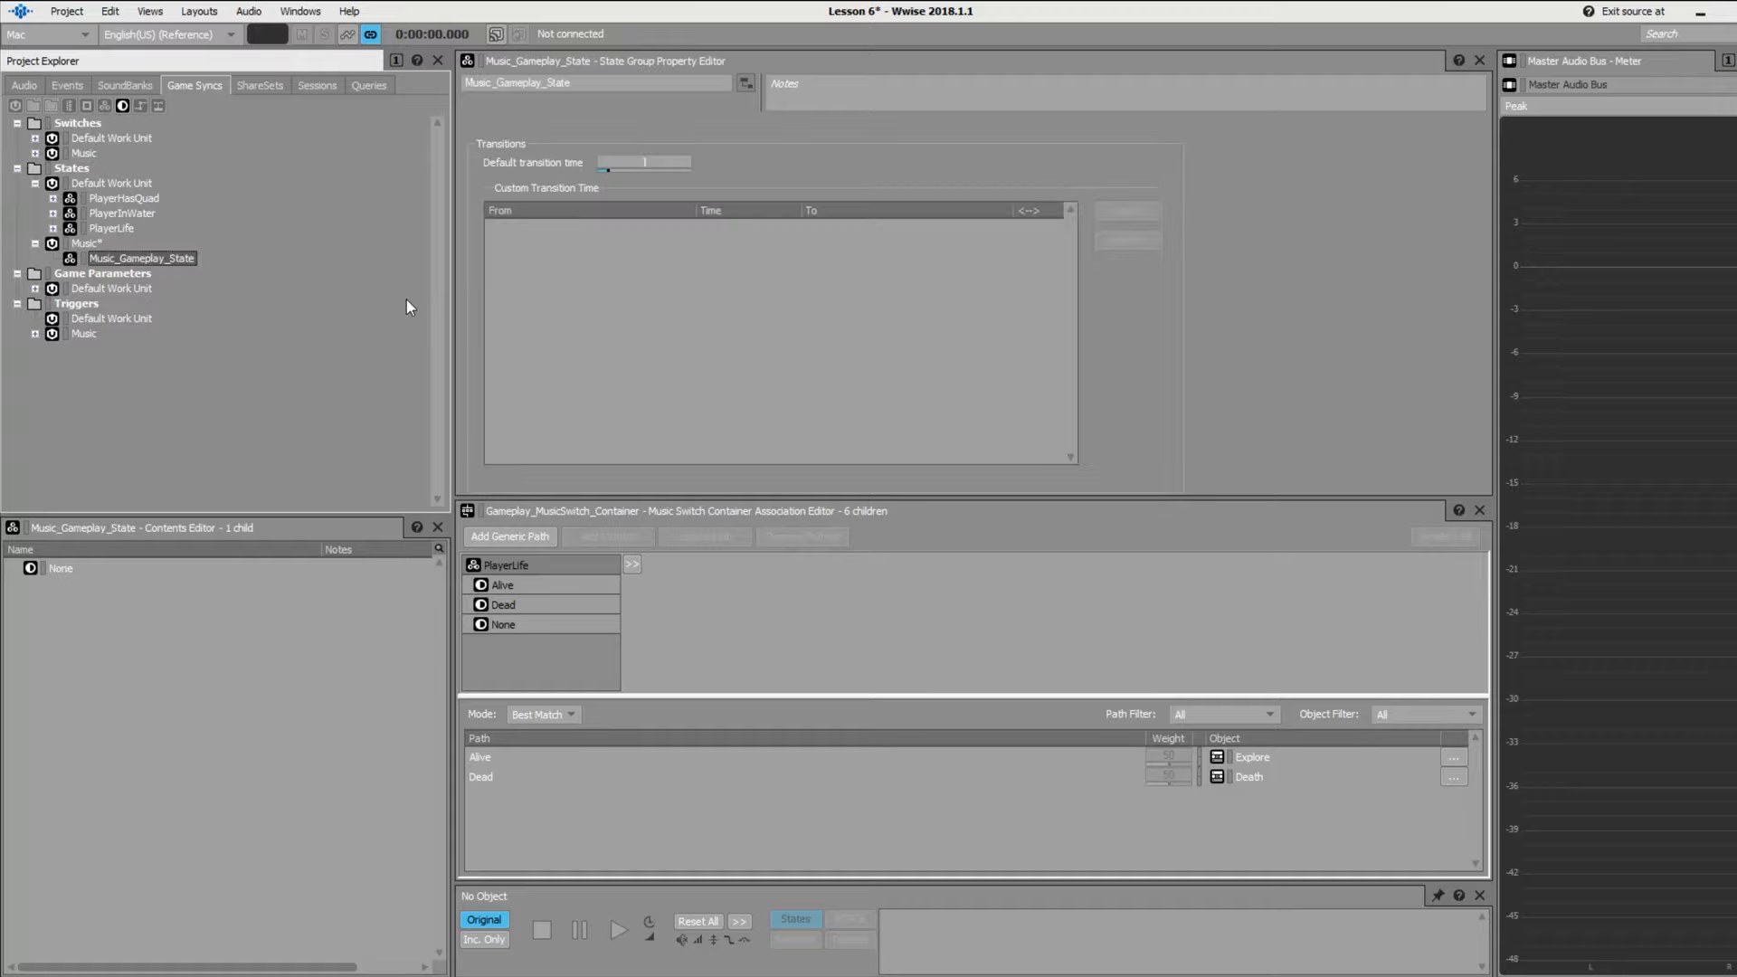
- Add two states named Boss and Combat to the Music_Gameplay_State group
right_click(149, 264)
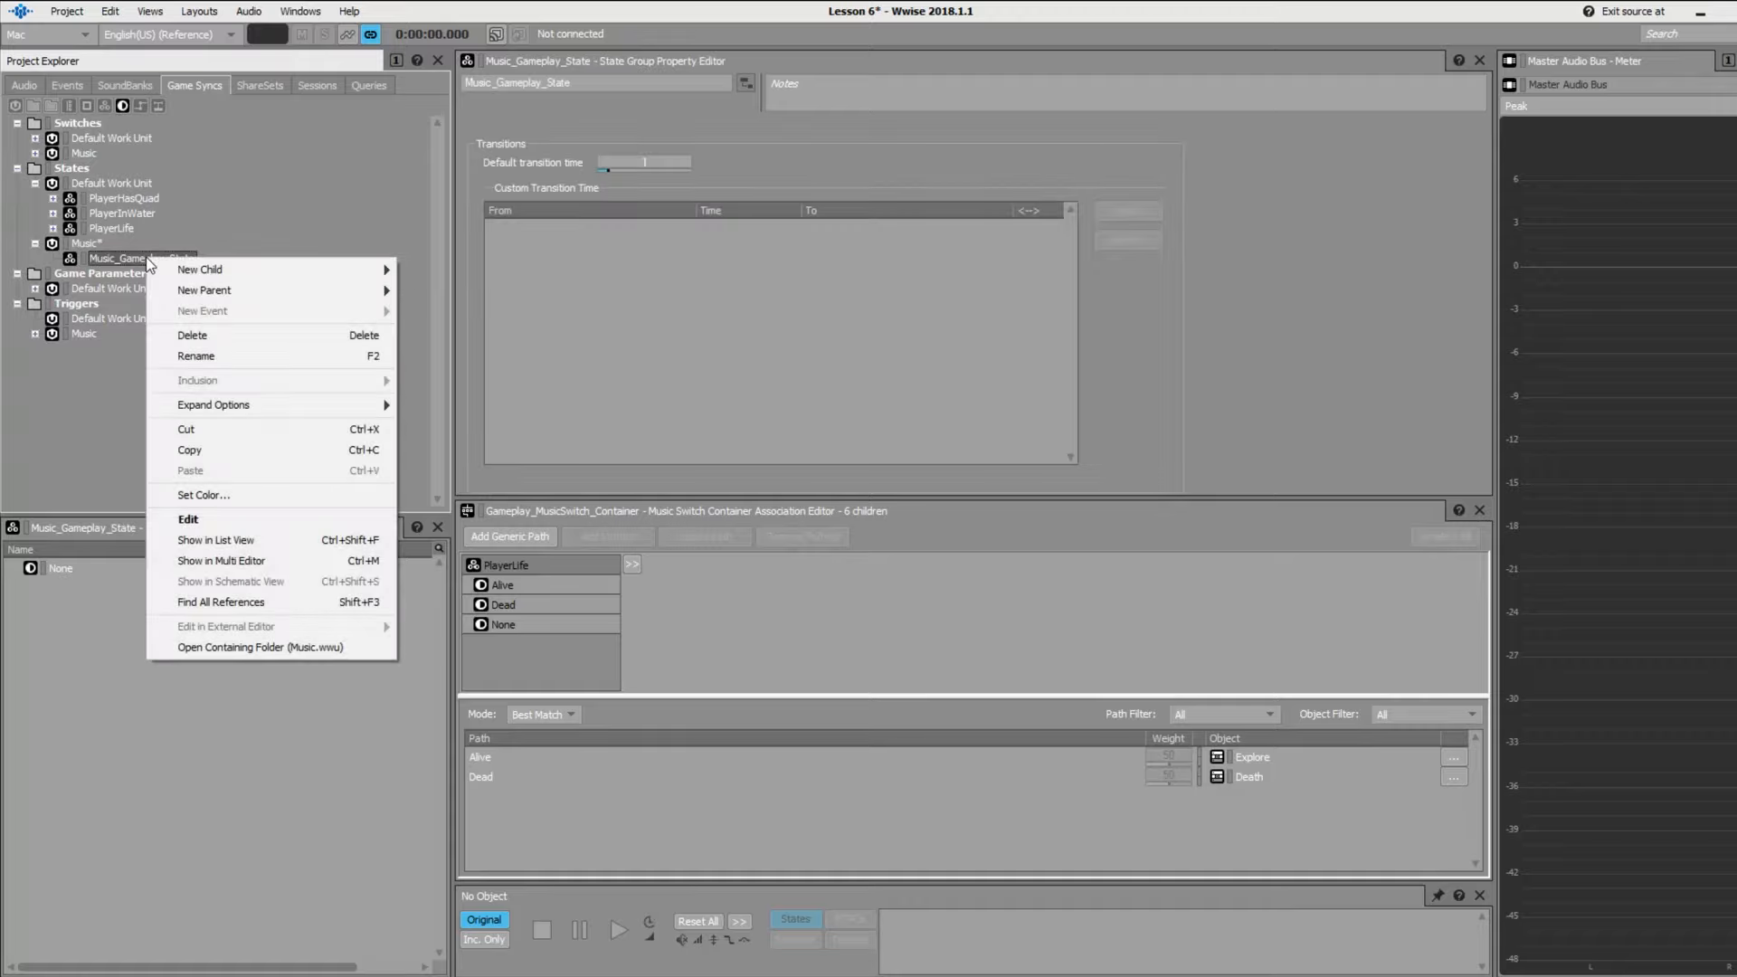
mouse_move(312, 269)
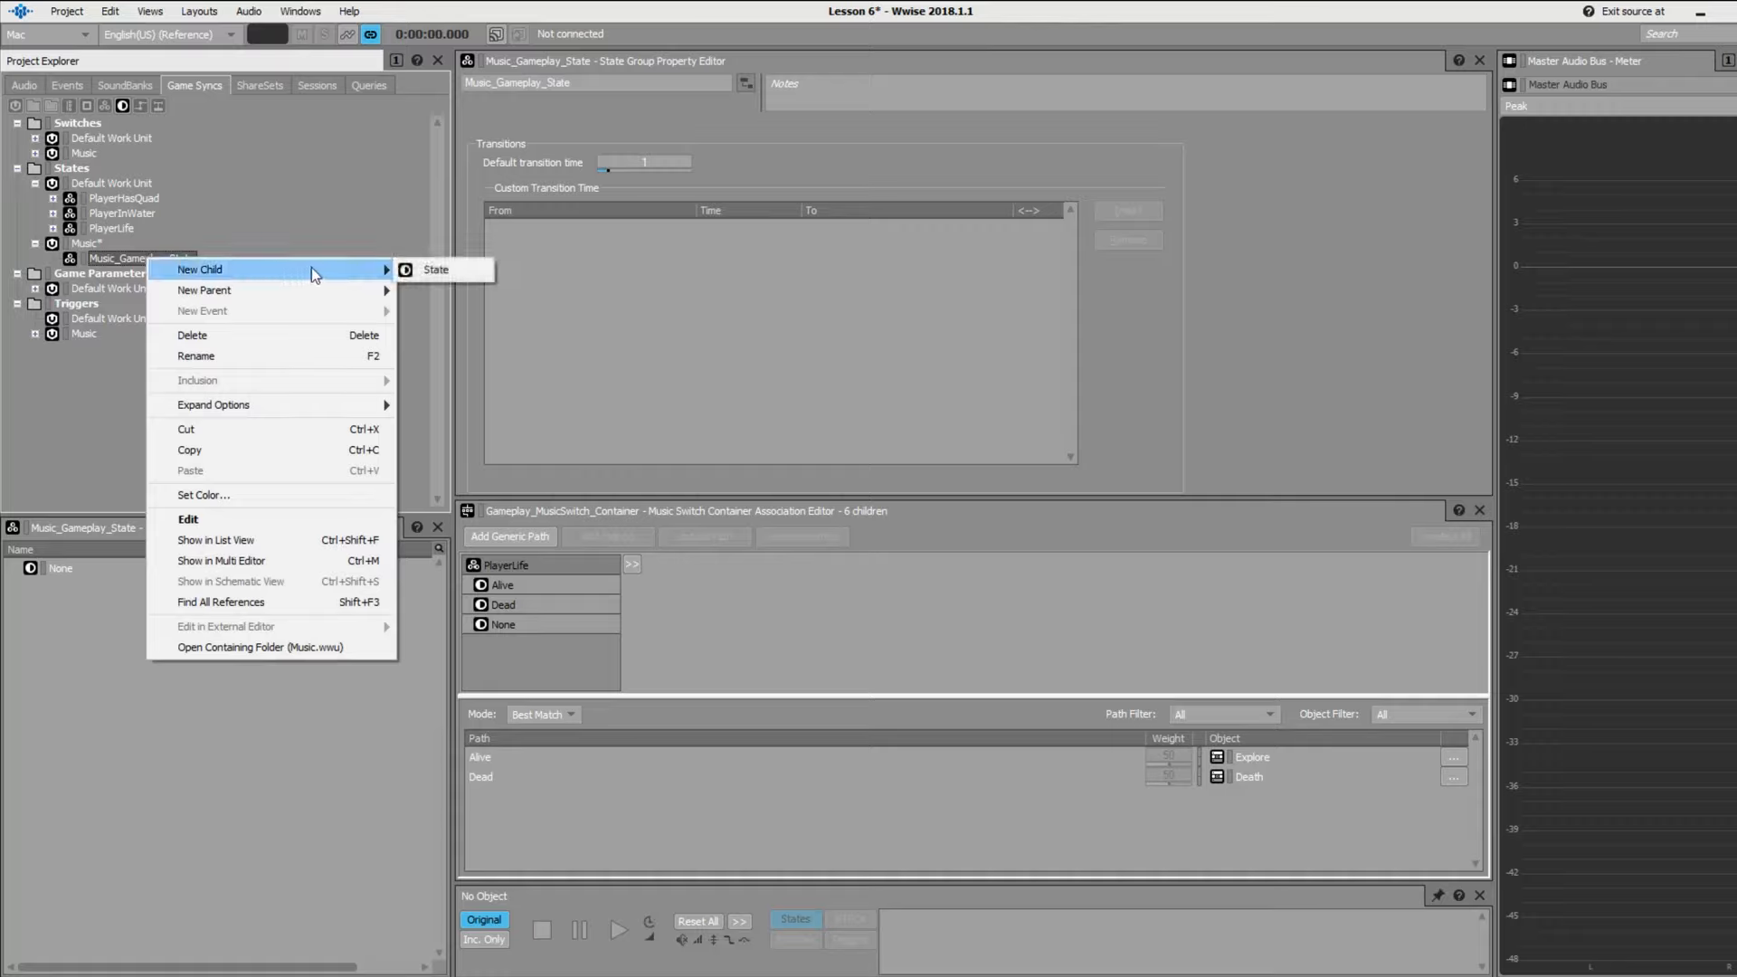
left_click(438, 270)
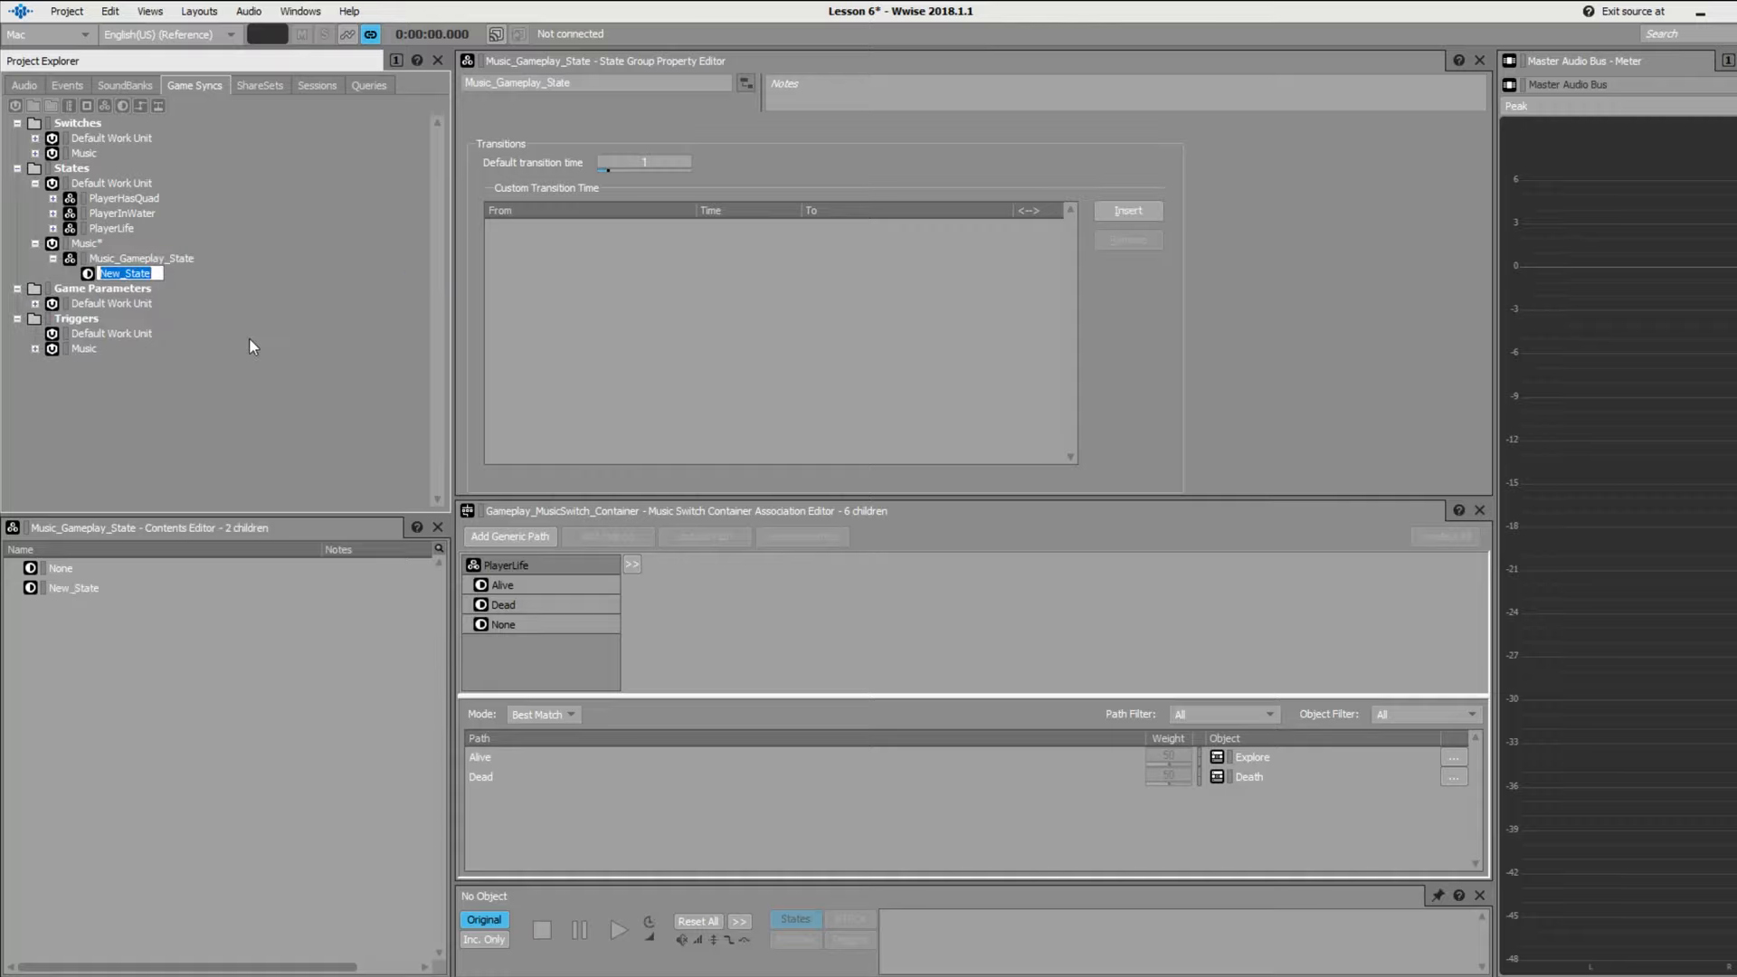
type("Boss")
key("Return")
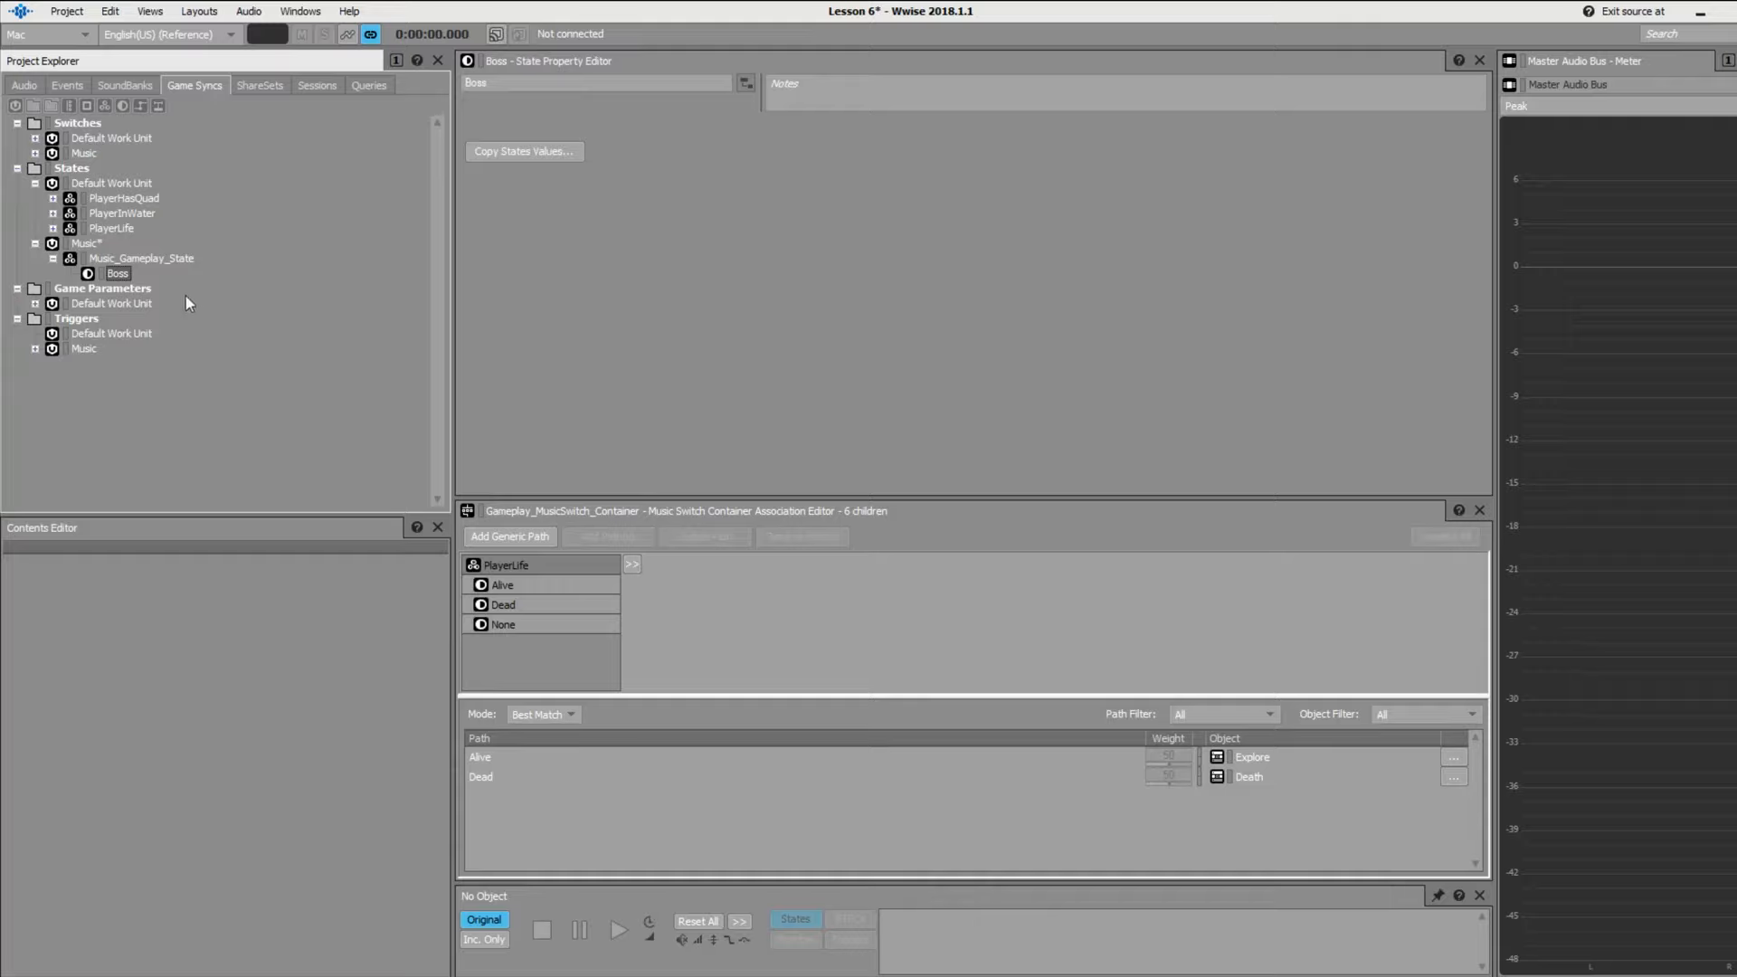
right_click(177, 262)
mouse_move(366, 266)
left_click(472, 267)
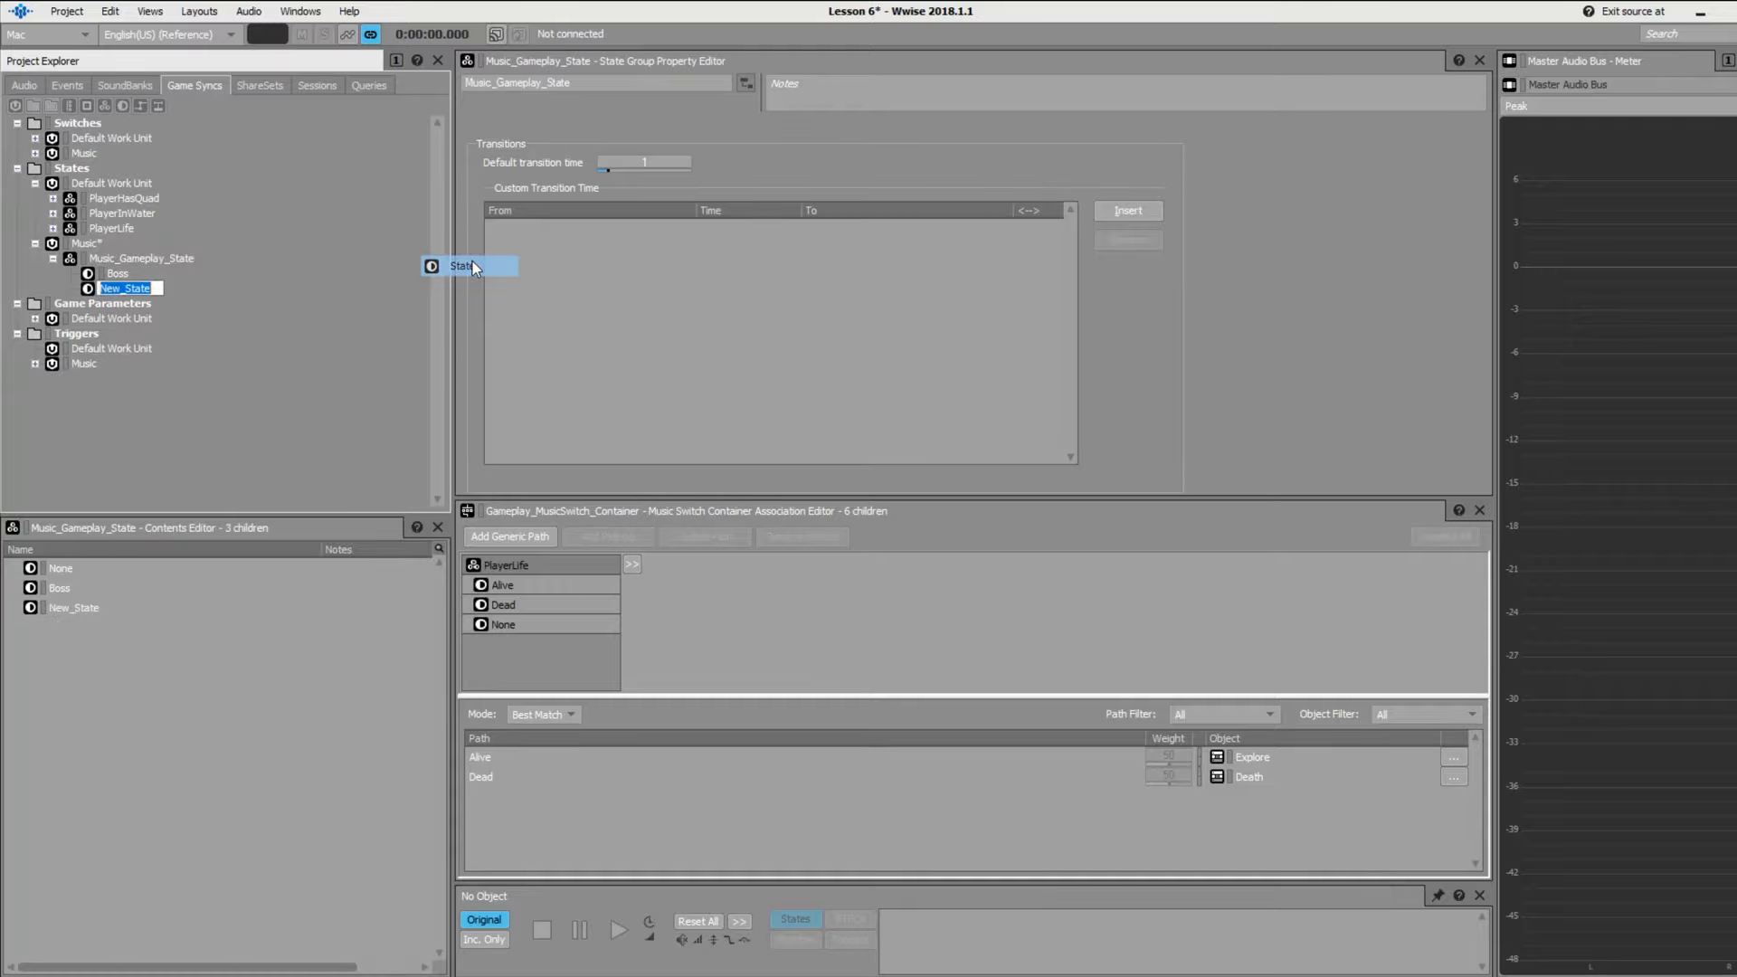
type("Combat")
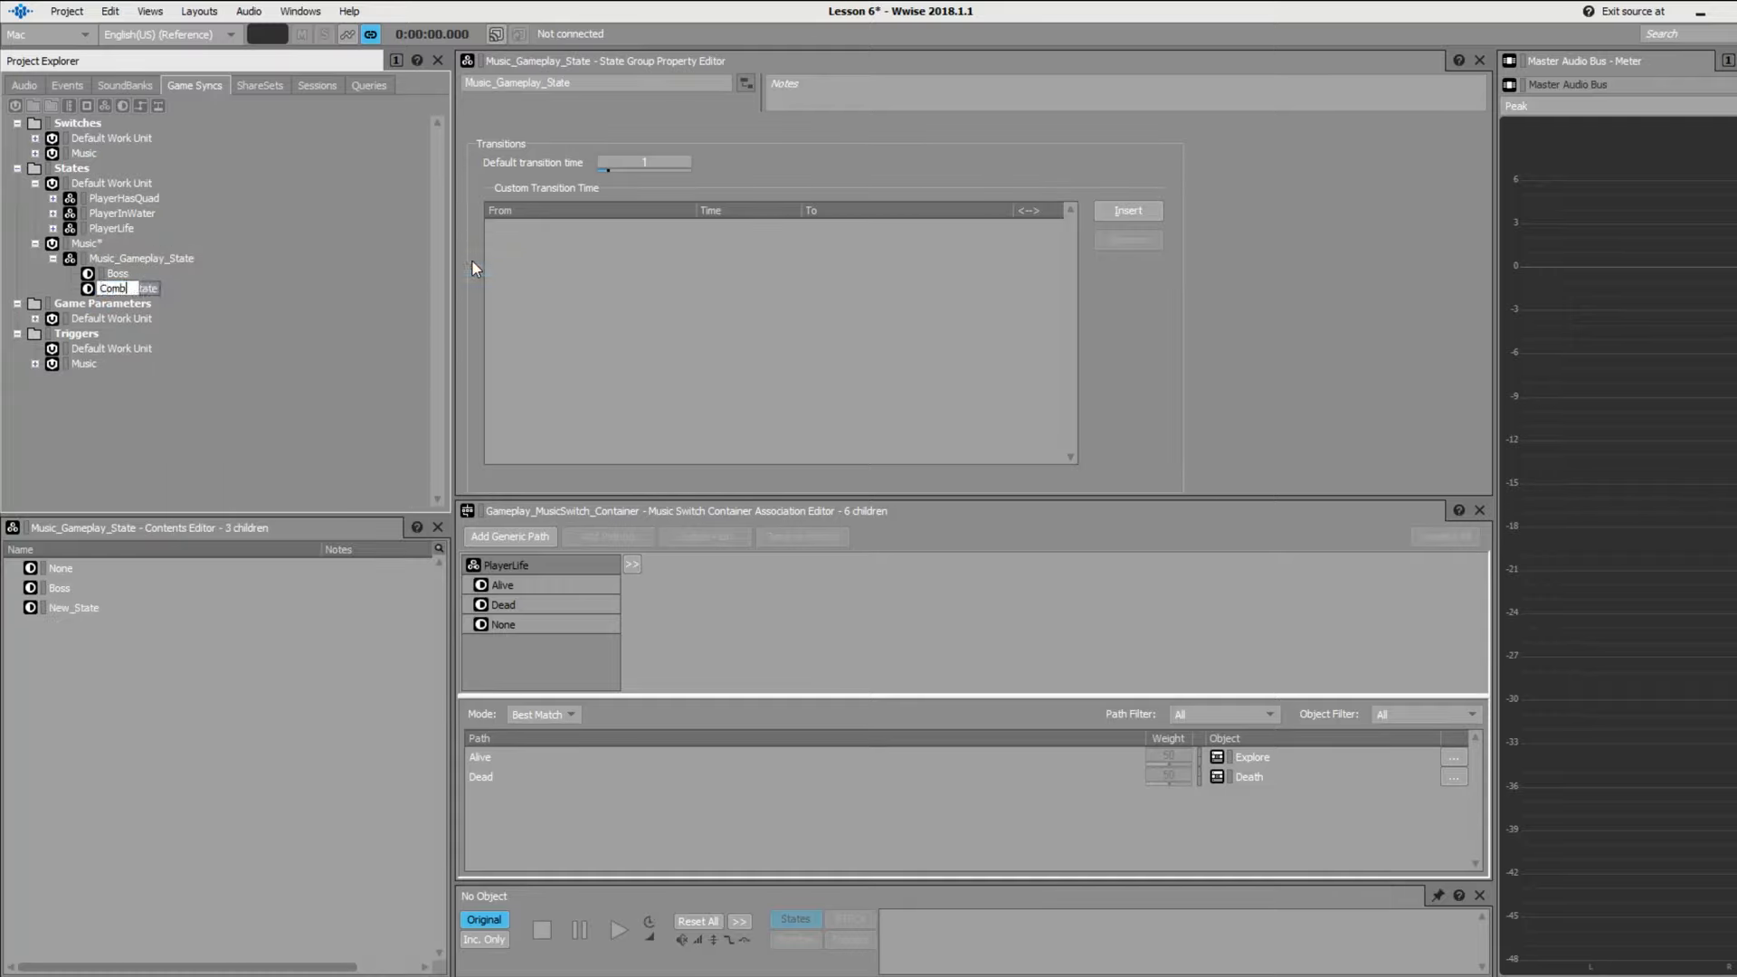
key("Return")
- Add two states named Explore and Story to the Music_Gameplay_State group
right_click(172, 258)
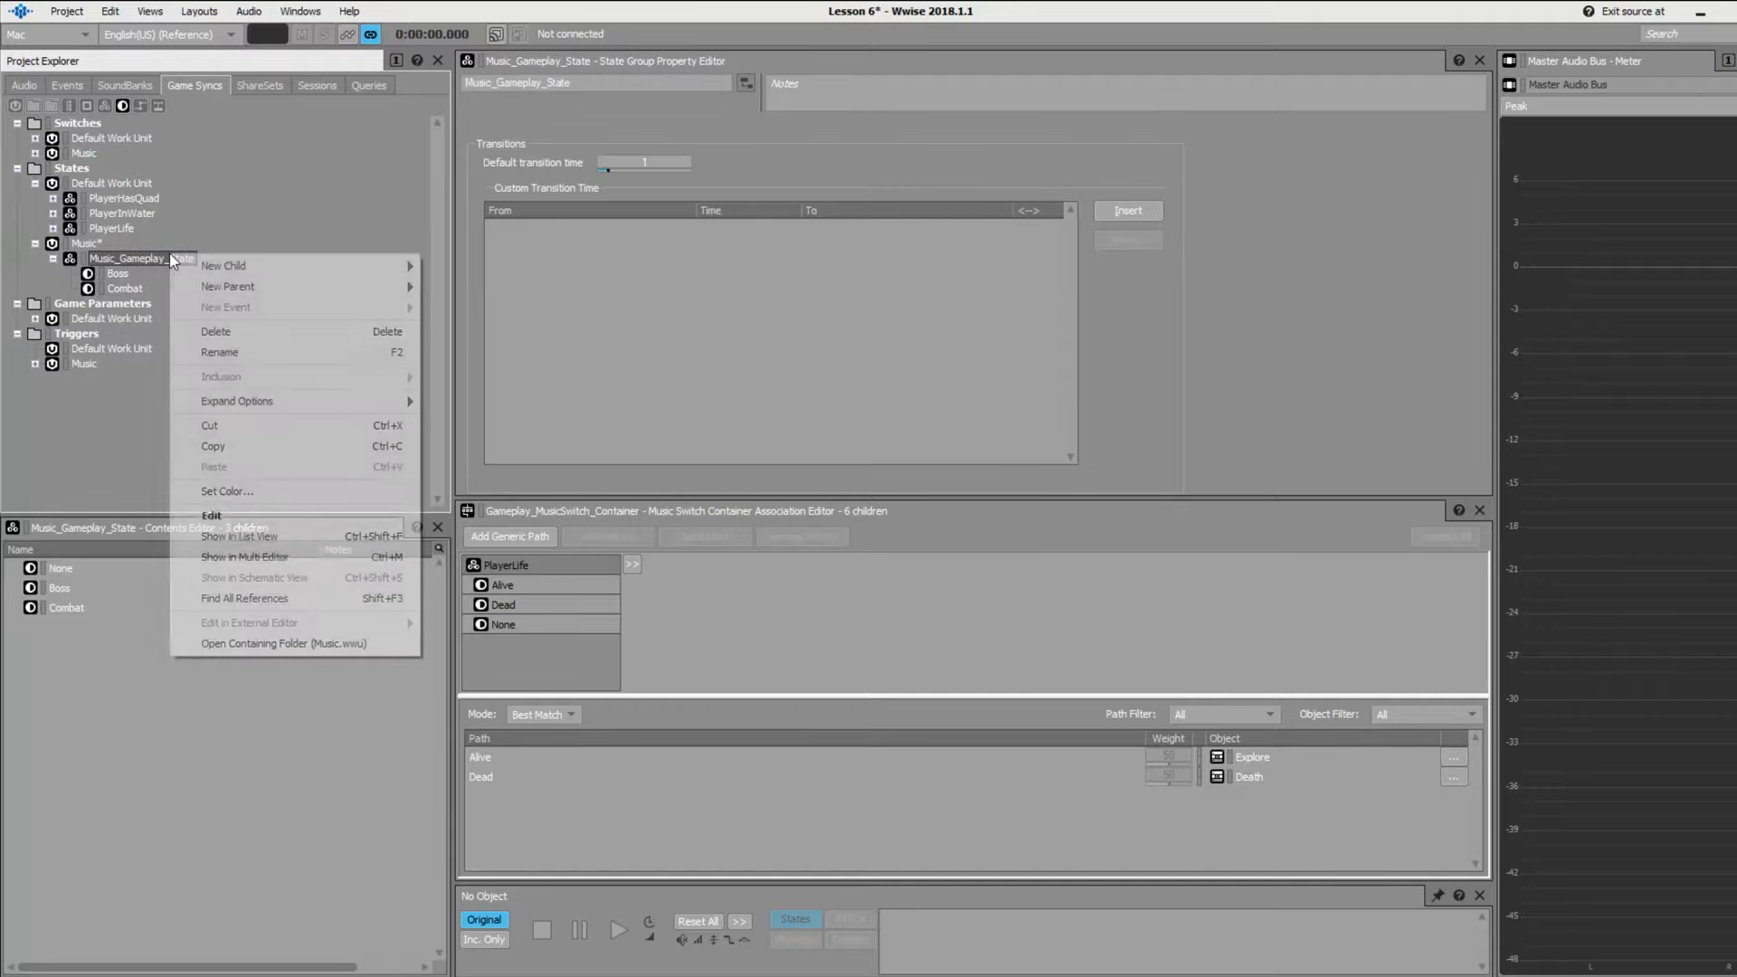
mouse_move(360, 265)
left_click(427, 268)
type("Explore")
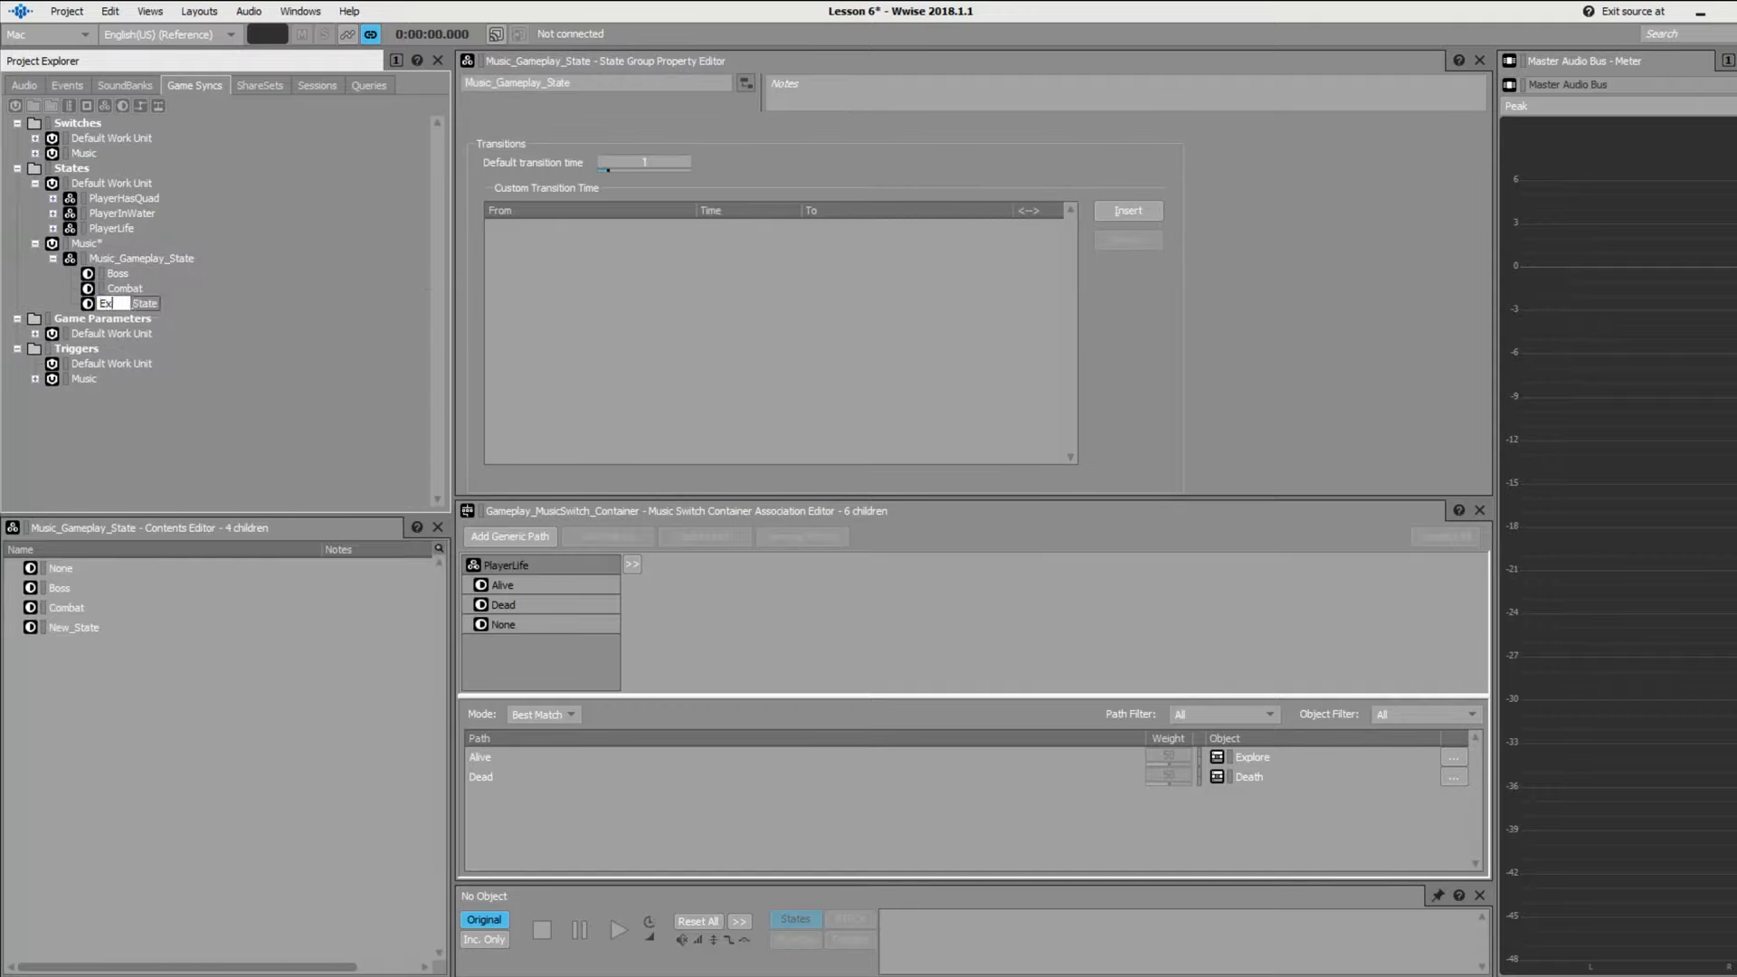
key("Return")
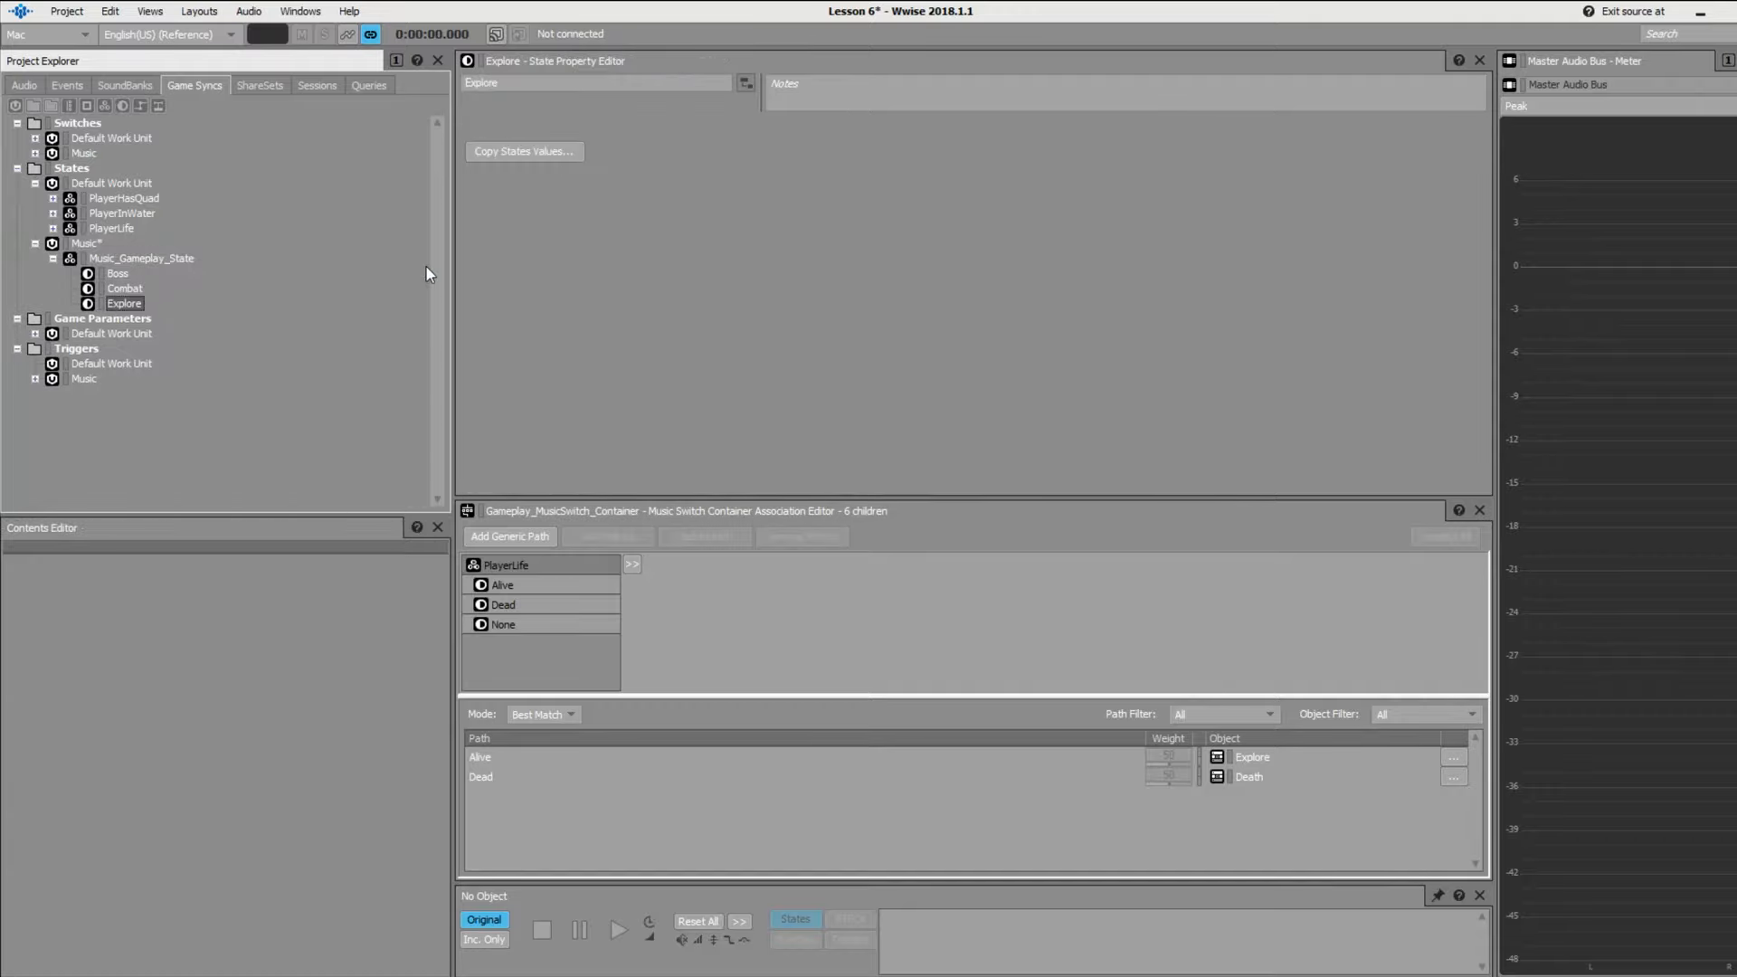
right_click(185, 257)
mouse_move(408, 269)
left_click(521, 269)
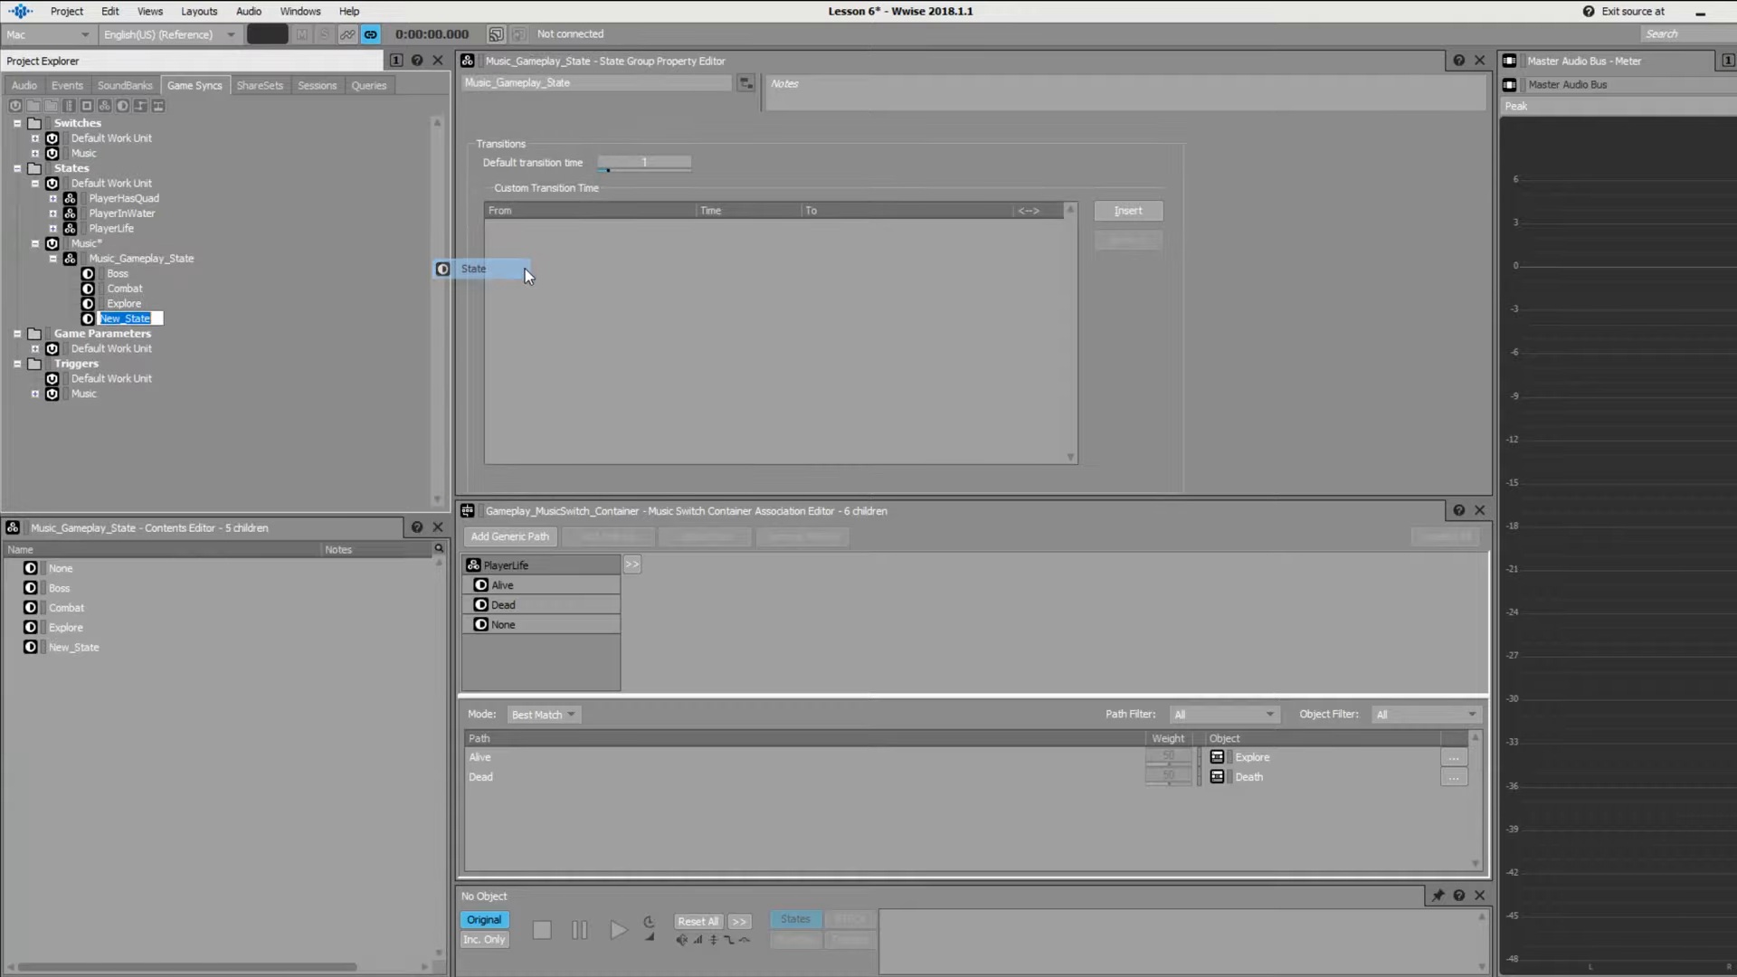
type("Story")
key("Return")
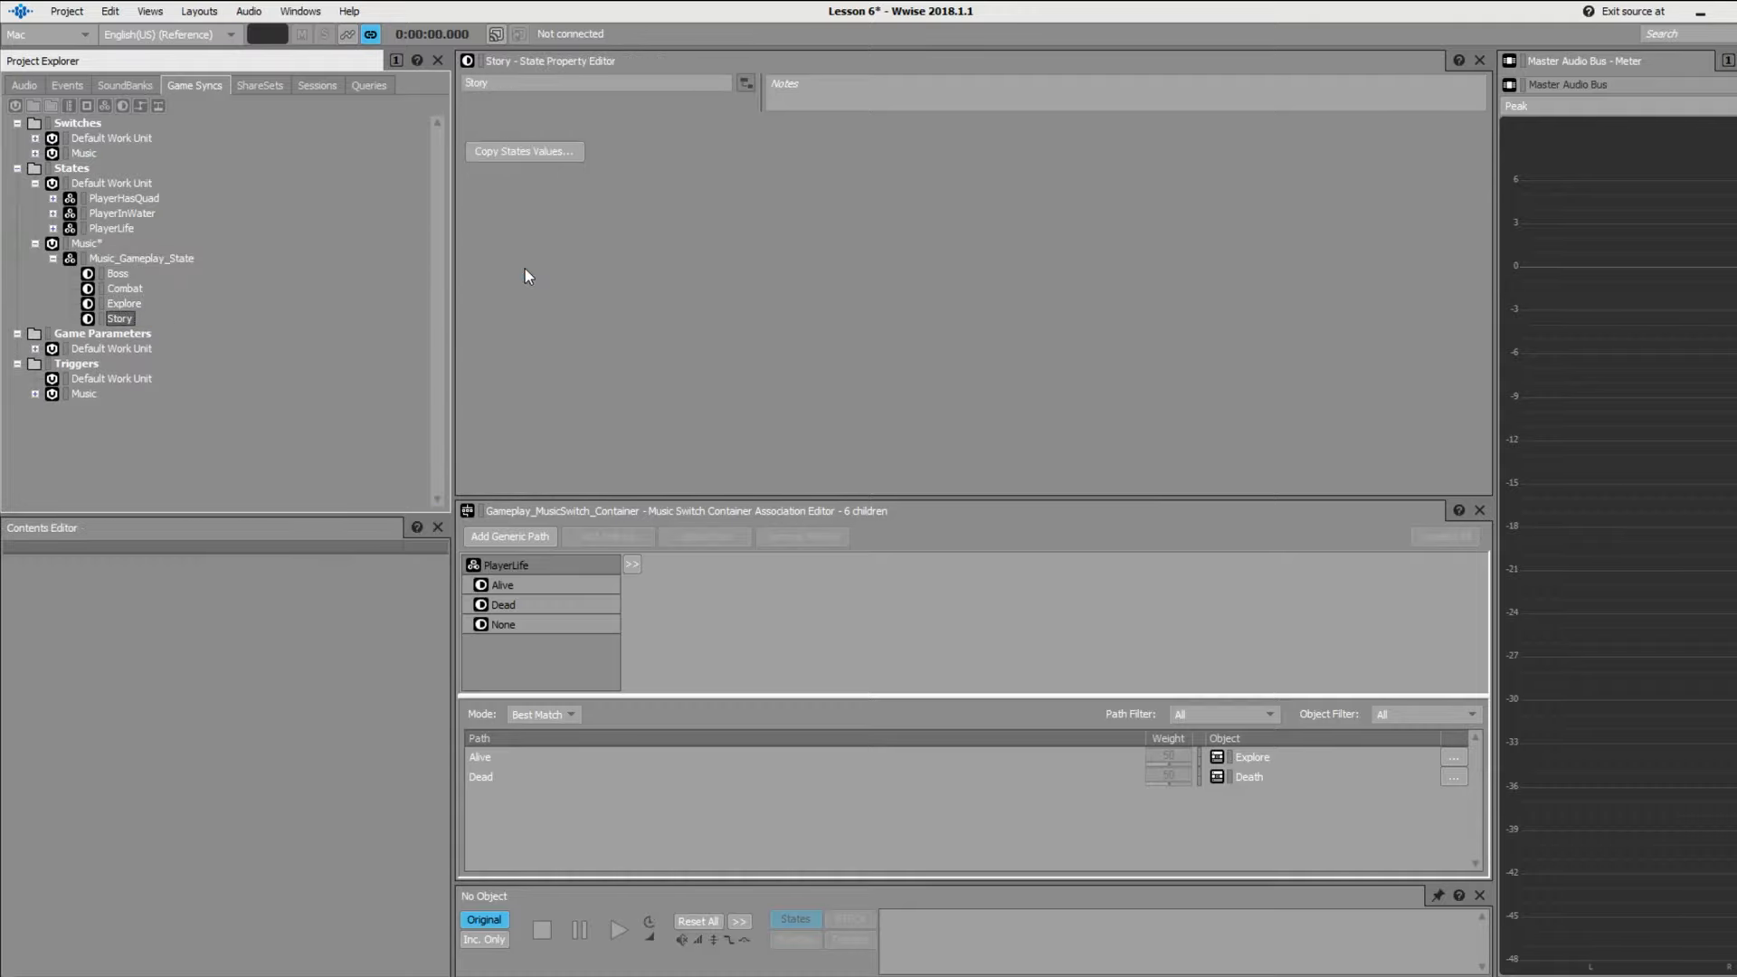
- Add a state named Victory to the Music_Gameplay_State group
right_click(156, 259)
mouse_move(355, 269)
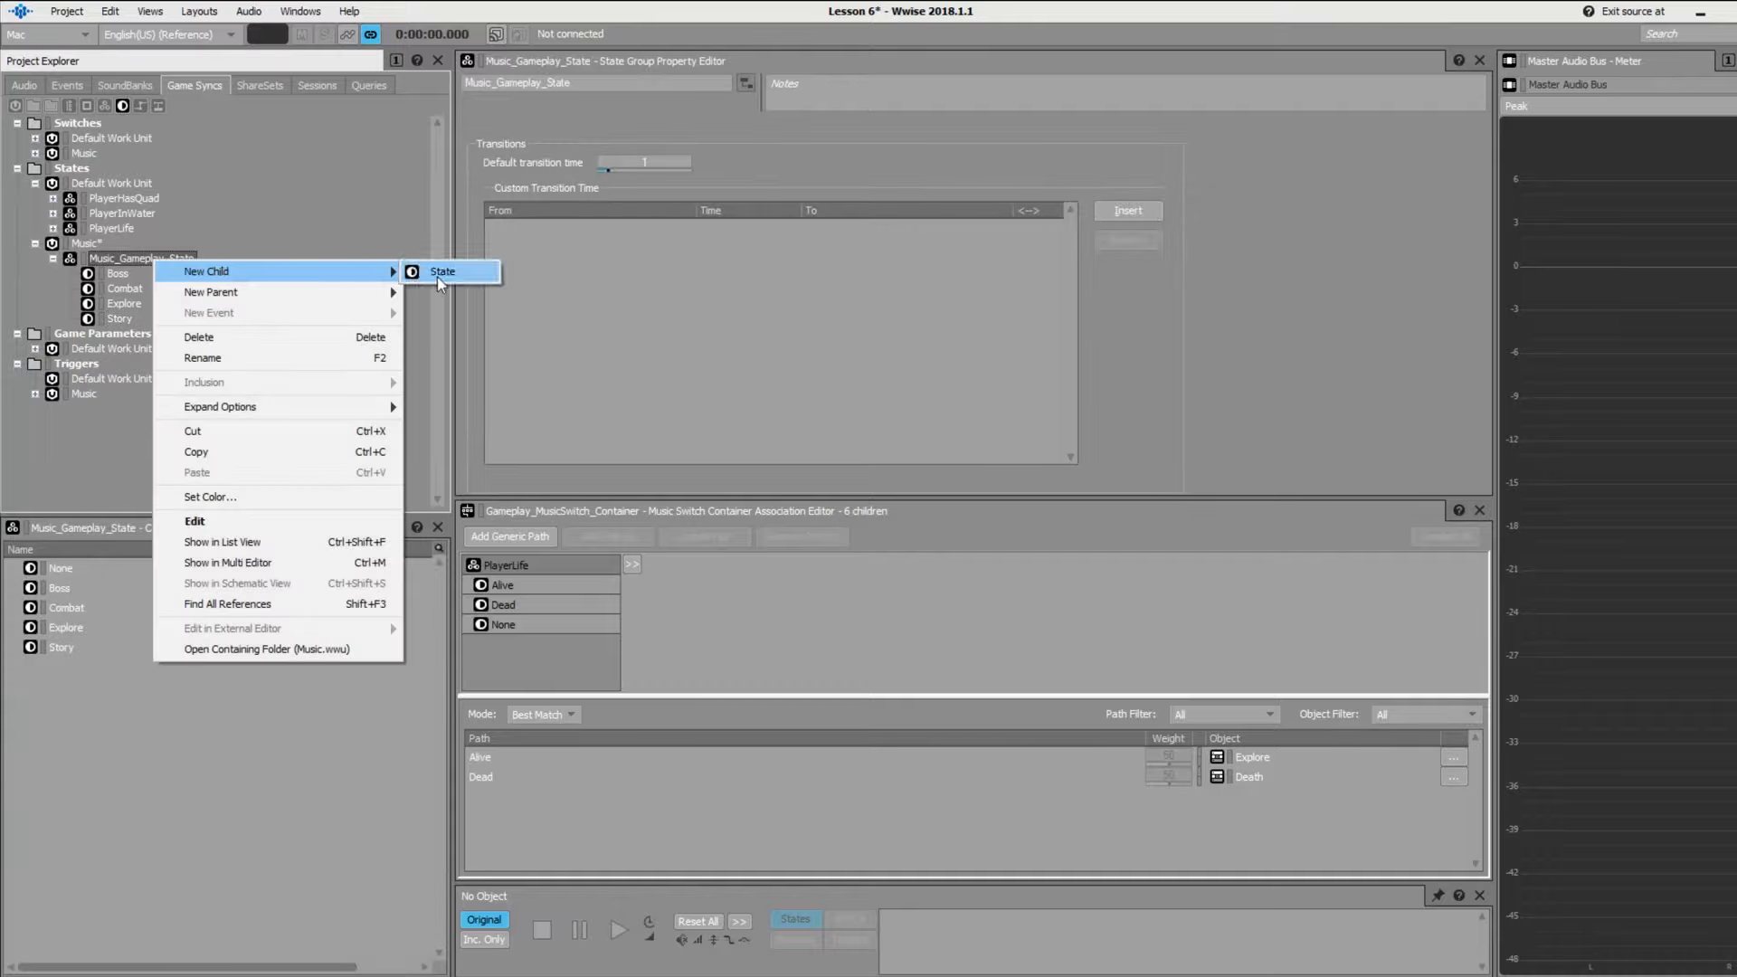
left_click(438, 276)
type("Victory")
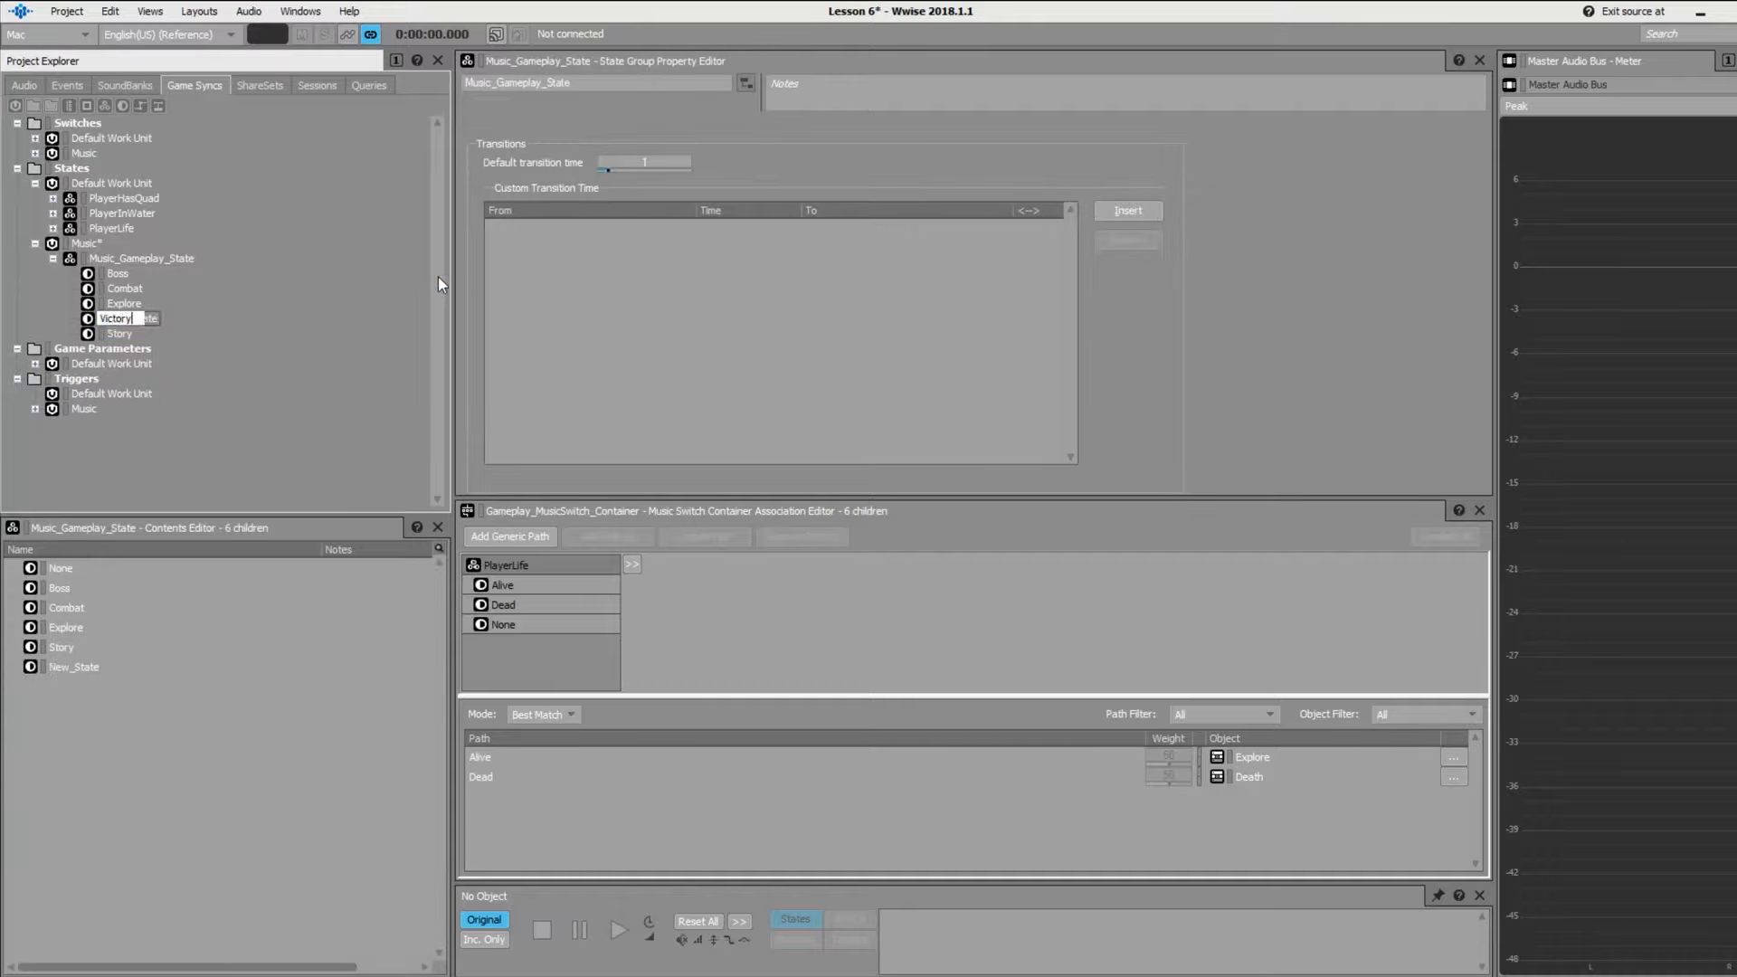
key("Return")
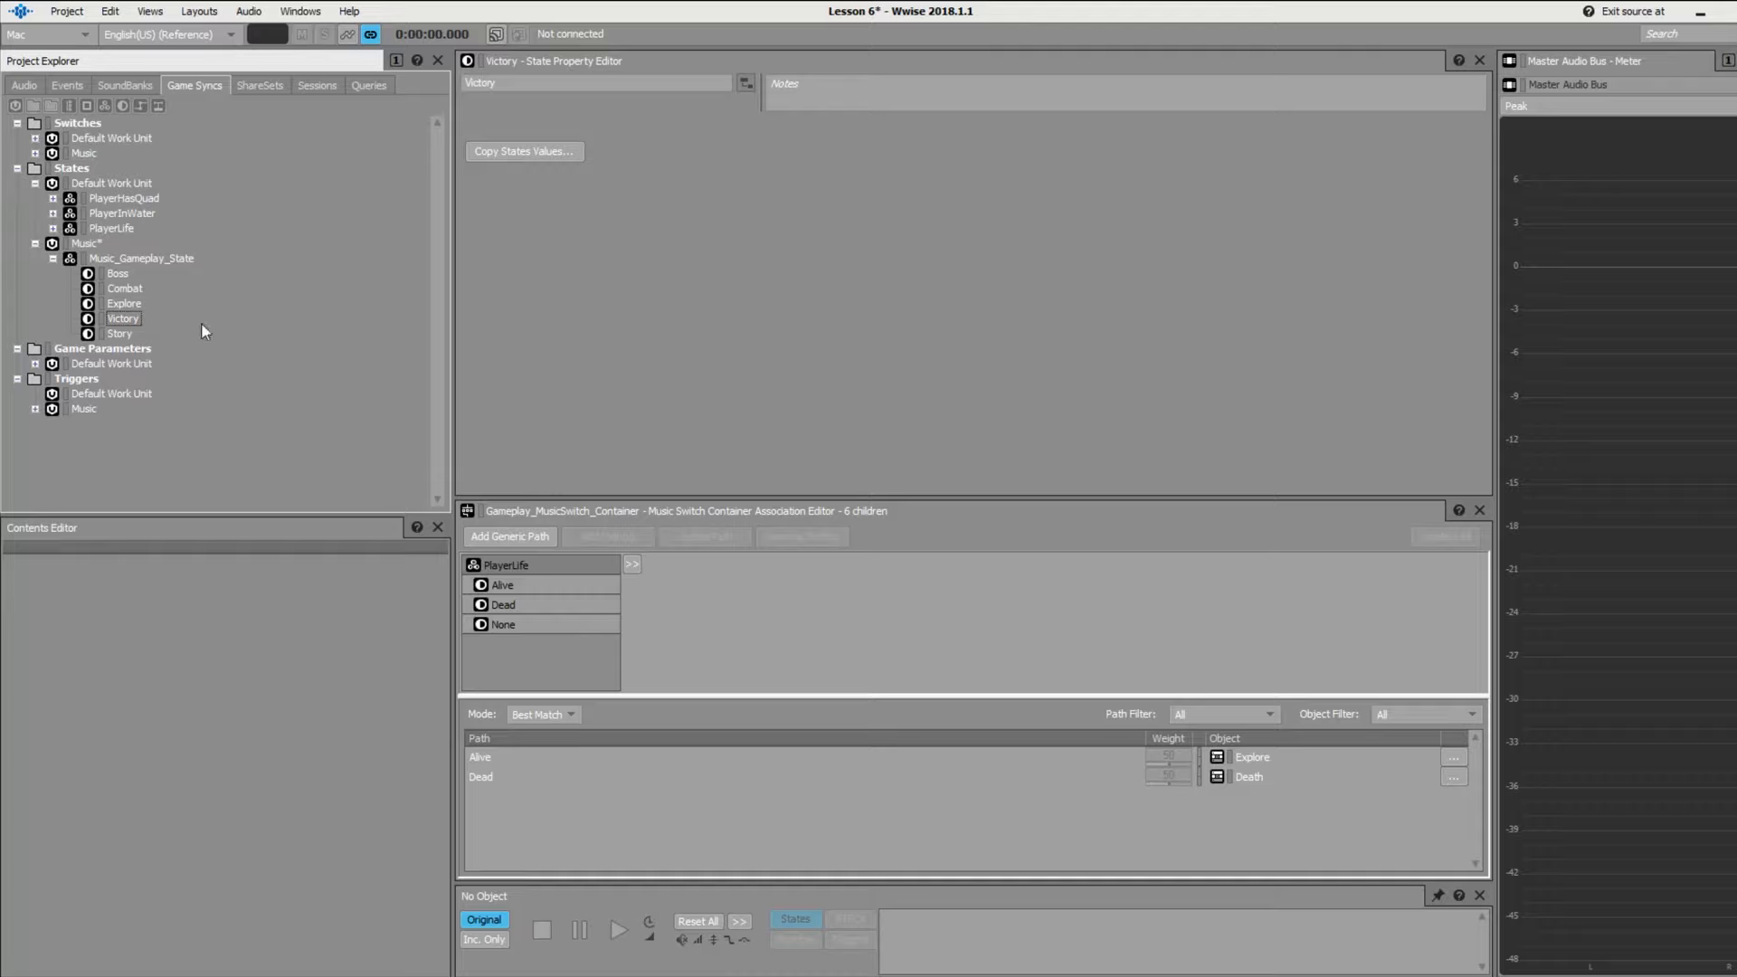
- Add the Music_Gameplay_State group from the Music work unit as a second association group for Gameplay_MusicSwitch_Container
left_click(53, 259)
left_click(11, 88)
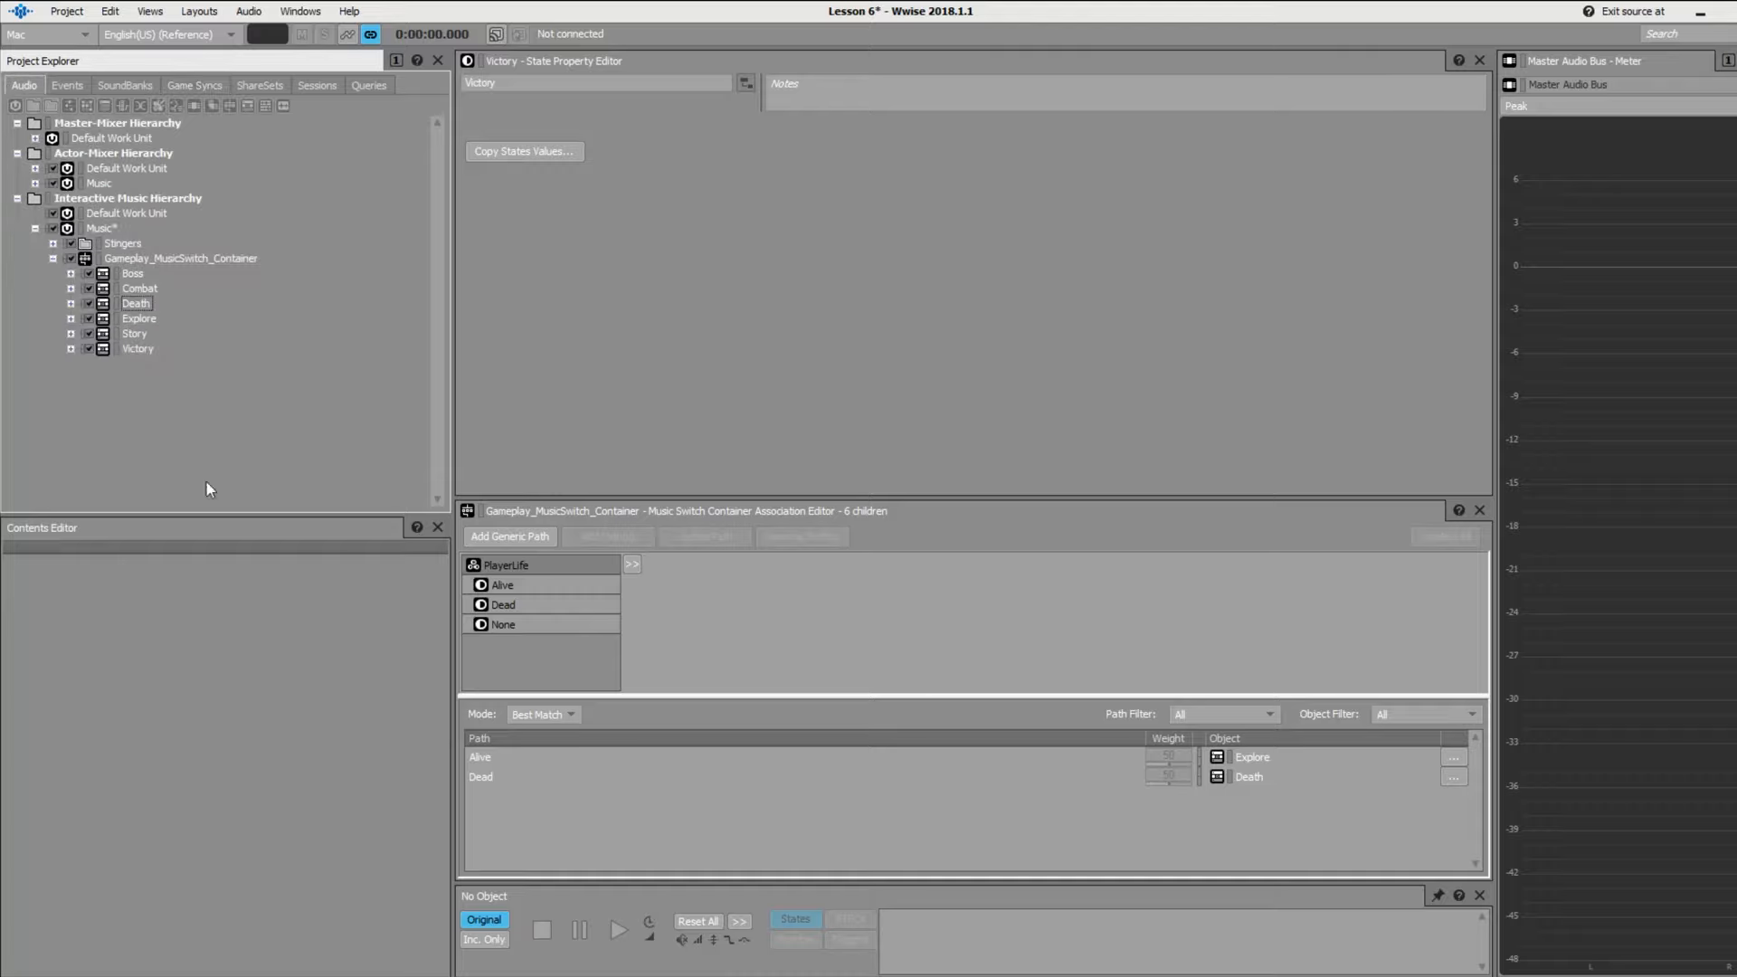
left_click(220, 252)
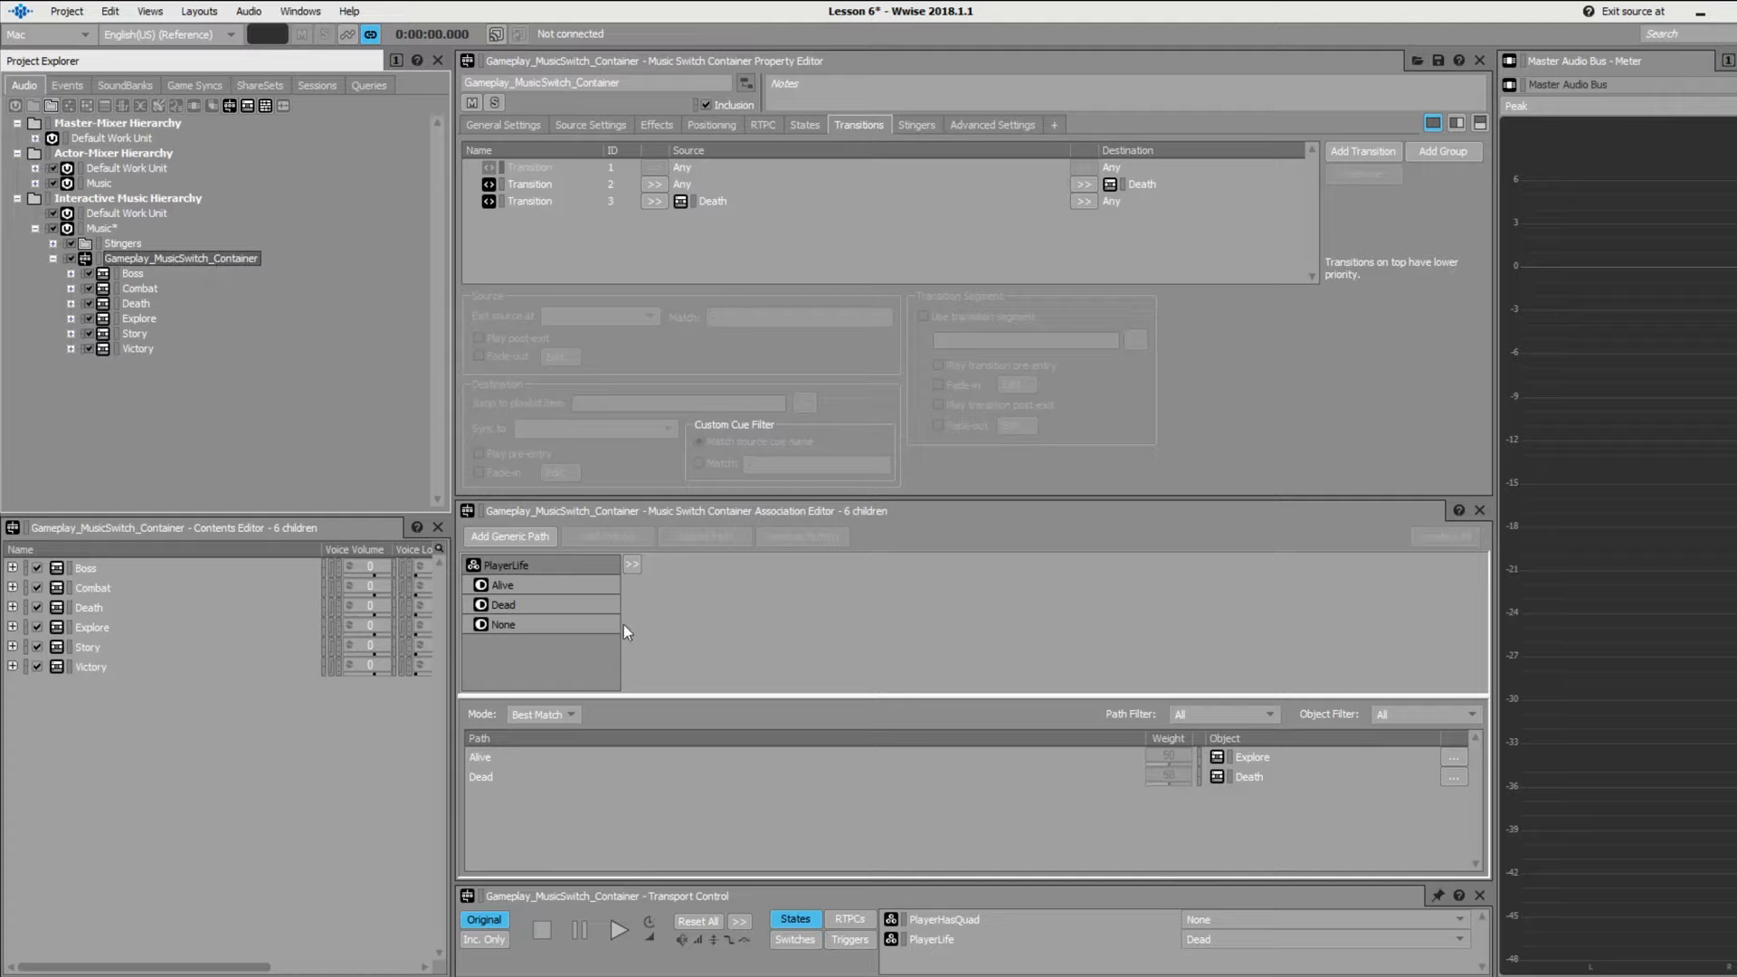
left_click(635, 563)
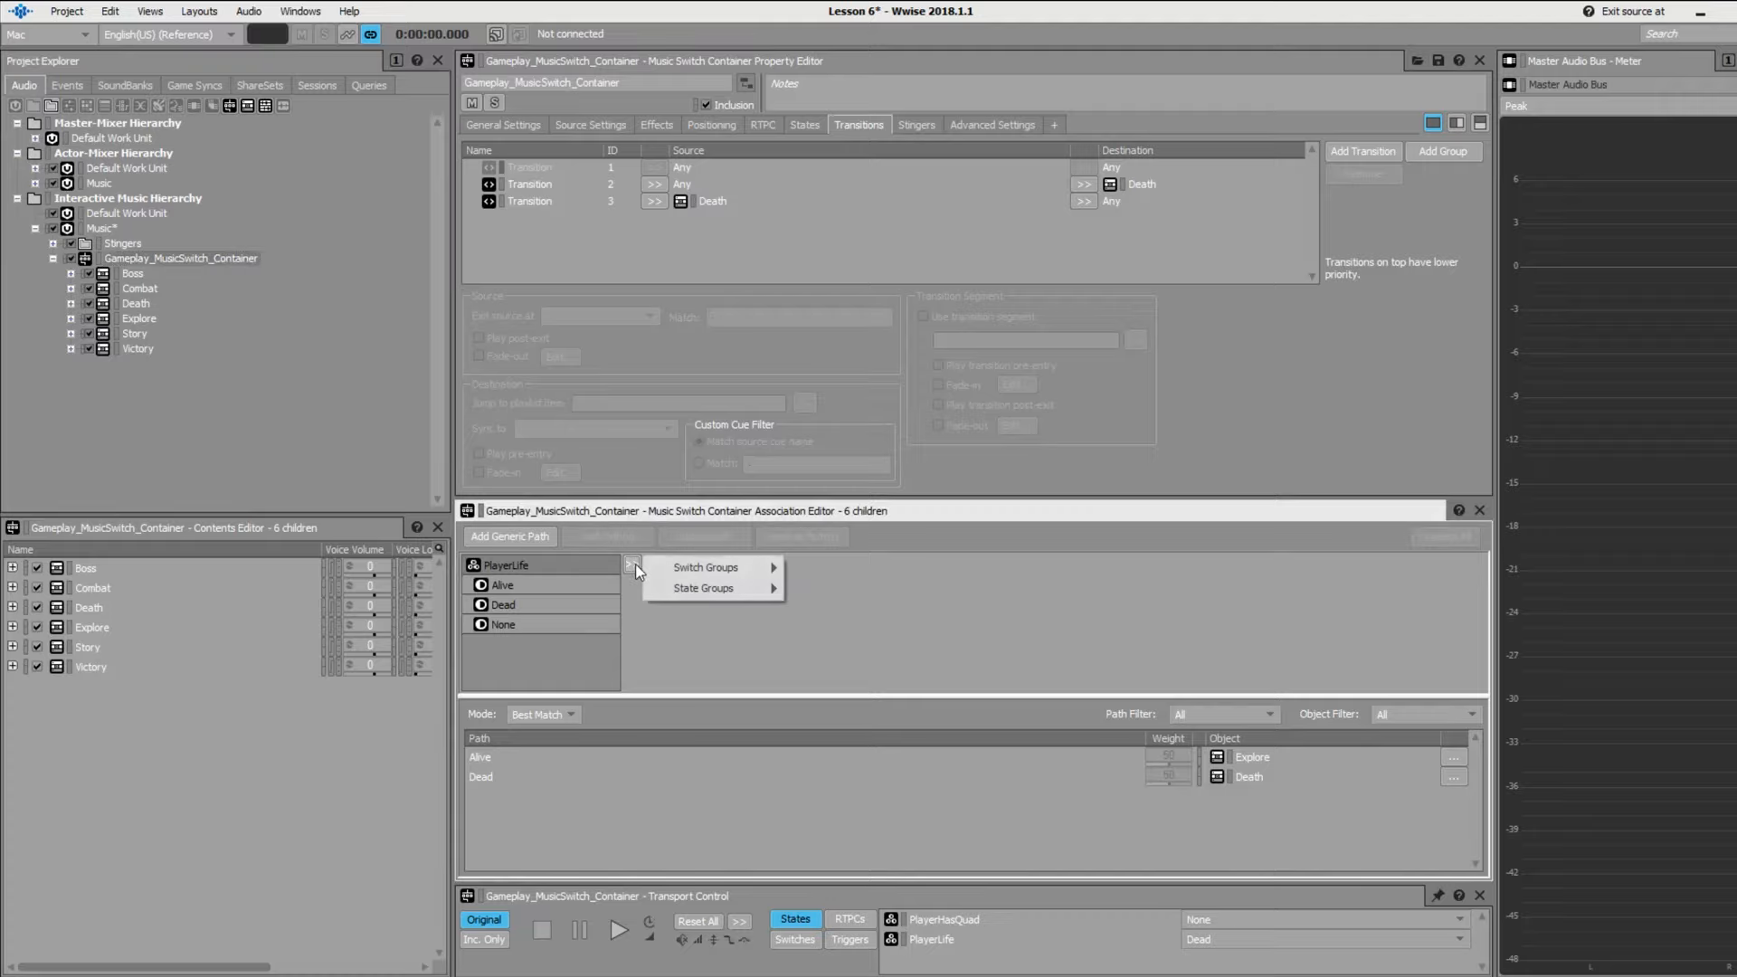
mouse_move(708, 589)
mouse_move(819, 634)
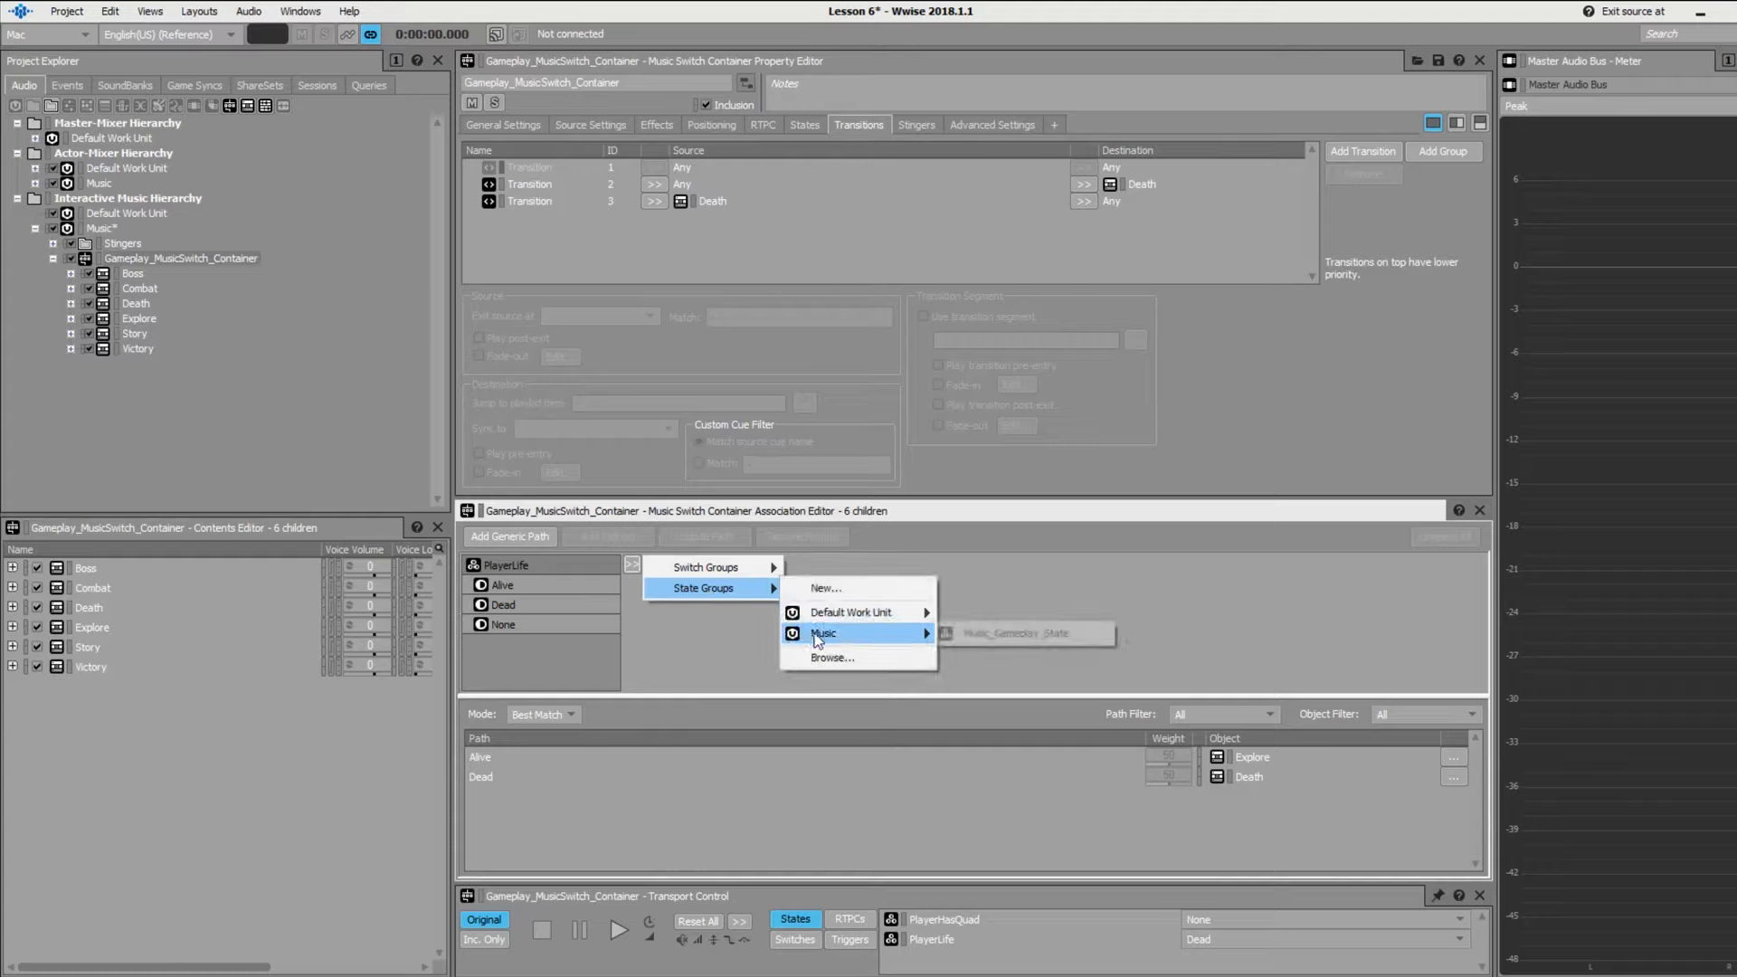
left_click(999, 634)
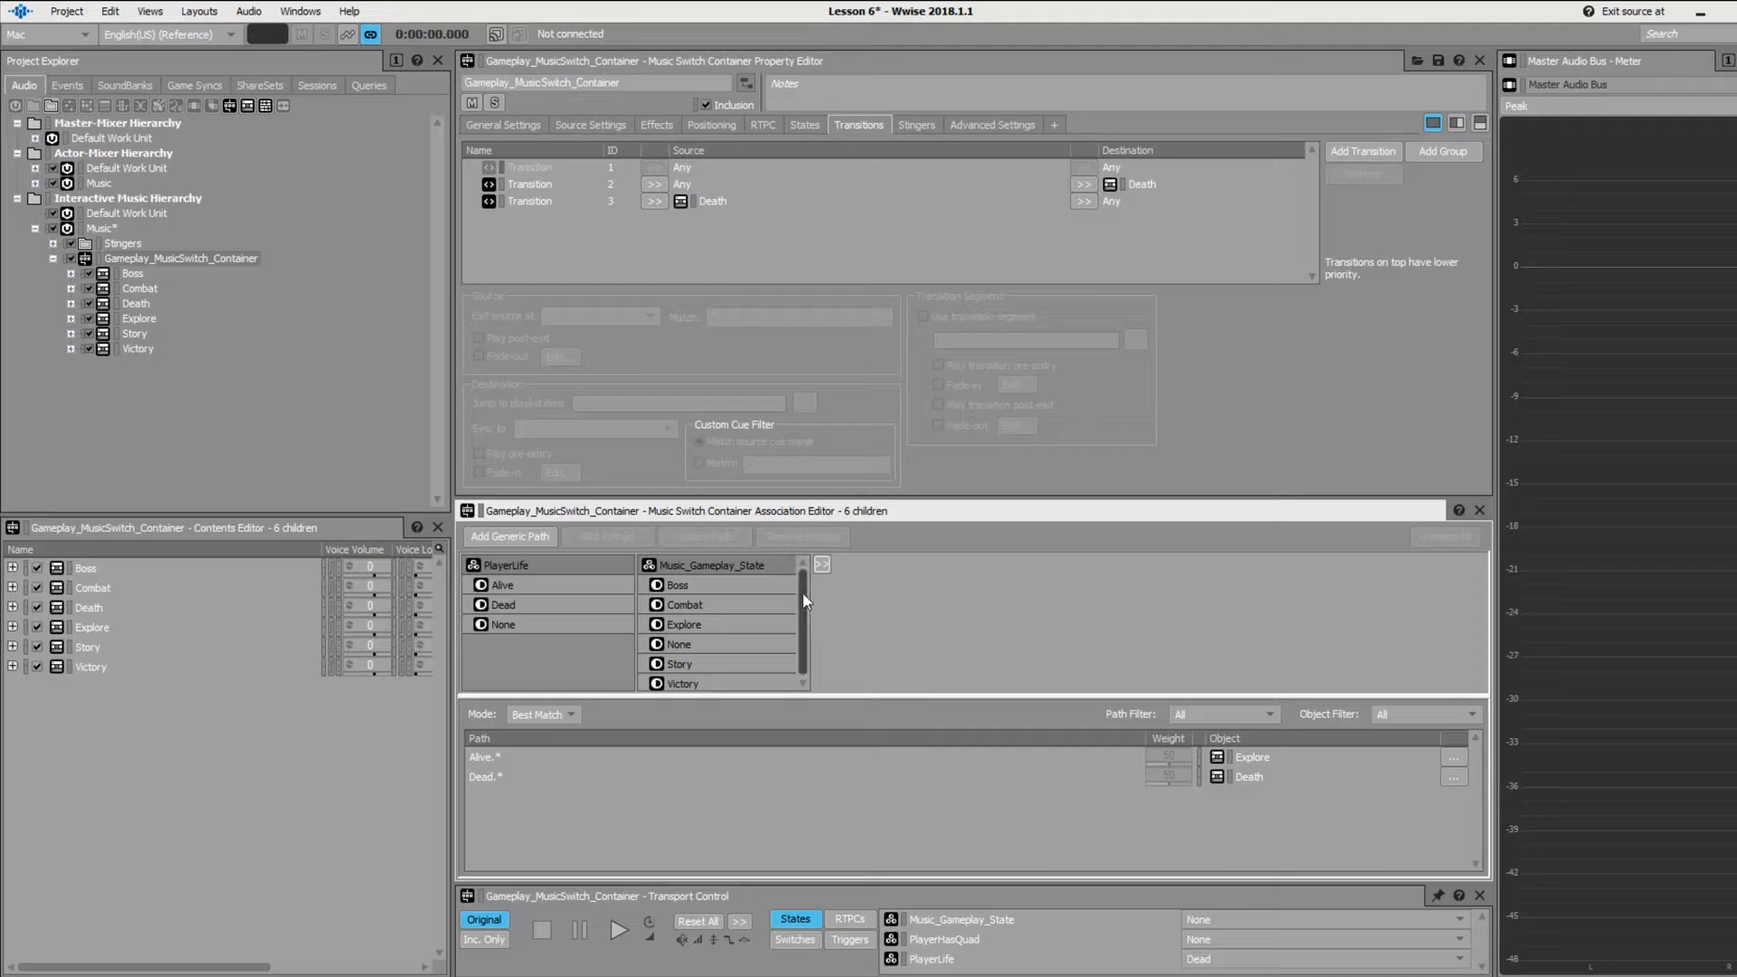
scroll(806, 601, "down", 1)
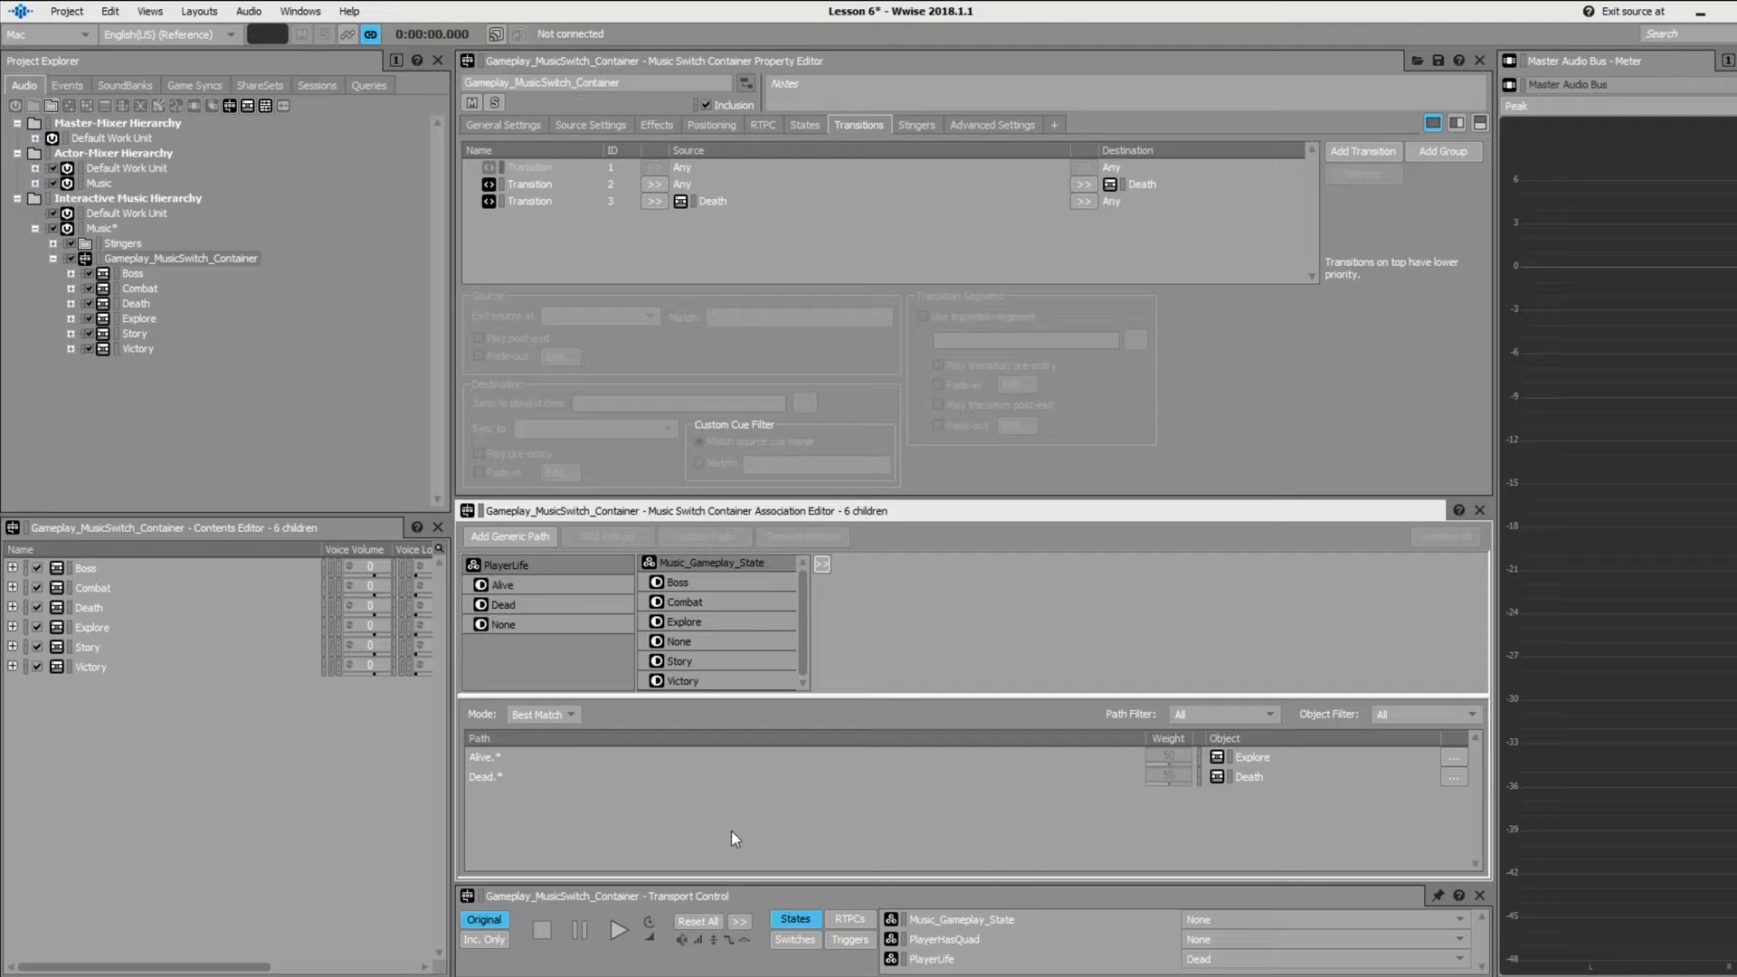
- Delete the existing Alive and Dead wildcard paths from the container's associations
left_click(610, 764)
left_click(600, 772, "shift")
key("Delete")
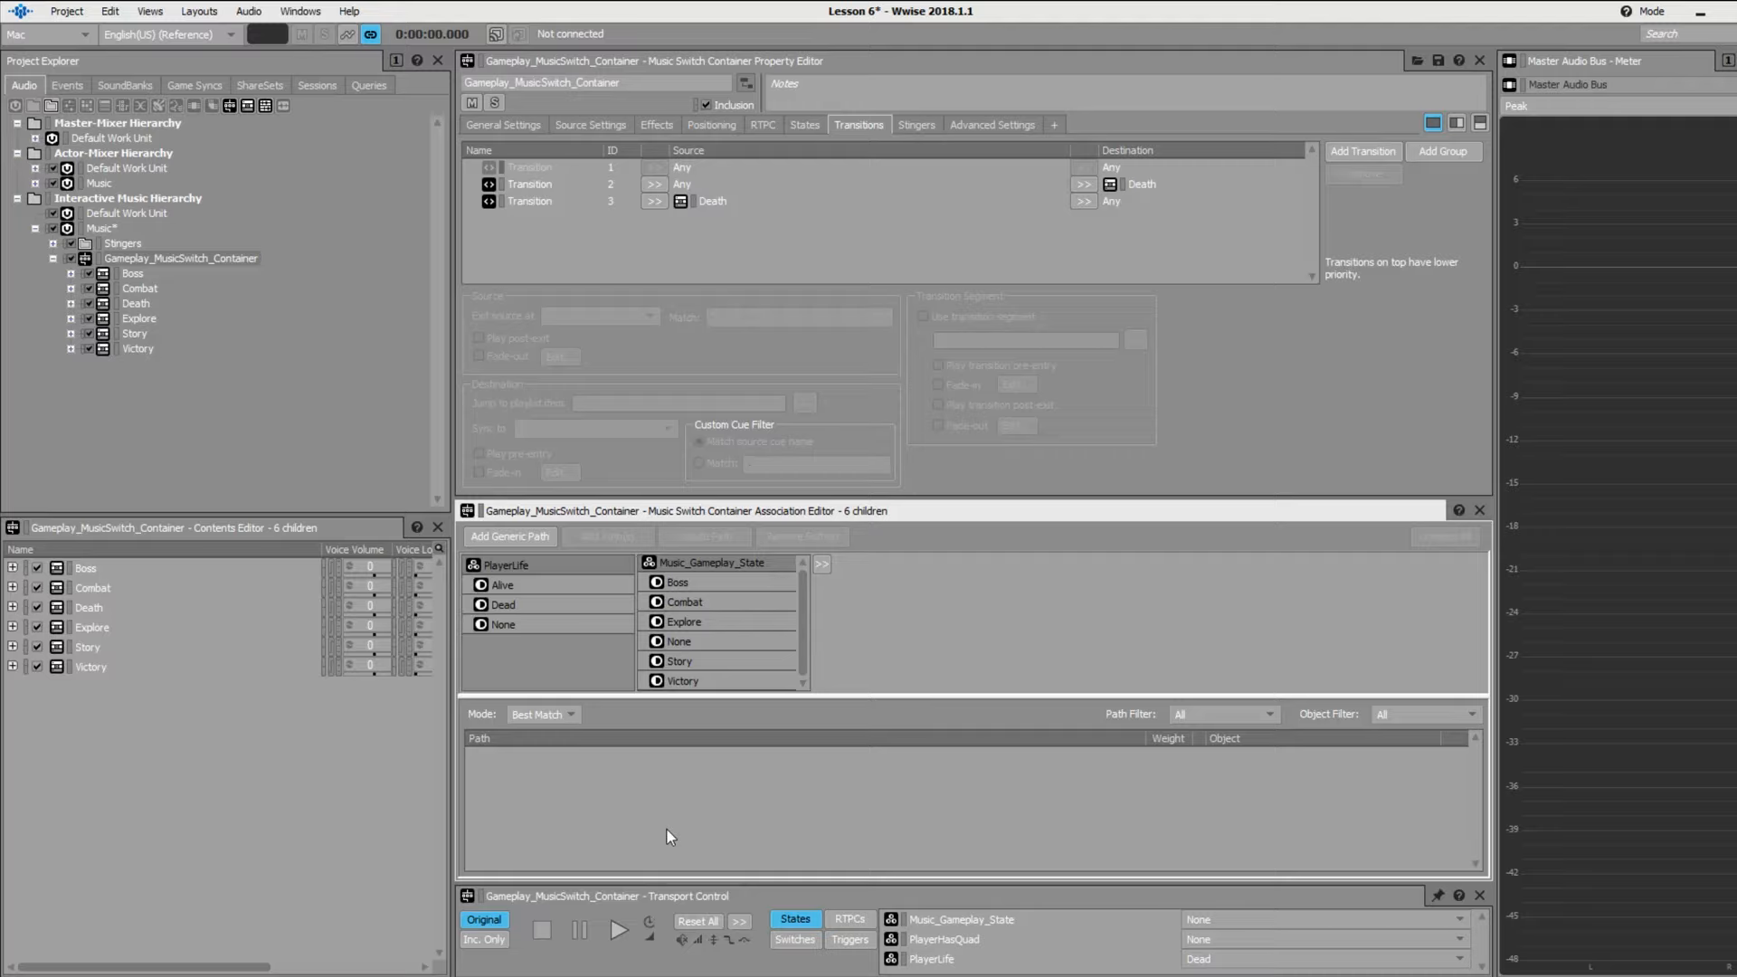
- Associate the Alive and Boss combination with the Boss playlist, and Alive and Combat with the Combat playlist
left_click(544, 588)
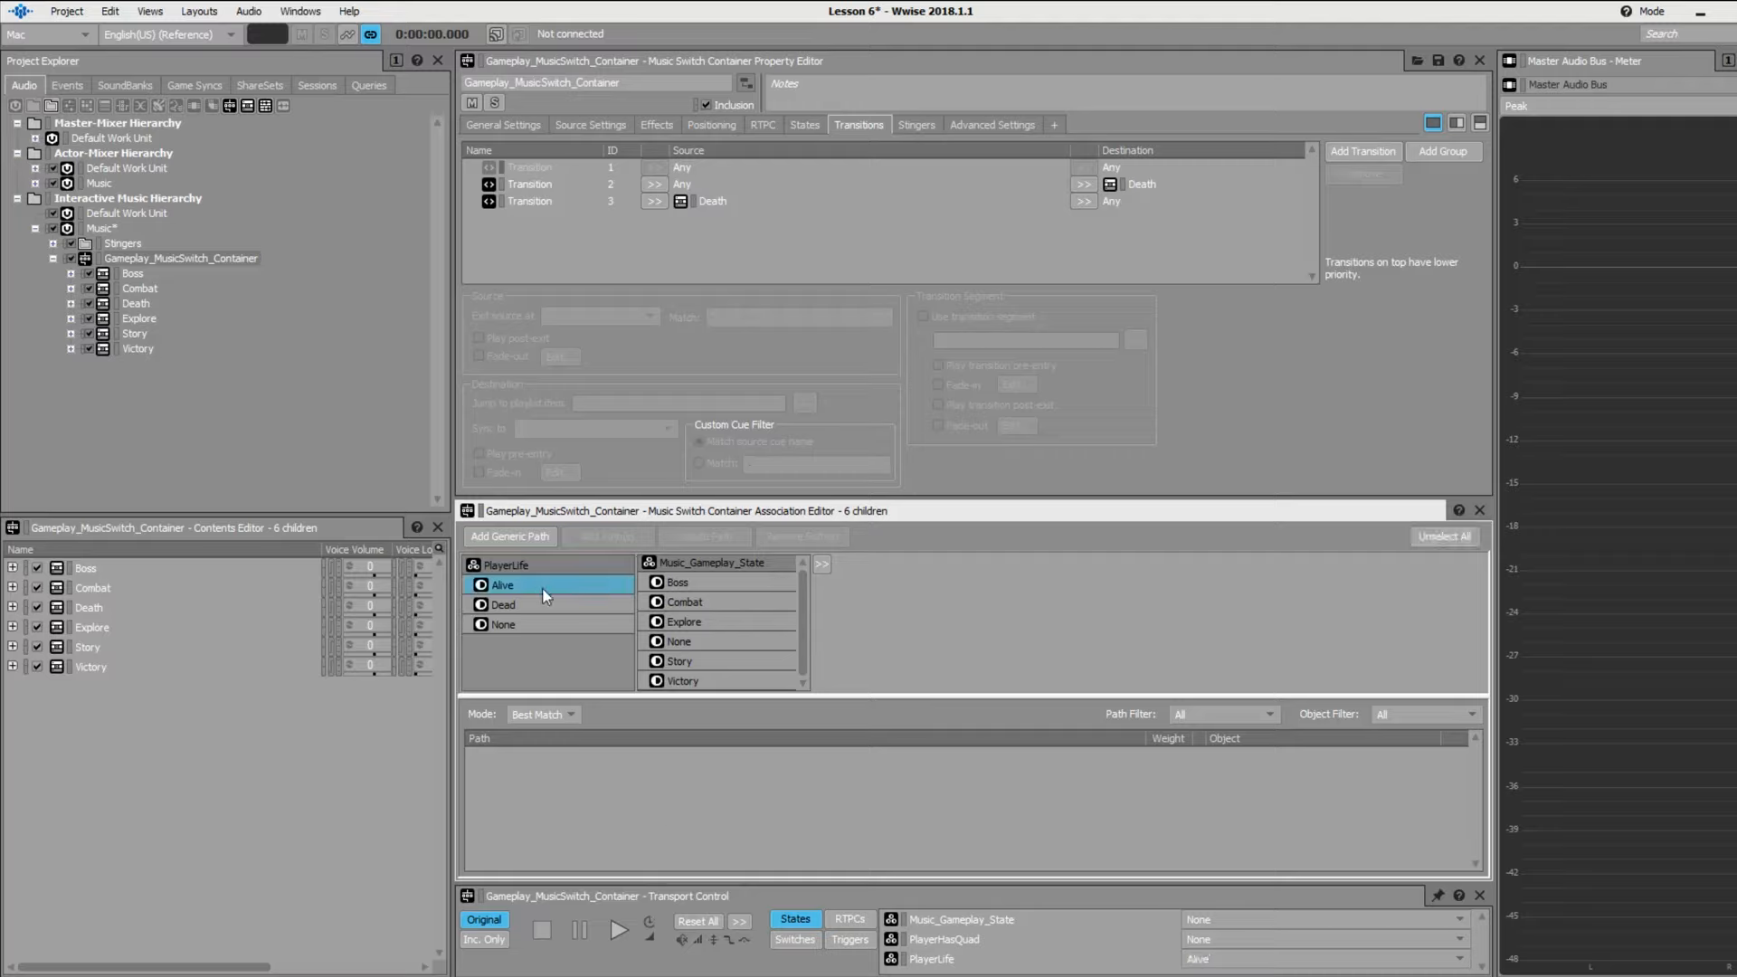
left_click(725, 581)
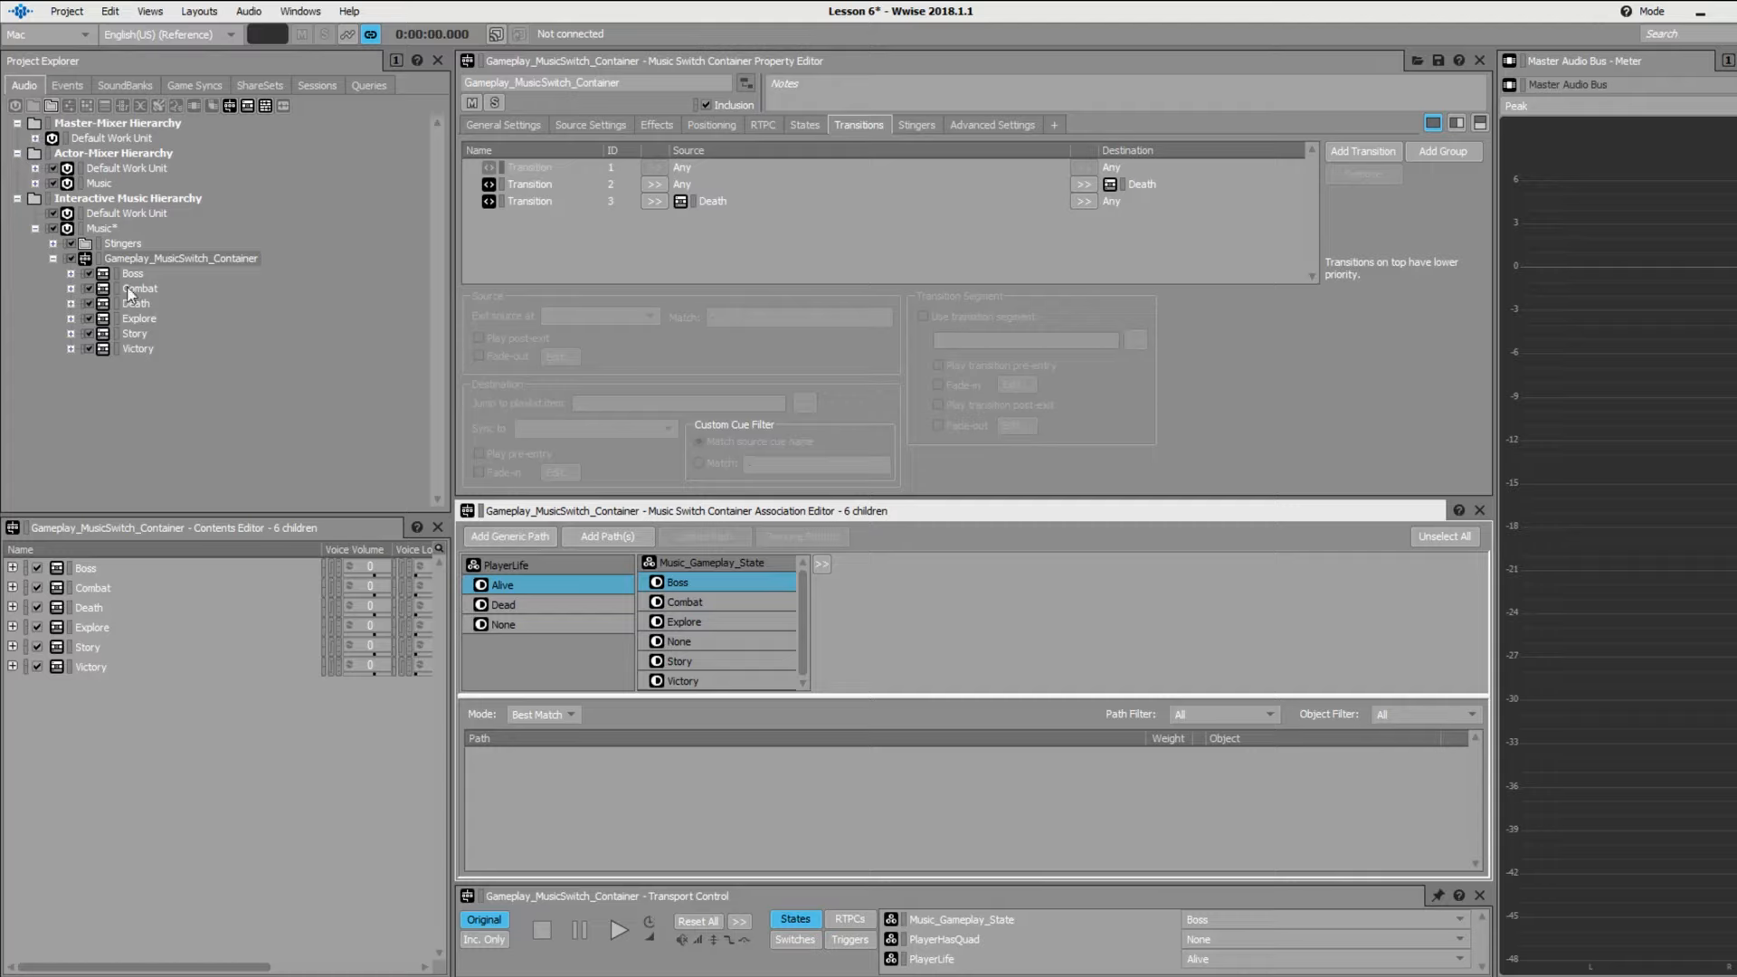
left_click_drag(132, 274, 701, 579)
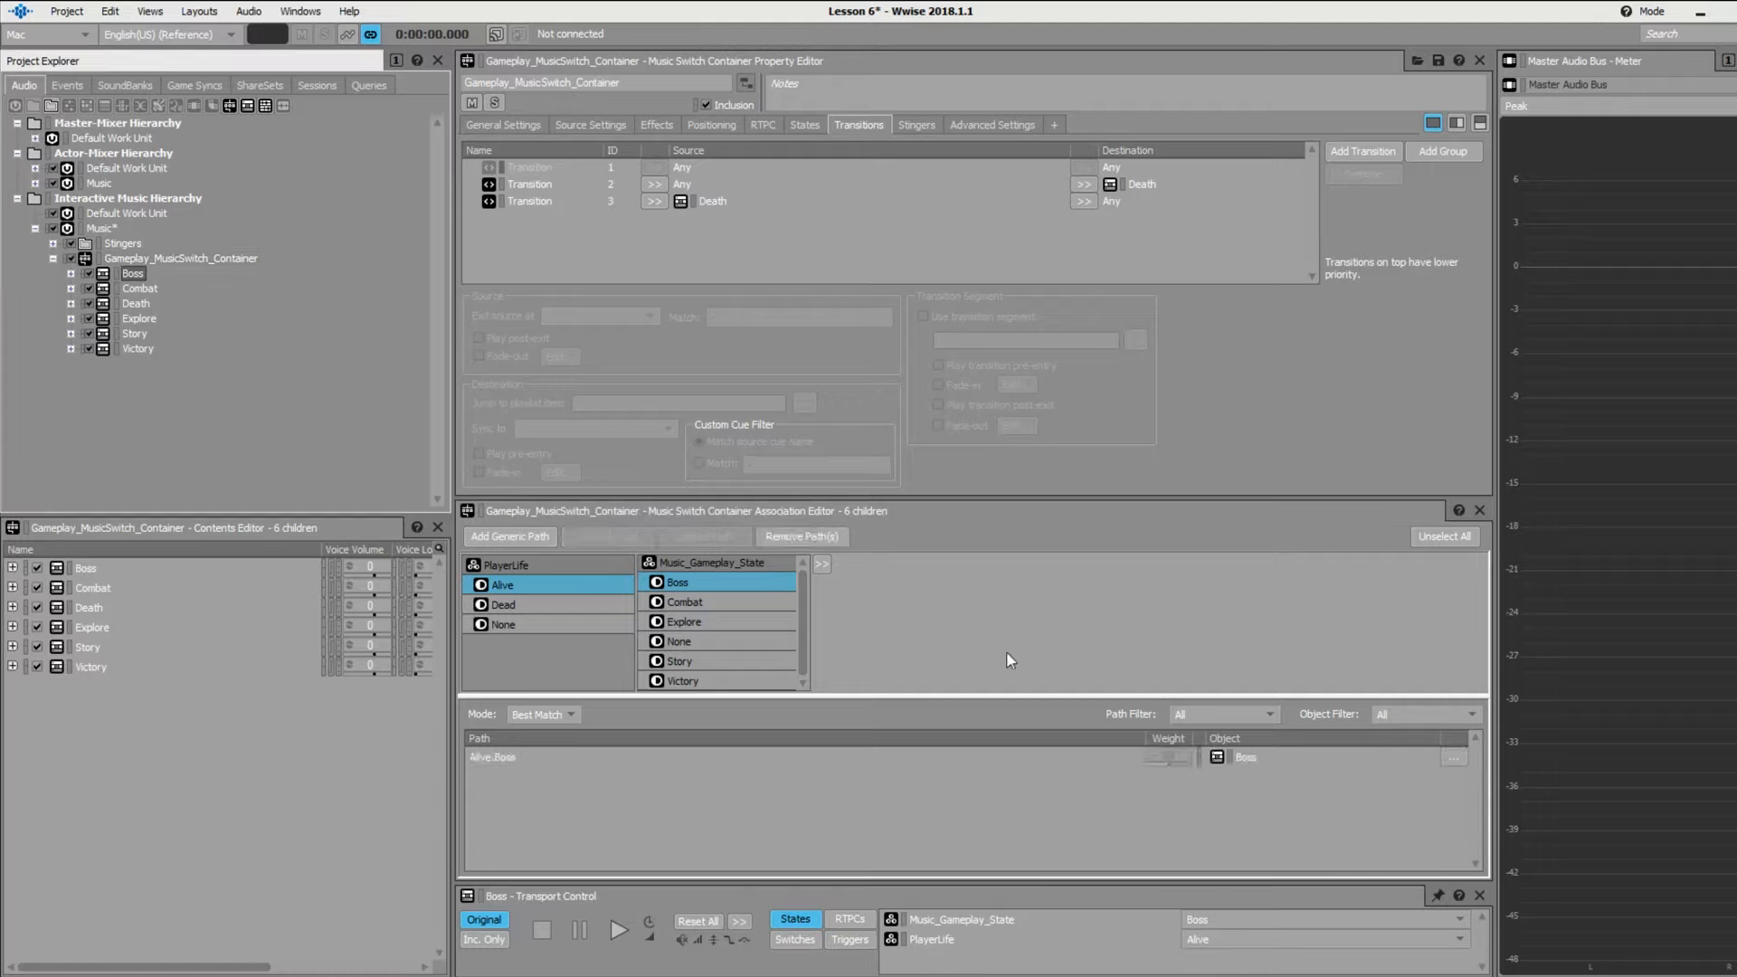
left_click(718, 601)
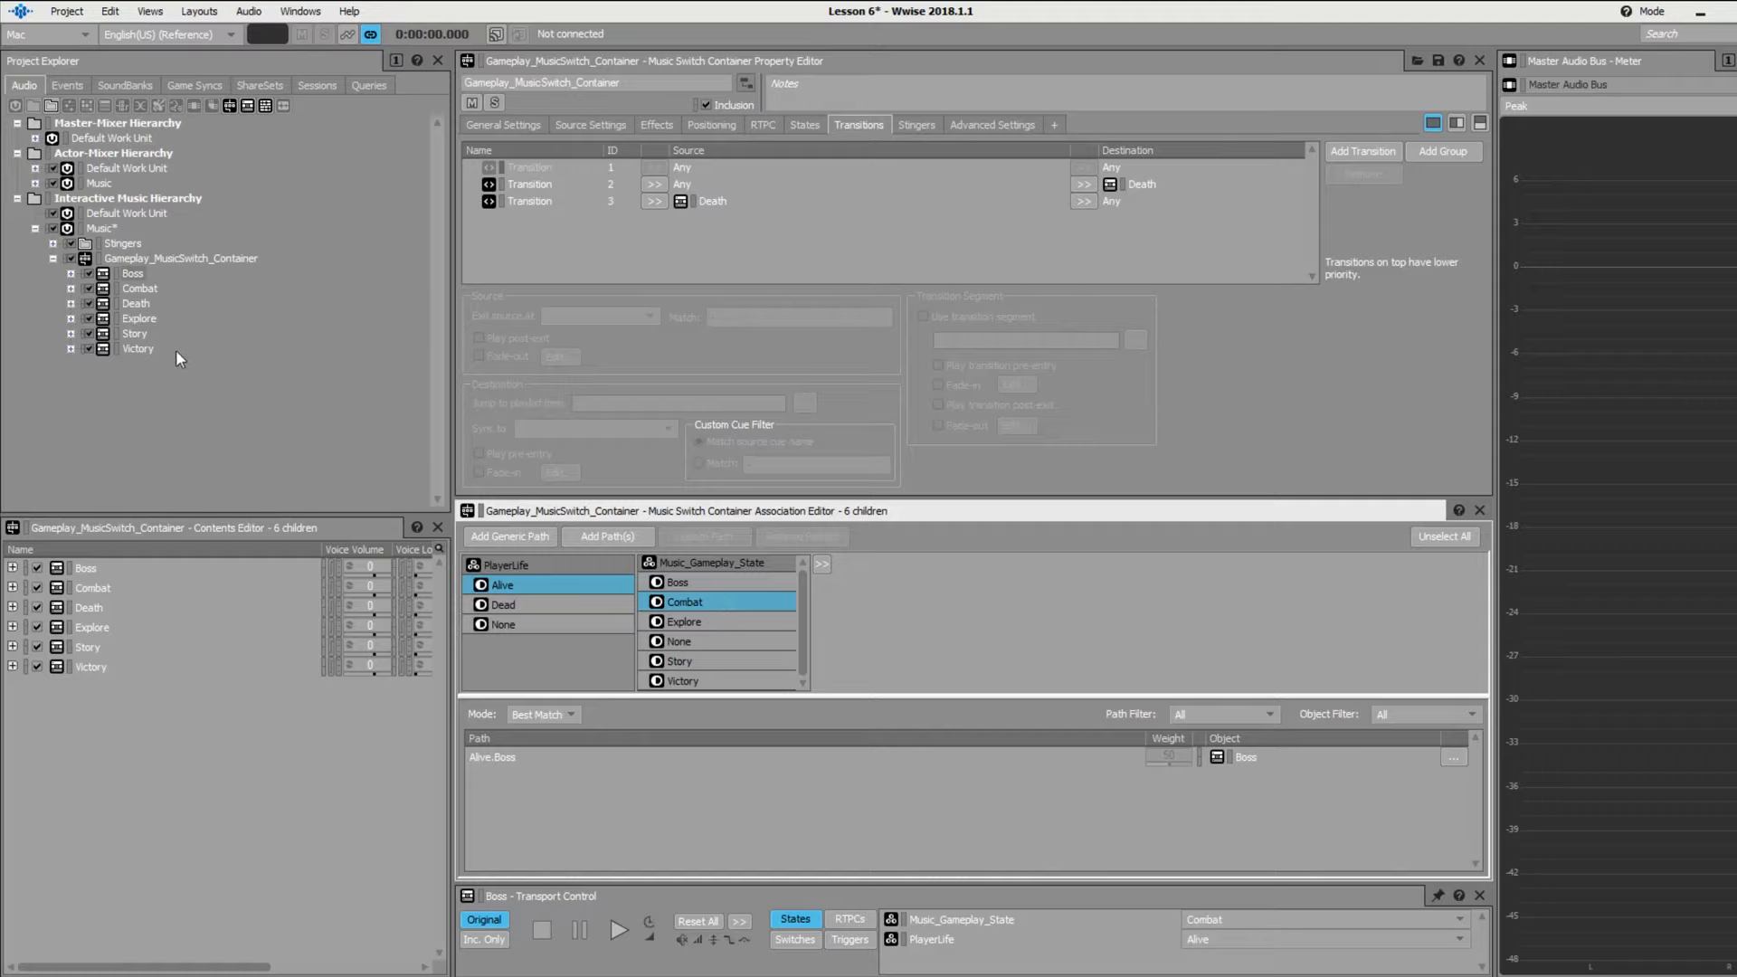
left_click_drag(140, 287, 681, 601)
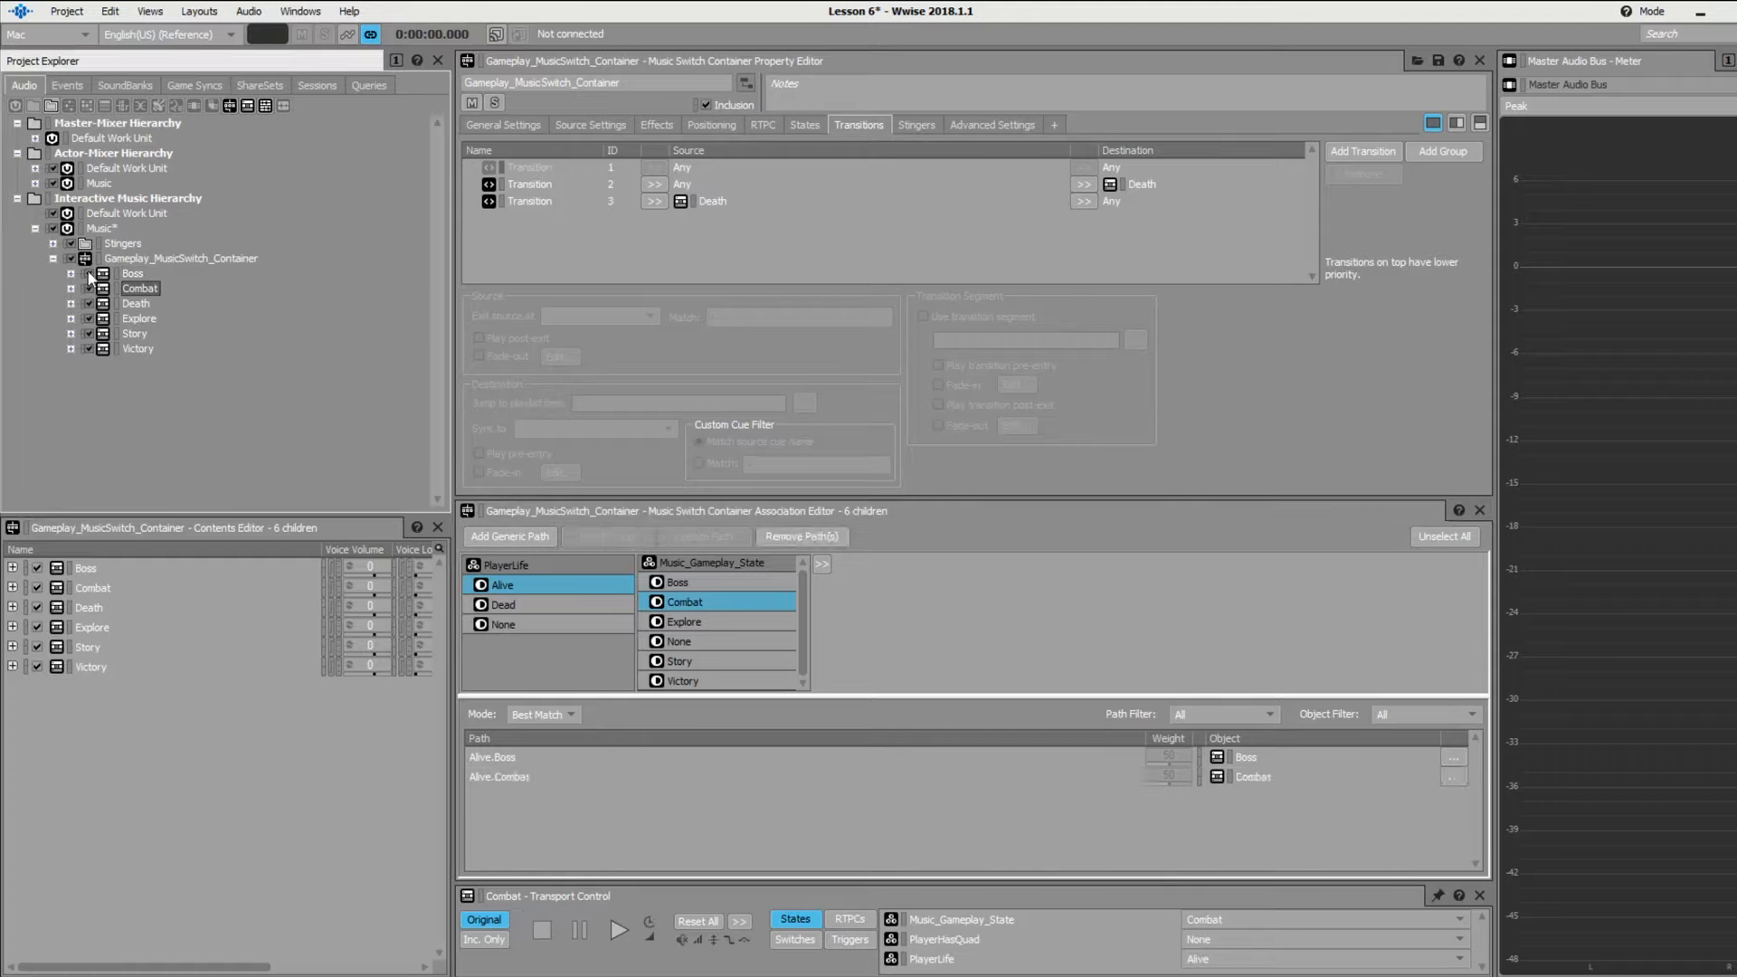
- Assign the Explore playlist to both the Alive.Explore and Alive.None paths
left_click(685, 620)
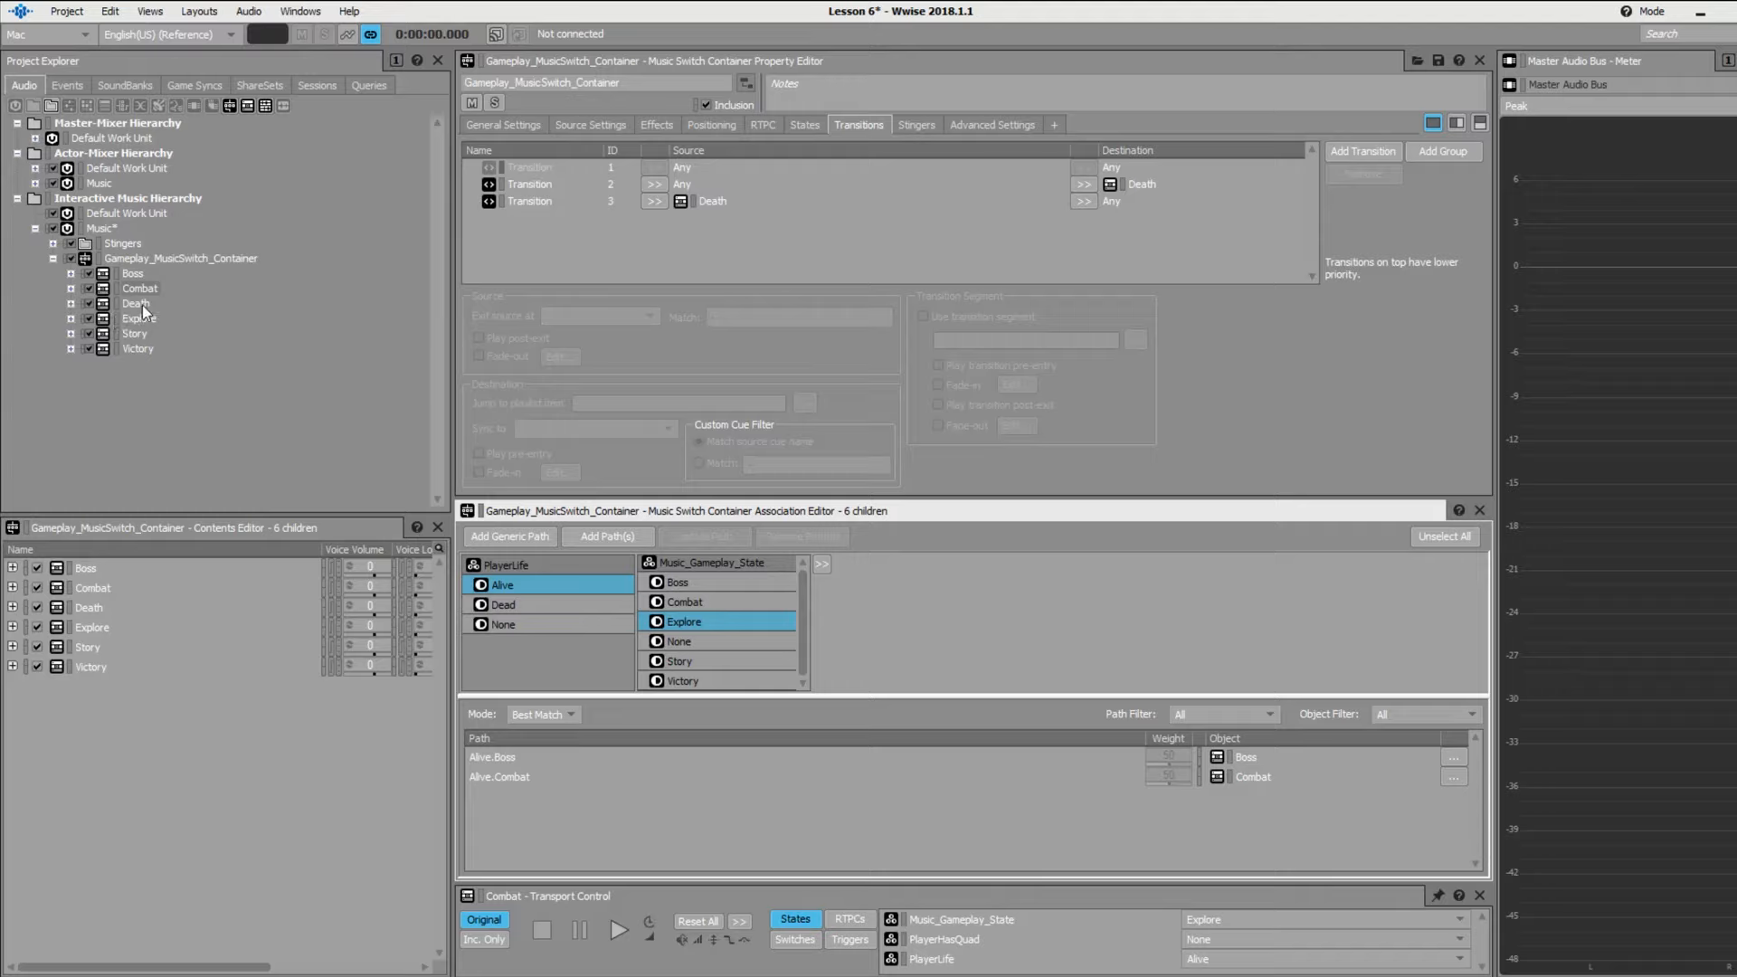
left_click_drag(136, 324, 680, 618)
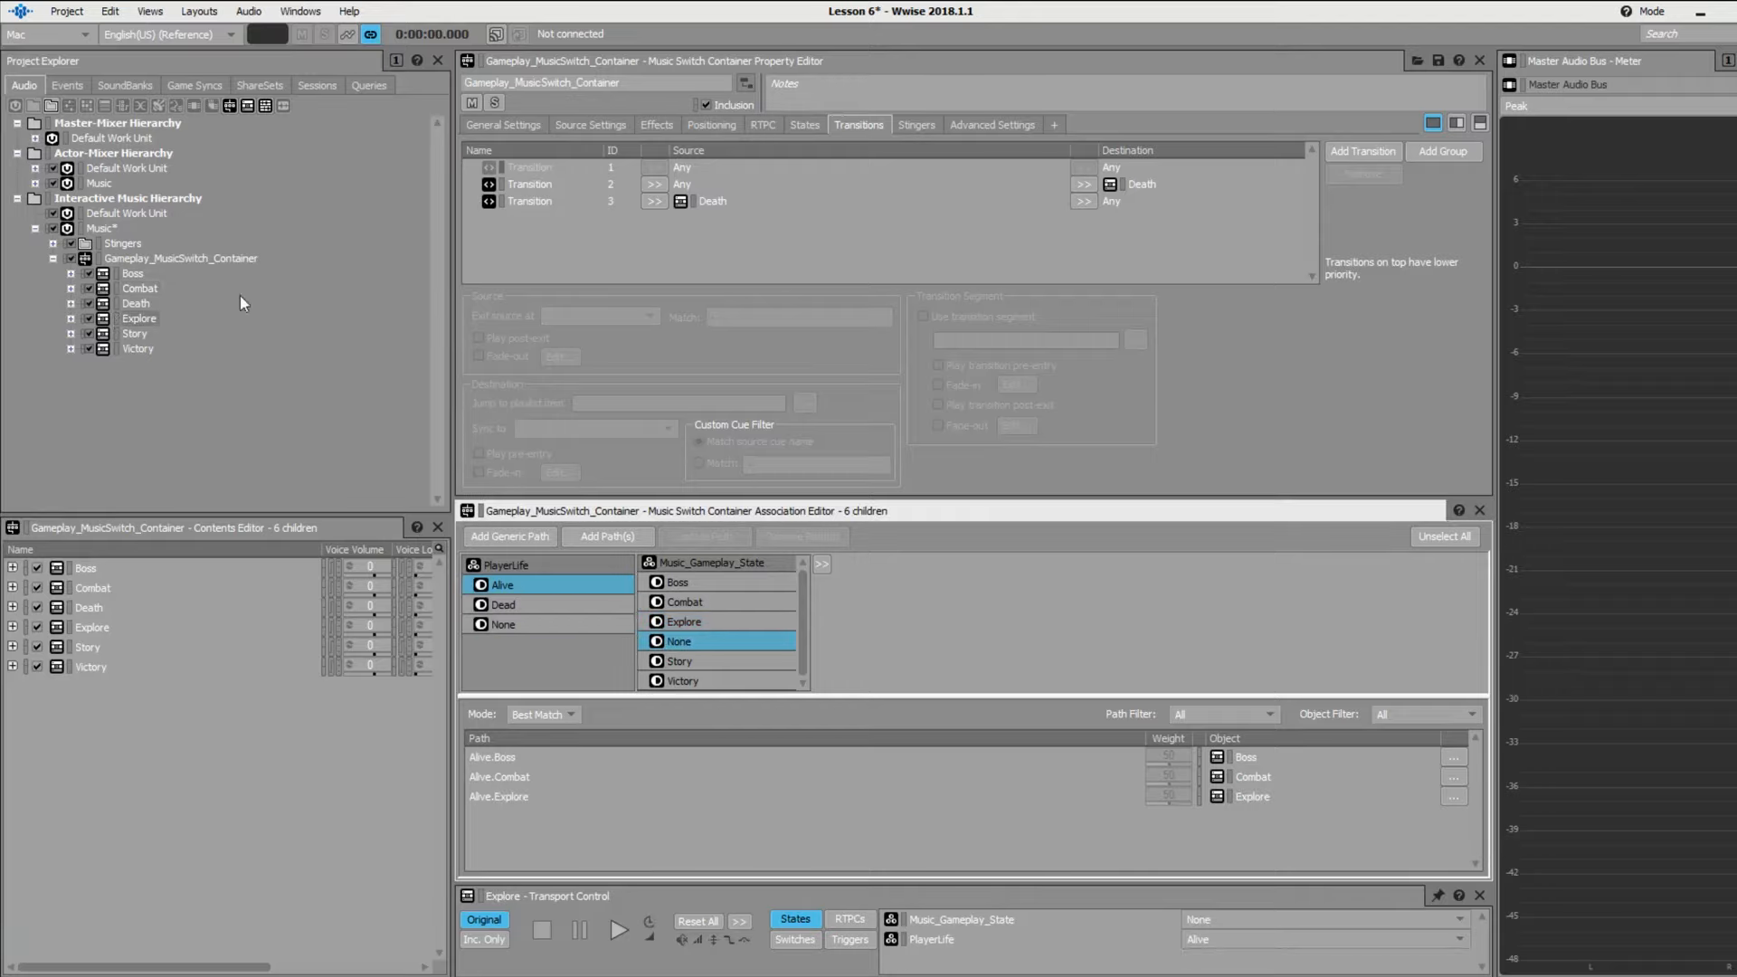
left_click_drag(133, 324, 722, 666)
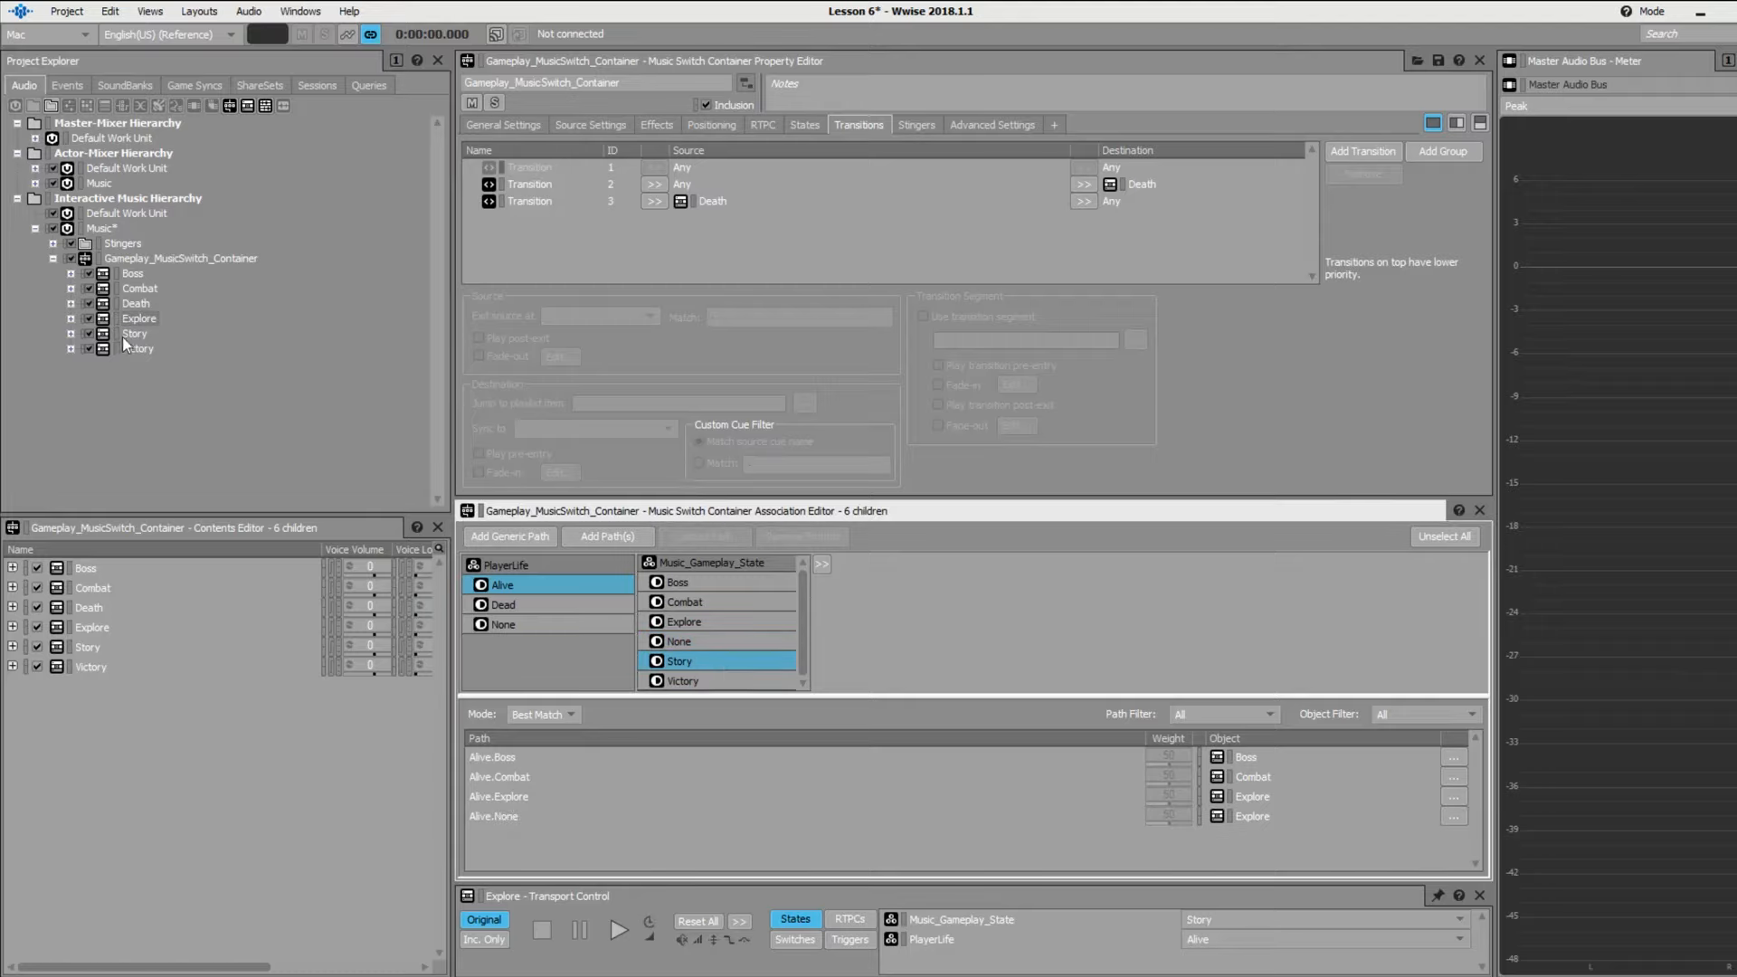
- Assign the Story playlist to the Alive.Story path and the Victory playlist to the Alive.Victory path
left_click_drag(127, 333, 702, 661)
left_click(705, 677)
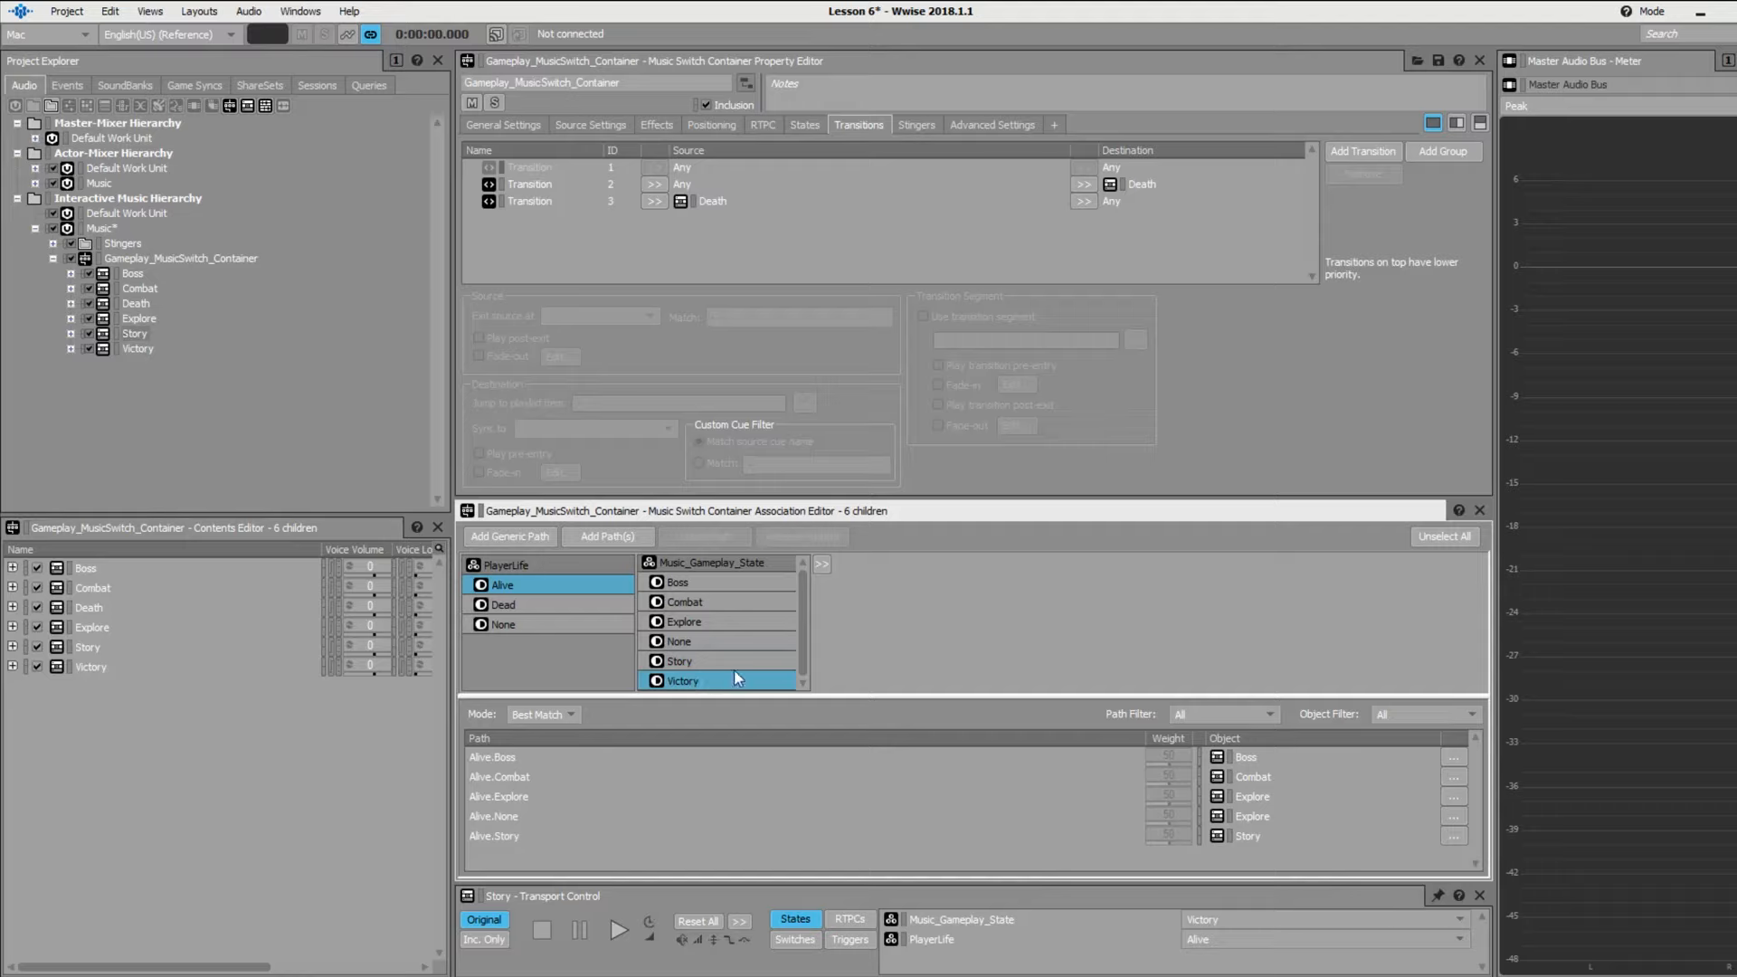
left_click_drag(133, 355, 702, 681)
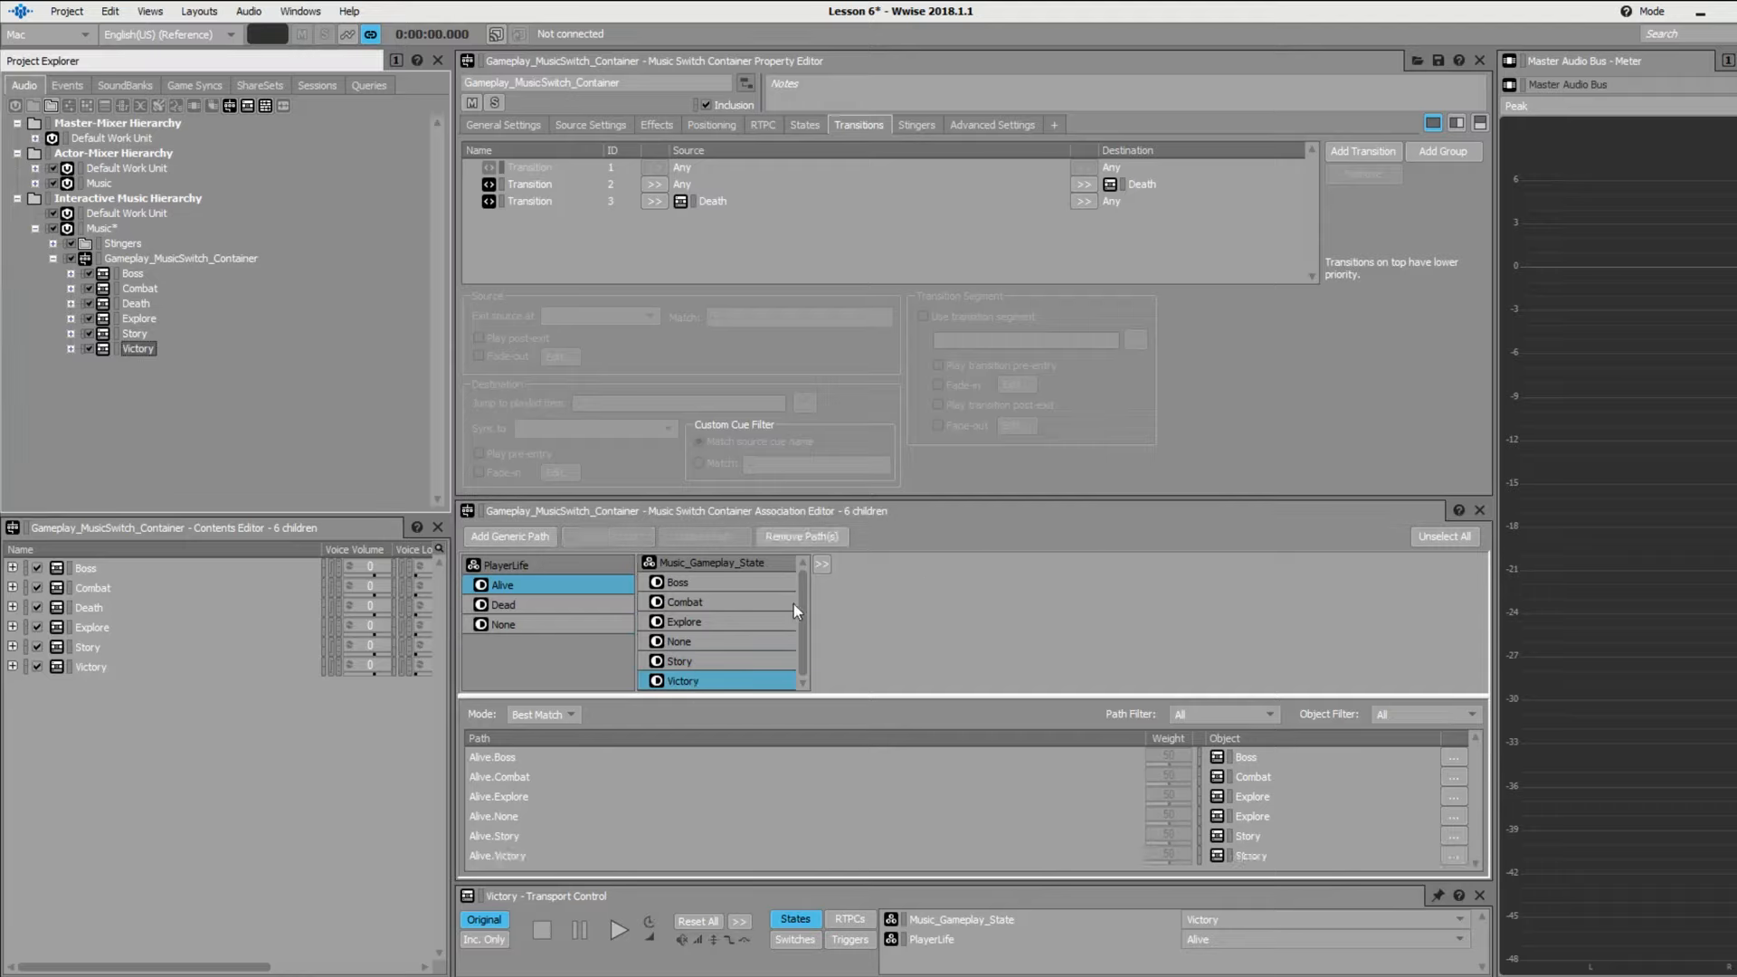
left_click_drag(803, 617, 805, 657)
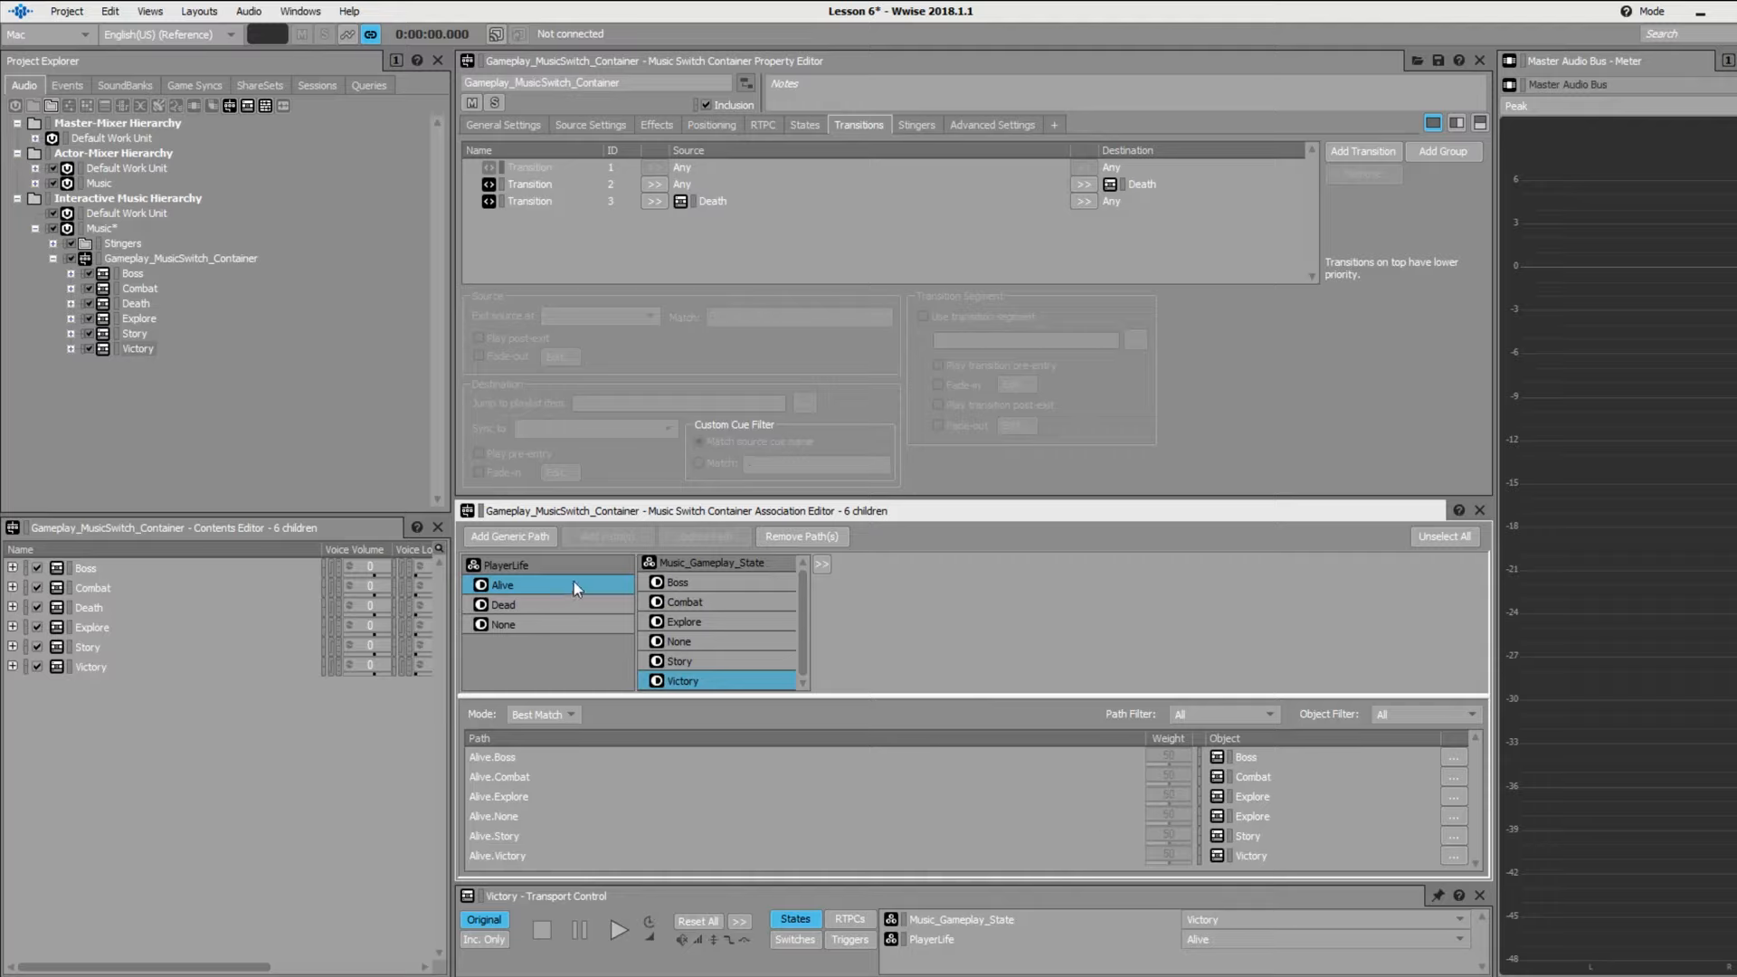
- Assign the Death playlist to the Dead.Boss and Dead.Combat paths
left_click(555, 606)
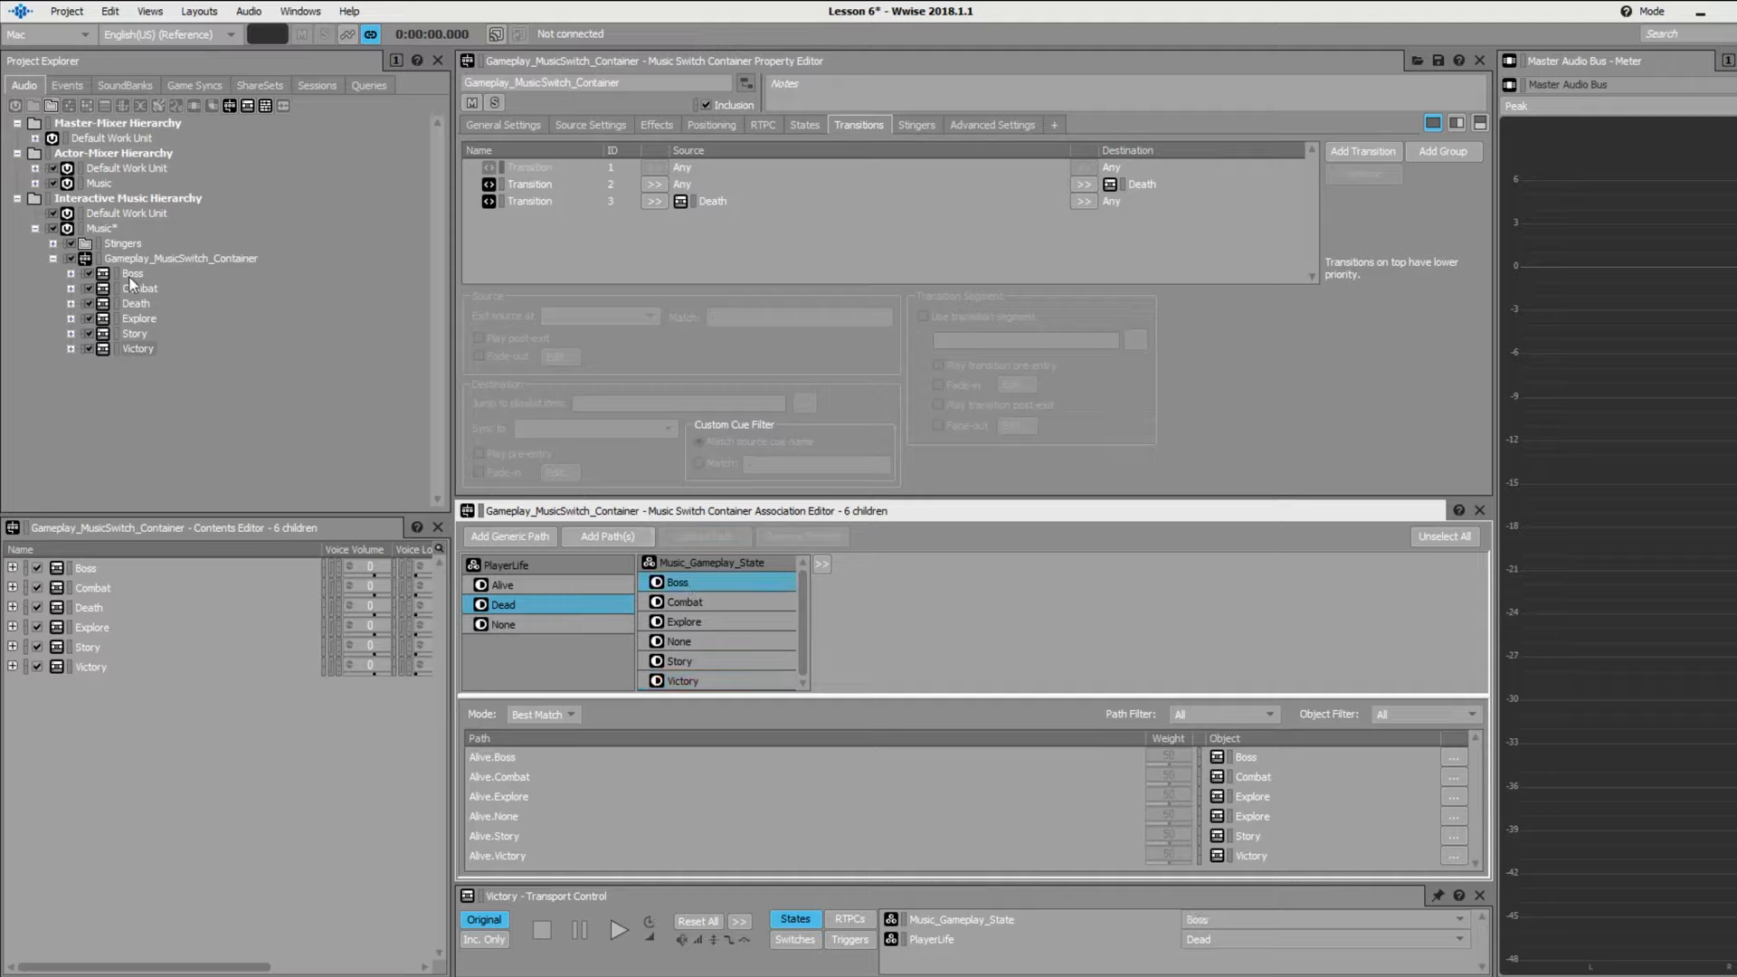
left_click(136, 304)
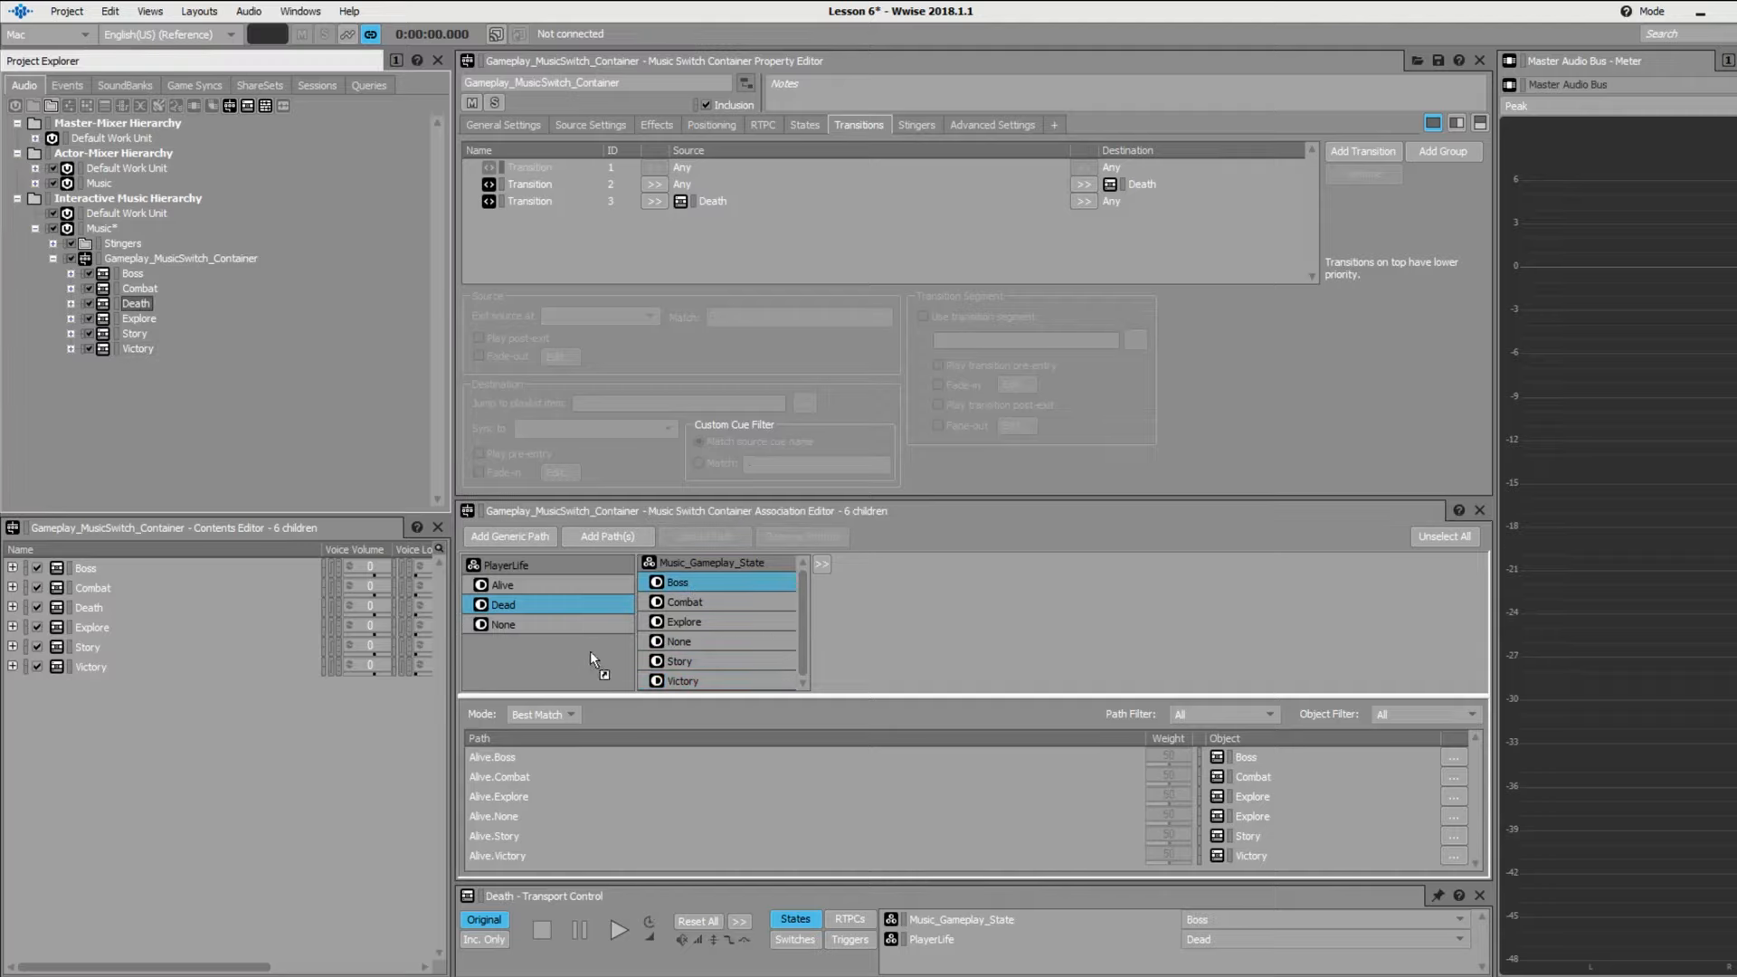
left_click(685, 601)
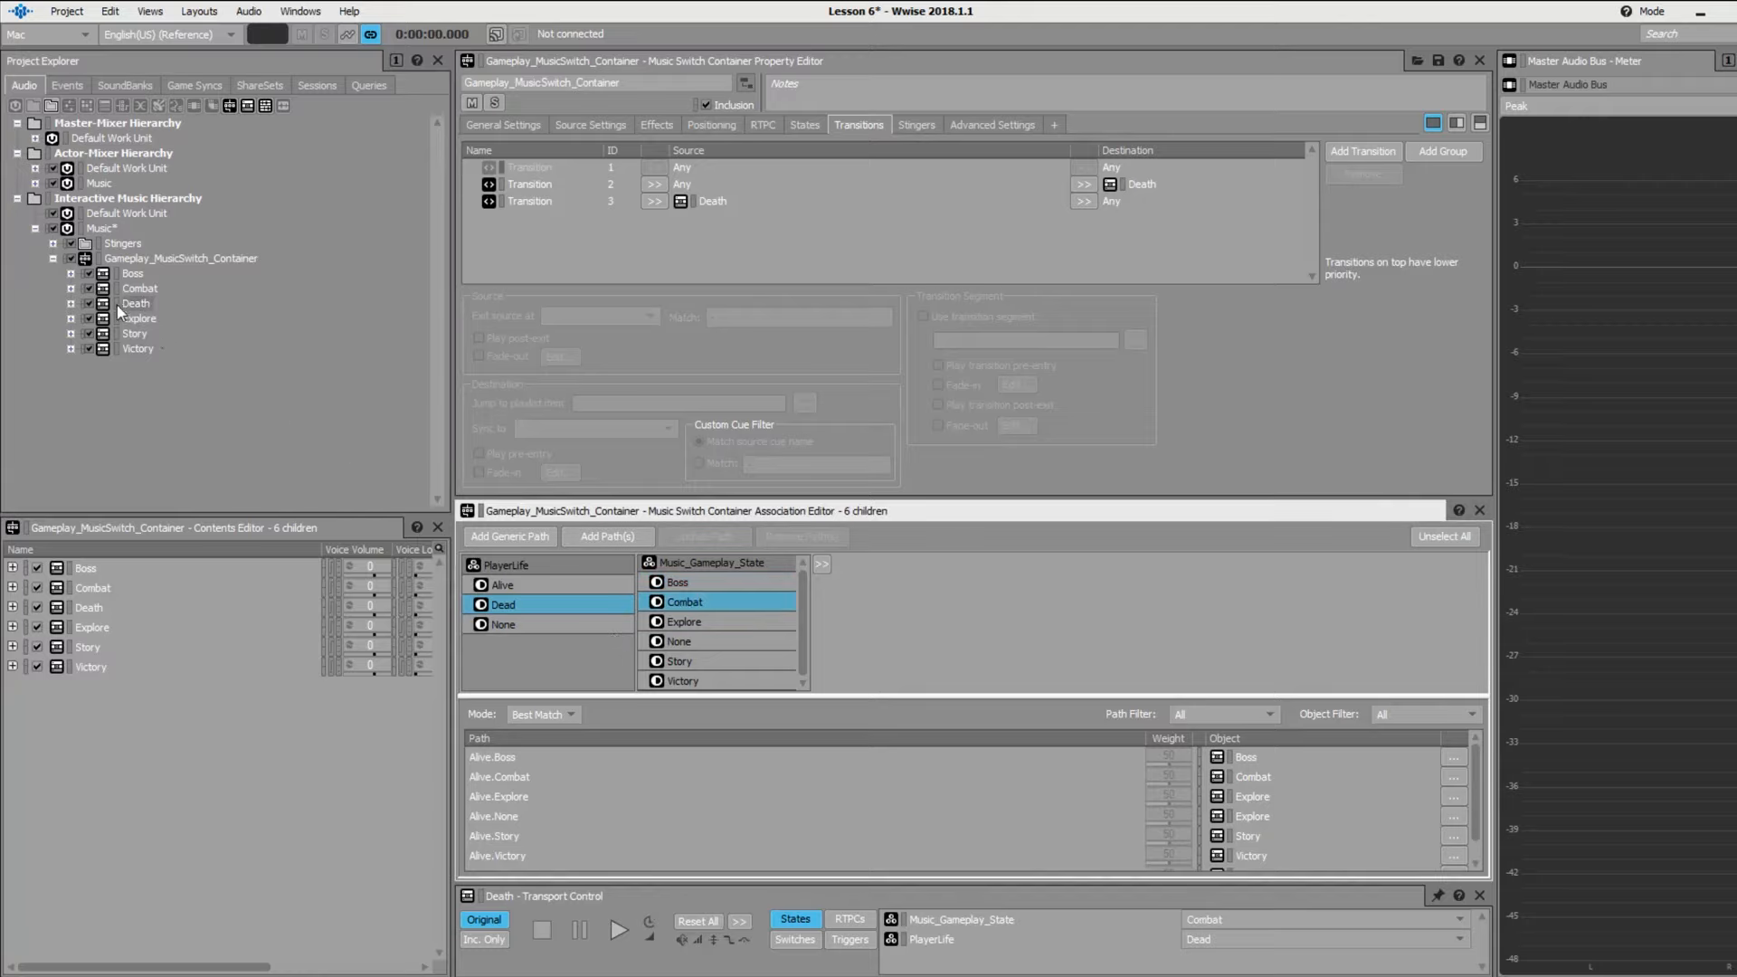
left_click_drag(134, 305, 679, 601)
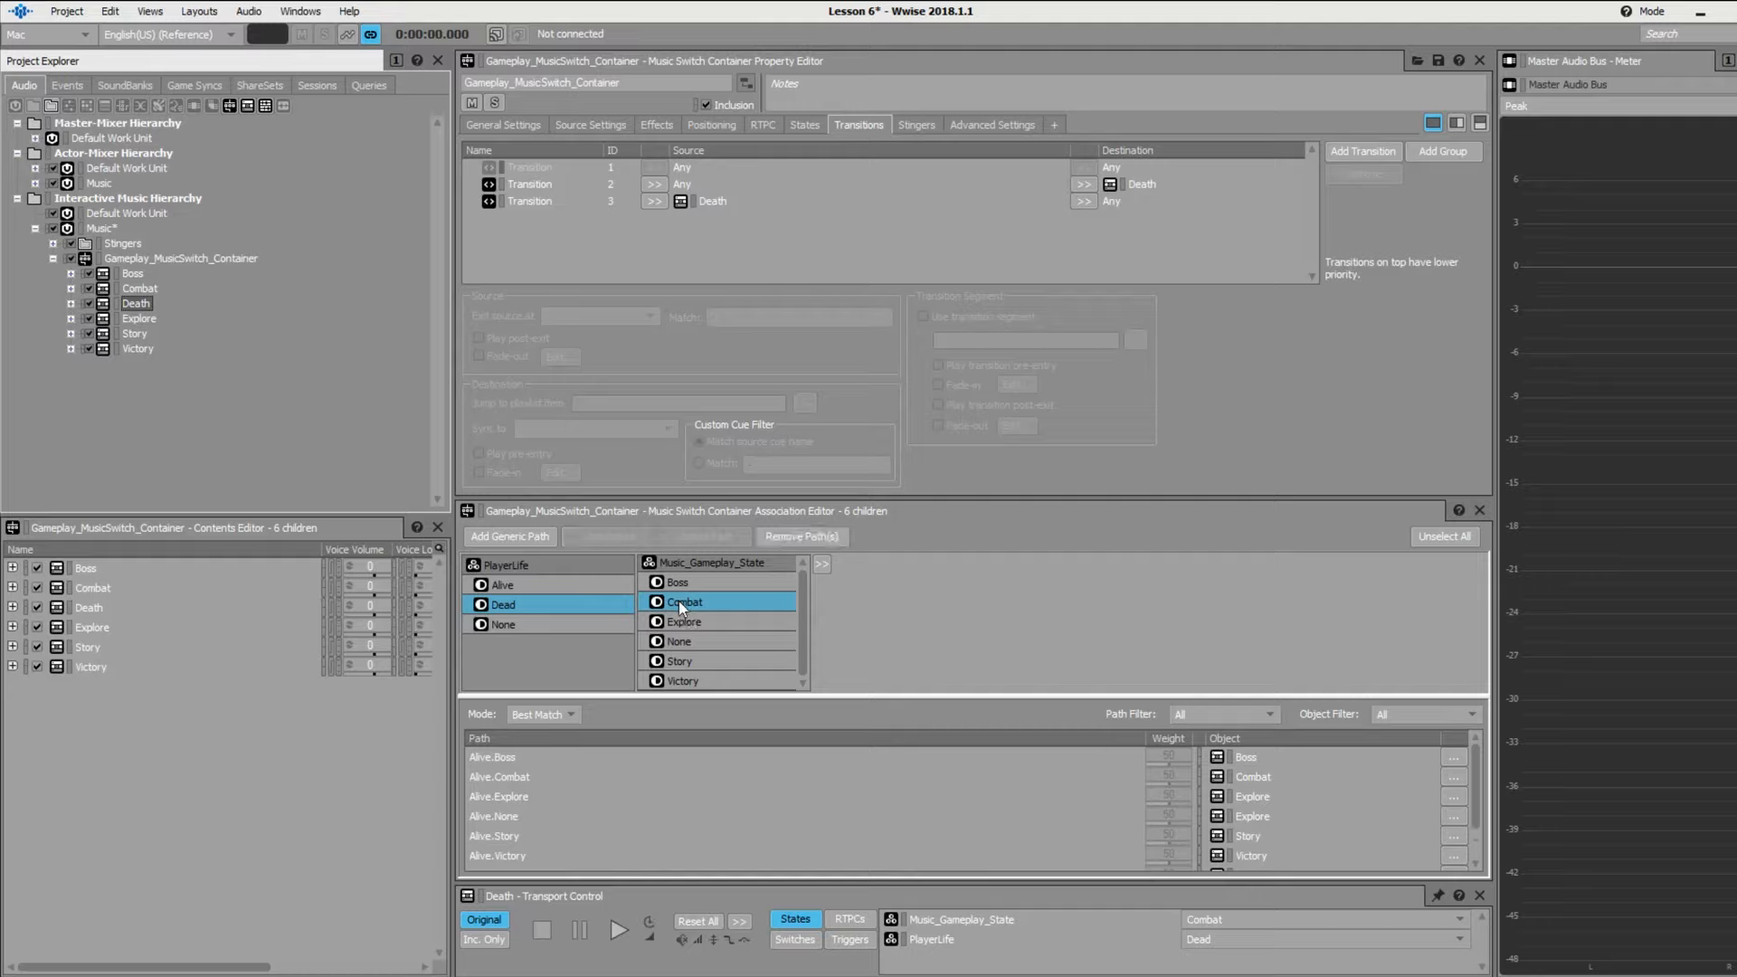
- Assign the Death playlist to the Dead paths for Explore, None, Story and Victory, and clear the state selection
left_click_drag(141, 304, 700, 622)
left_click_drag(138, 307, 697, 643)
left_click_drag(150, 299, 700, 654)
left_click_drag(144, 311, 675, 676)
scroll(1267, 776, "down", 1)
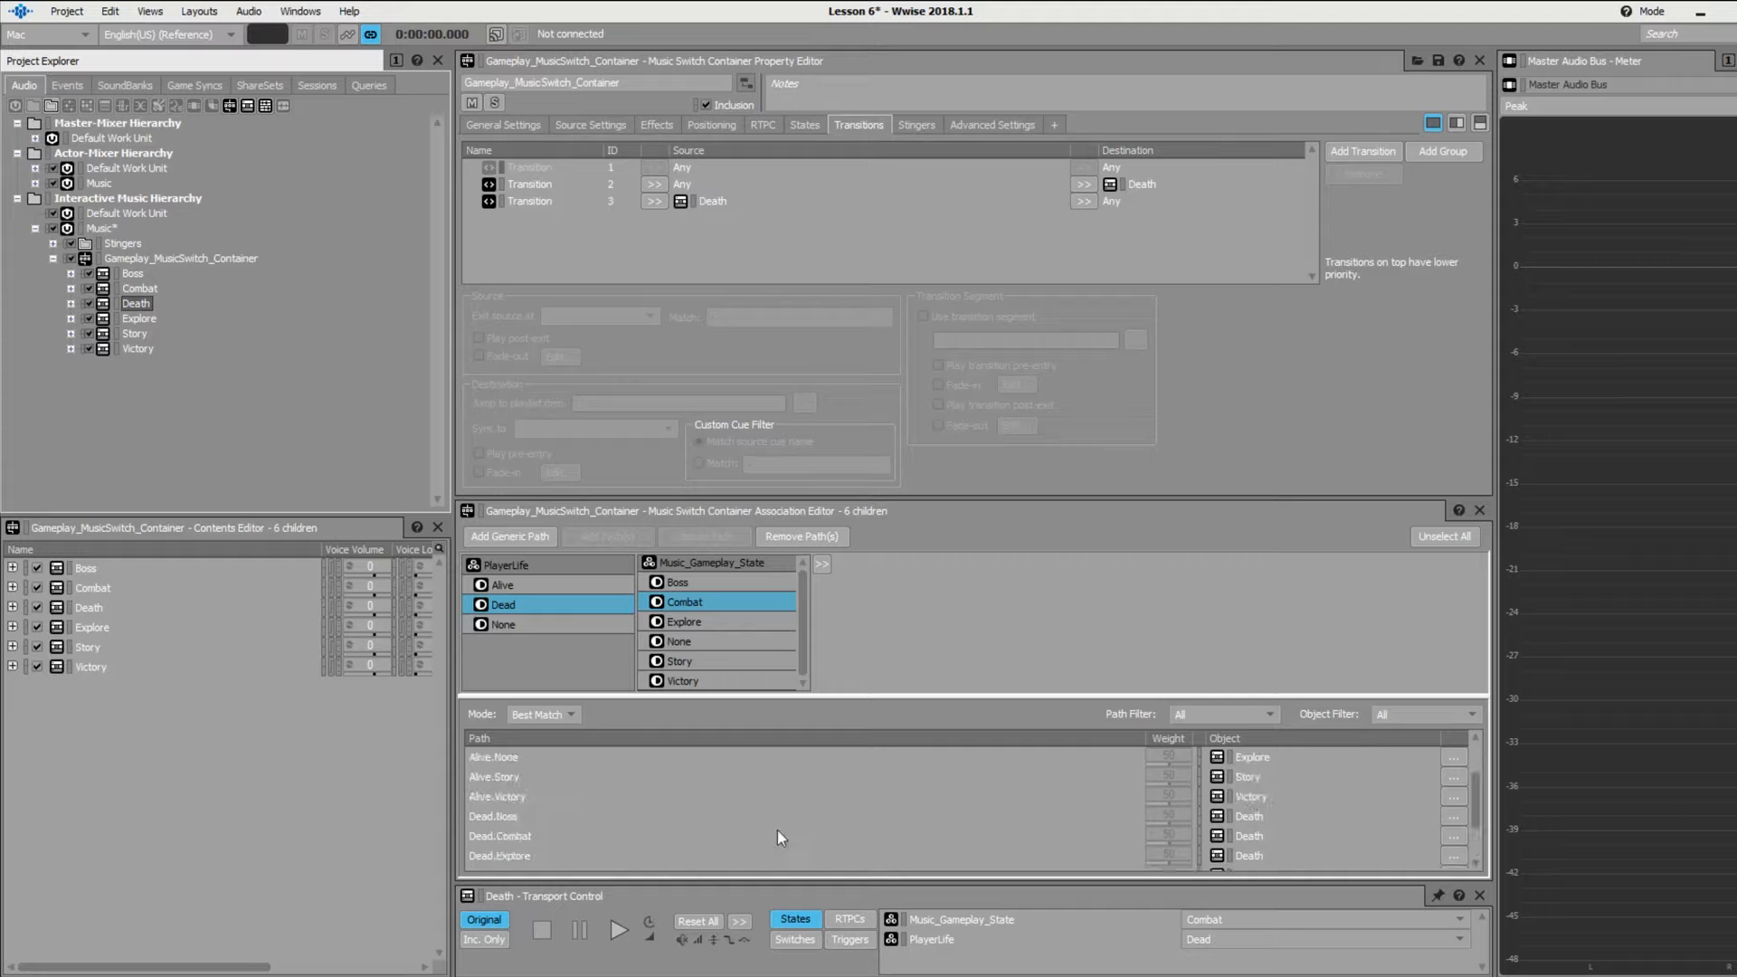
scroll(497, 821, "down", 1)
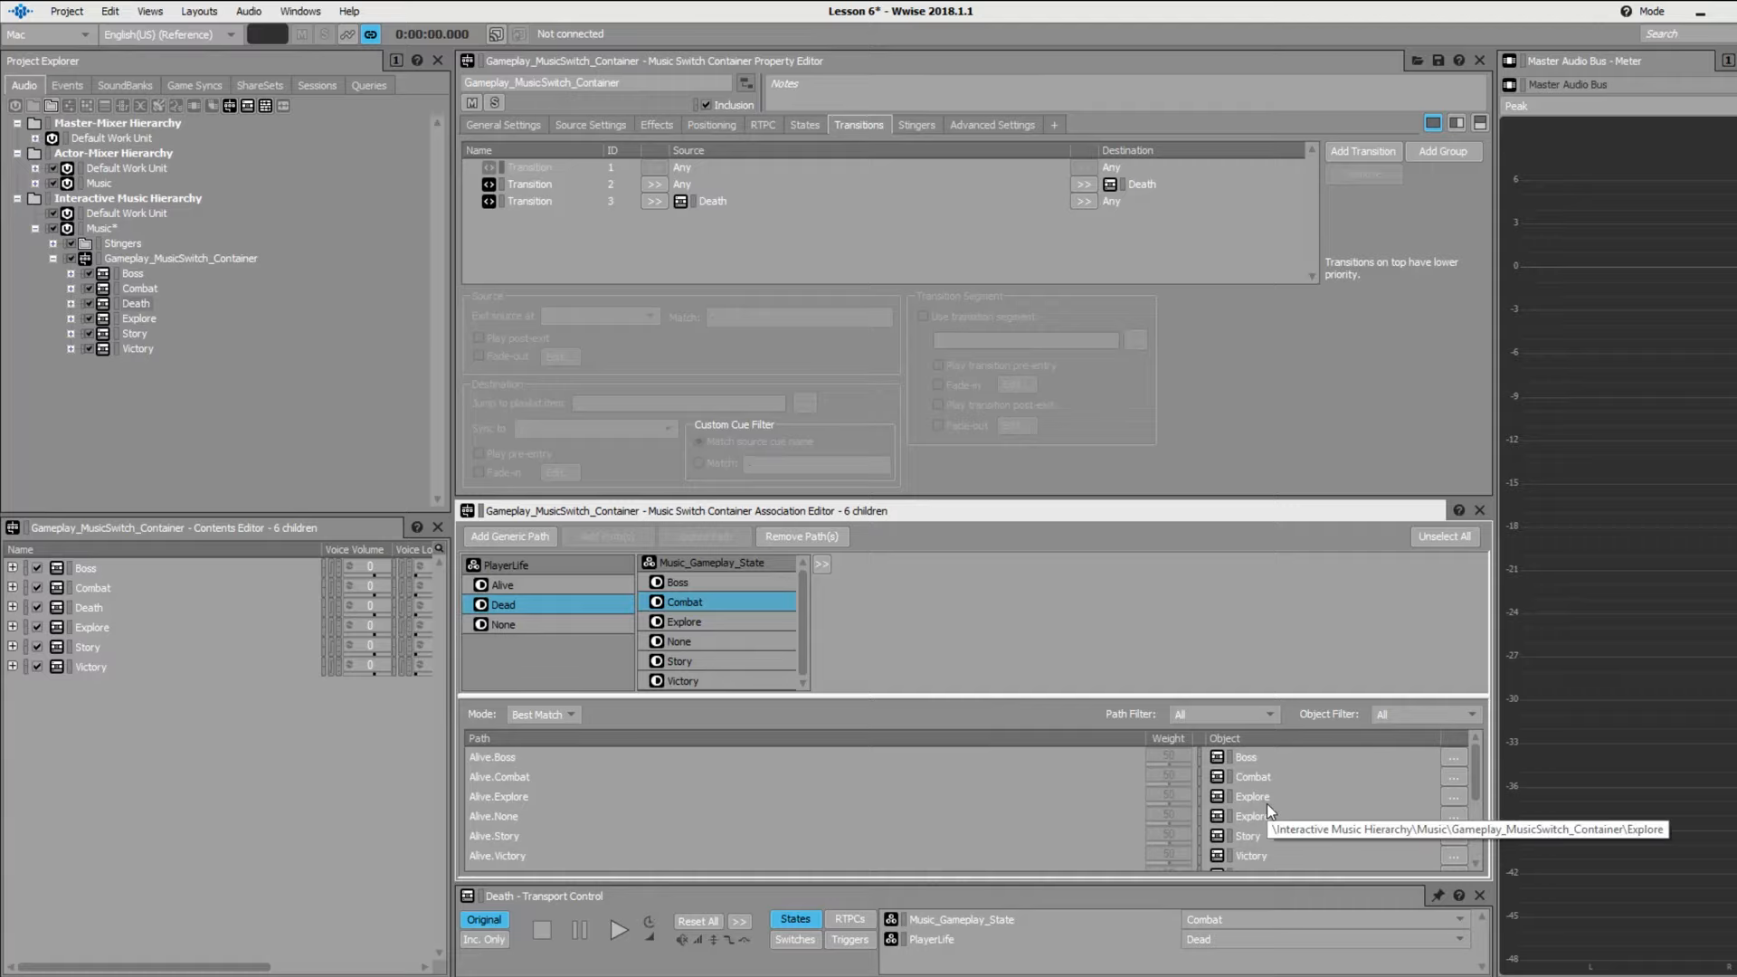
left_click(1207, 586)
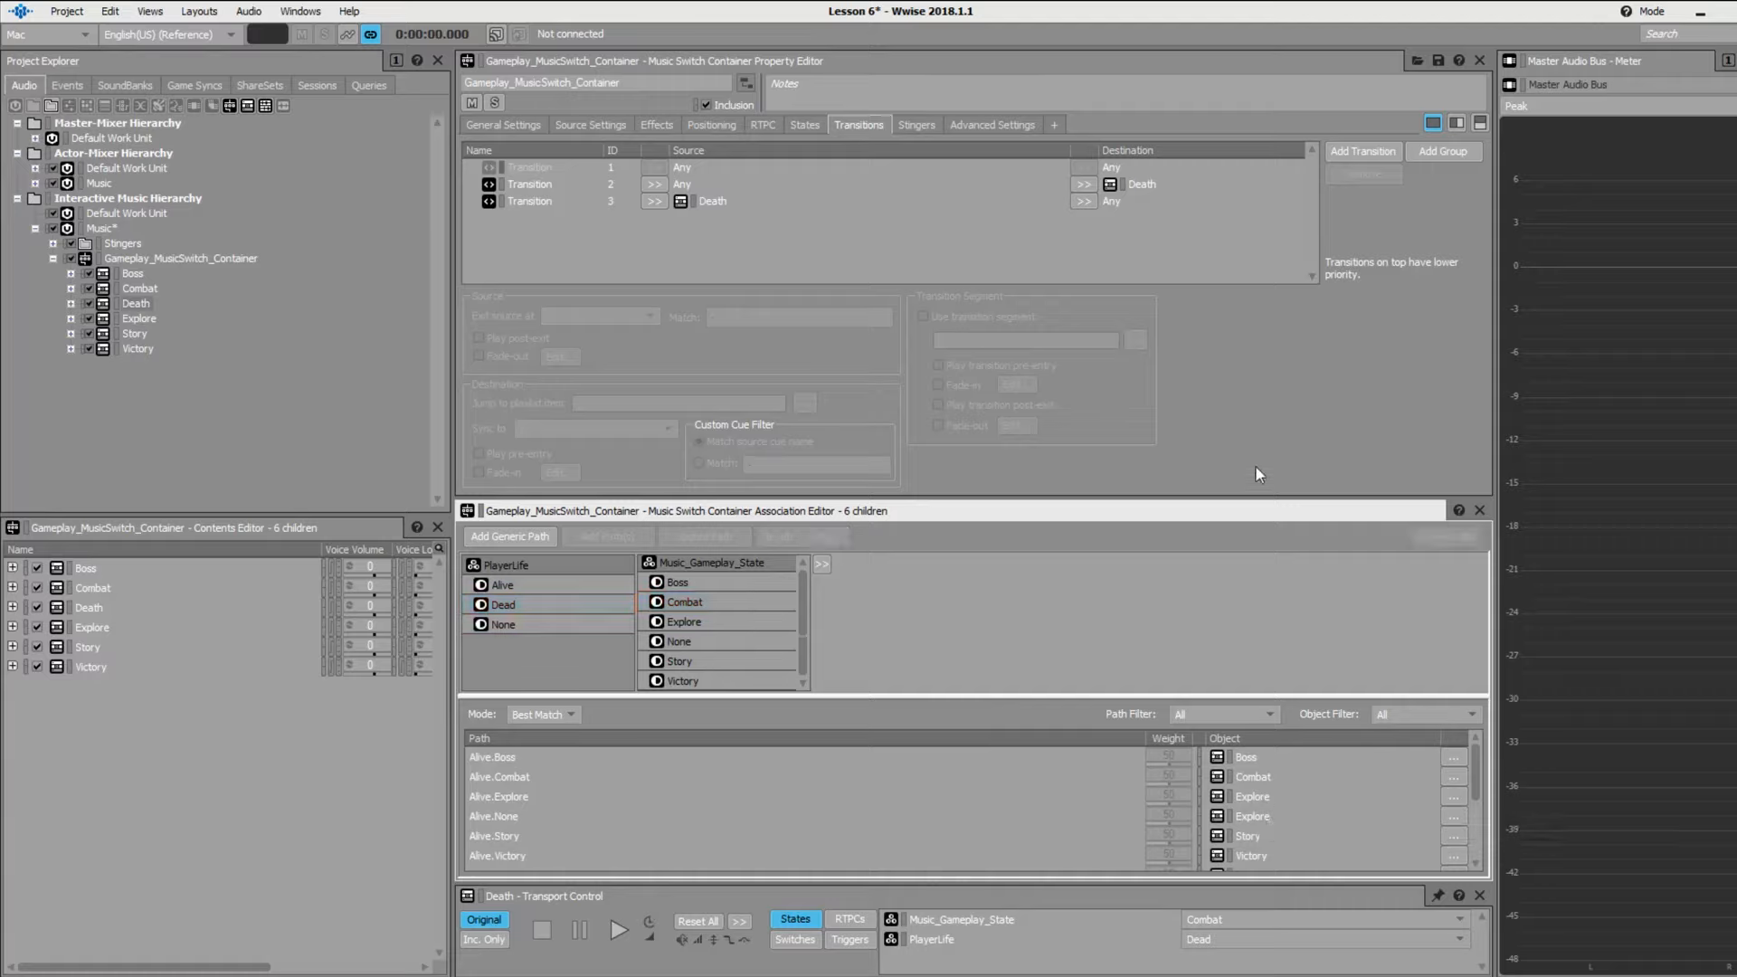
left_click(1256, 467)
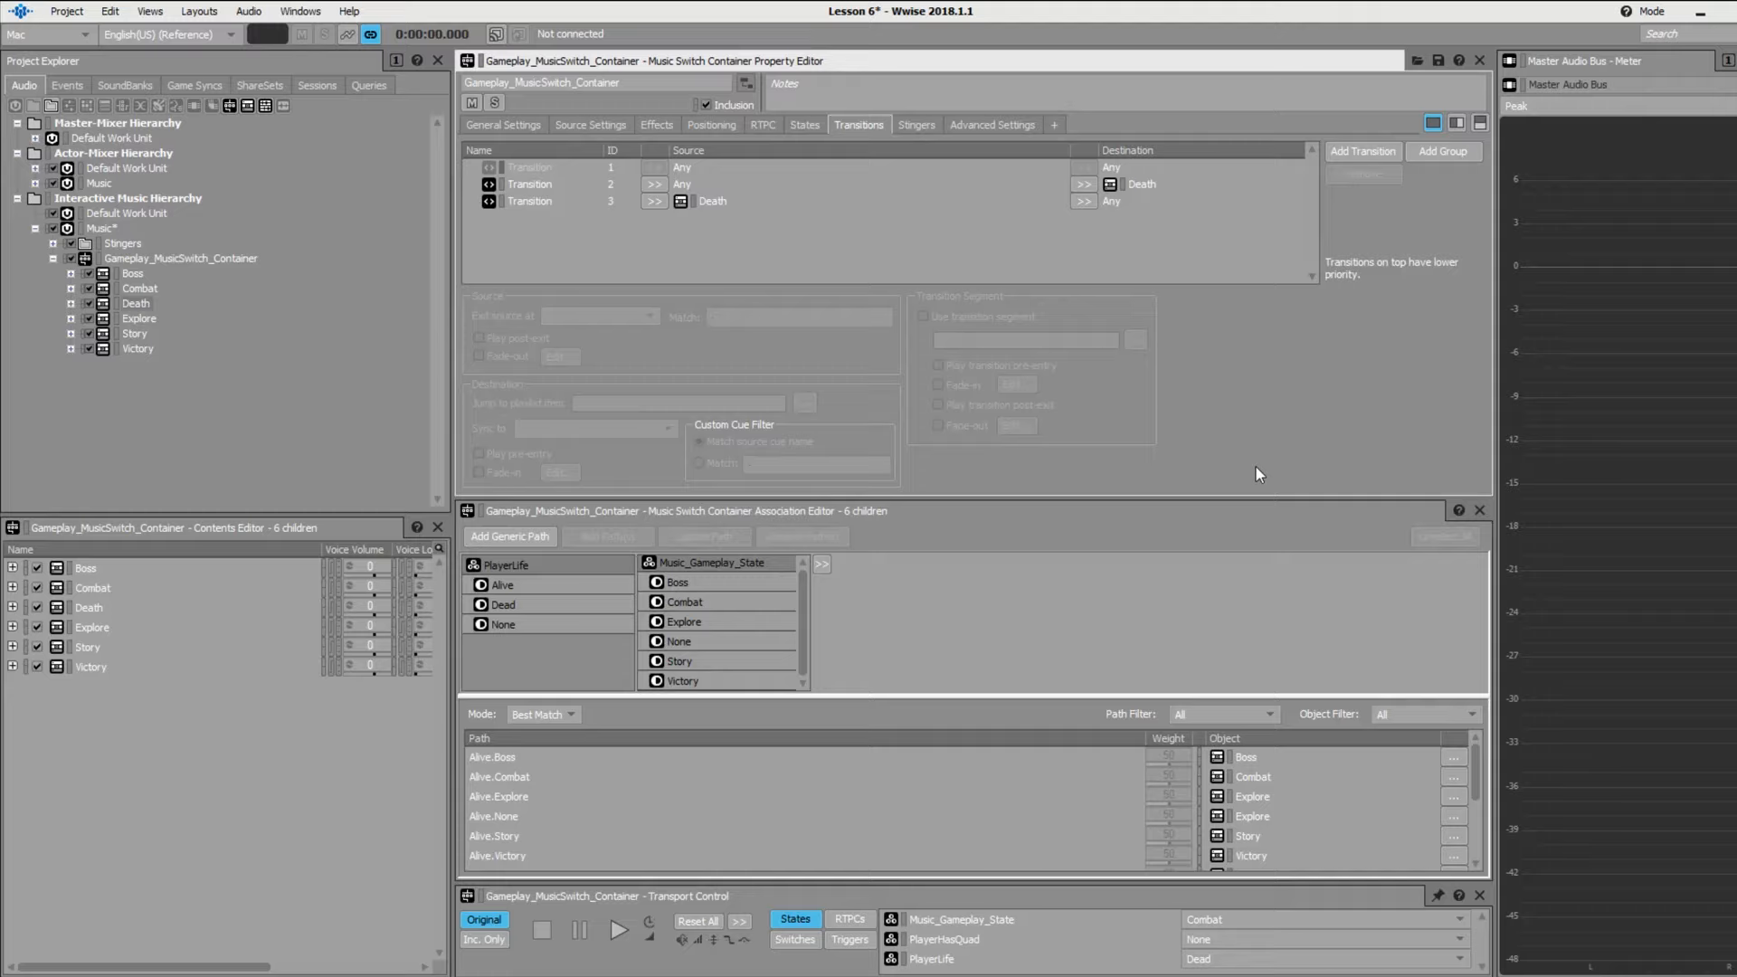
- Play Gameplay_MusicSwitch_Container with the PlayerLife state set to Alive
left_click(1443, 961)
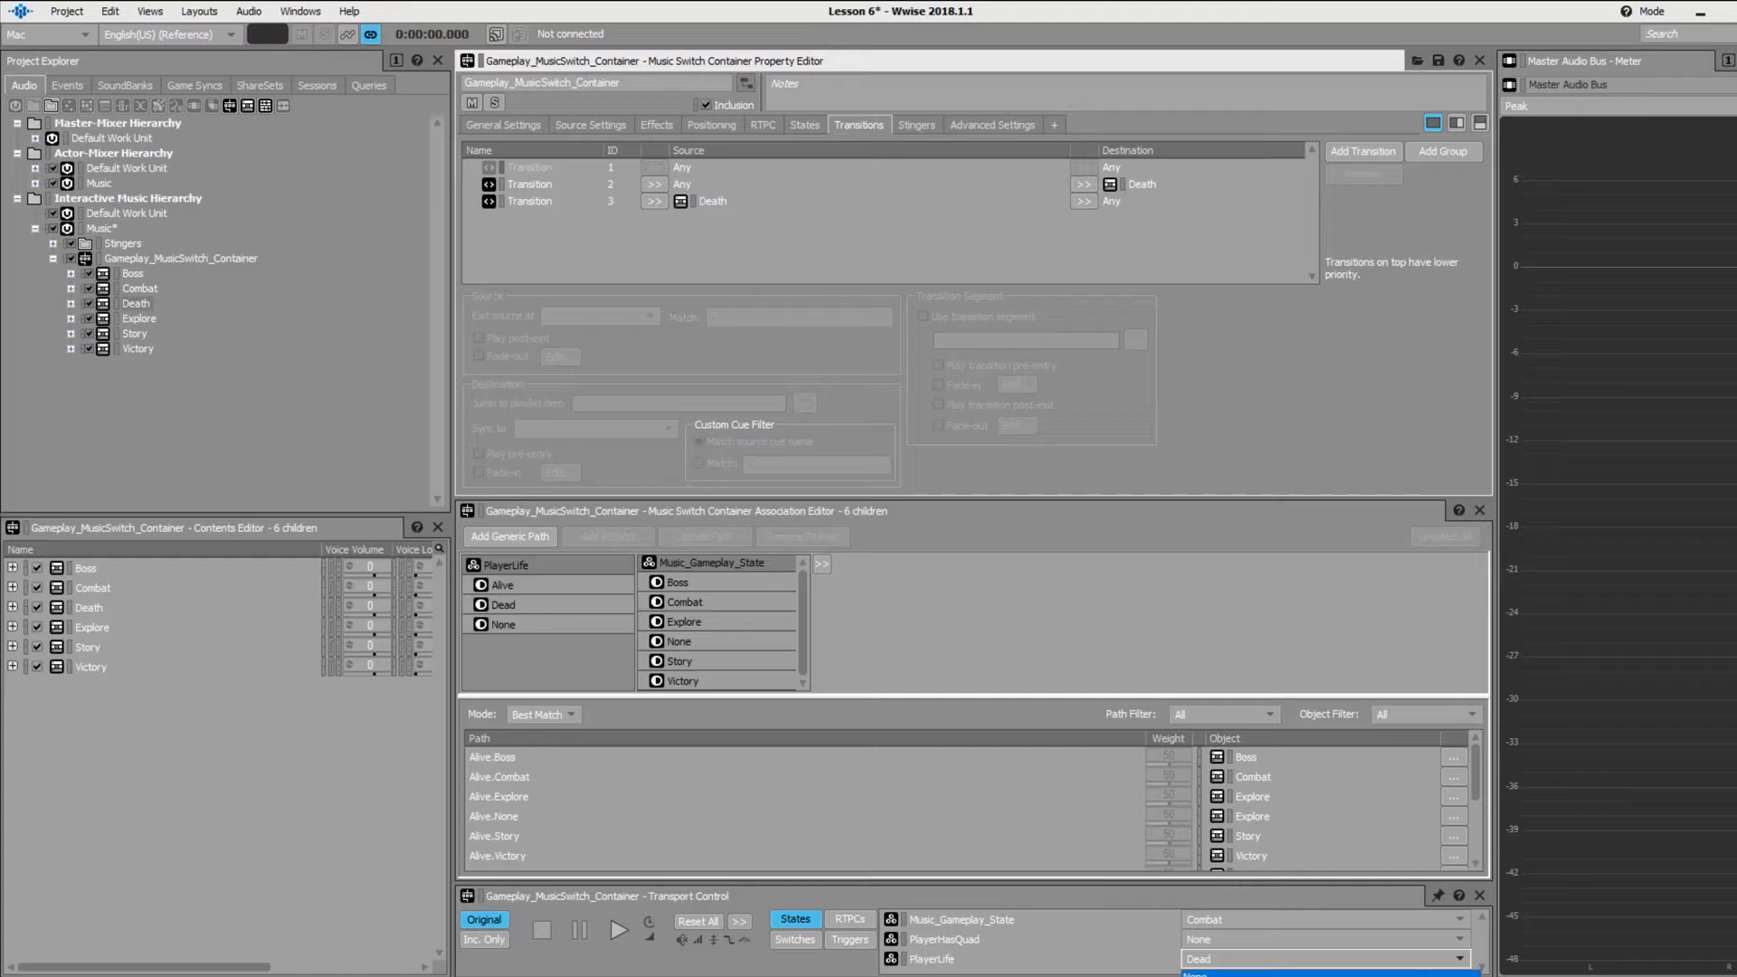
left_click(1430, 976)
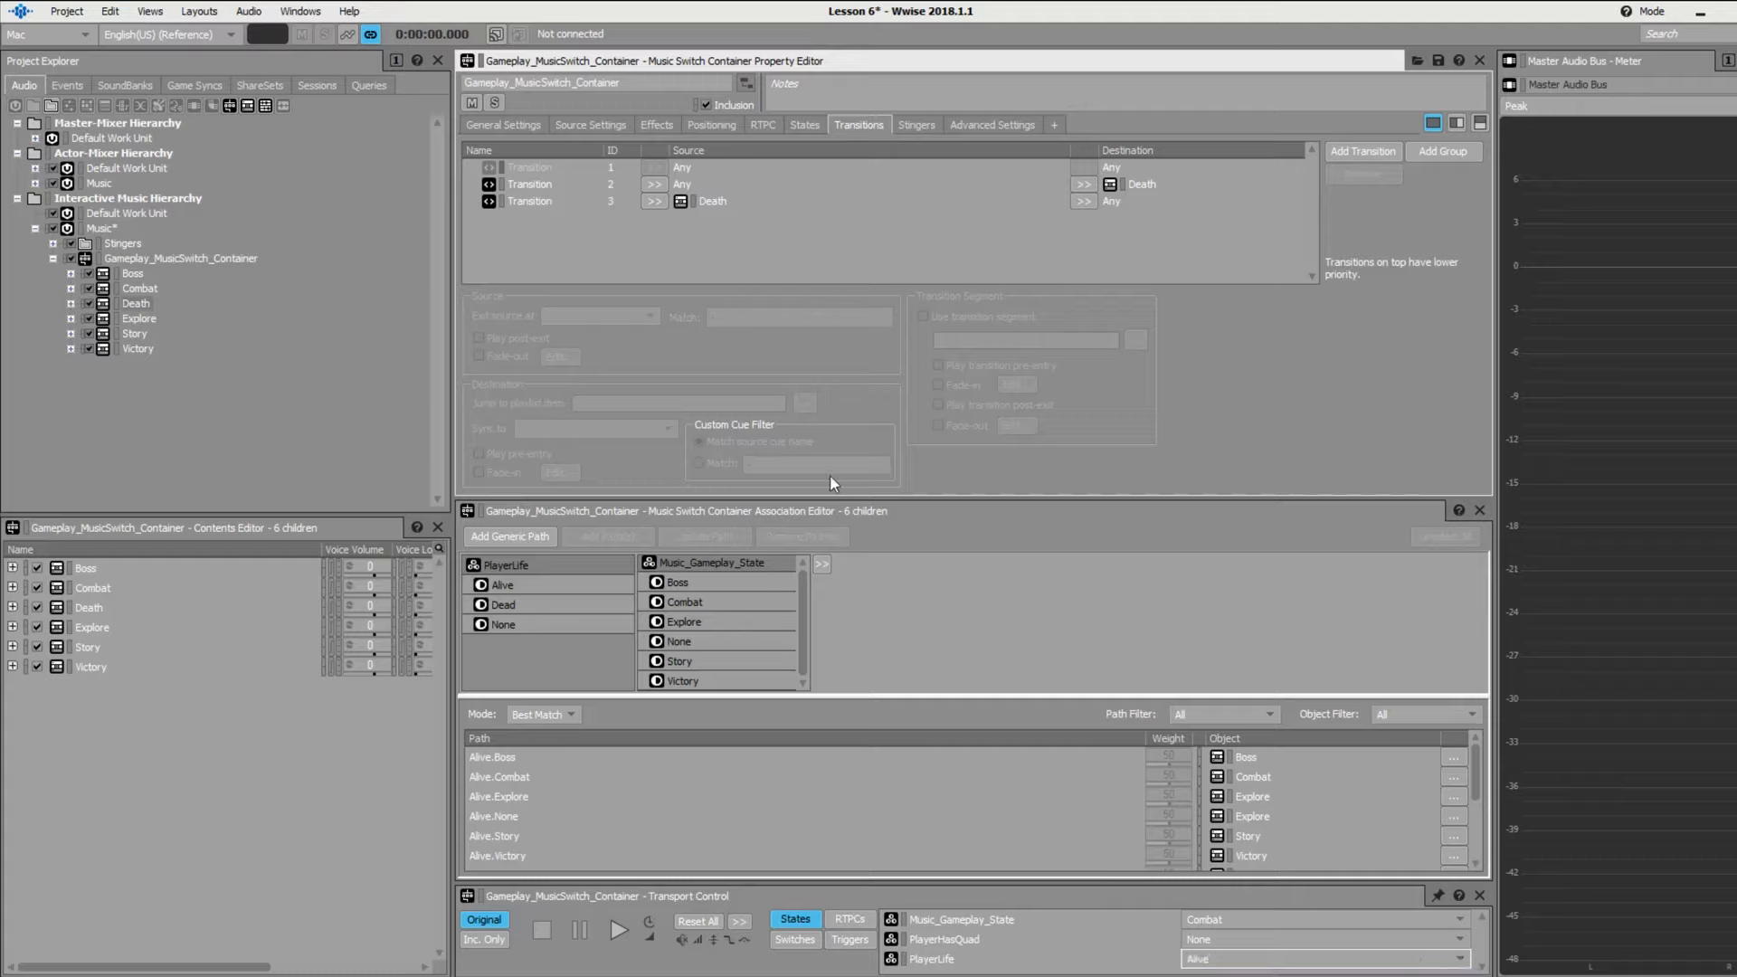
left_click(226, 298)
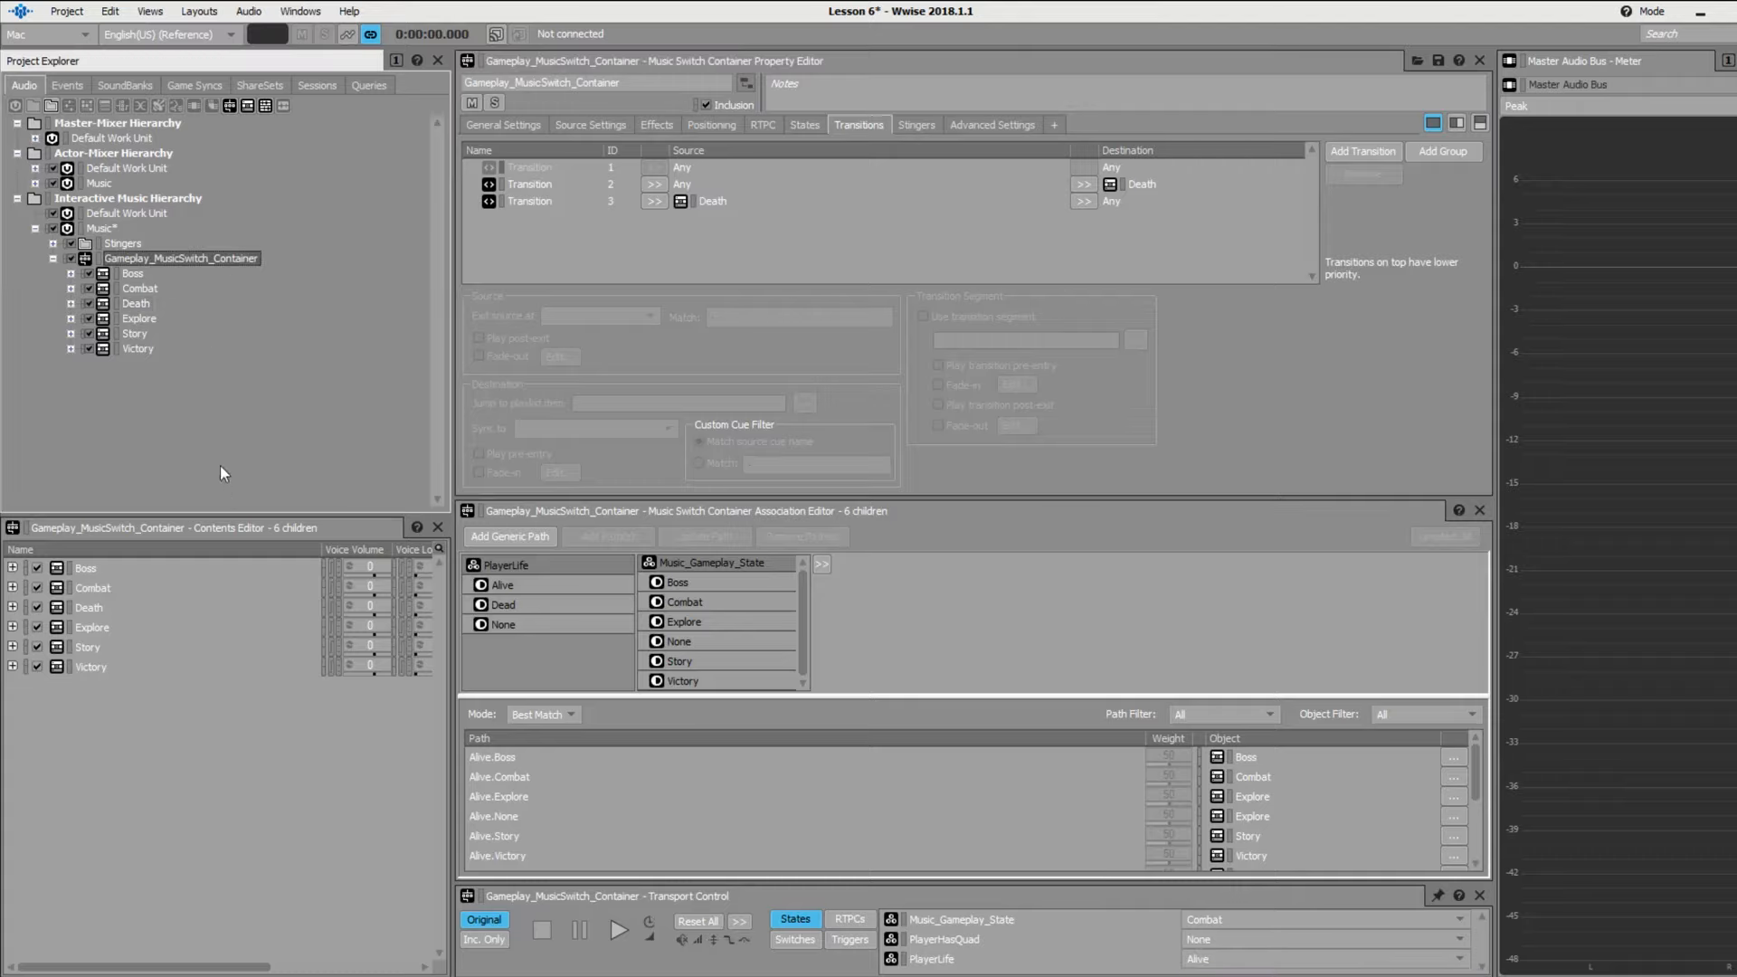
key("space")
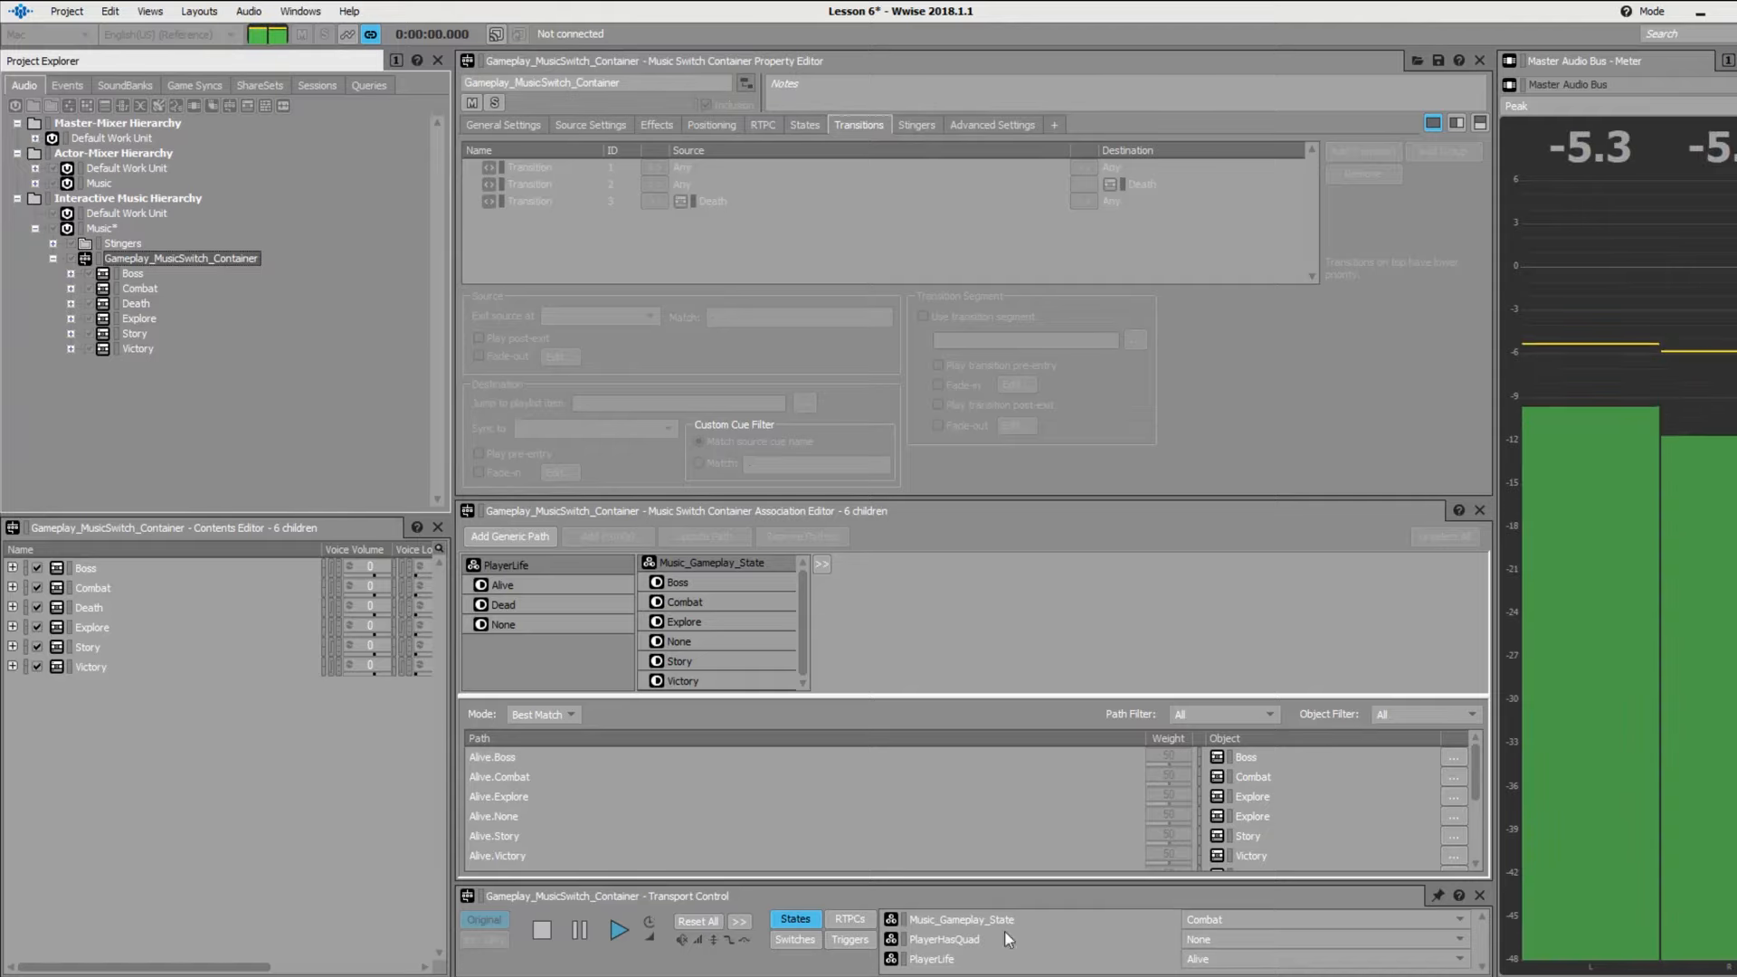
- Switch Music_Gameplay_State to Story and then to Boss during playback to audition the music changes
left_click(1381, 921)
left_click(1357, 976)
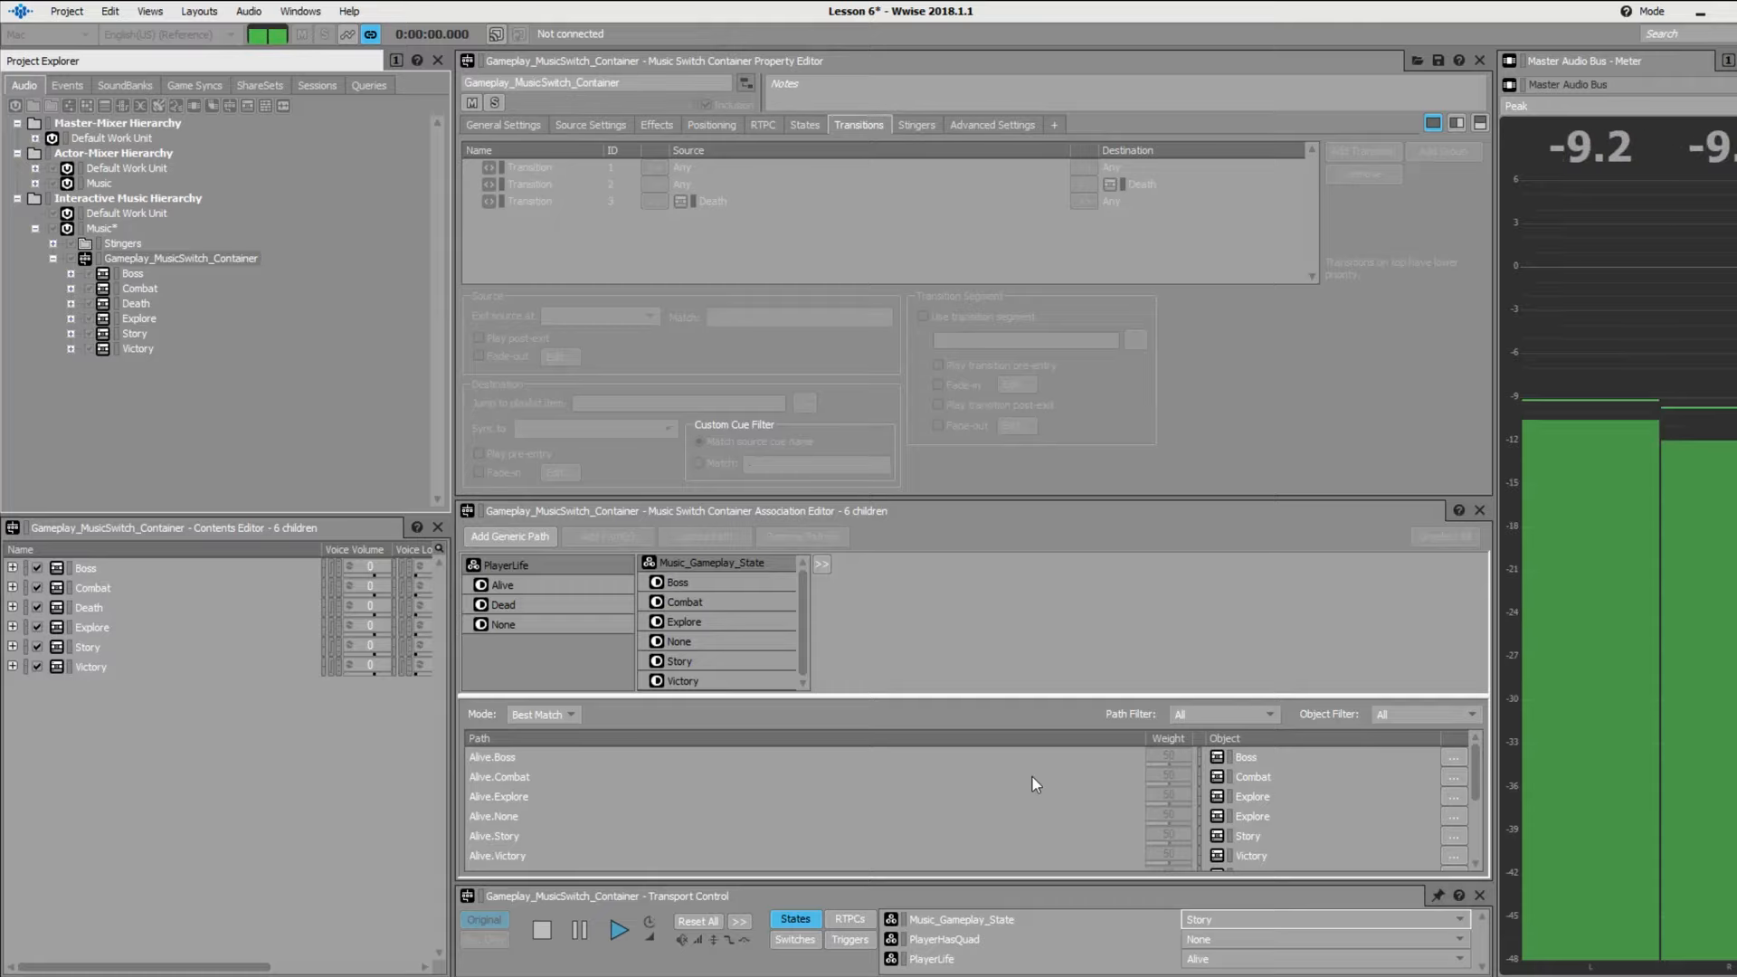
left_click(1377, 920)
left_click(1349, 950)
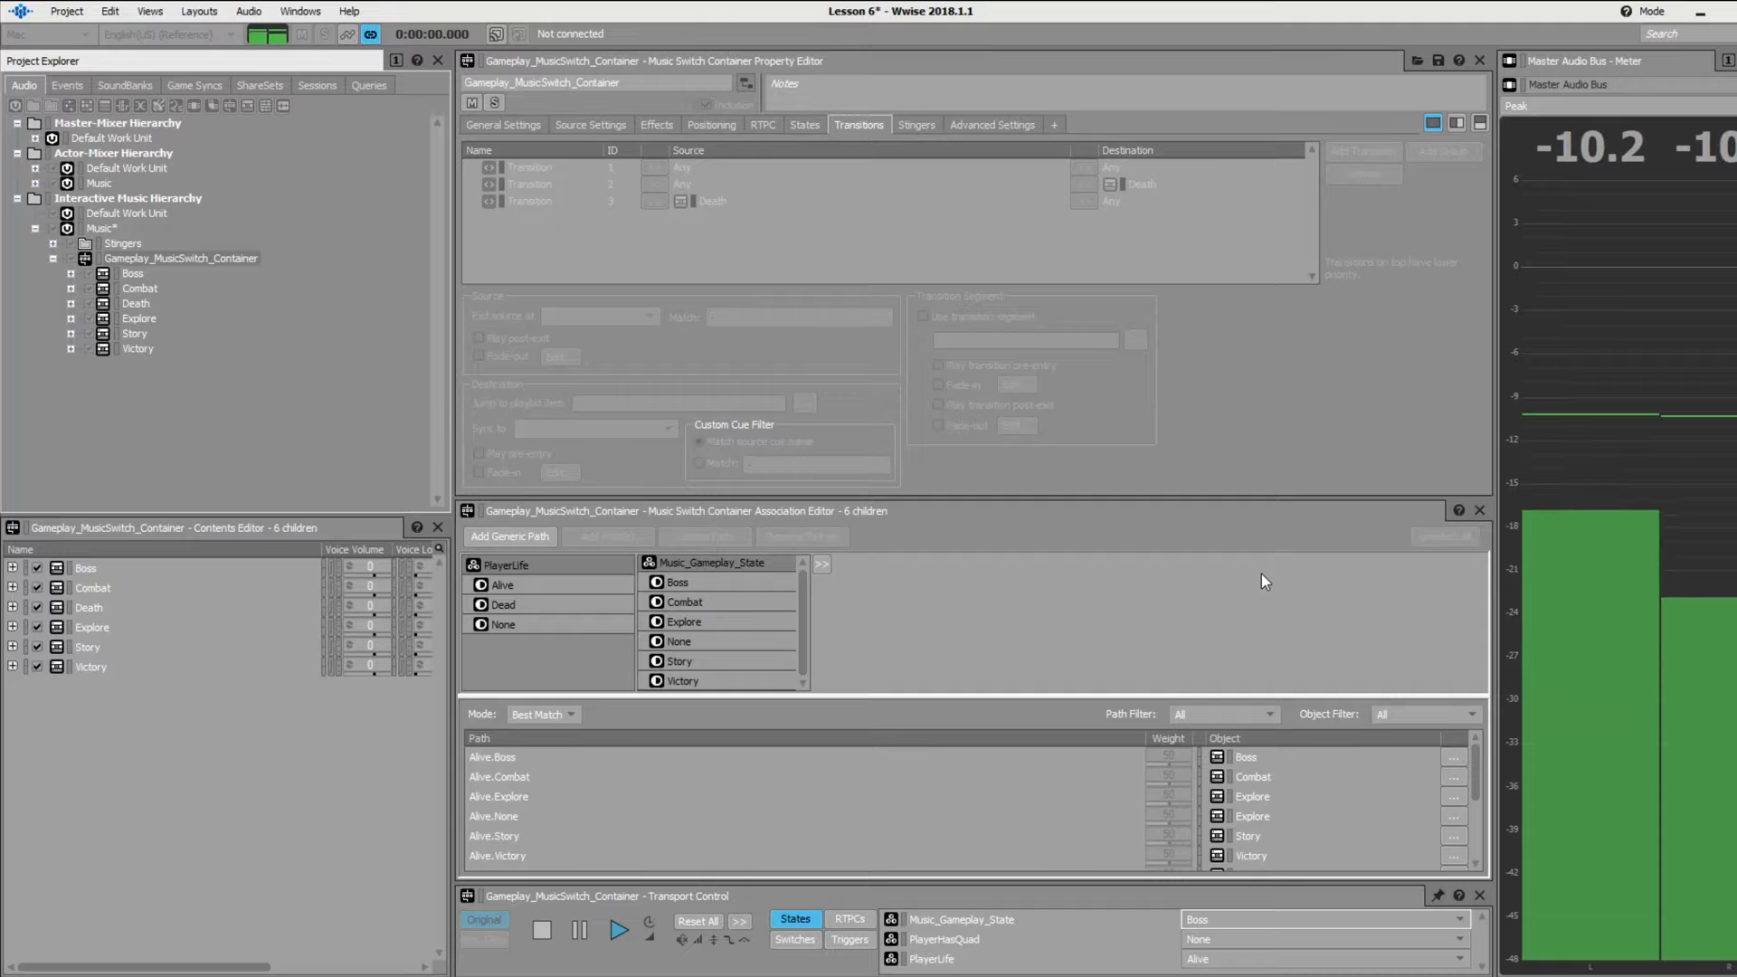
- Stop playback and set the default Any-to-Any transition to exit the source at Next Bar
key("space")
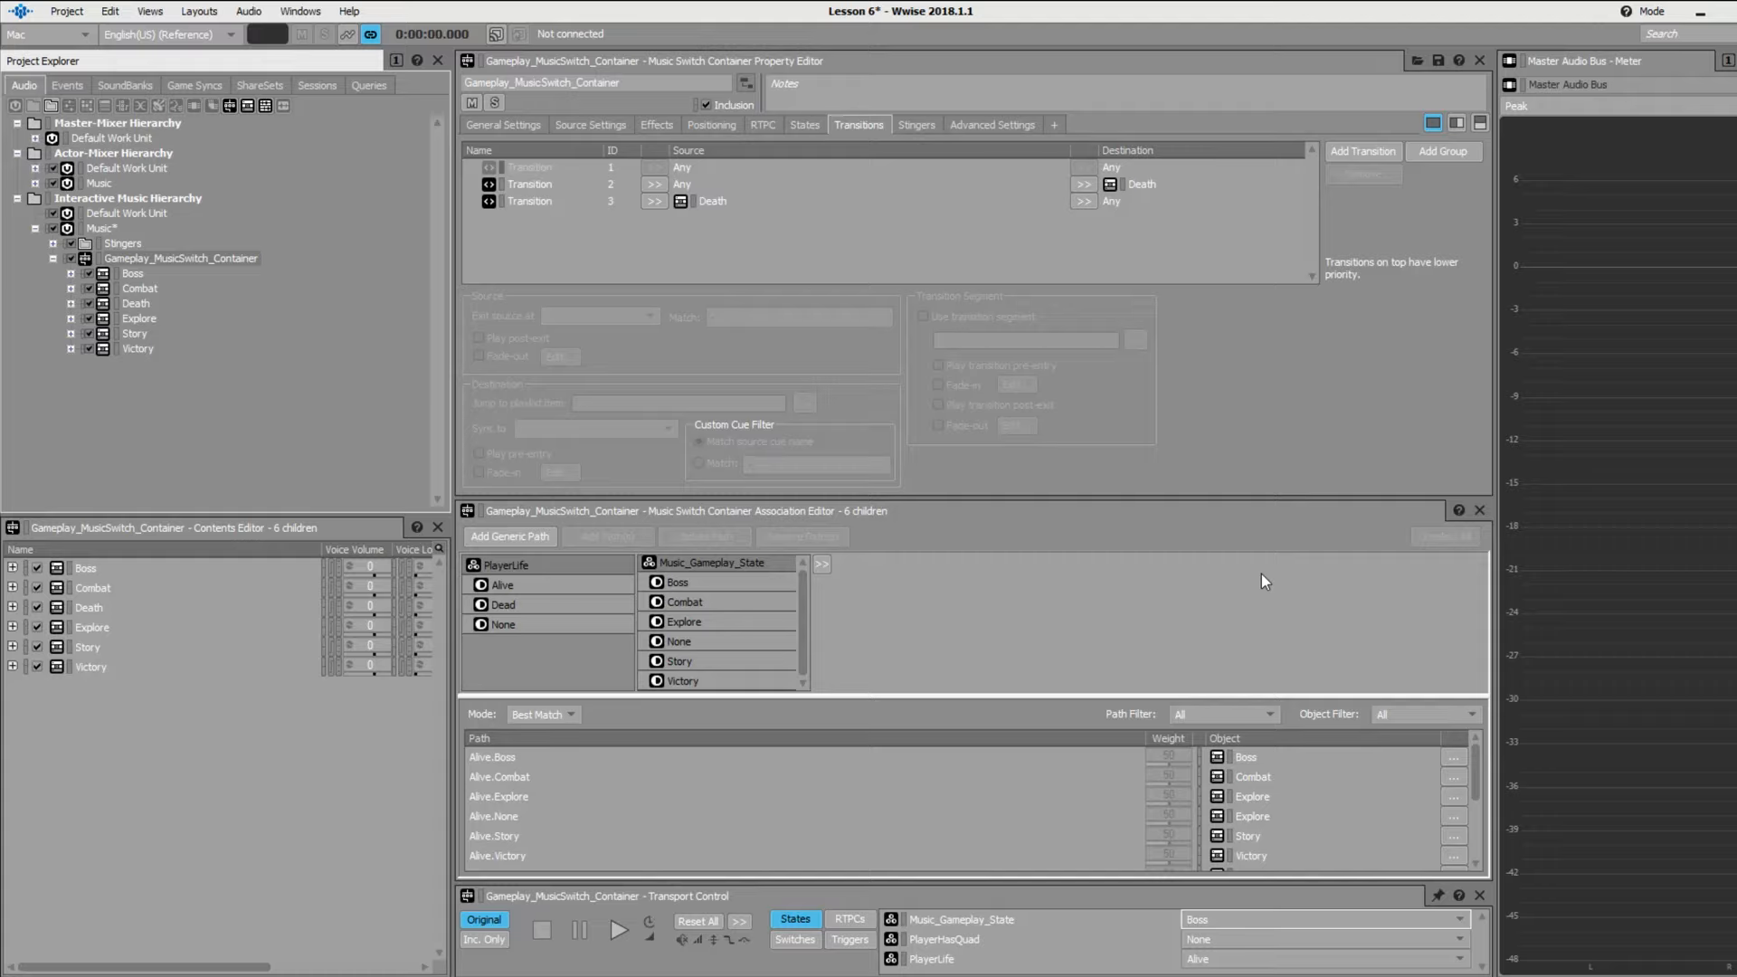
left_click(681, 169)
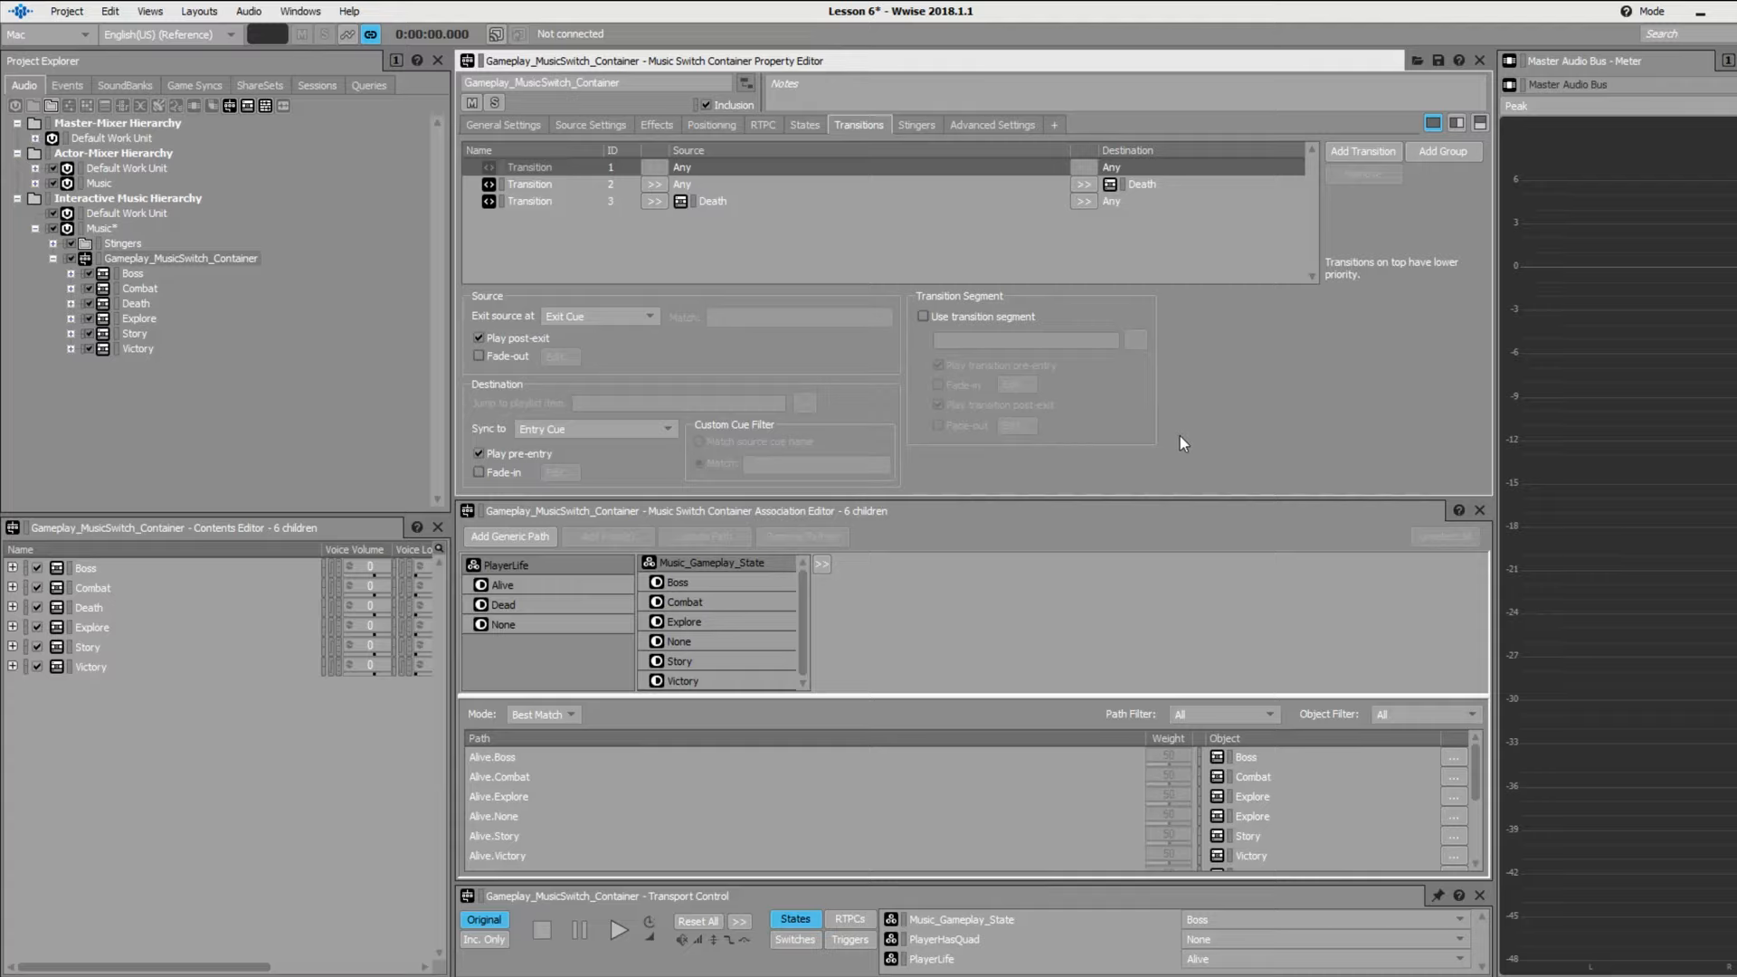
left_click(639, 318)
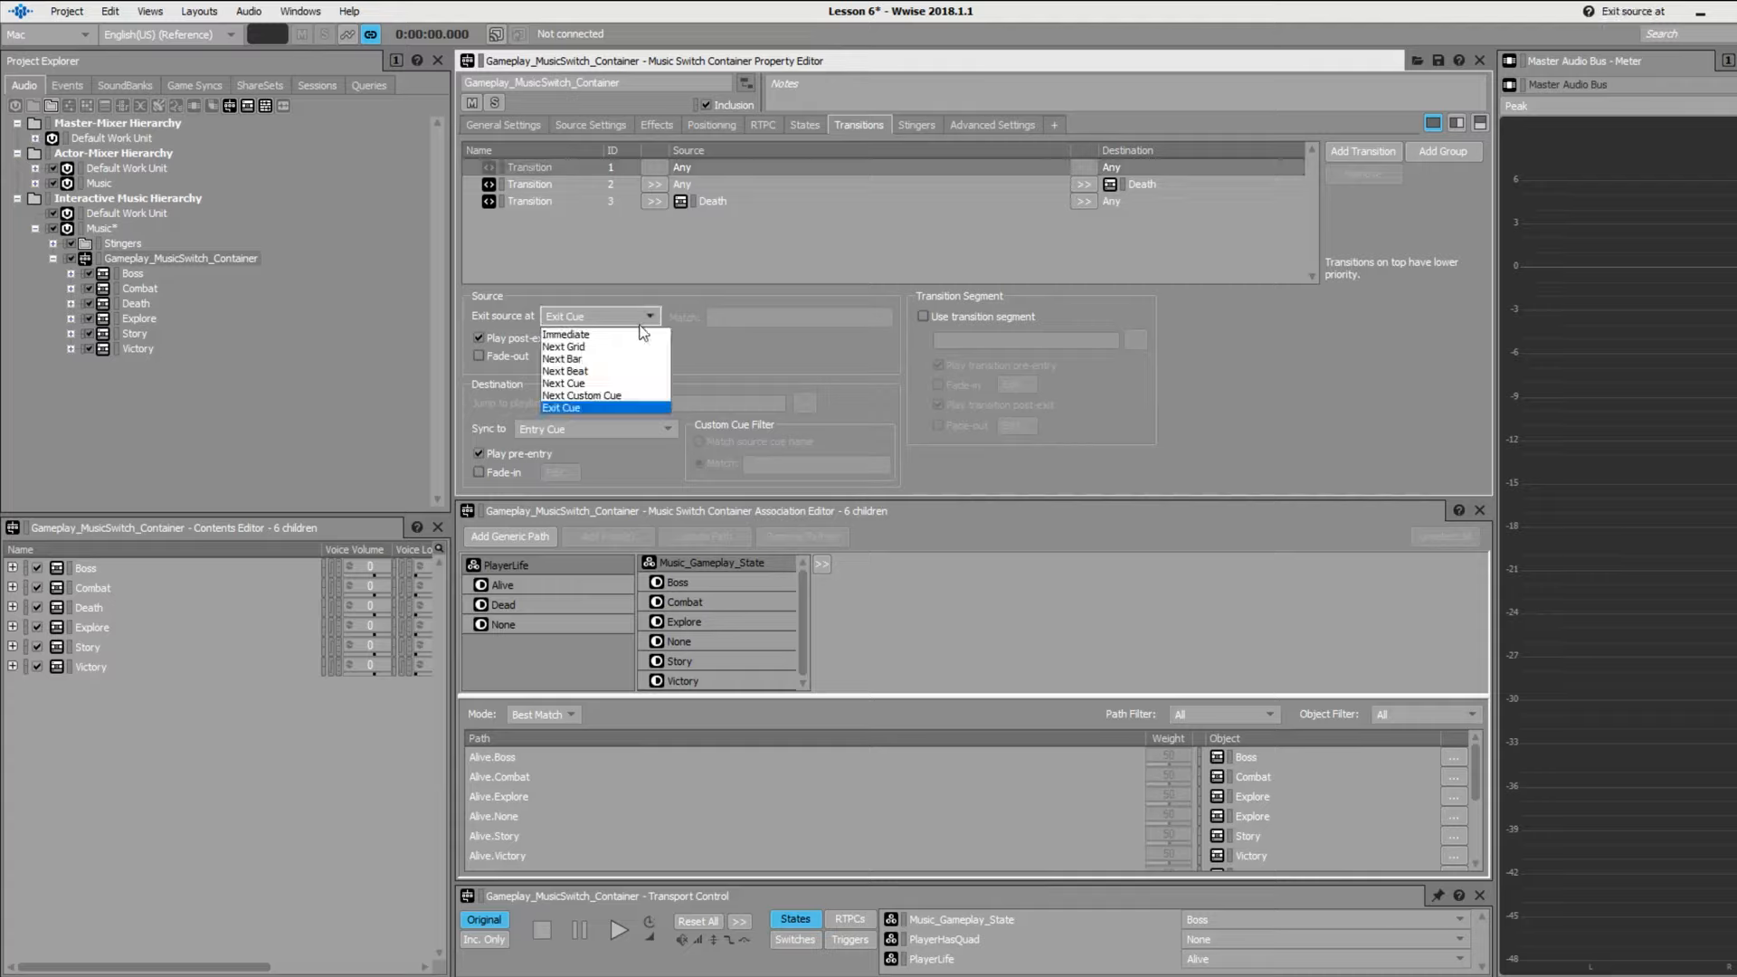
left_click(639, 371)
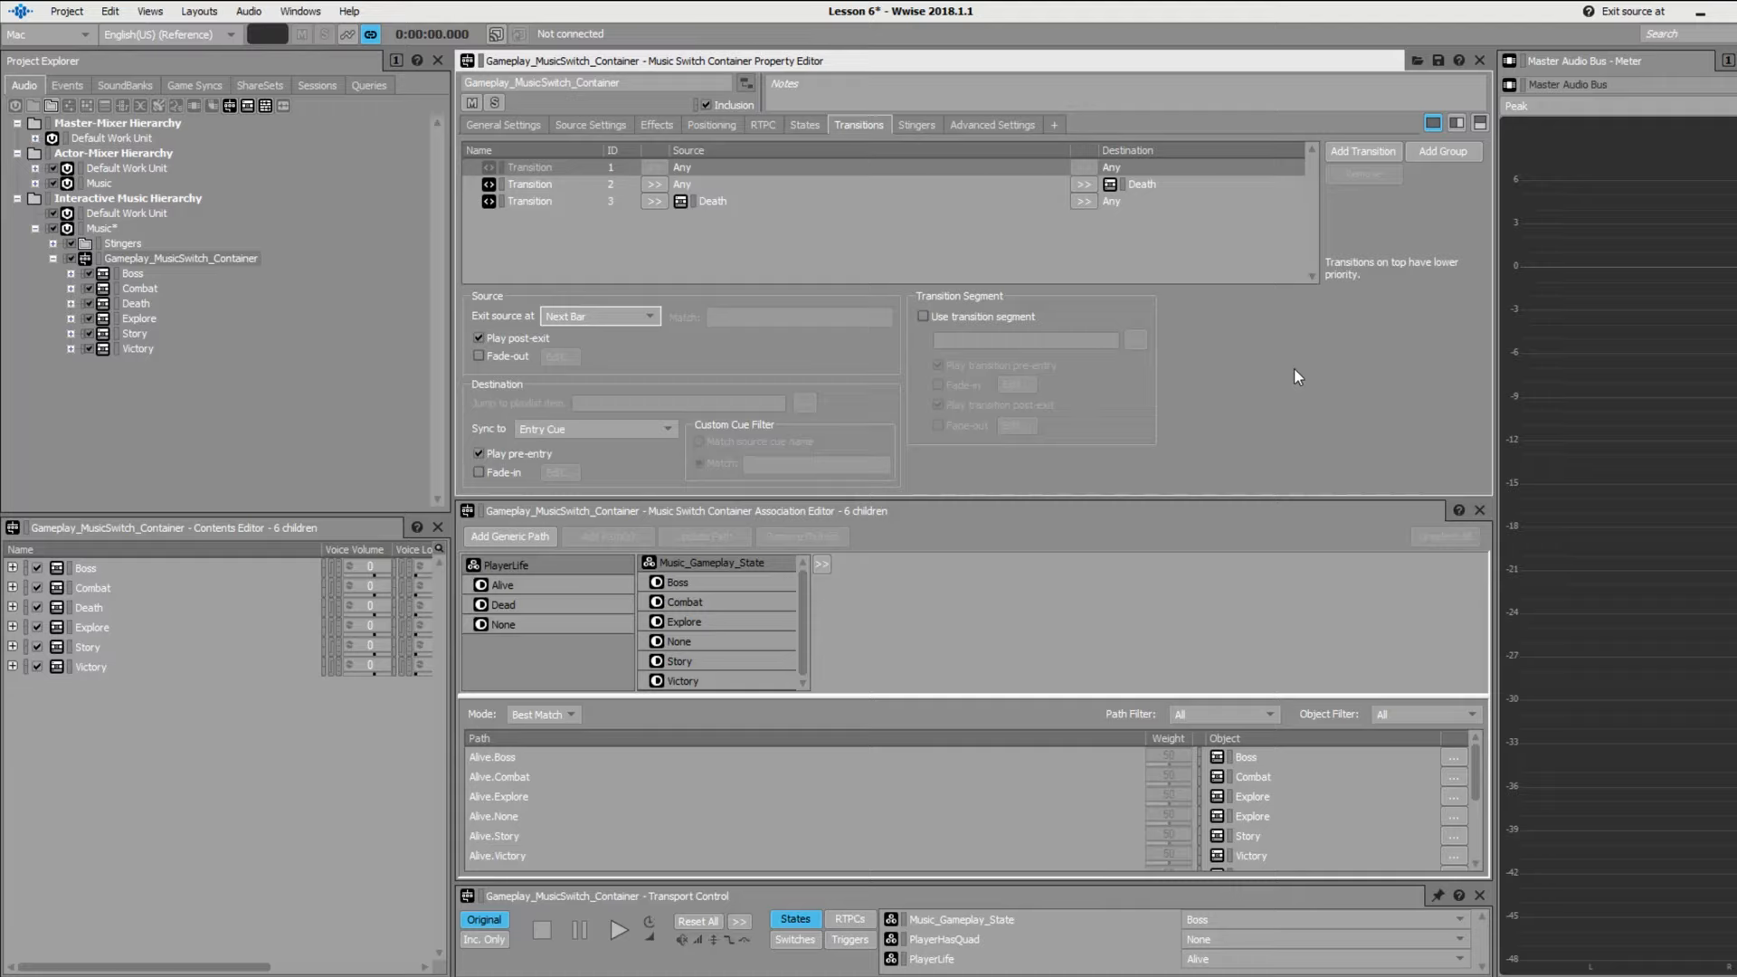
- Set Music_Gameplay_State to Explore and start playback of Gameplay_MusicSwitch_Container
left_click(1416, 918)
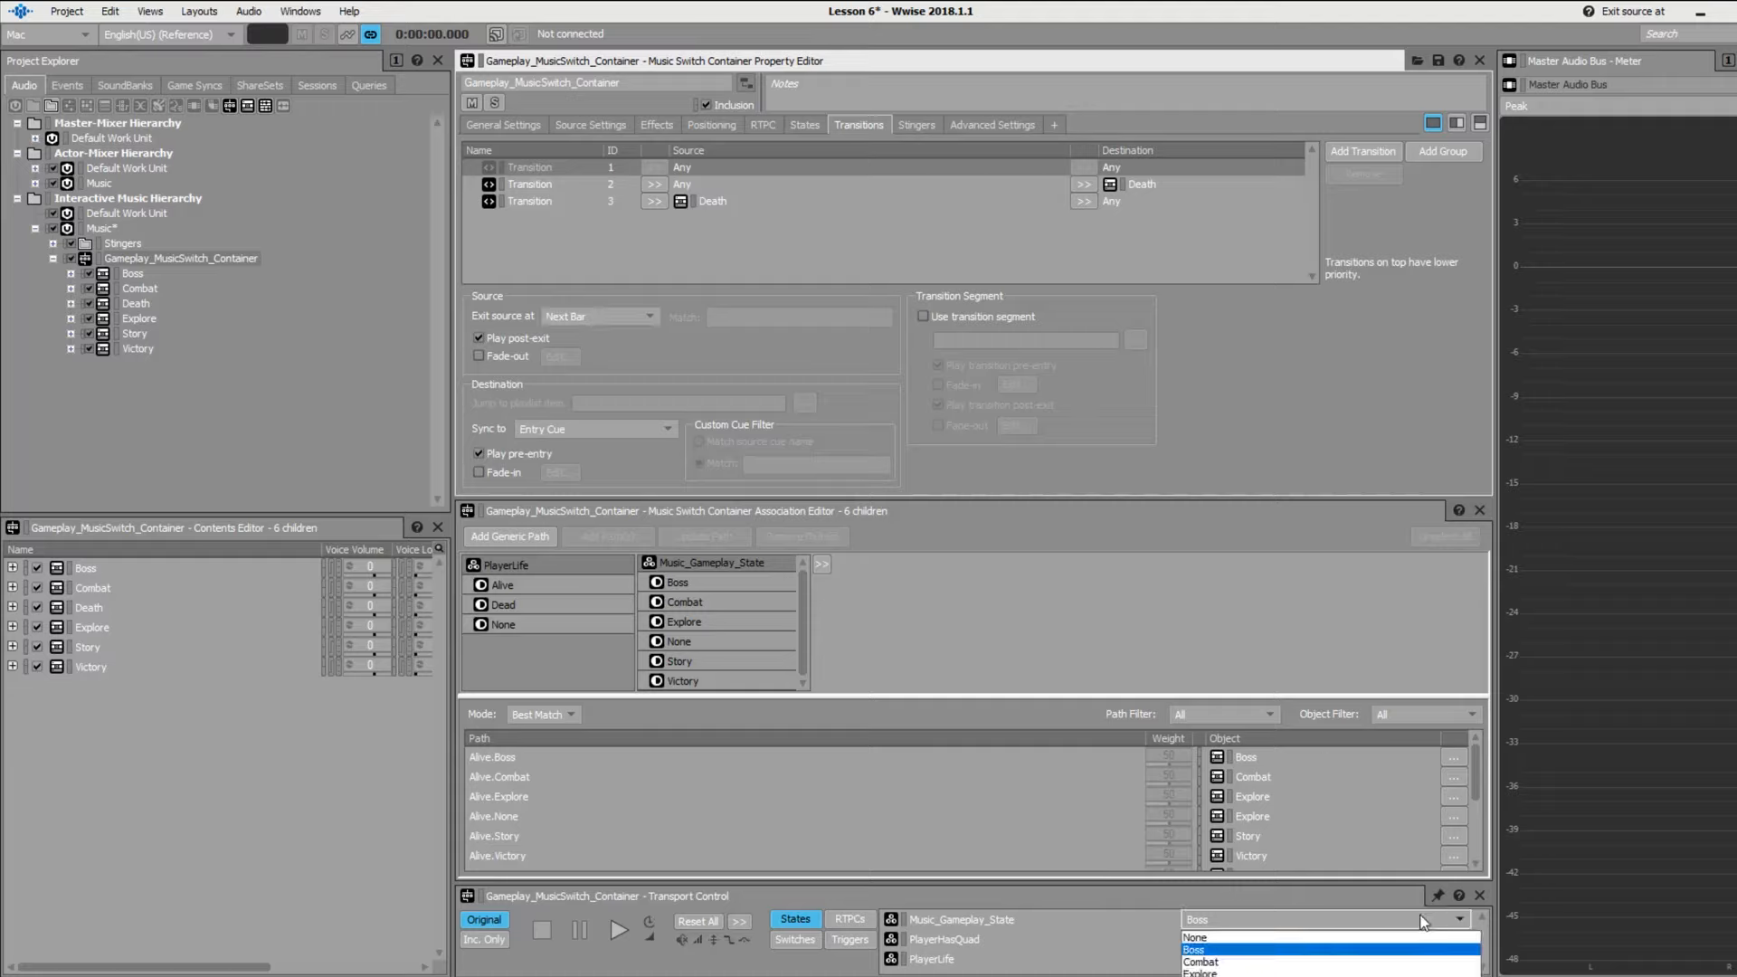
left_click(1329, 966)
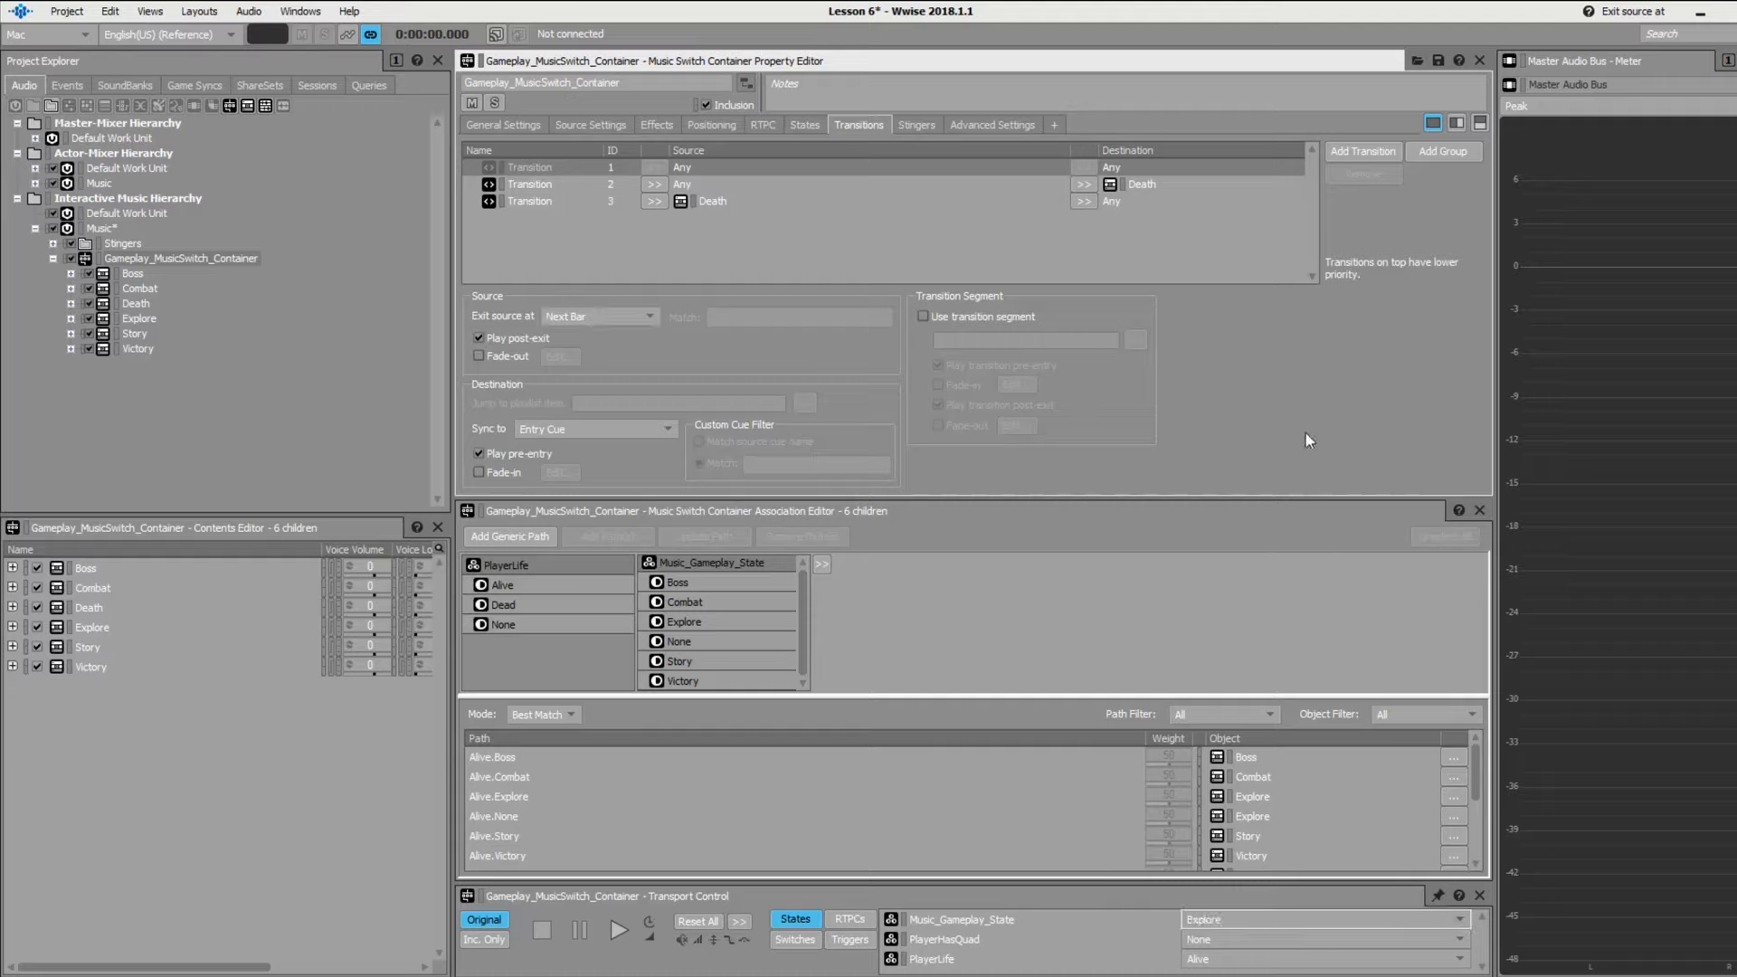
key("space")
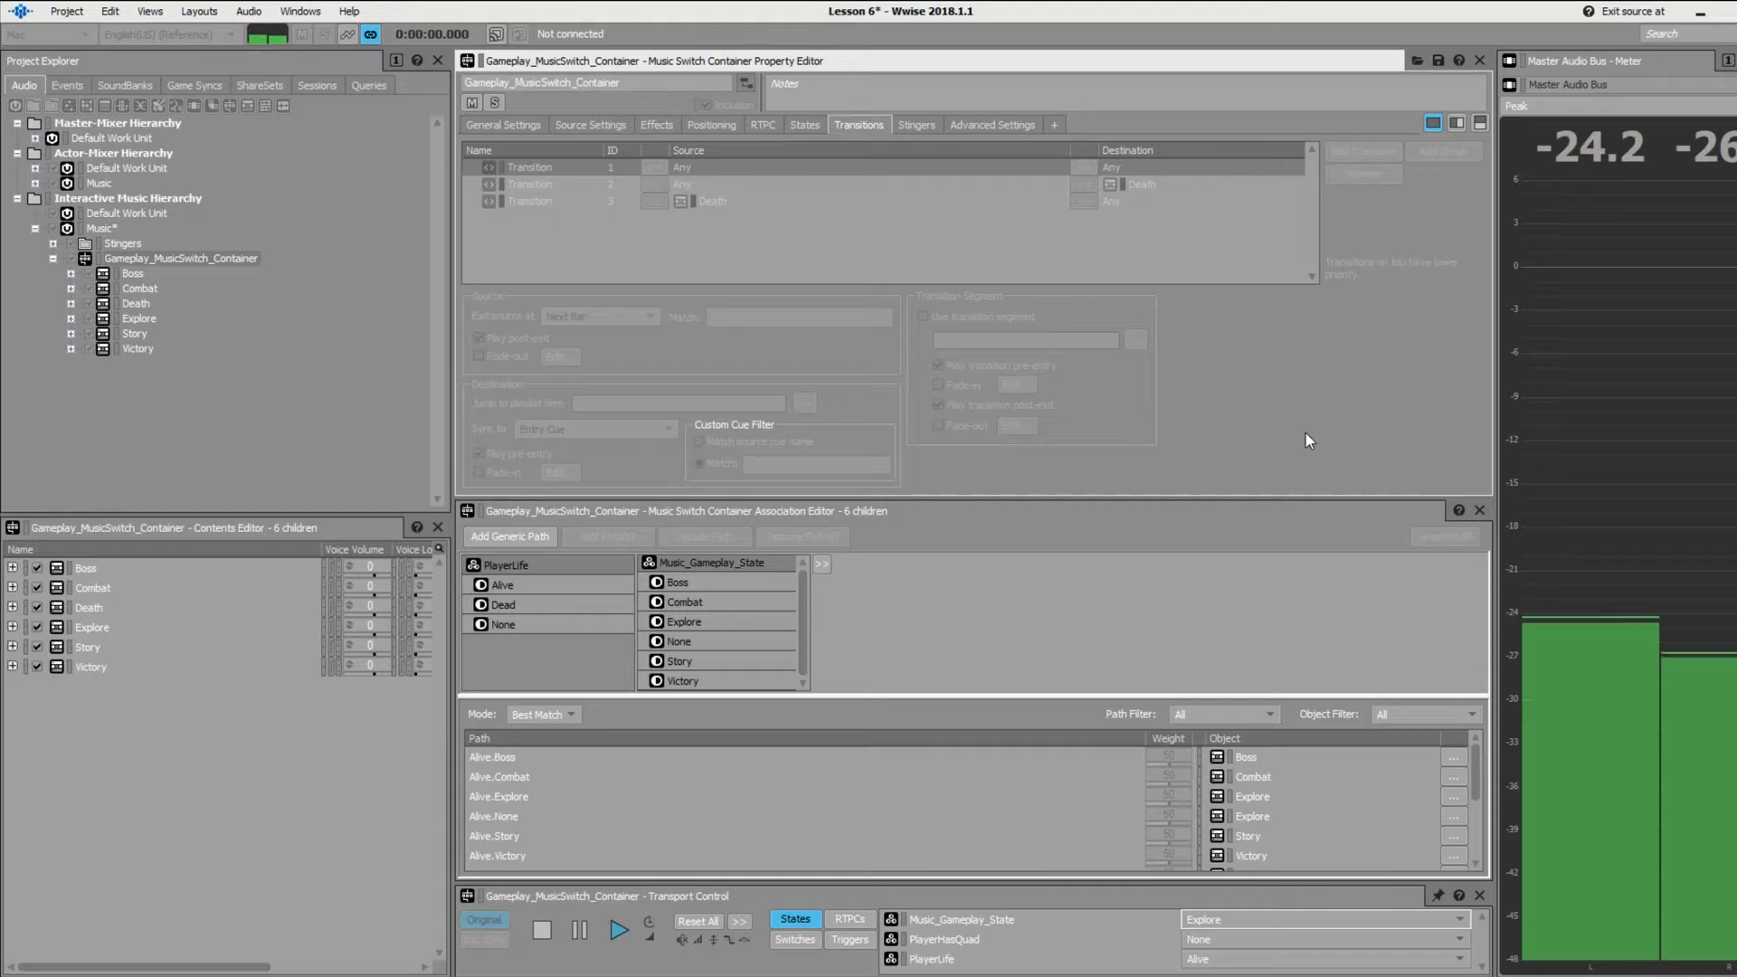
- Audition the changes during playback by switching Music_Gameplay_State to Story and Boss, and finally PlayerLife to Dead
left_click(1440, 918)
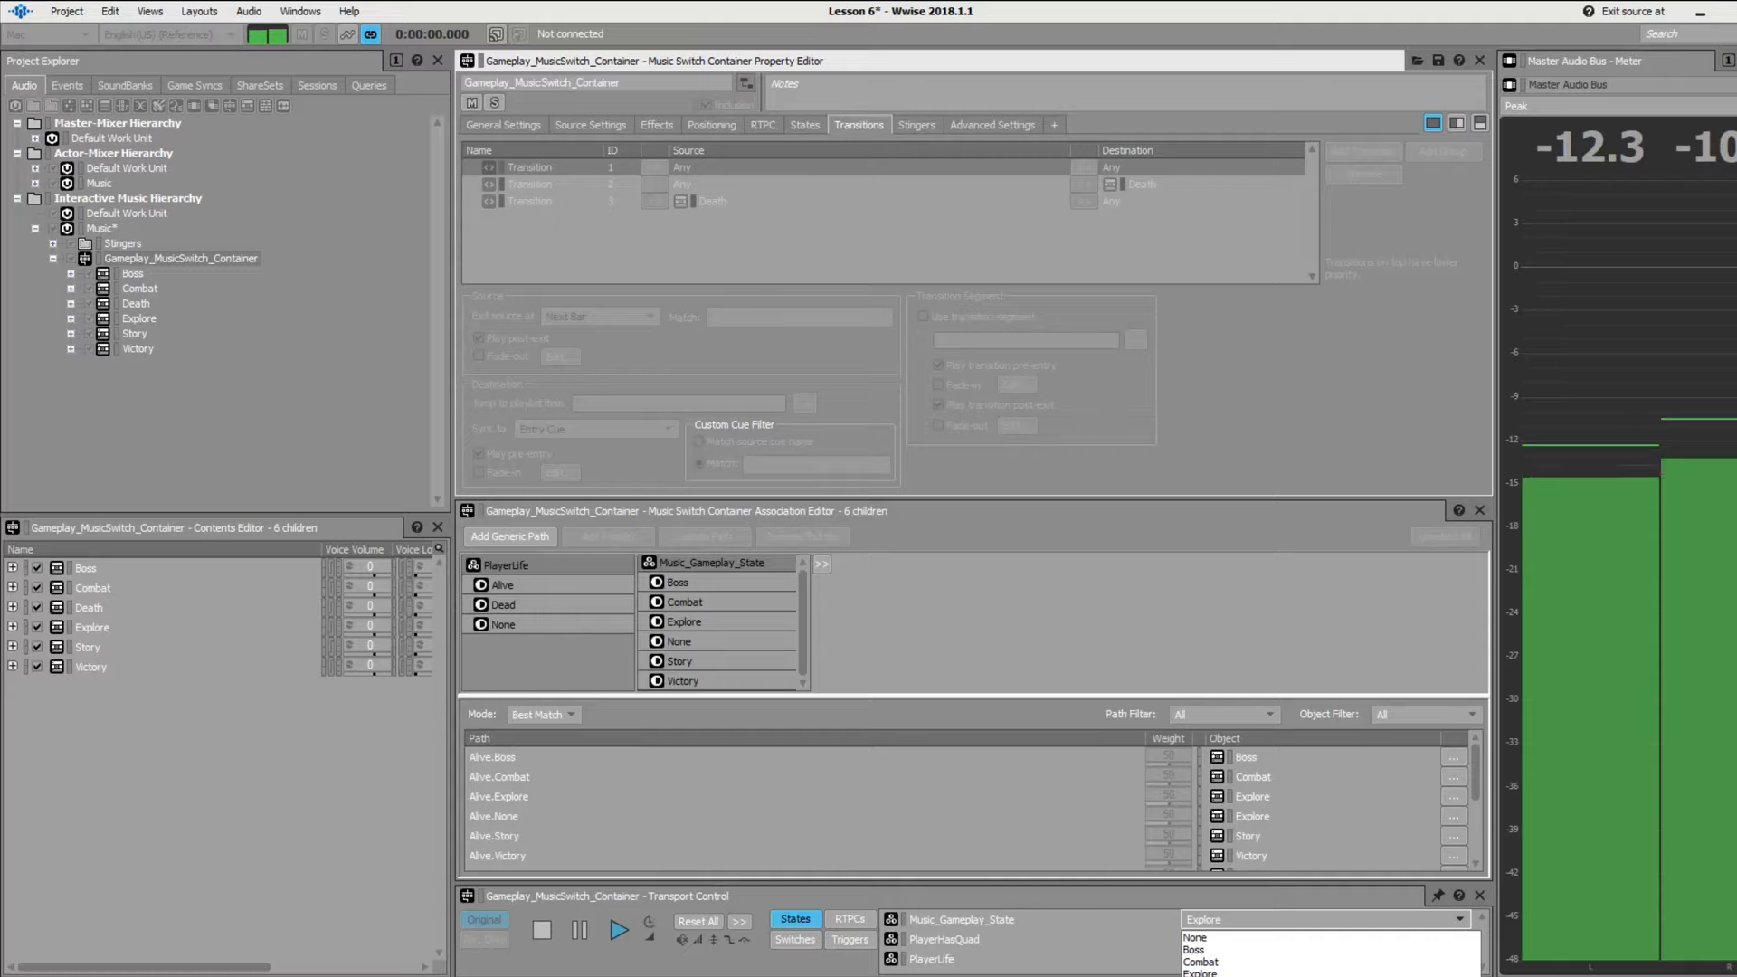
left_click(1339, 976)
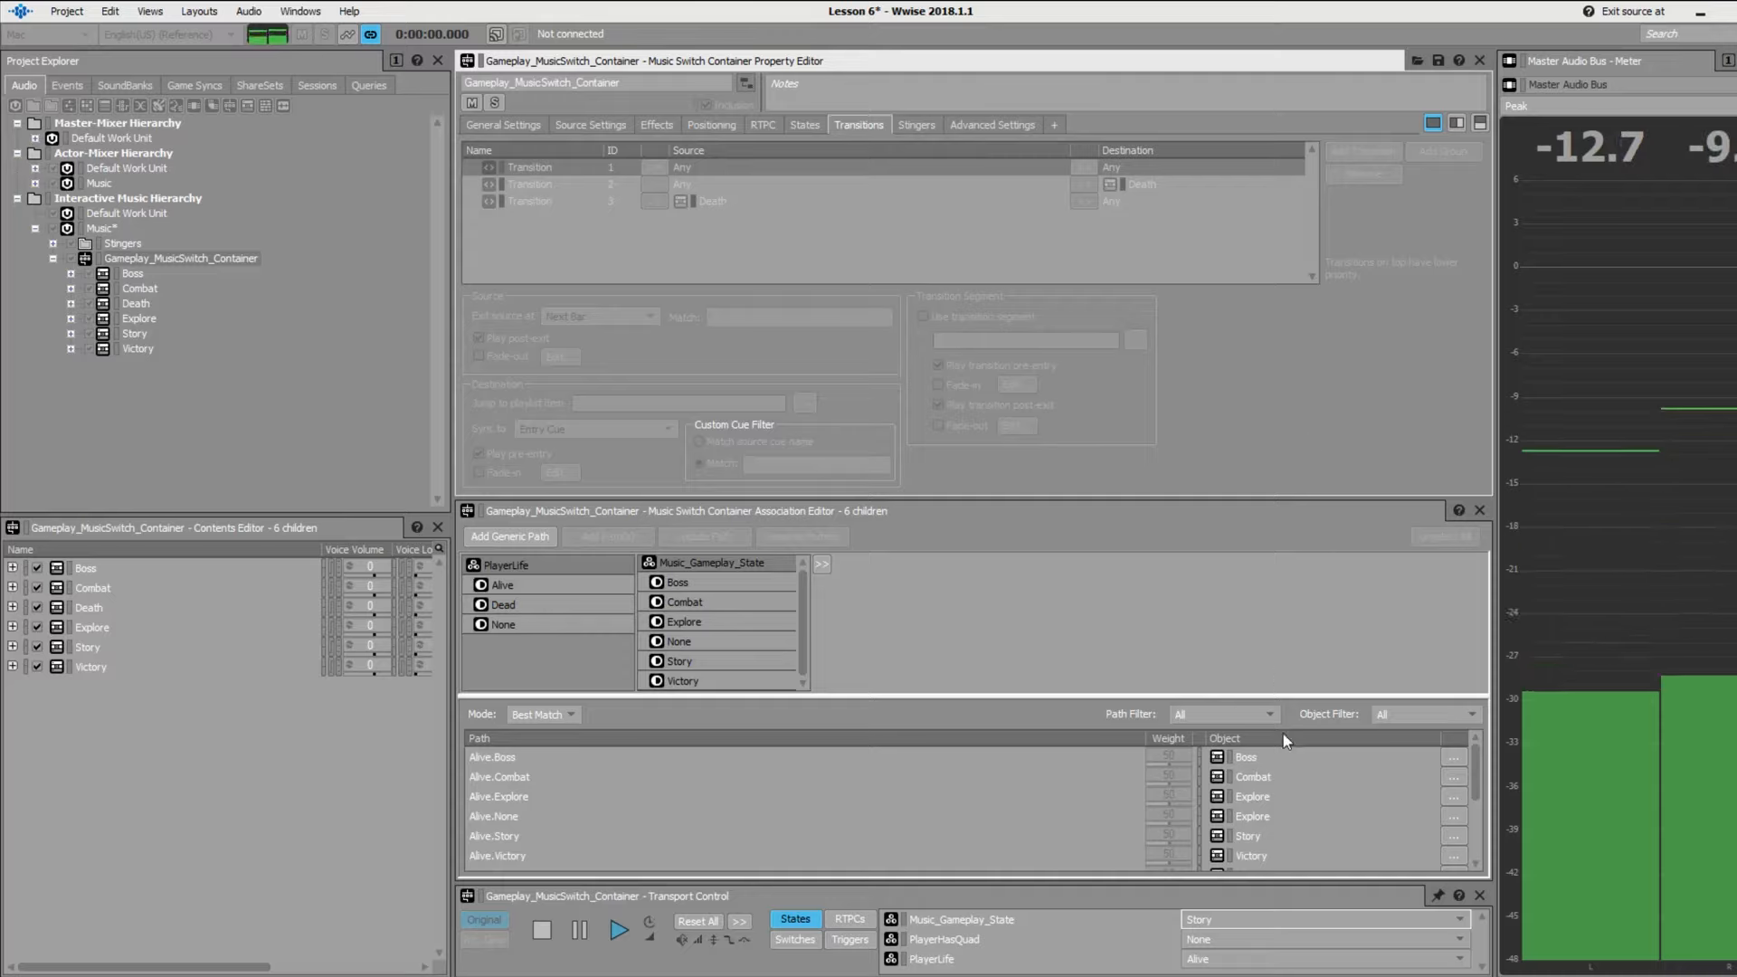
left_click(1404, 919)
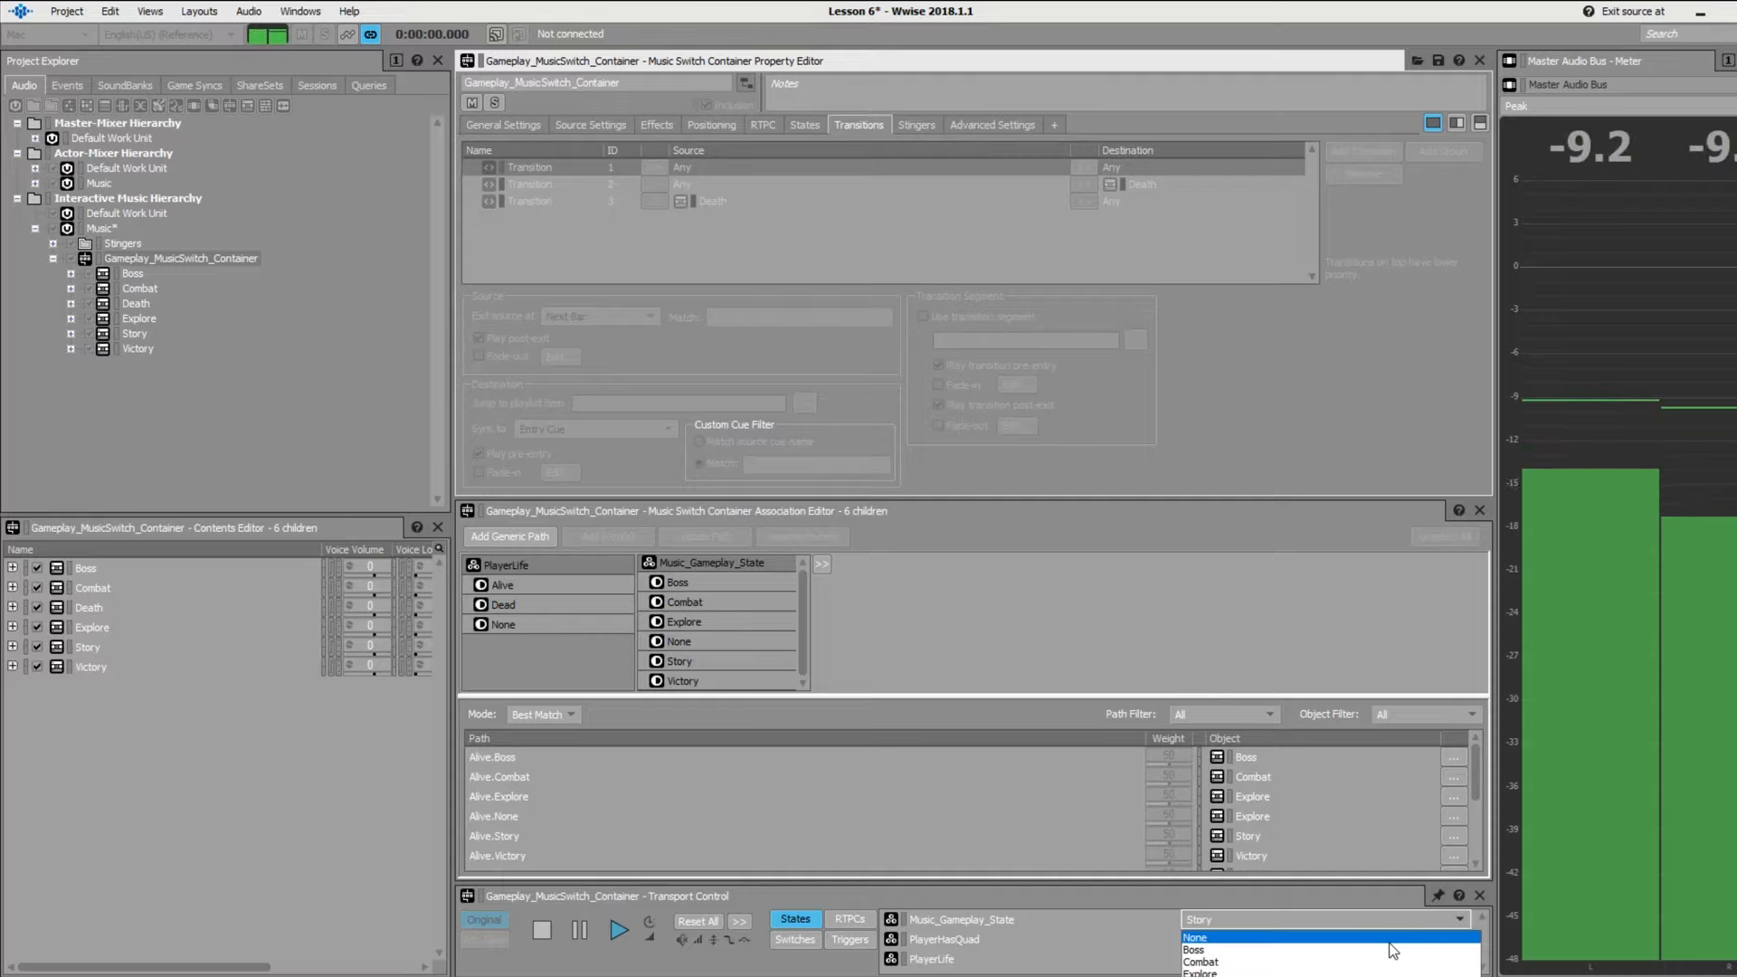
left_click(1393, 950)
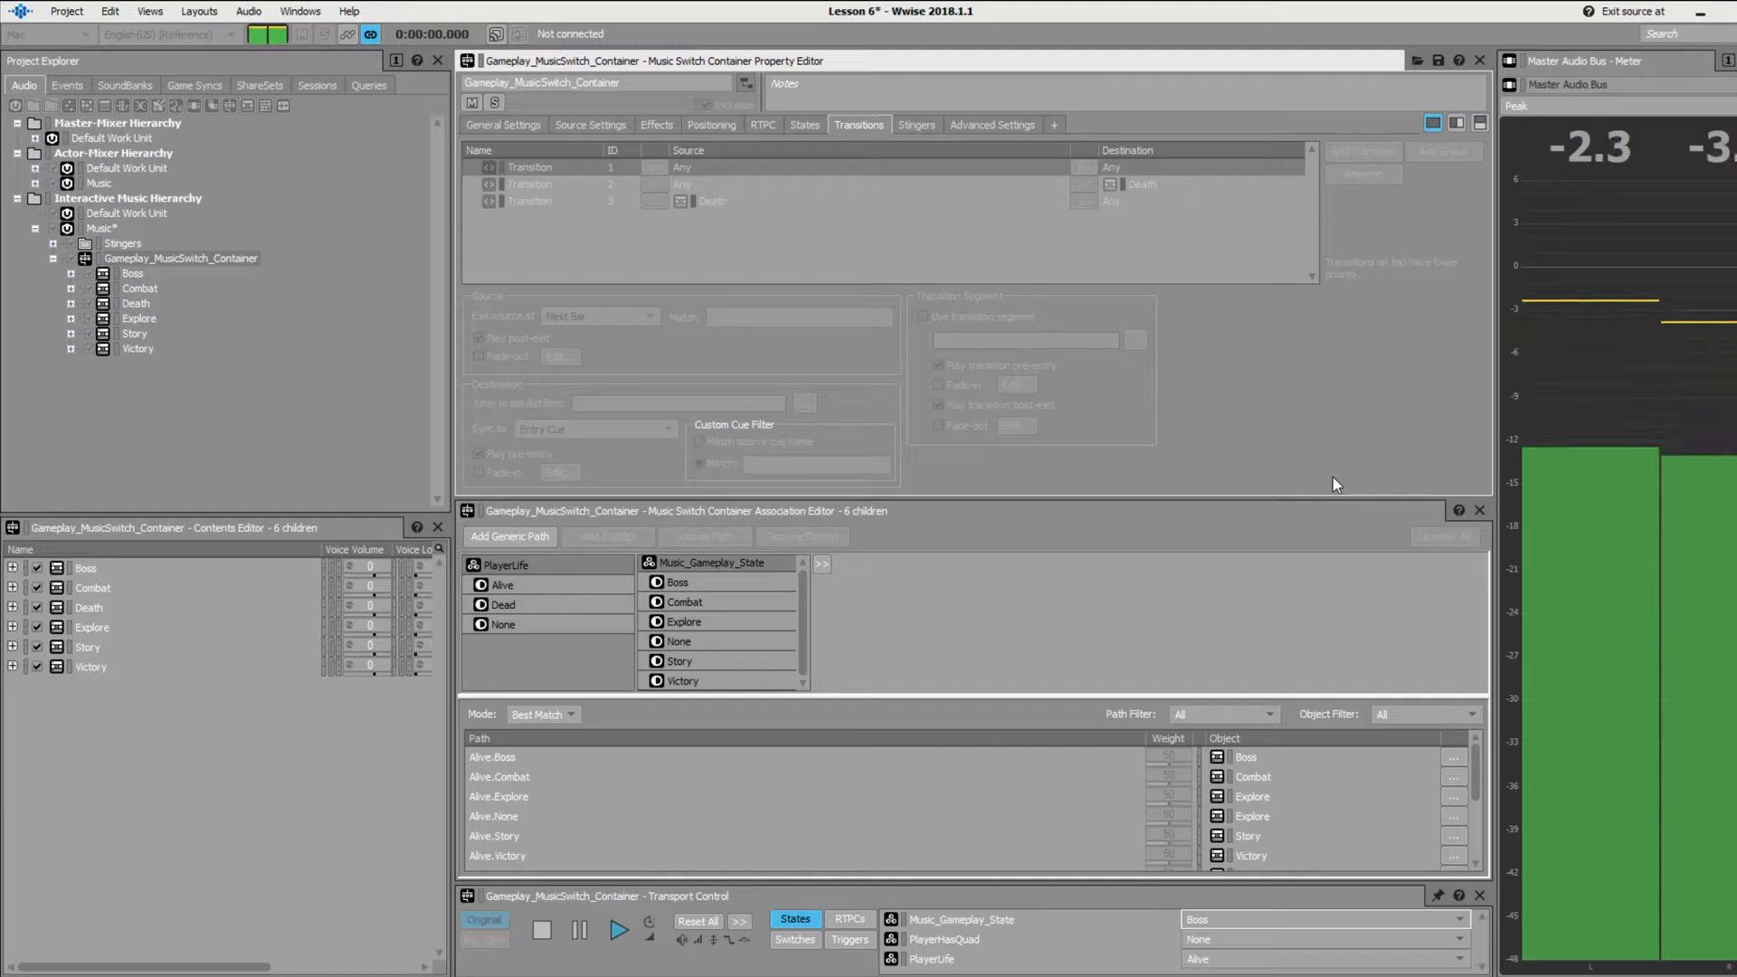
left_click(1450, 960)
left_click(1398, 976)
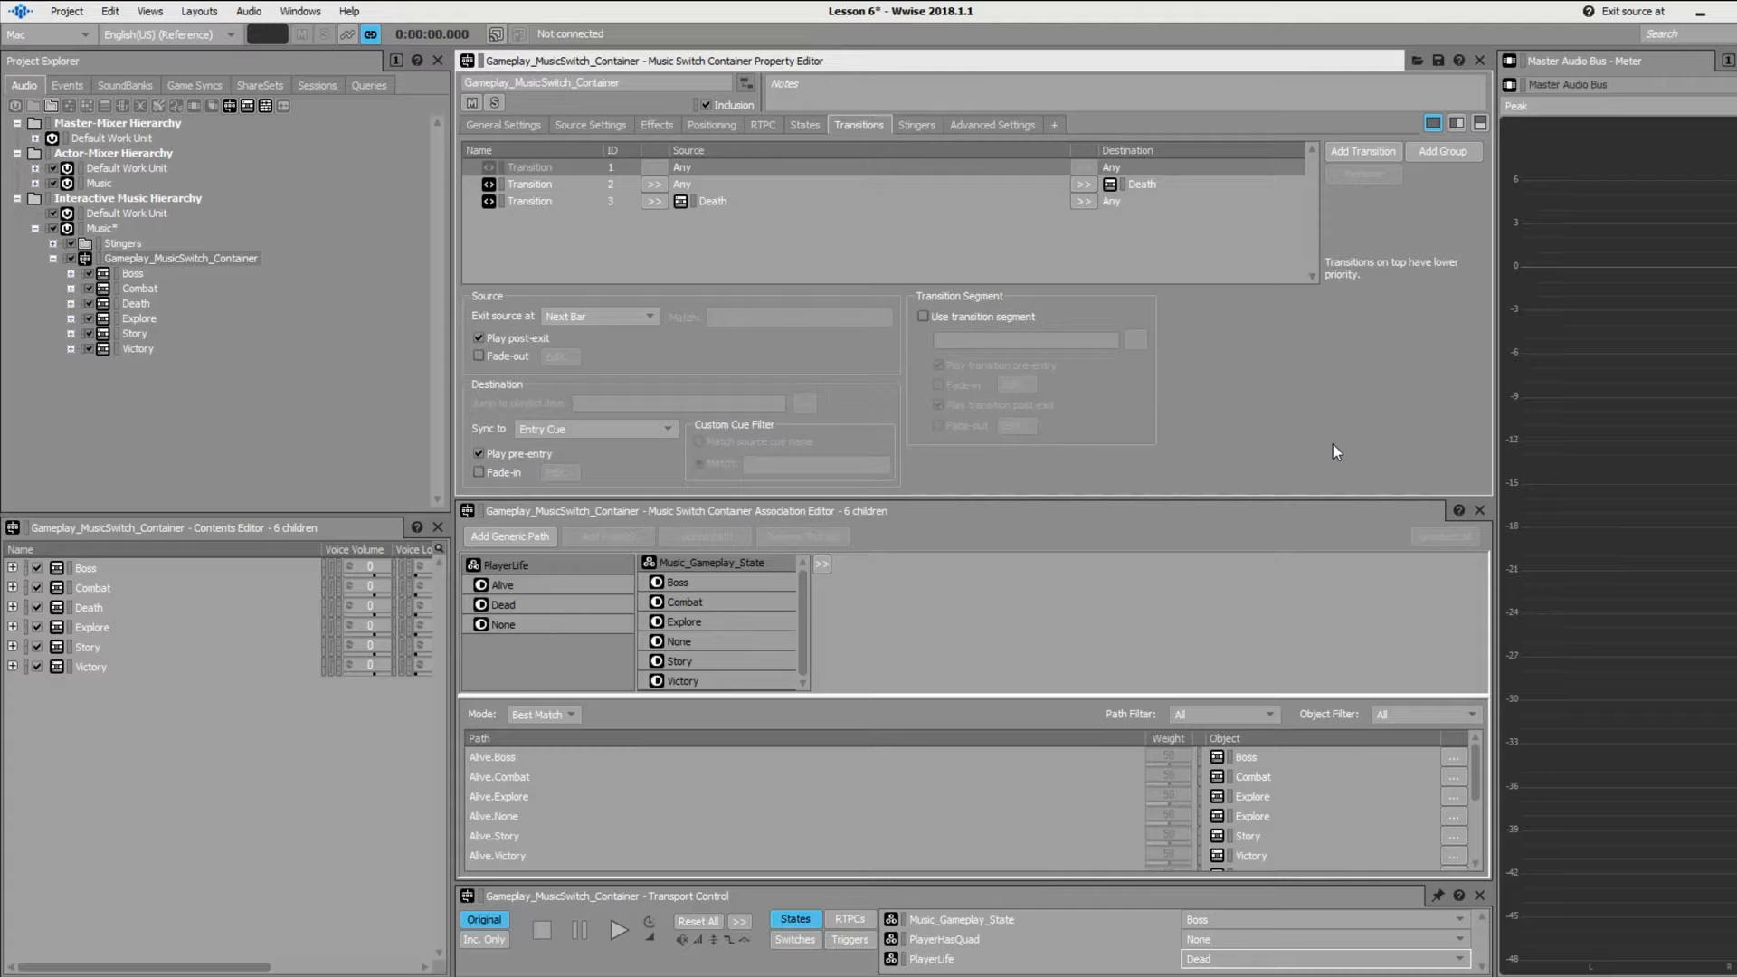
- Add a transition from Explore to Boss as the last entry in the list, exiting the source at Next Beat
left_click(697, 170)
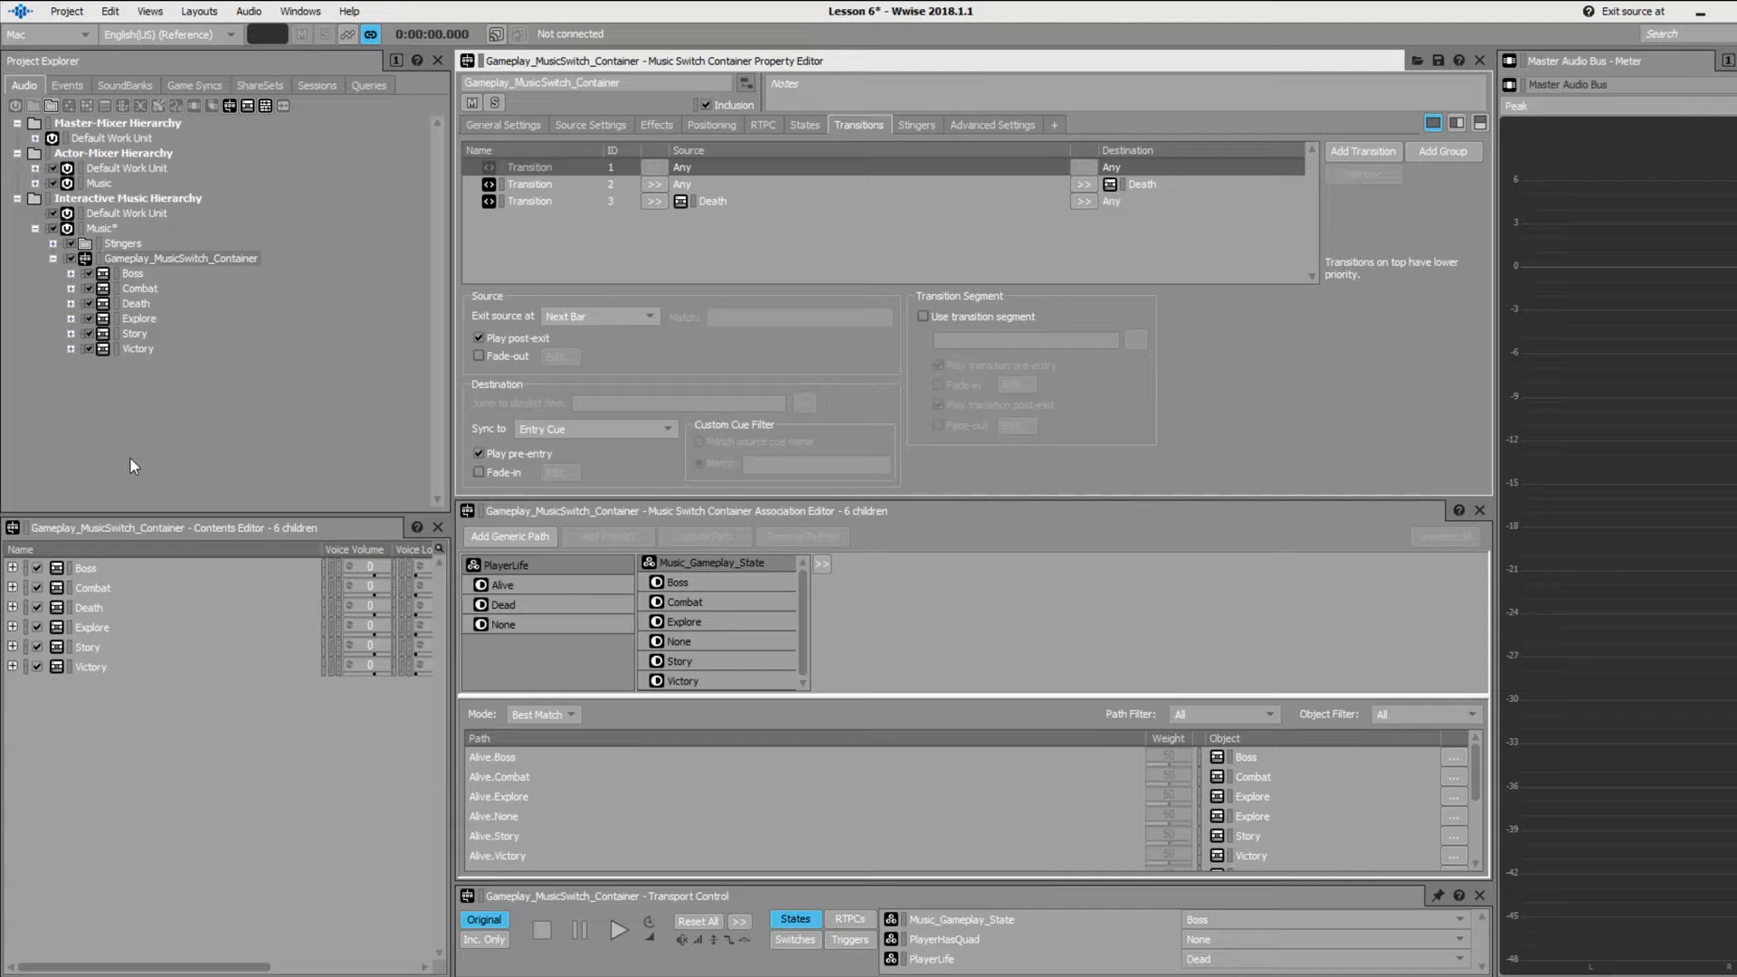
left_click(1349, 150)
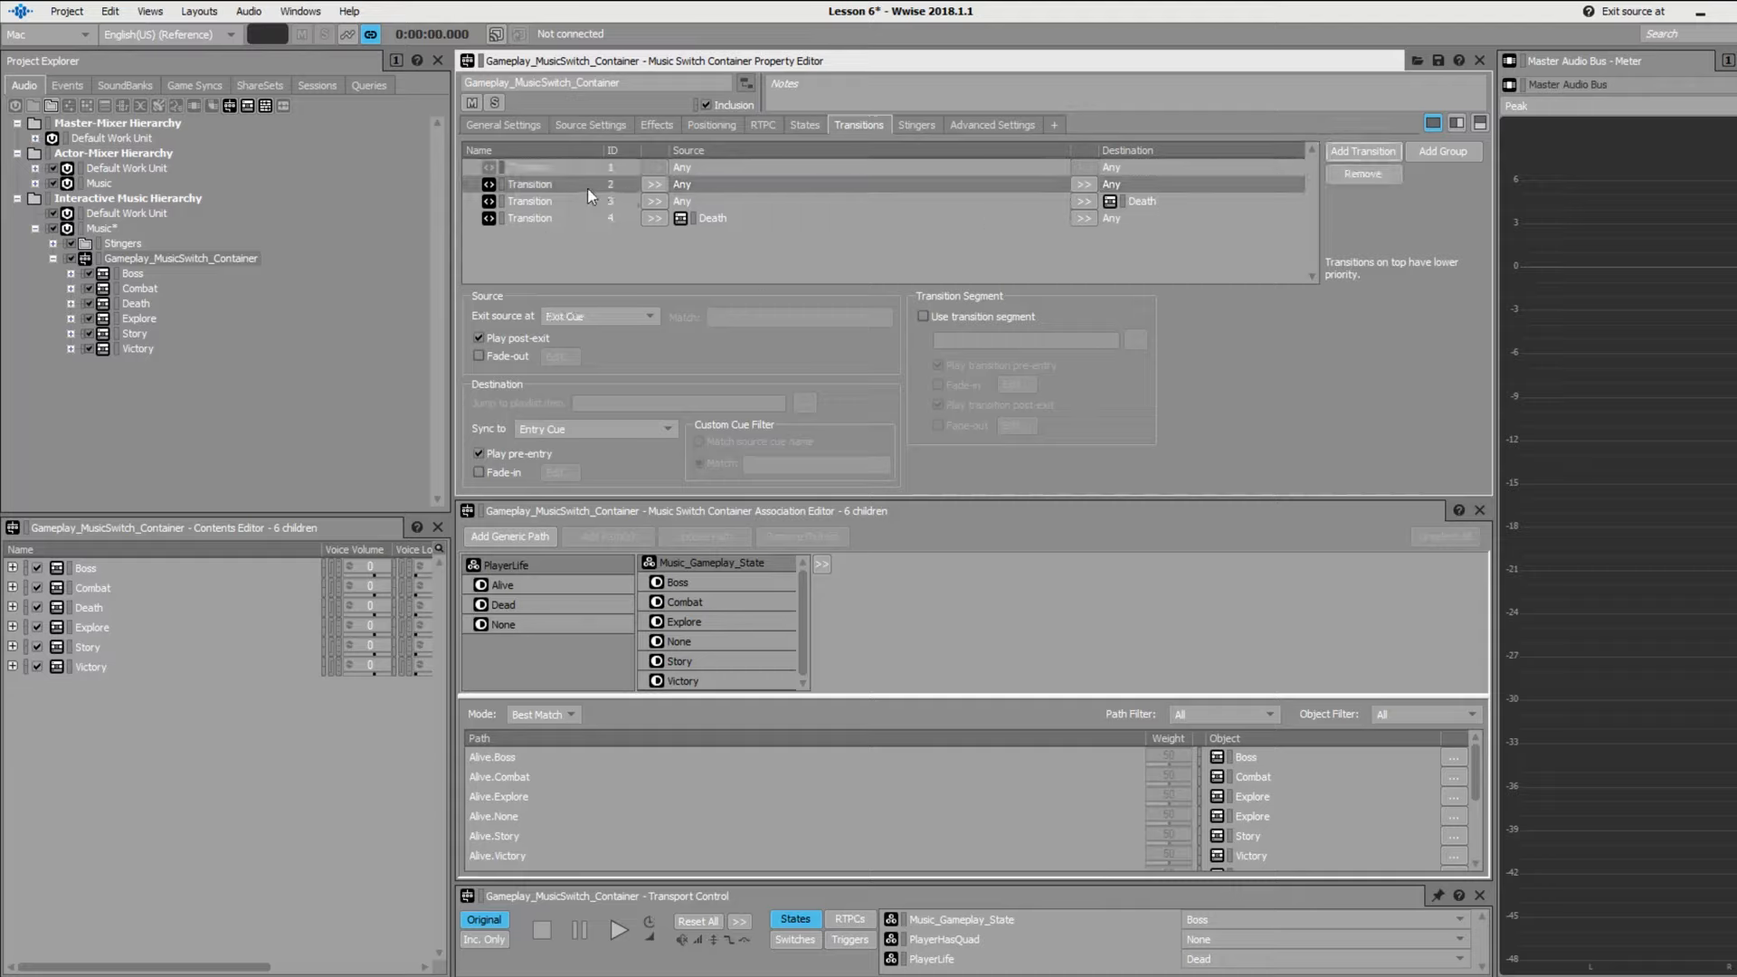
left_click_drag(530, 185, 532, 230)
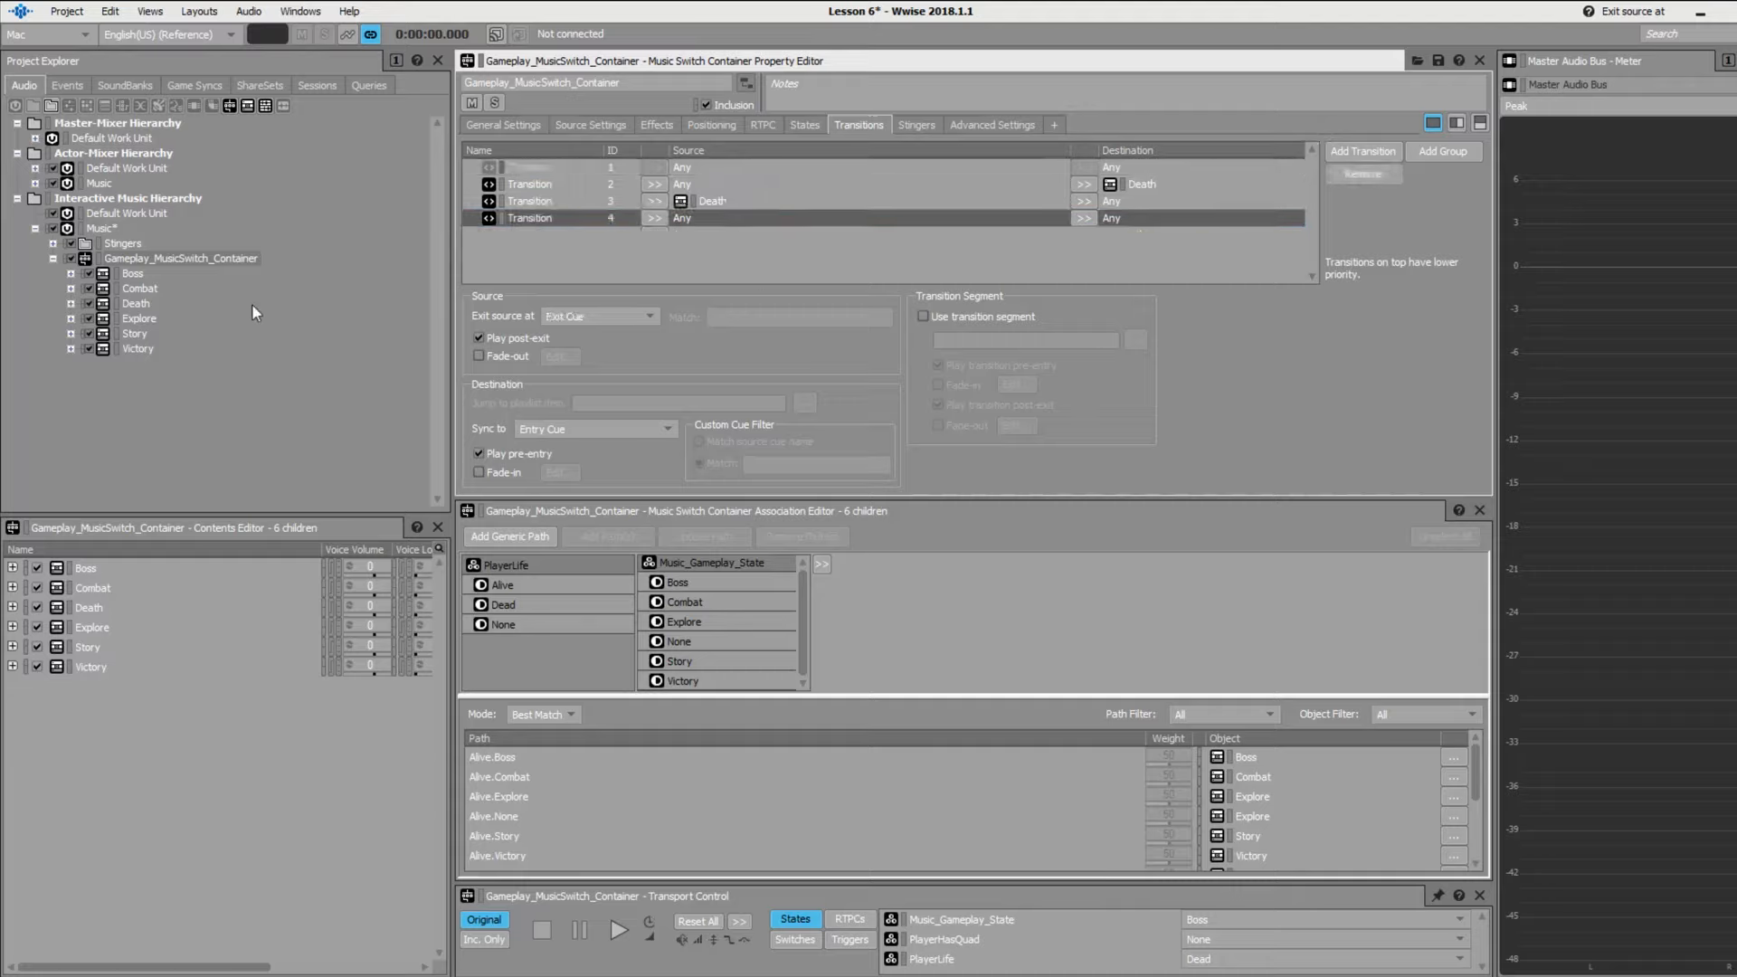
left_click_drag(147, 319, 688, 217)
left_click_drag(133, 275, 1115, 219)
left_click(637, 318)
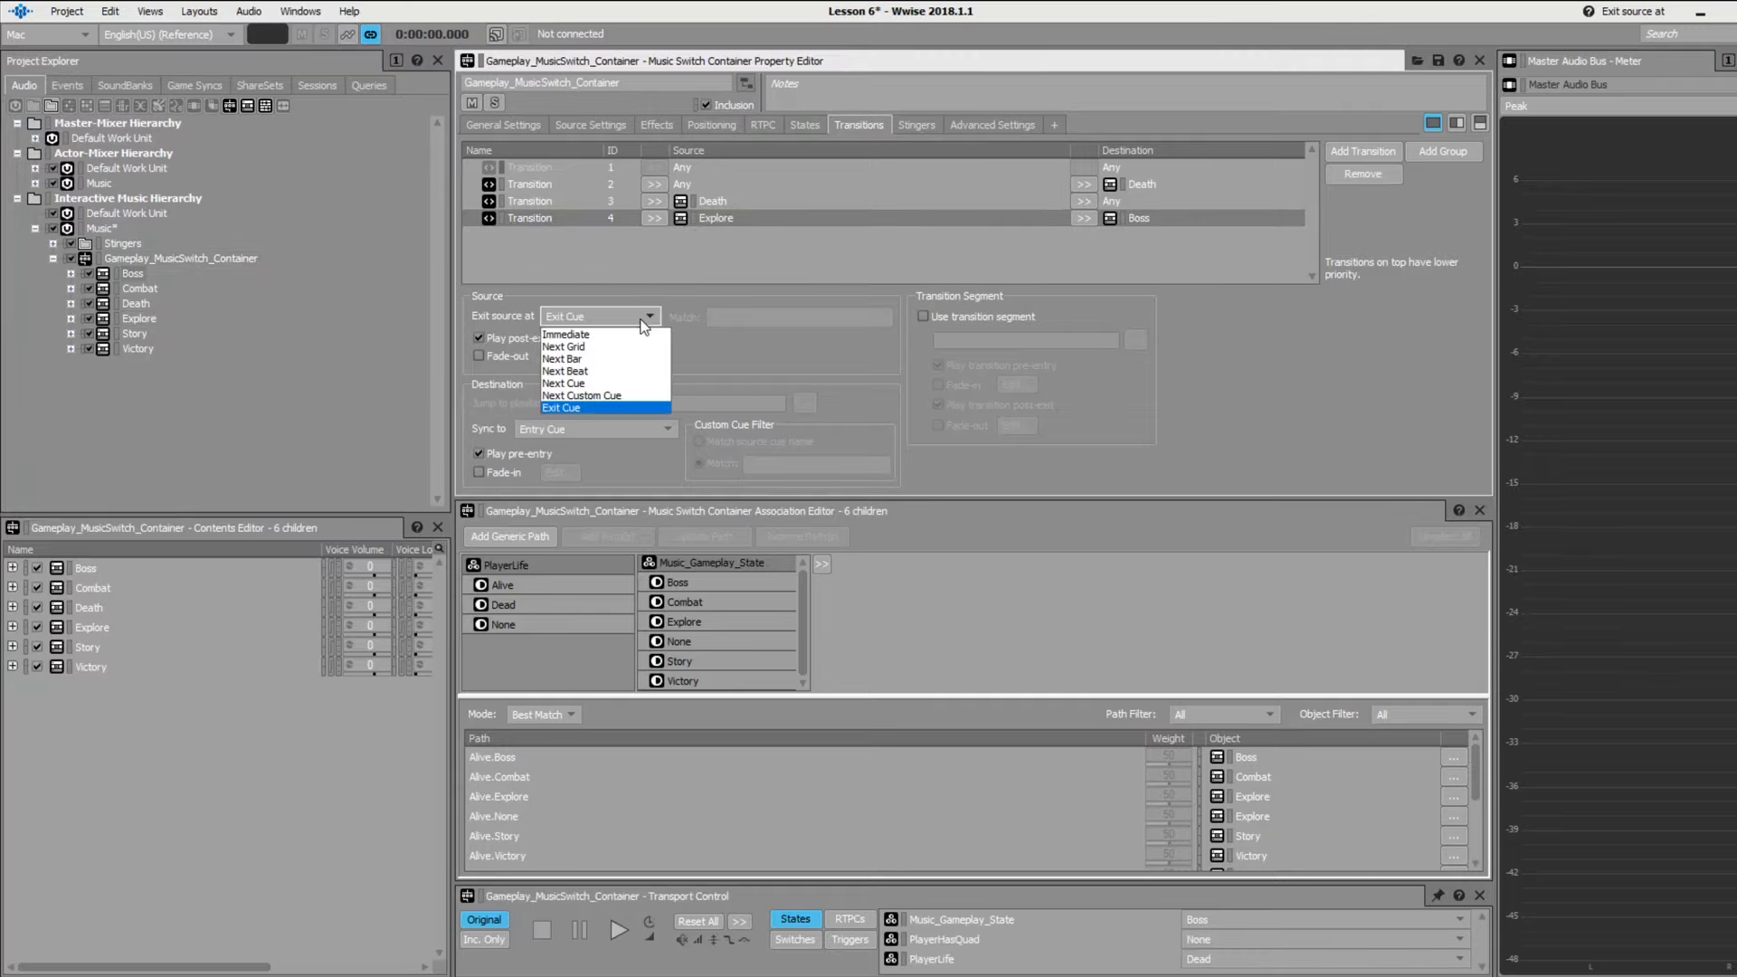
left_click(619, 371)
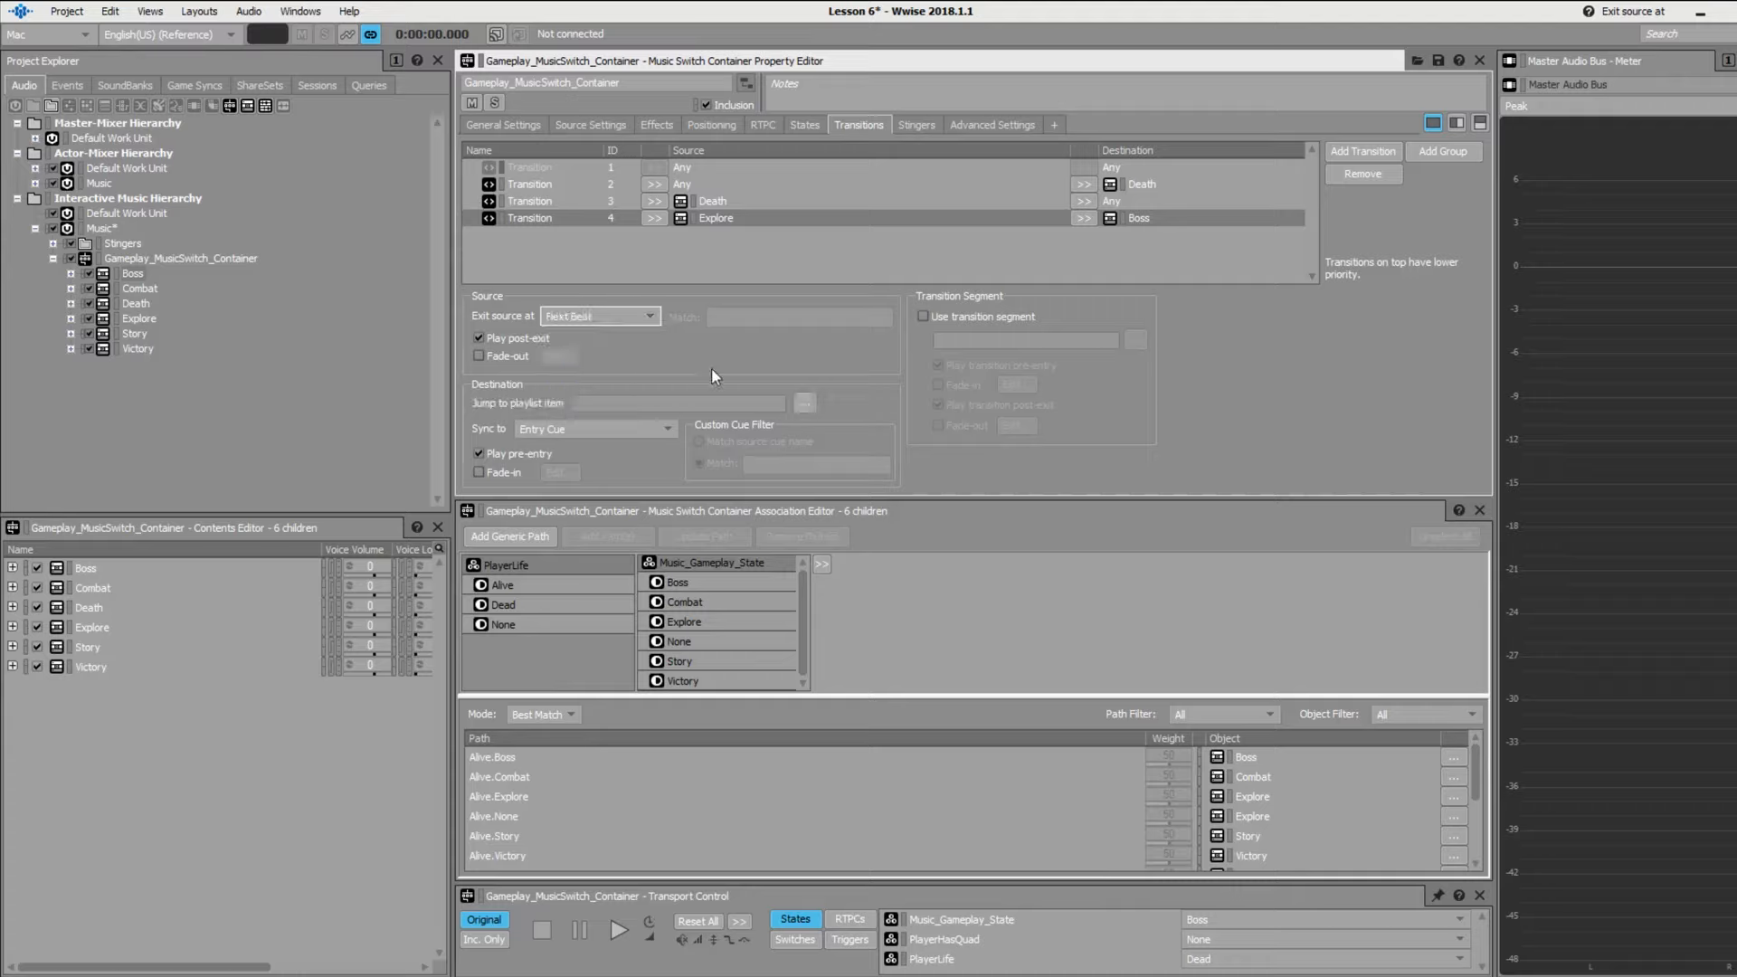
- Play the container with PlayerLife on Alive and switch Music_Gameplay_State from Explore to Boss to audition the new transition
left_click(1373, 921)
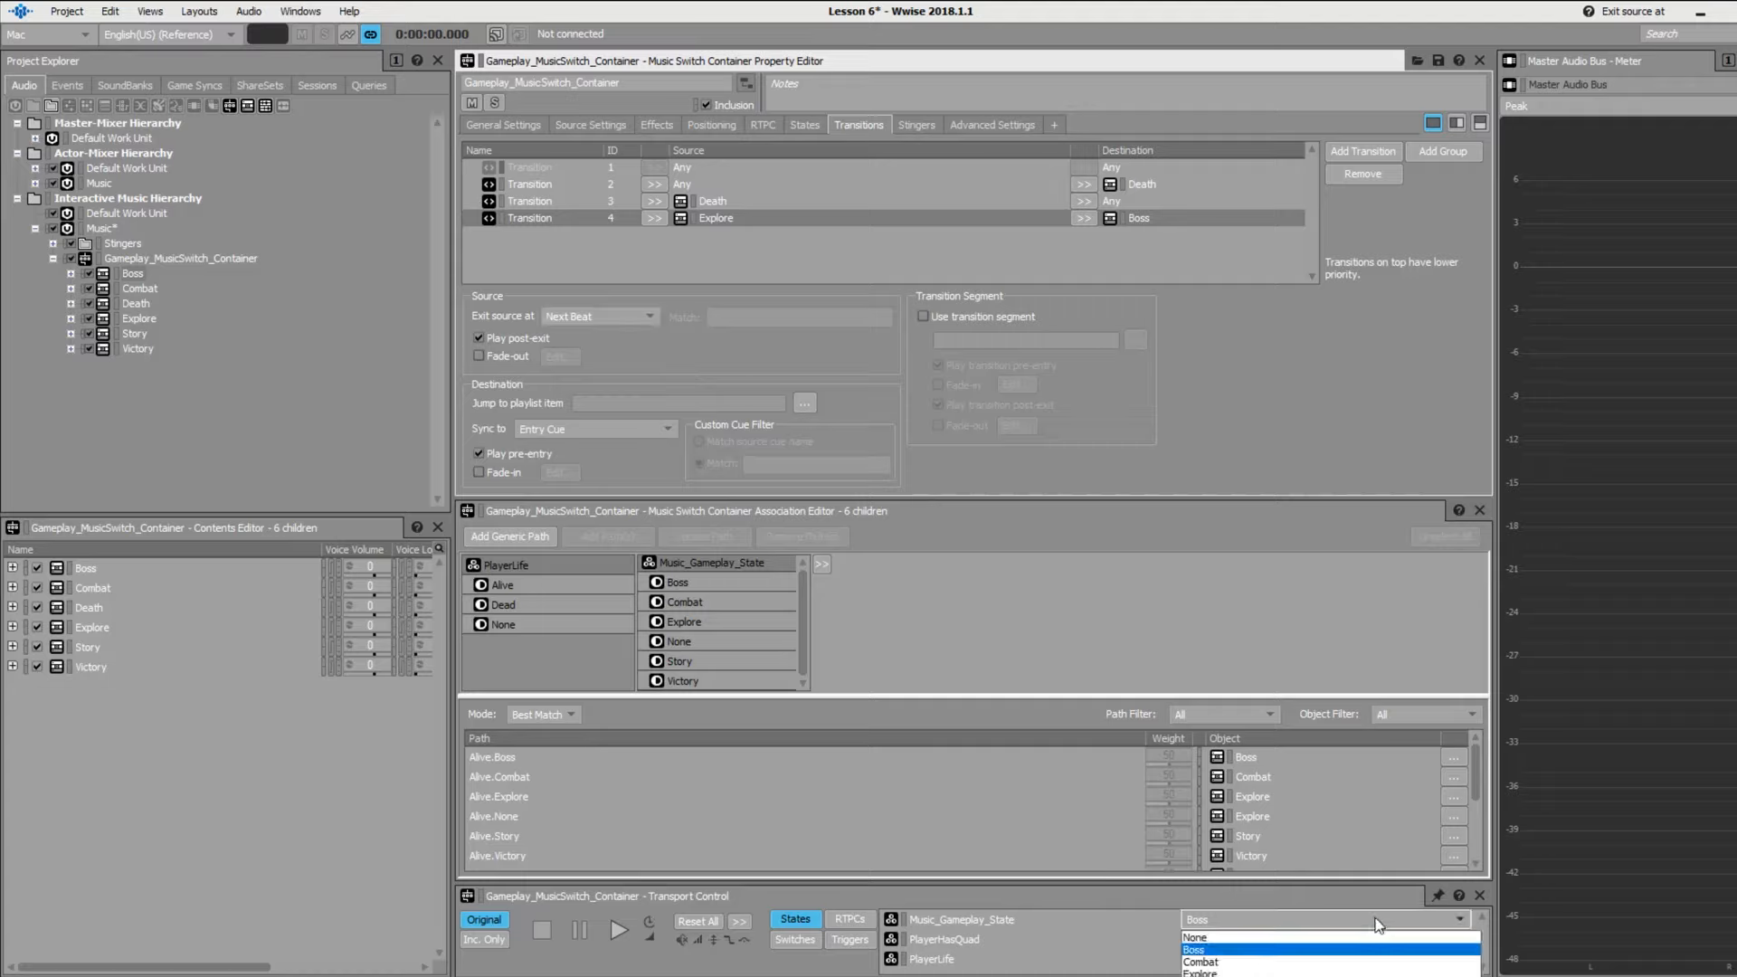
left_click(1339, 966)
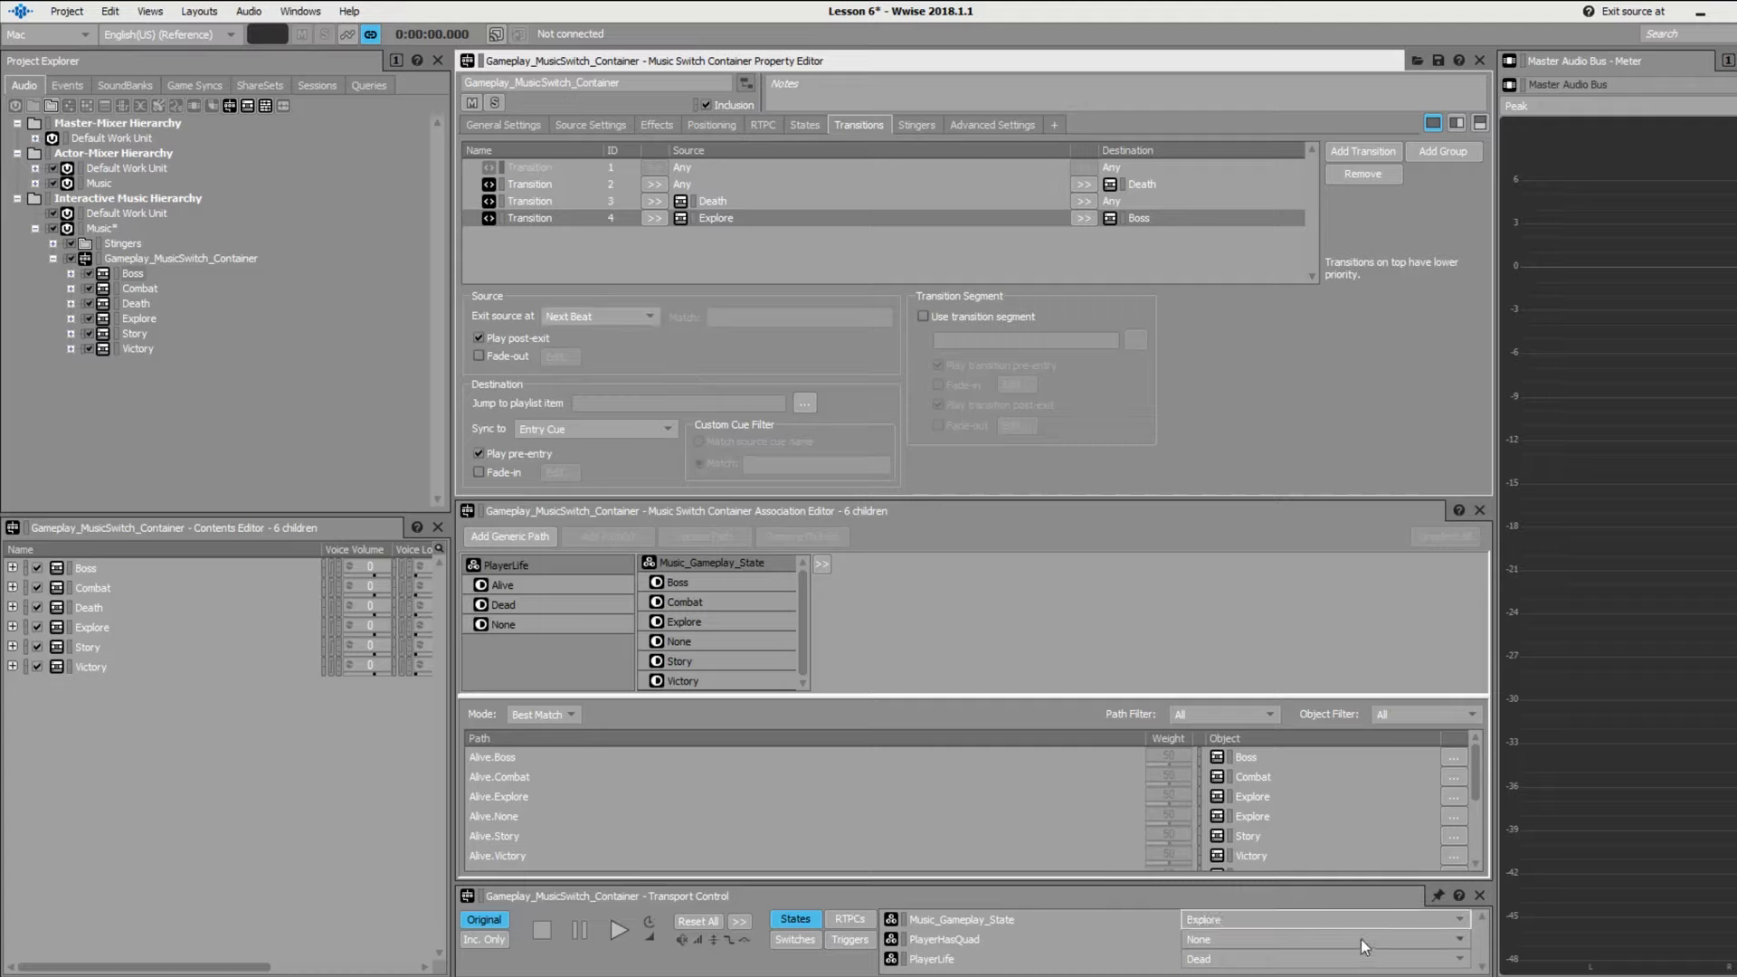
left_click(1361, 959)
left_click(1366, 969)
key("space")
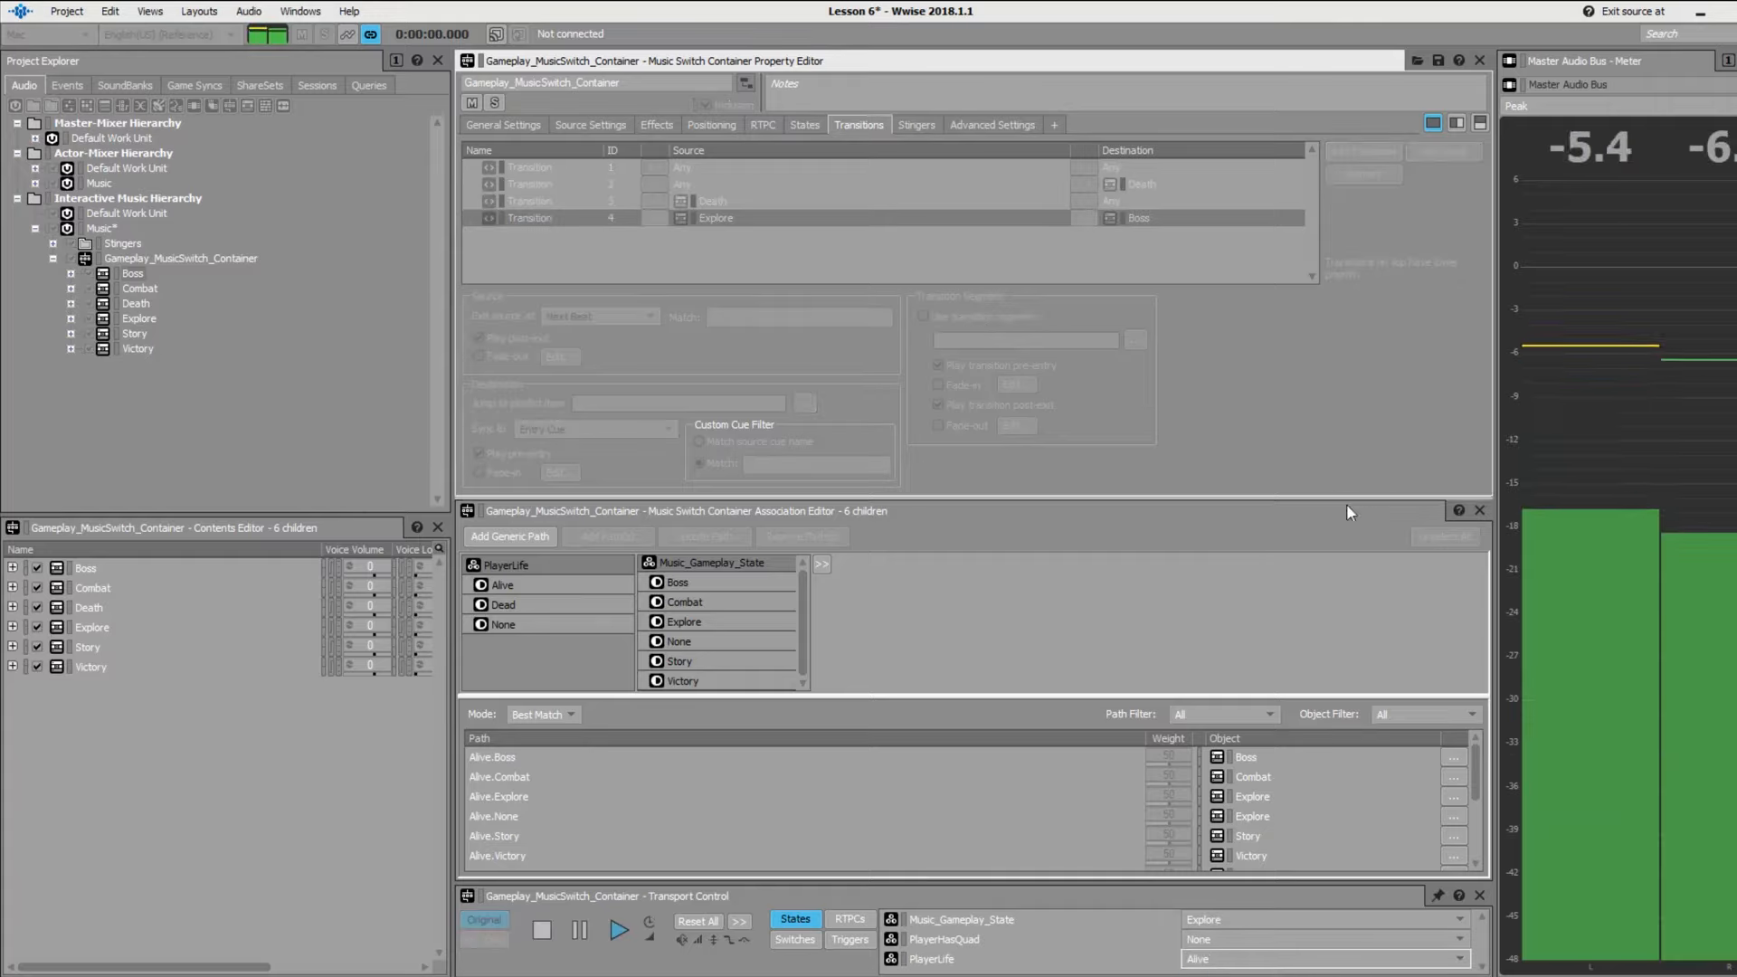
left_click(1443, 919)
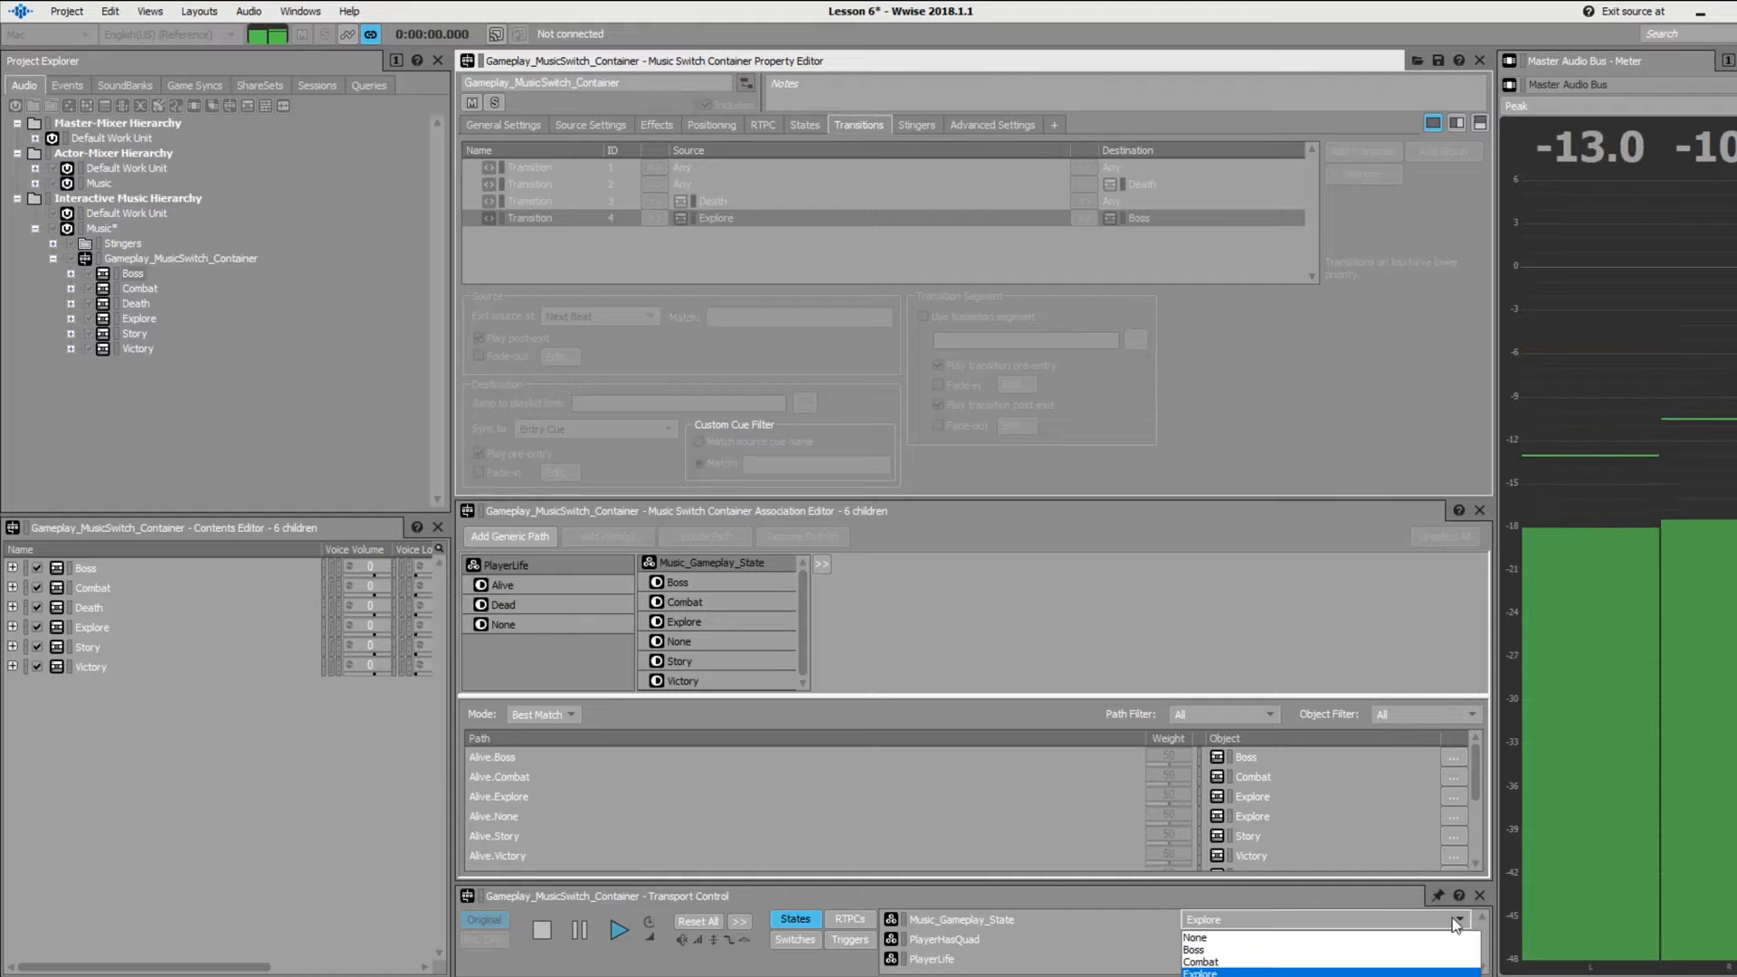
left_click(1310, 951)
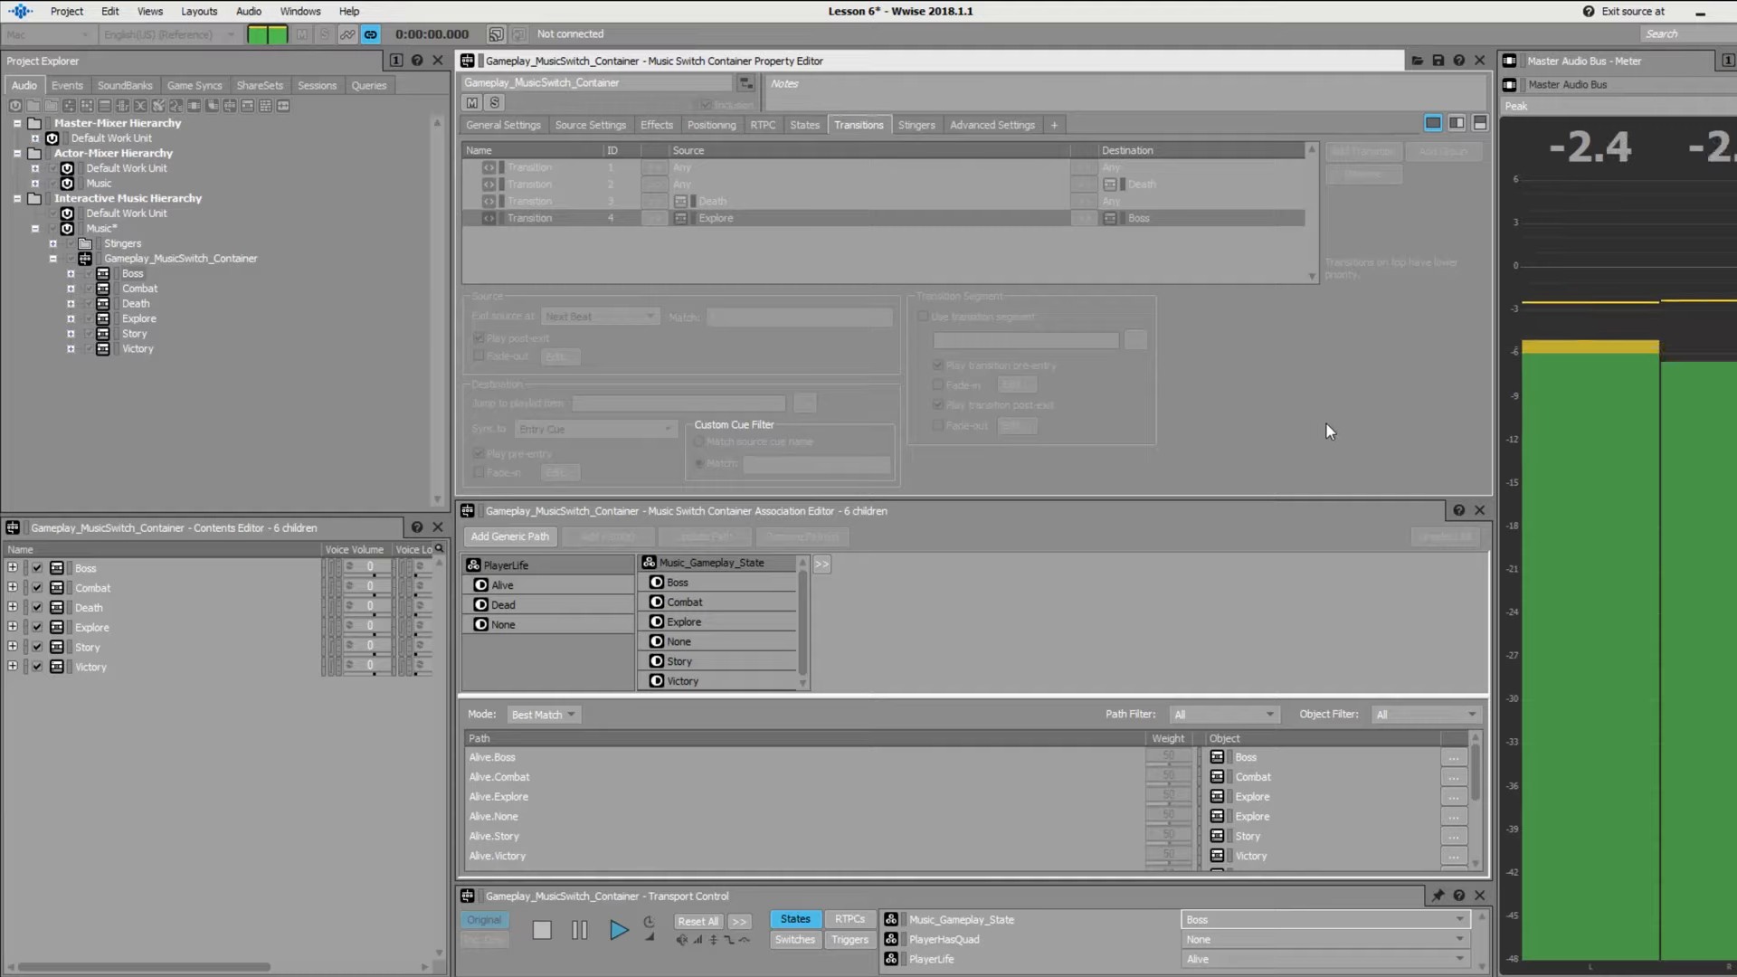
key("space")
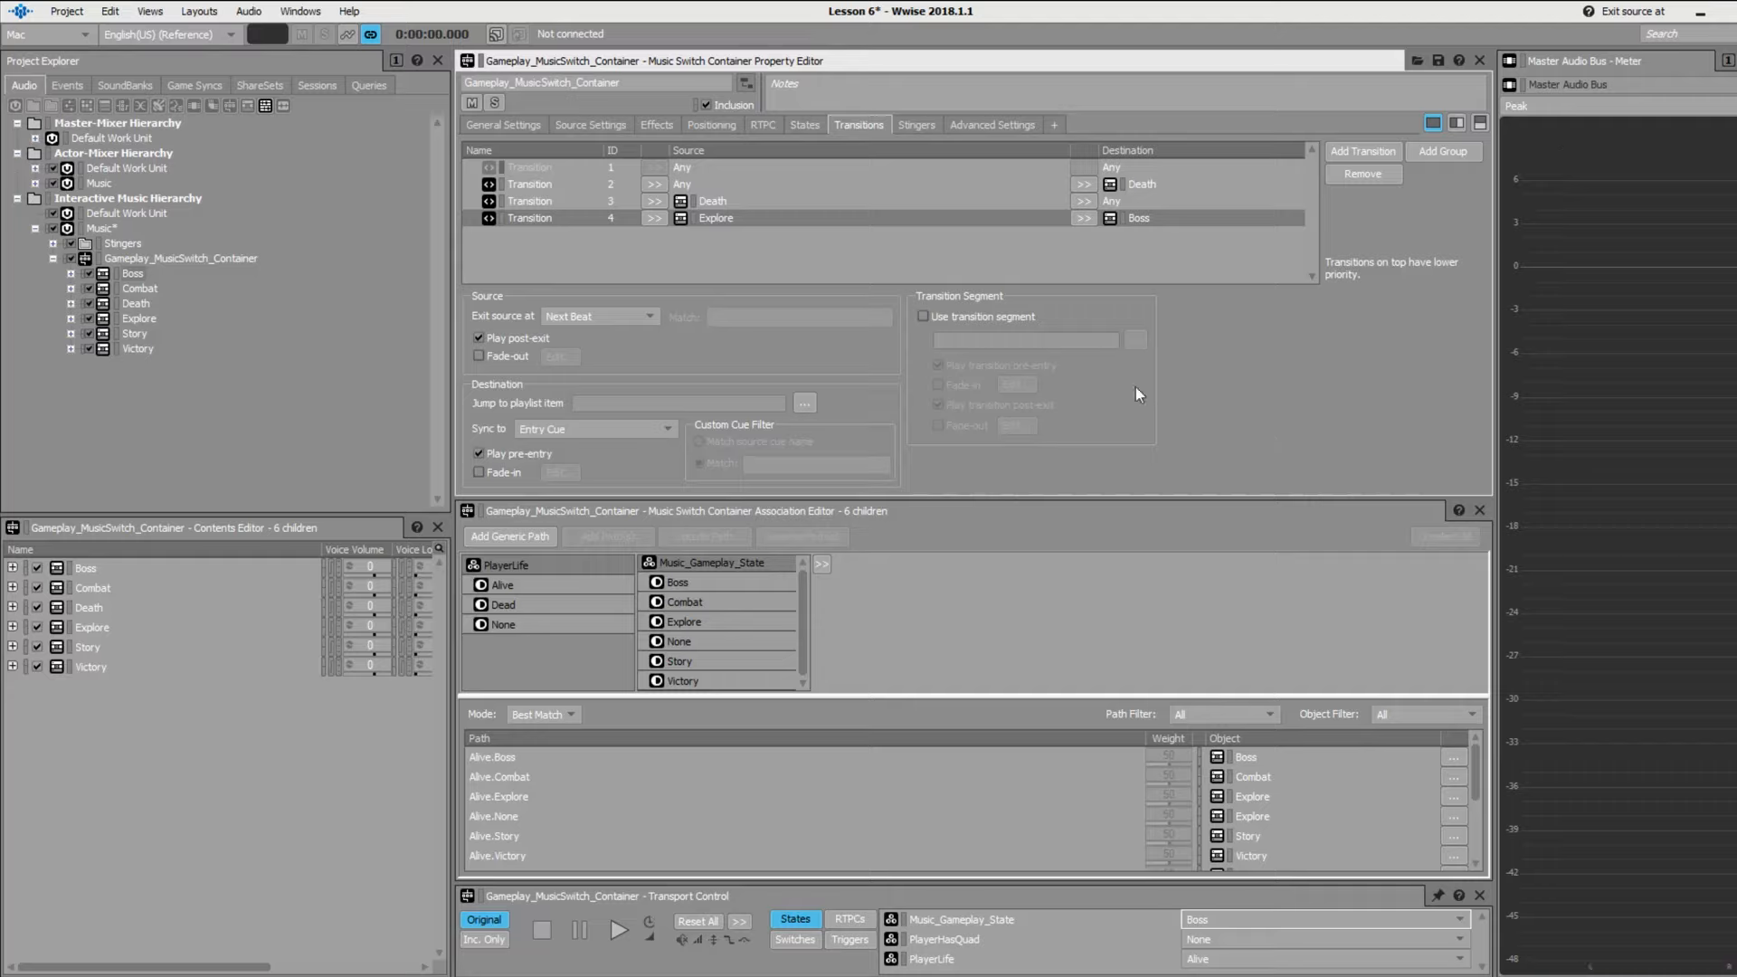
- Enable a transition segment for the Explore-to-Boss transition and play the Stinger-CymbalSwell_138bpm4-4_L0-P3B segment
left_click(52, 244)
left_click(183, 258)
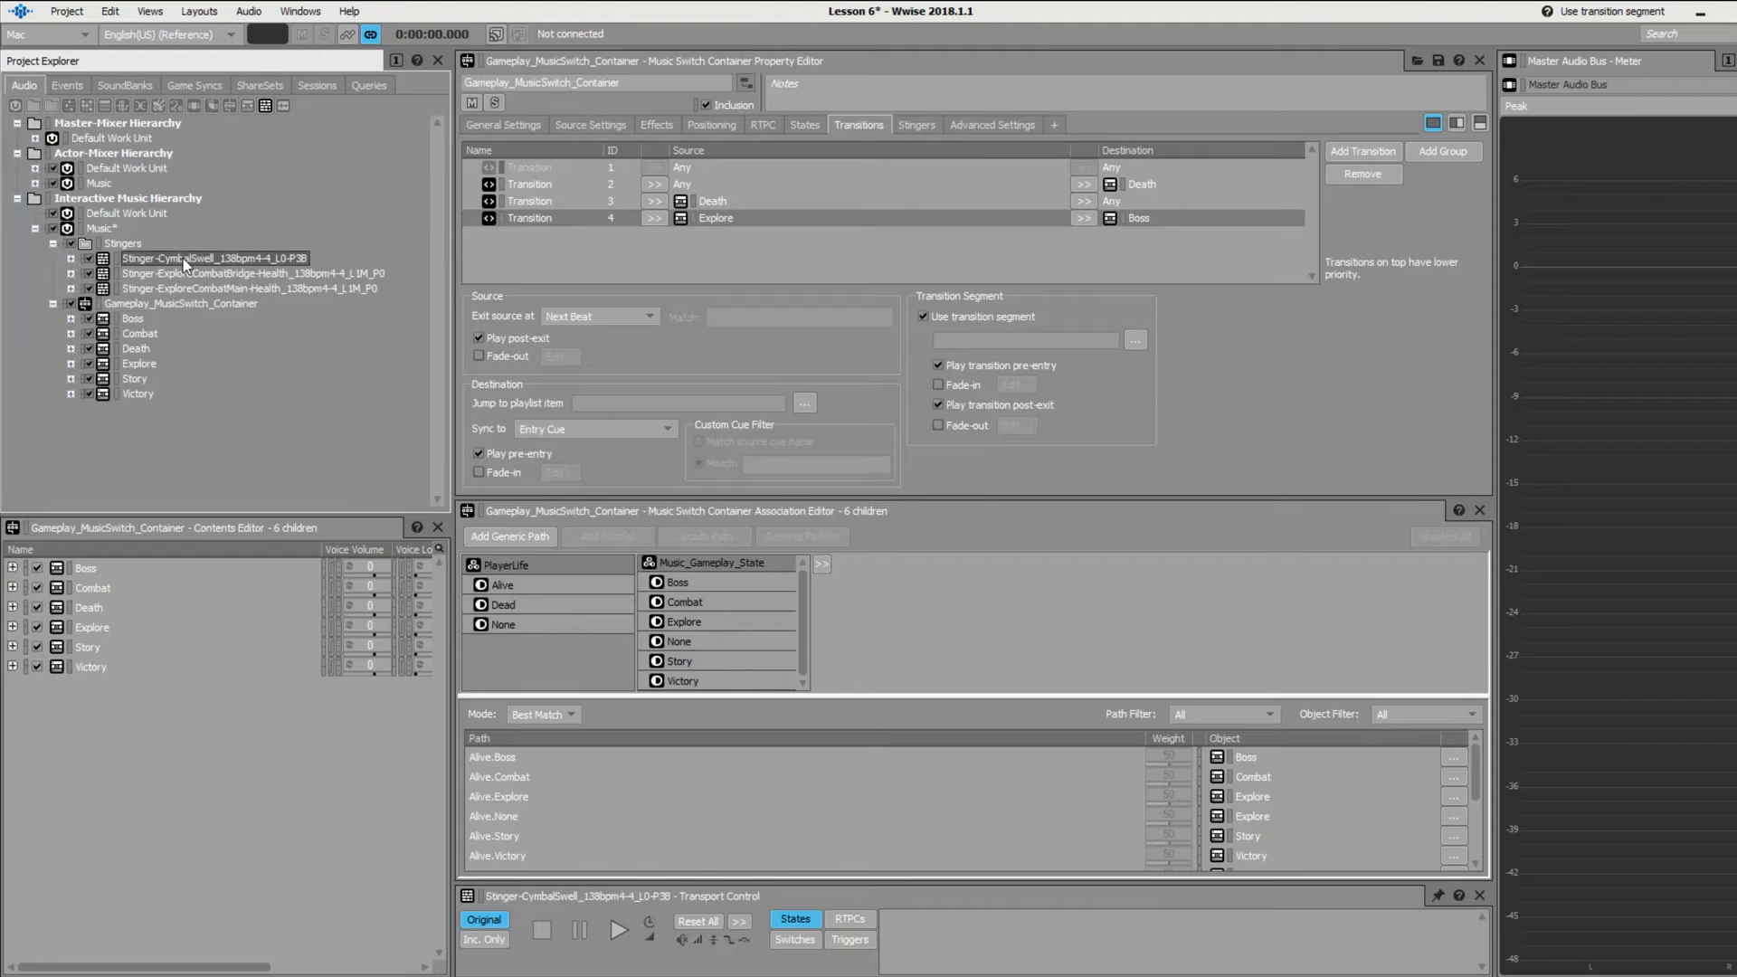
key("space")
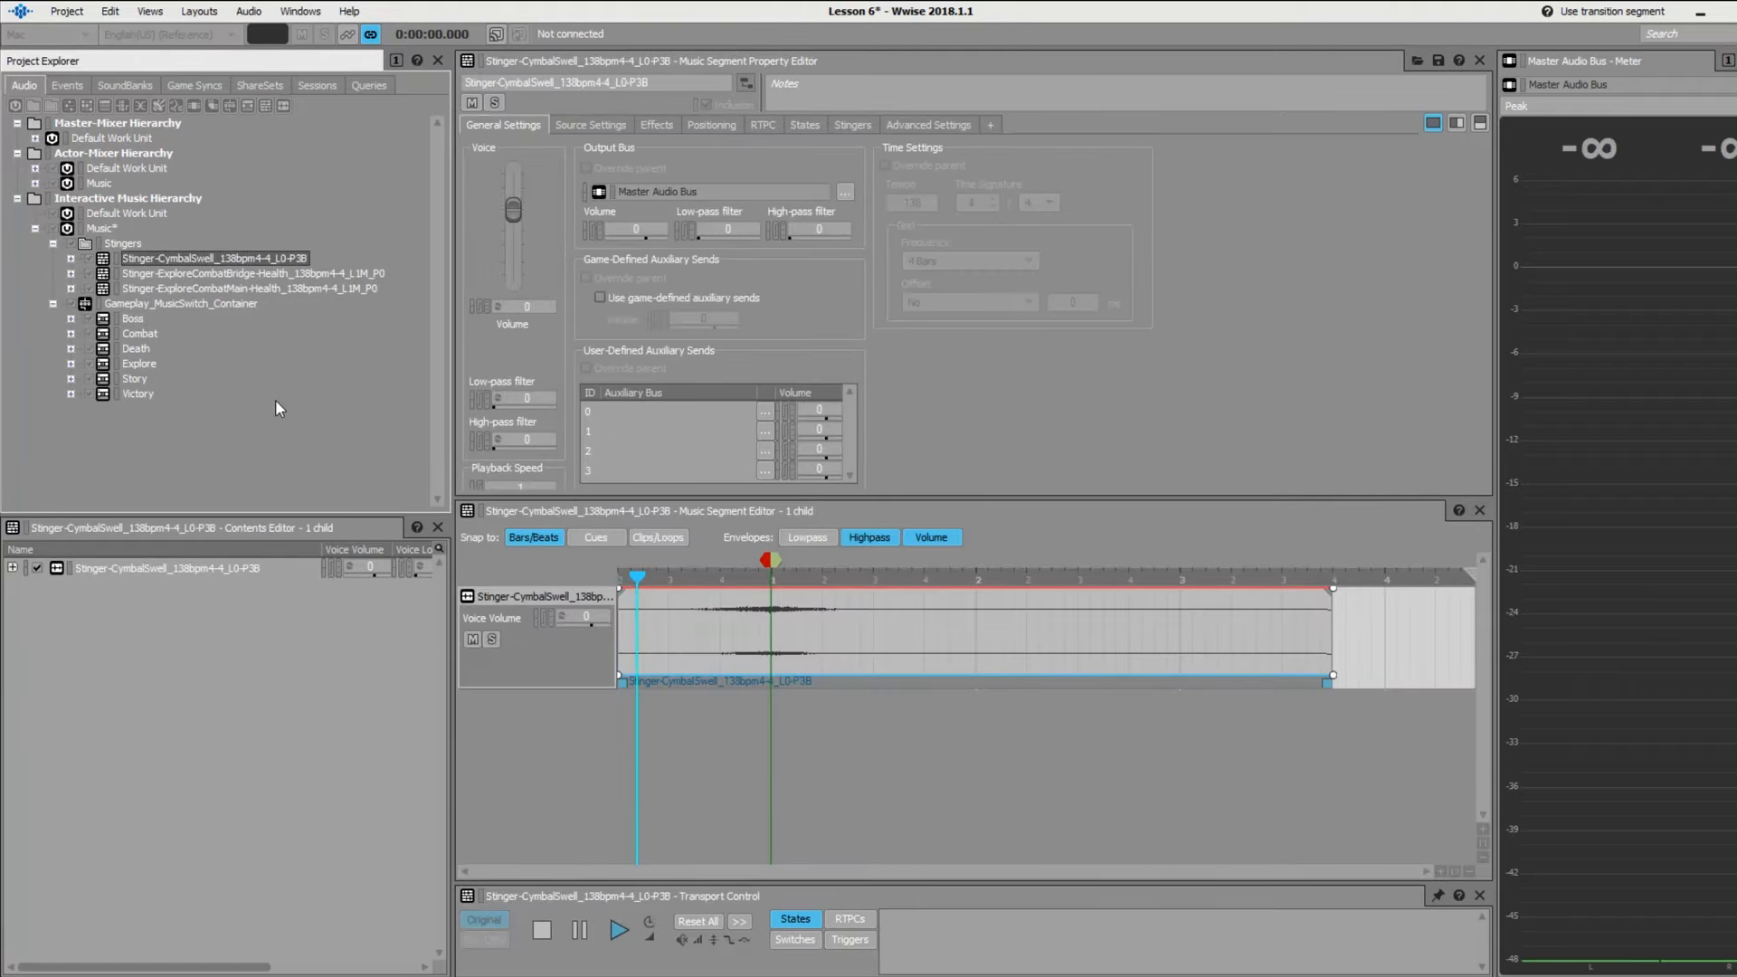
- Assign Stinger-CymbalSwell_138bpm4-4_L0-P3B as the transition segment of the container's Explore-to-Boss transition
left_click(53, 243)
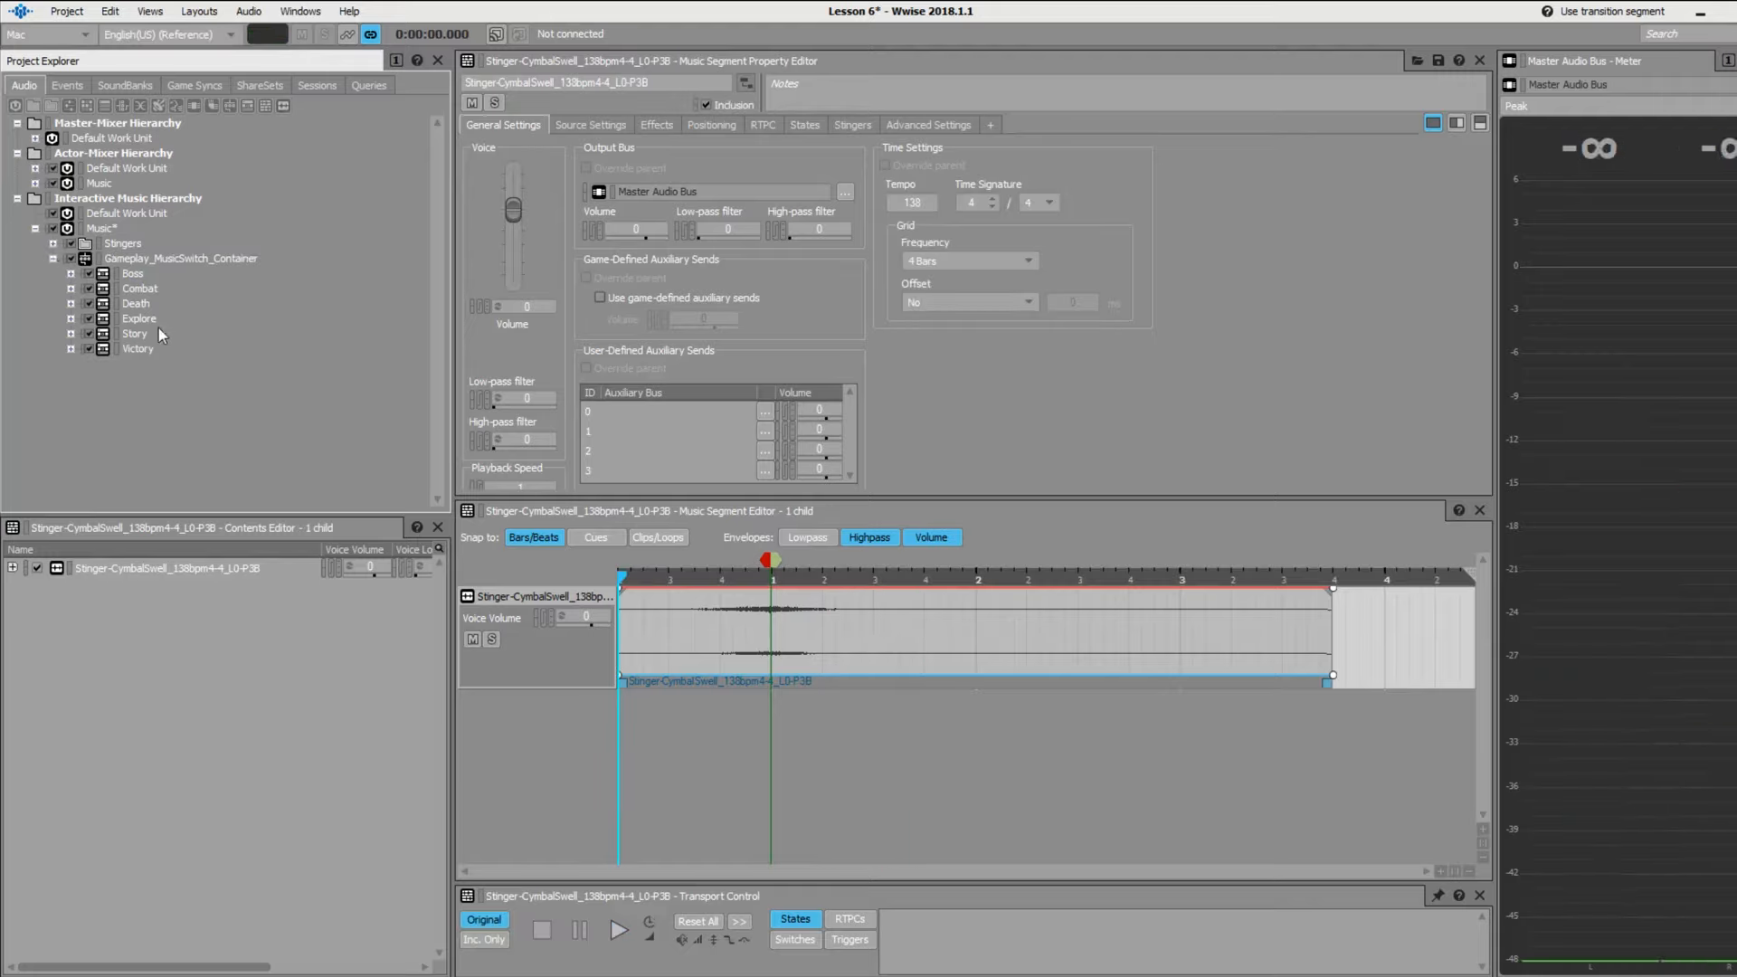
left_click(149, 260)
left_click(859, 125)
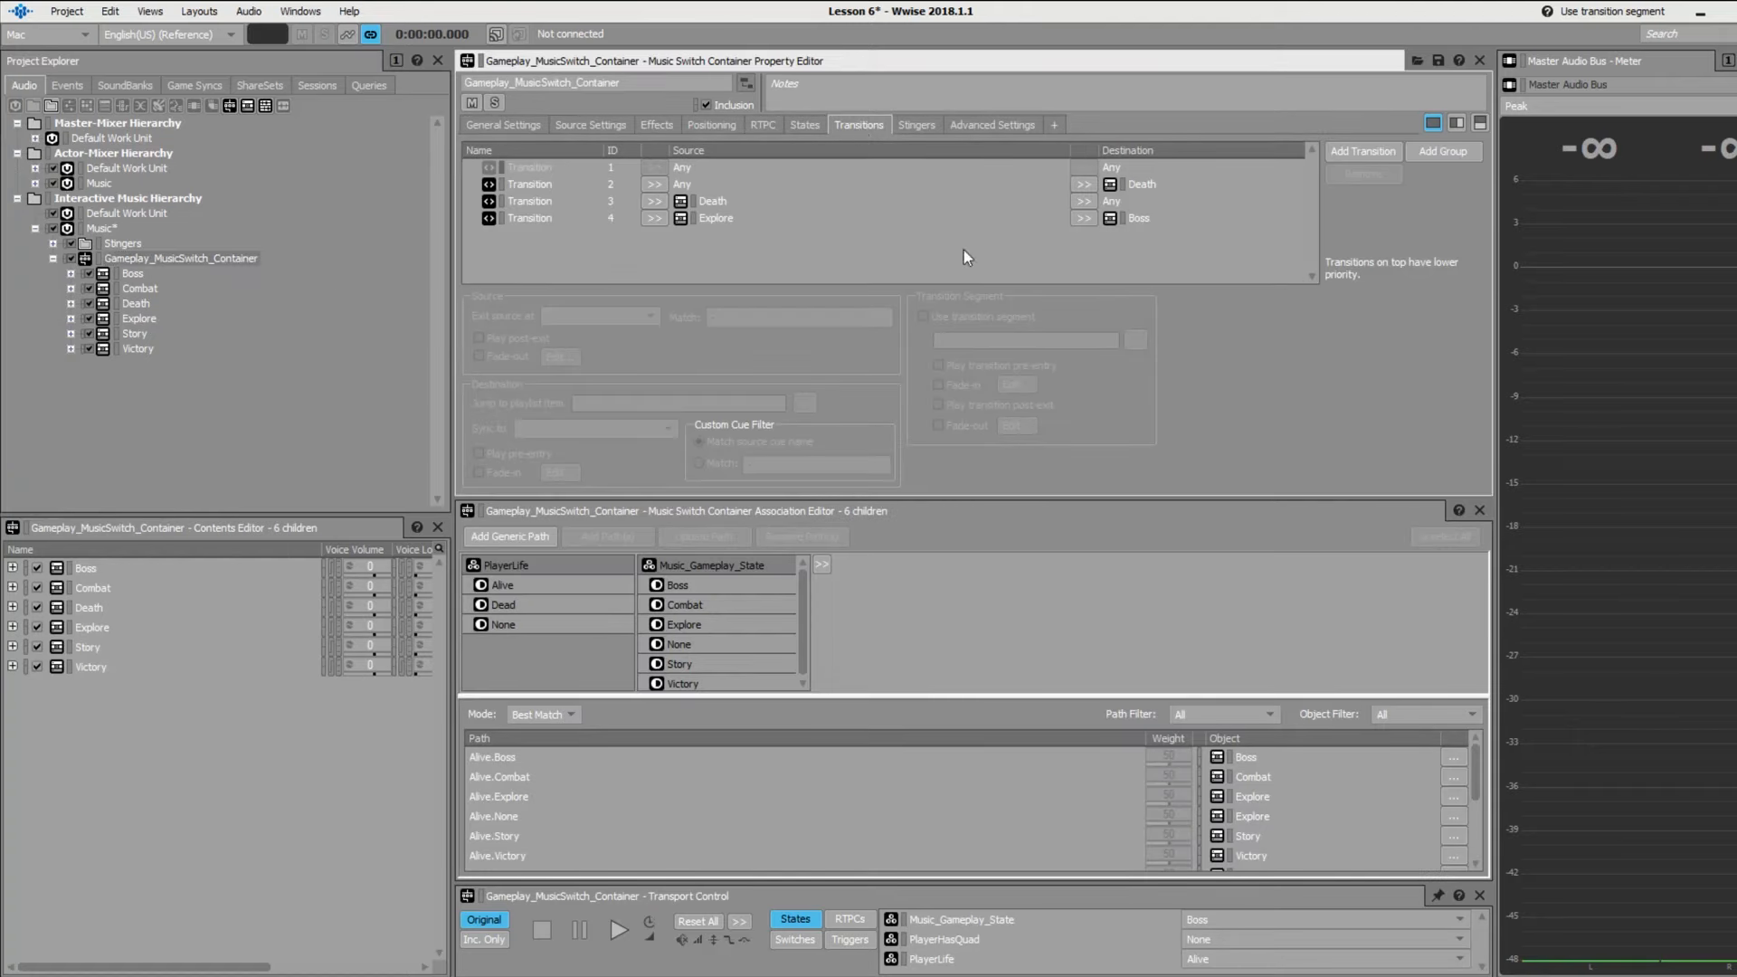
left_click(753, 217)
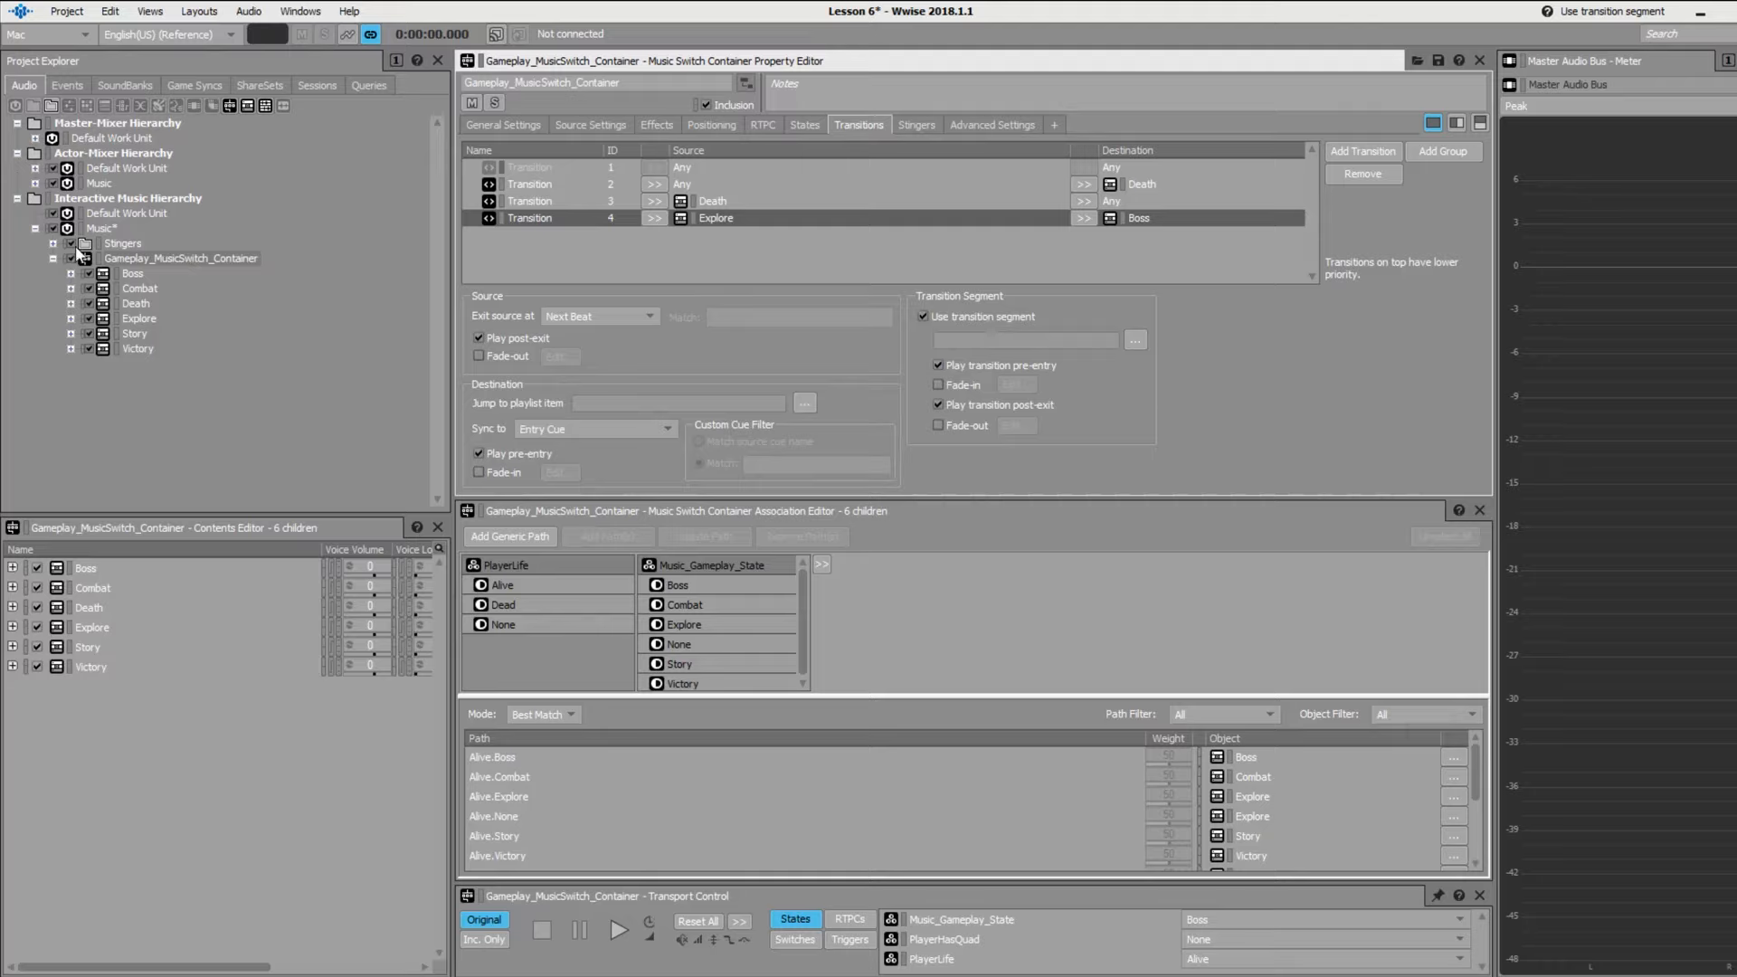
left_click(53, 244)
left_click_drag(130, 264, 973, 340)
- Set the voice volume of the Stinger-CymbalSwell_138bpm4-4_L0-P3B segment to 4
left_click(158, 260)
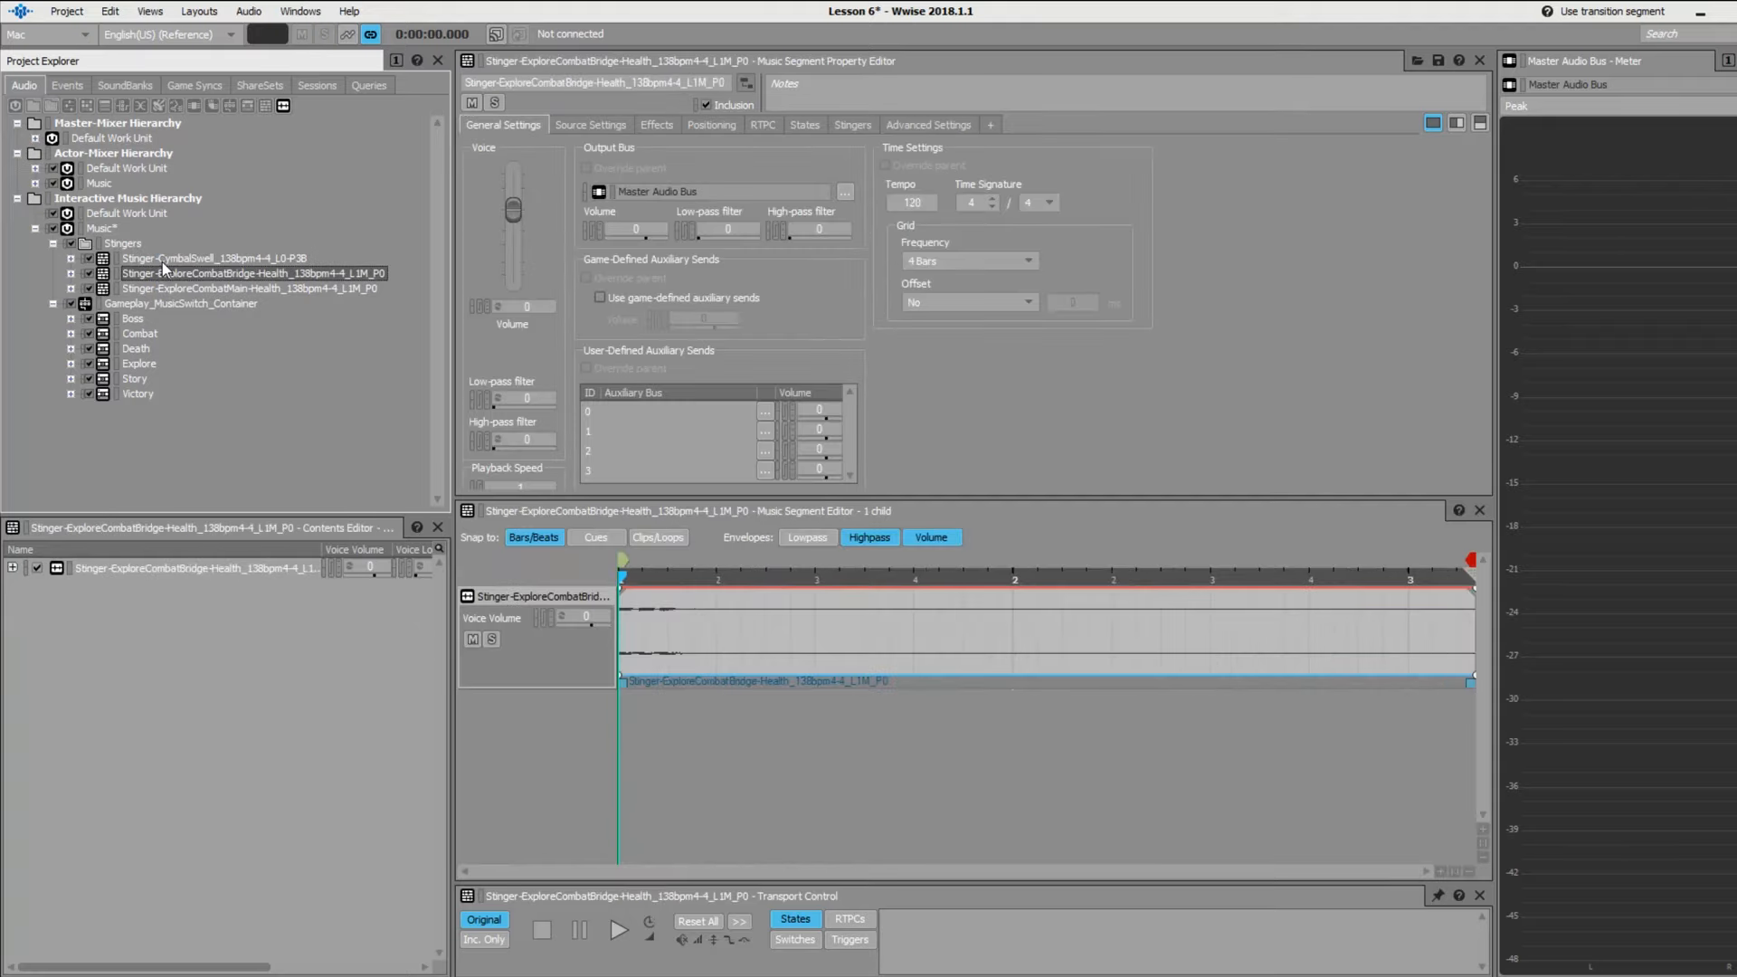
left_click(540, 302)
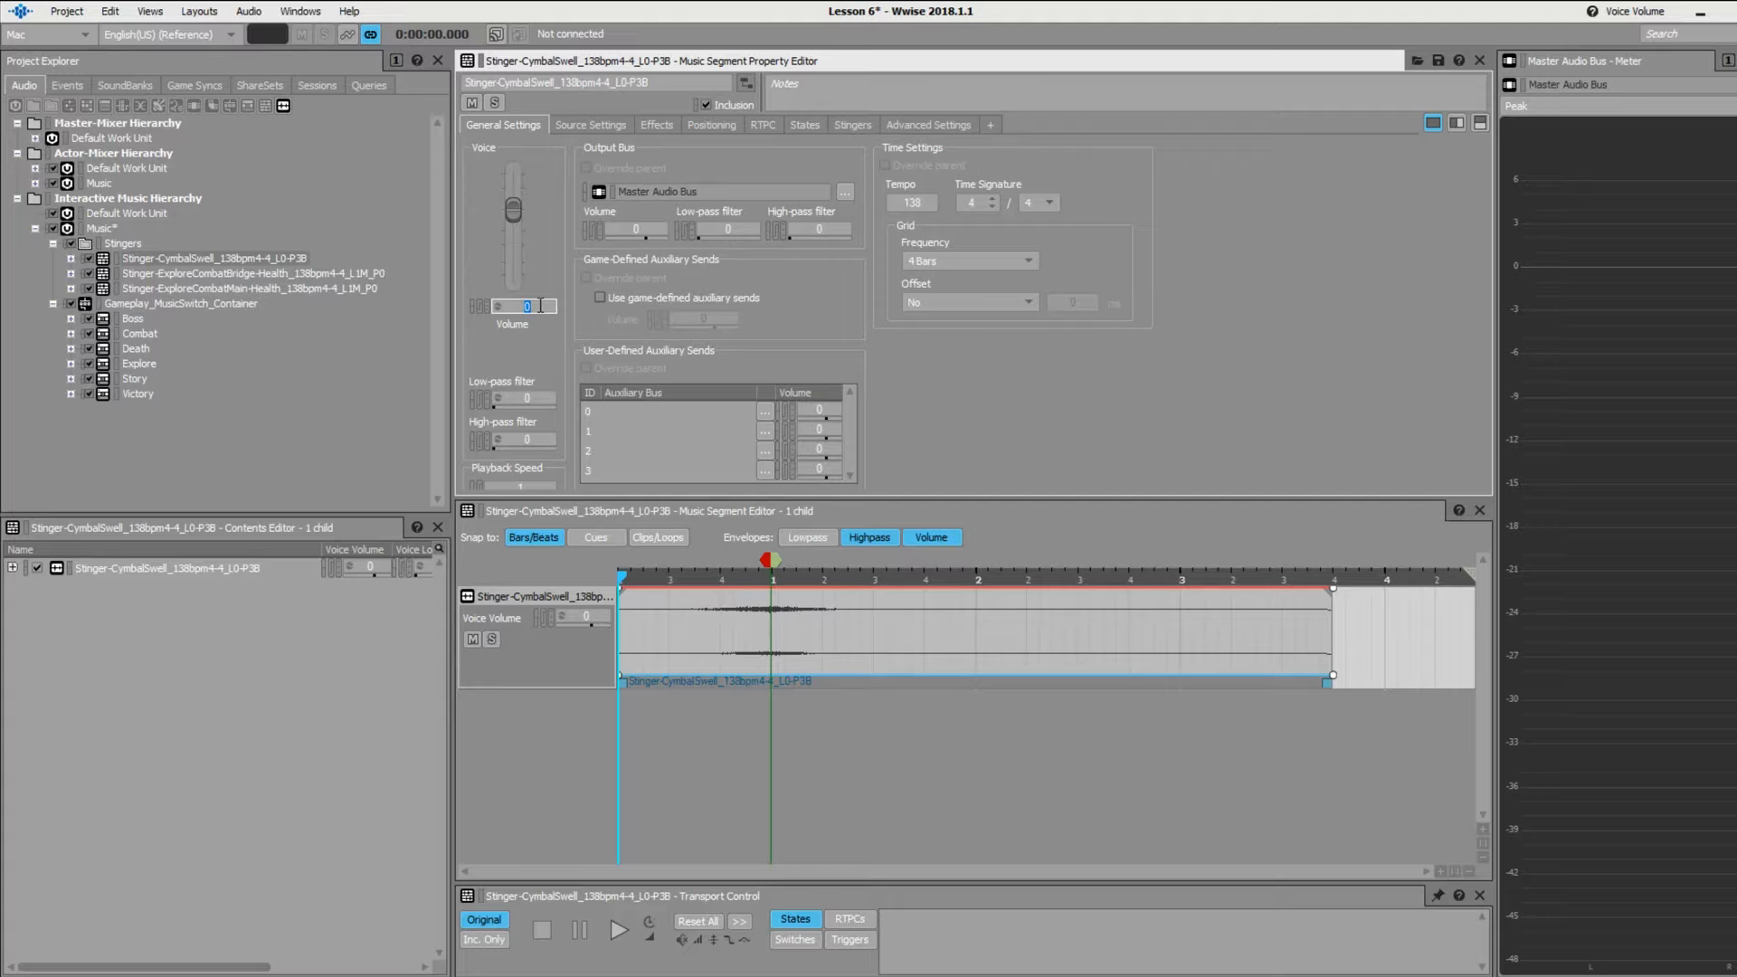
type("4")
key("Return")
- Play Gameplay_MusicSwitch_Container from Explore and switch Music_Gameplay_State to Boss to audition the cymbal swell transition
left_click(152, 304)
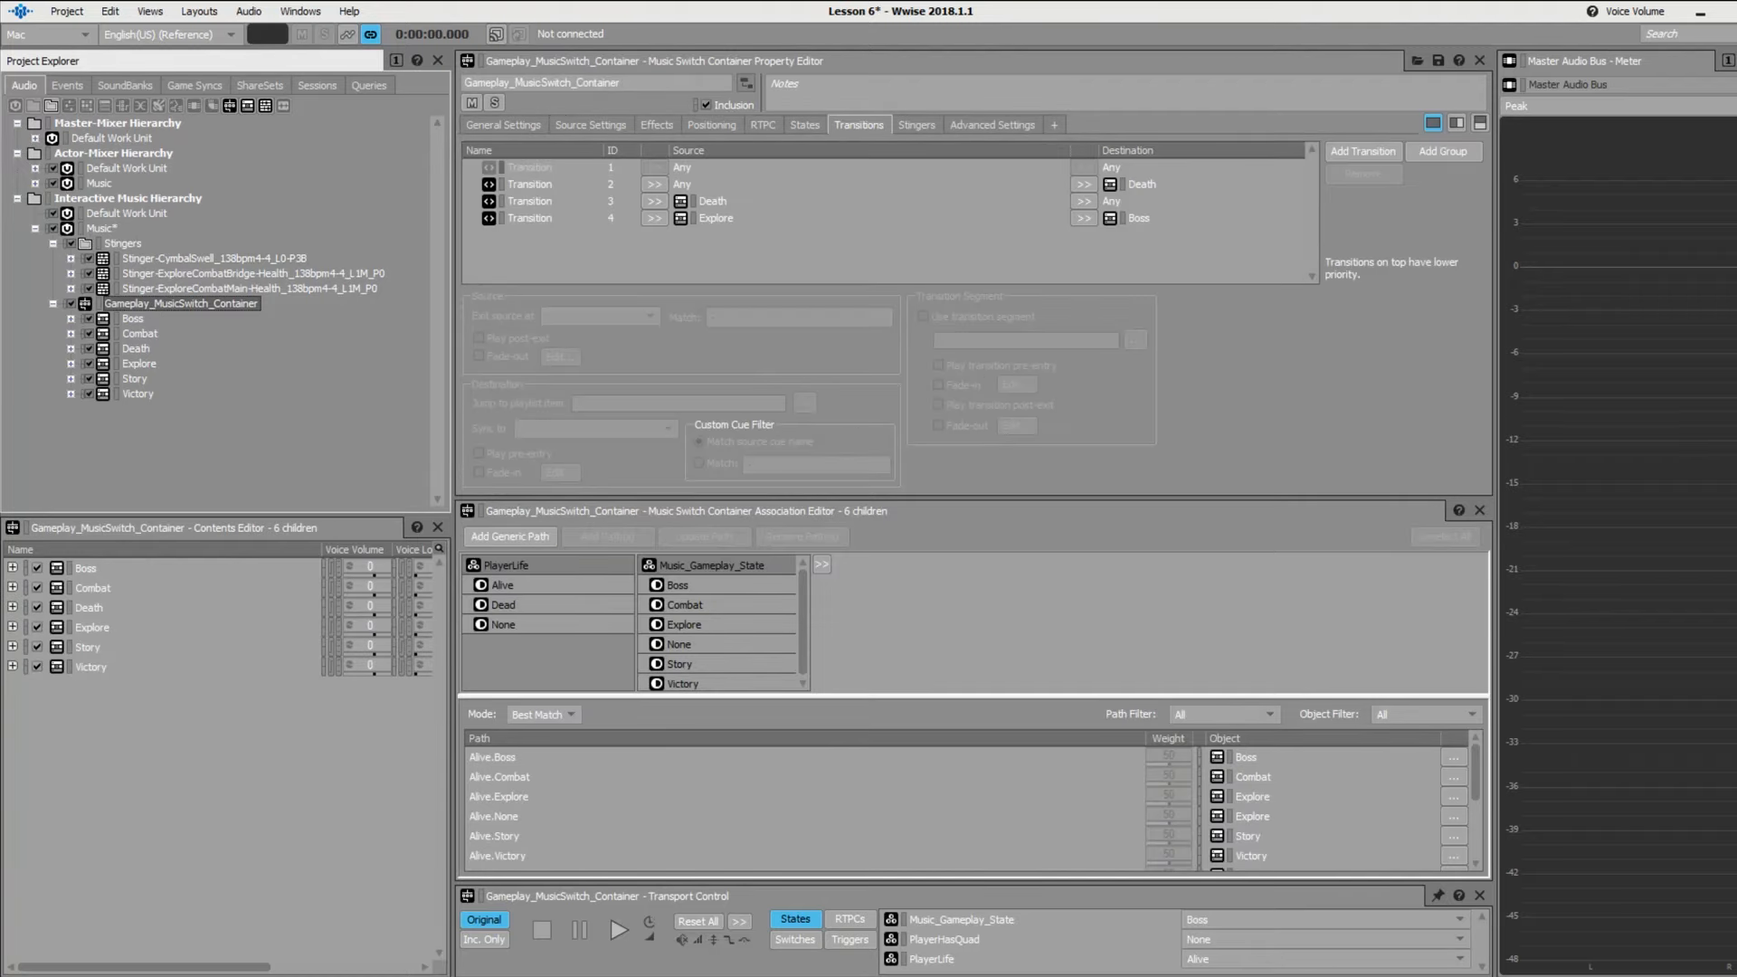
left_click(1377, 920)
left_click(1340, 970)
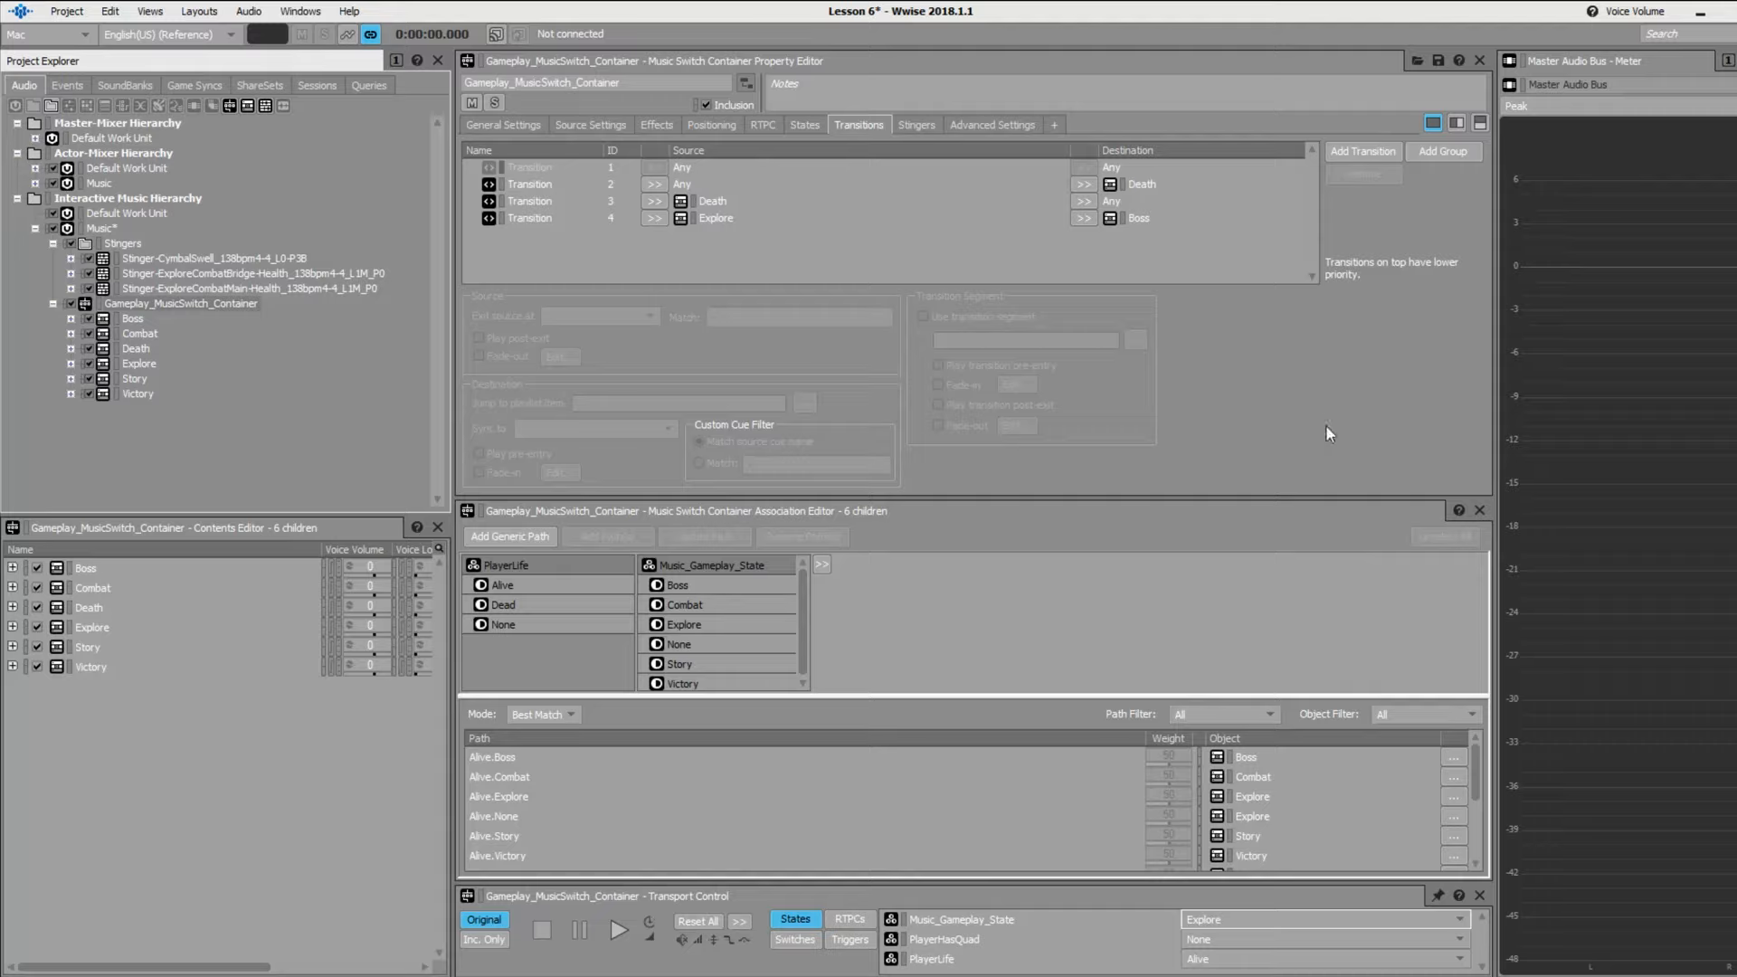
key("space")
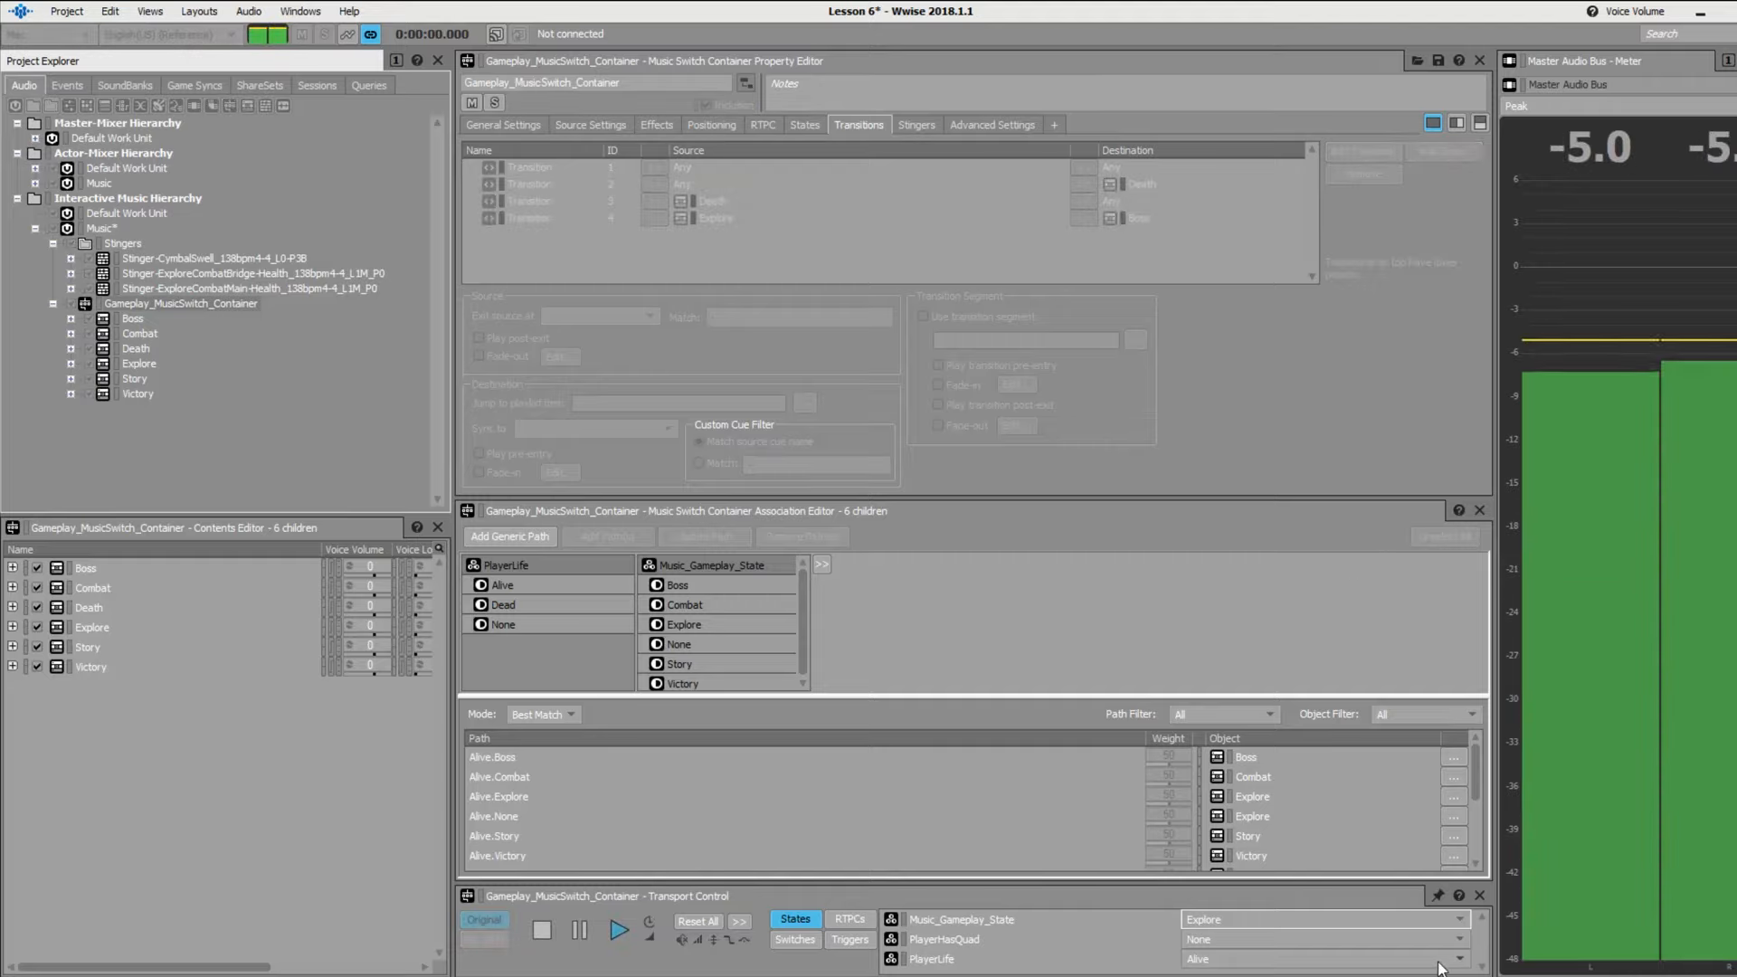
left_click(1458, 920)
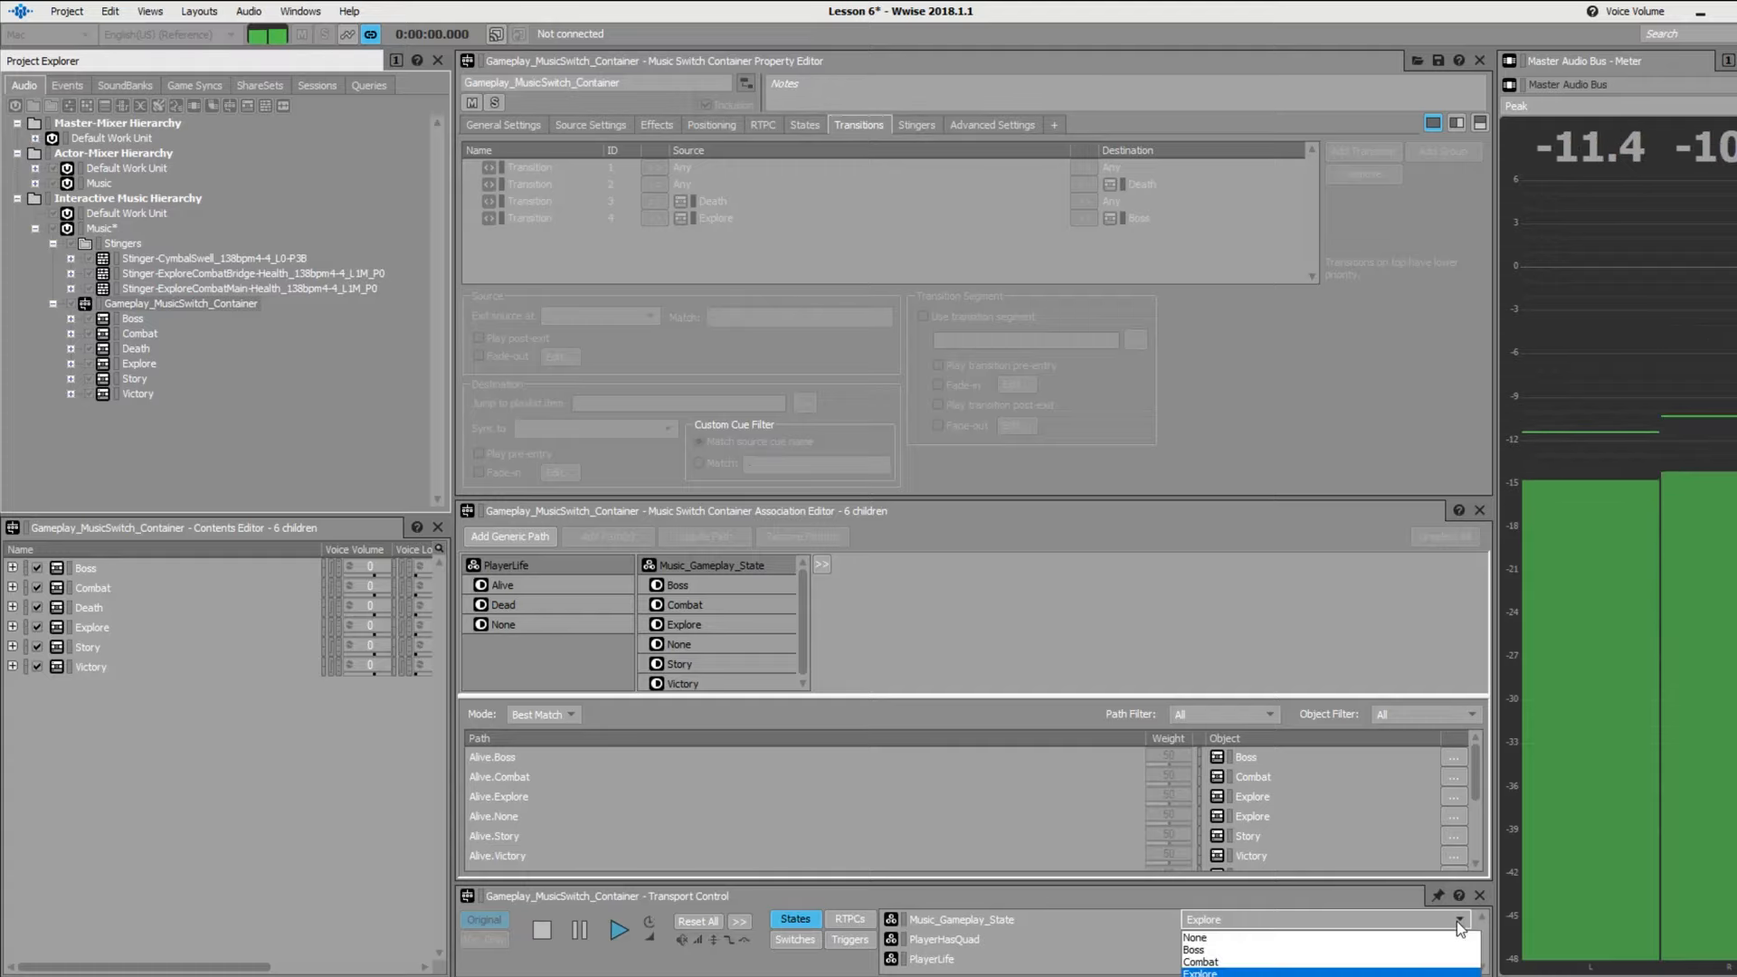
left_click(1409, 950)
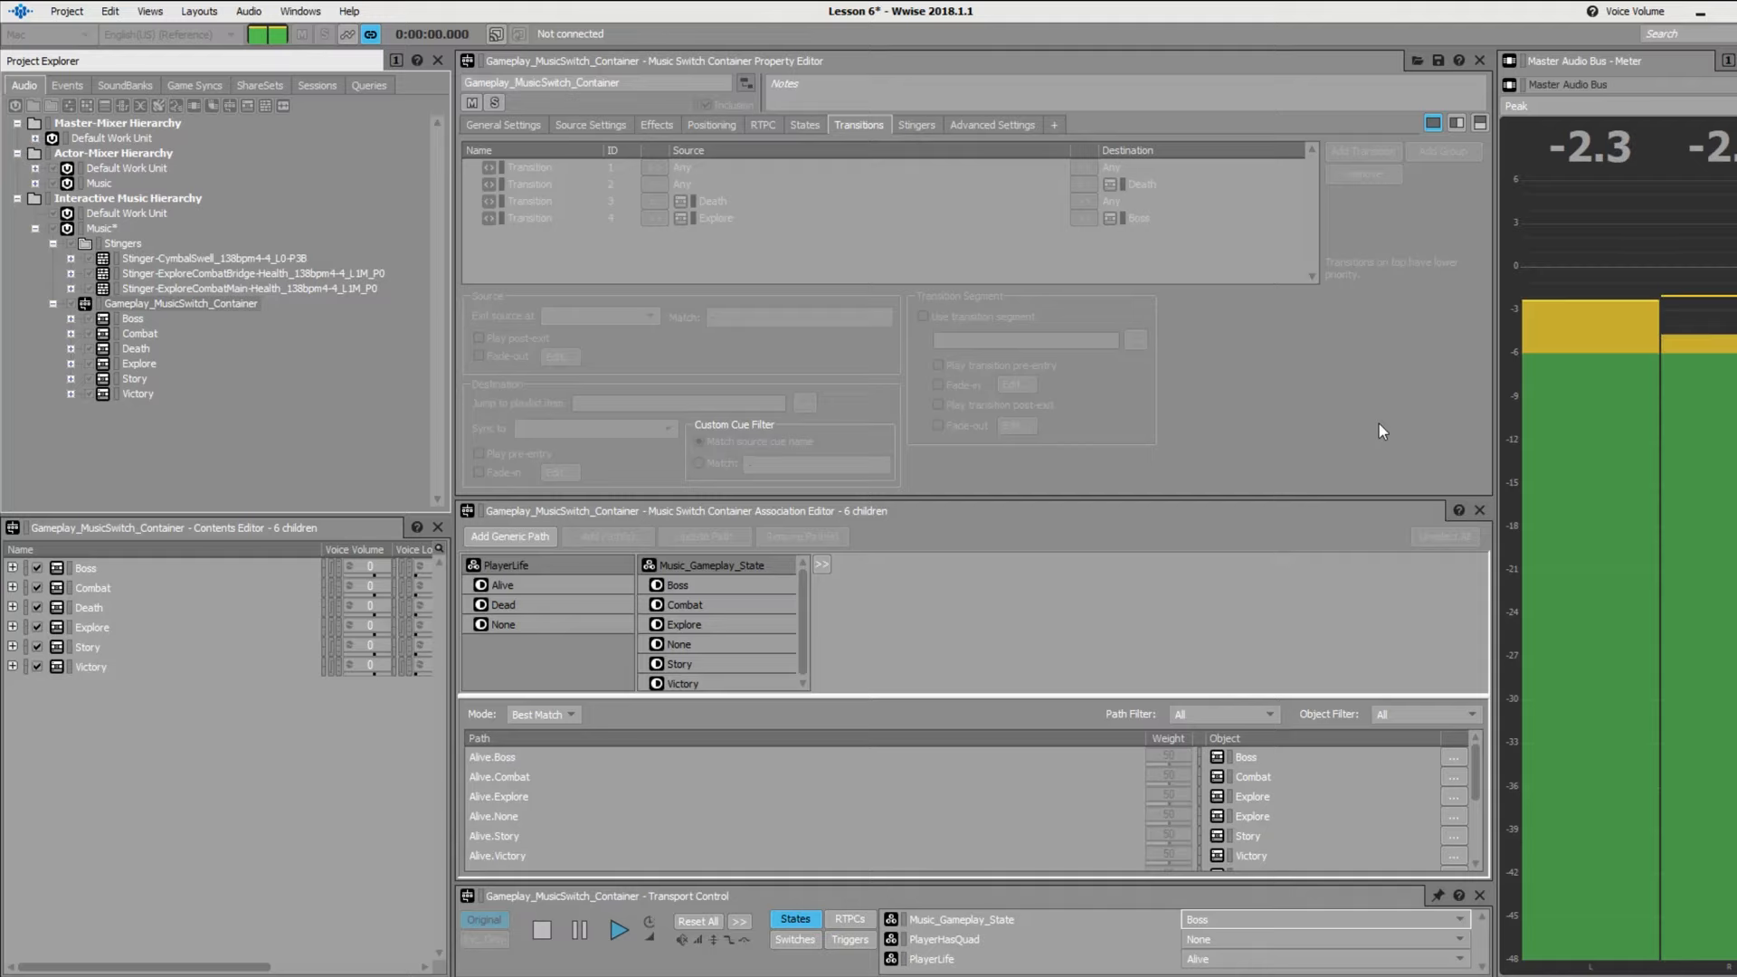
key("space")
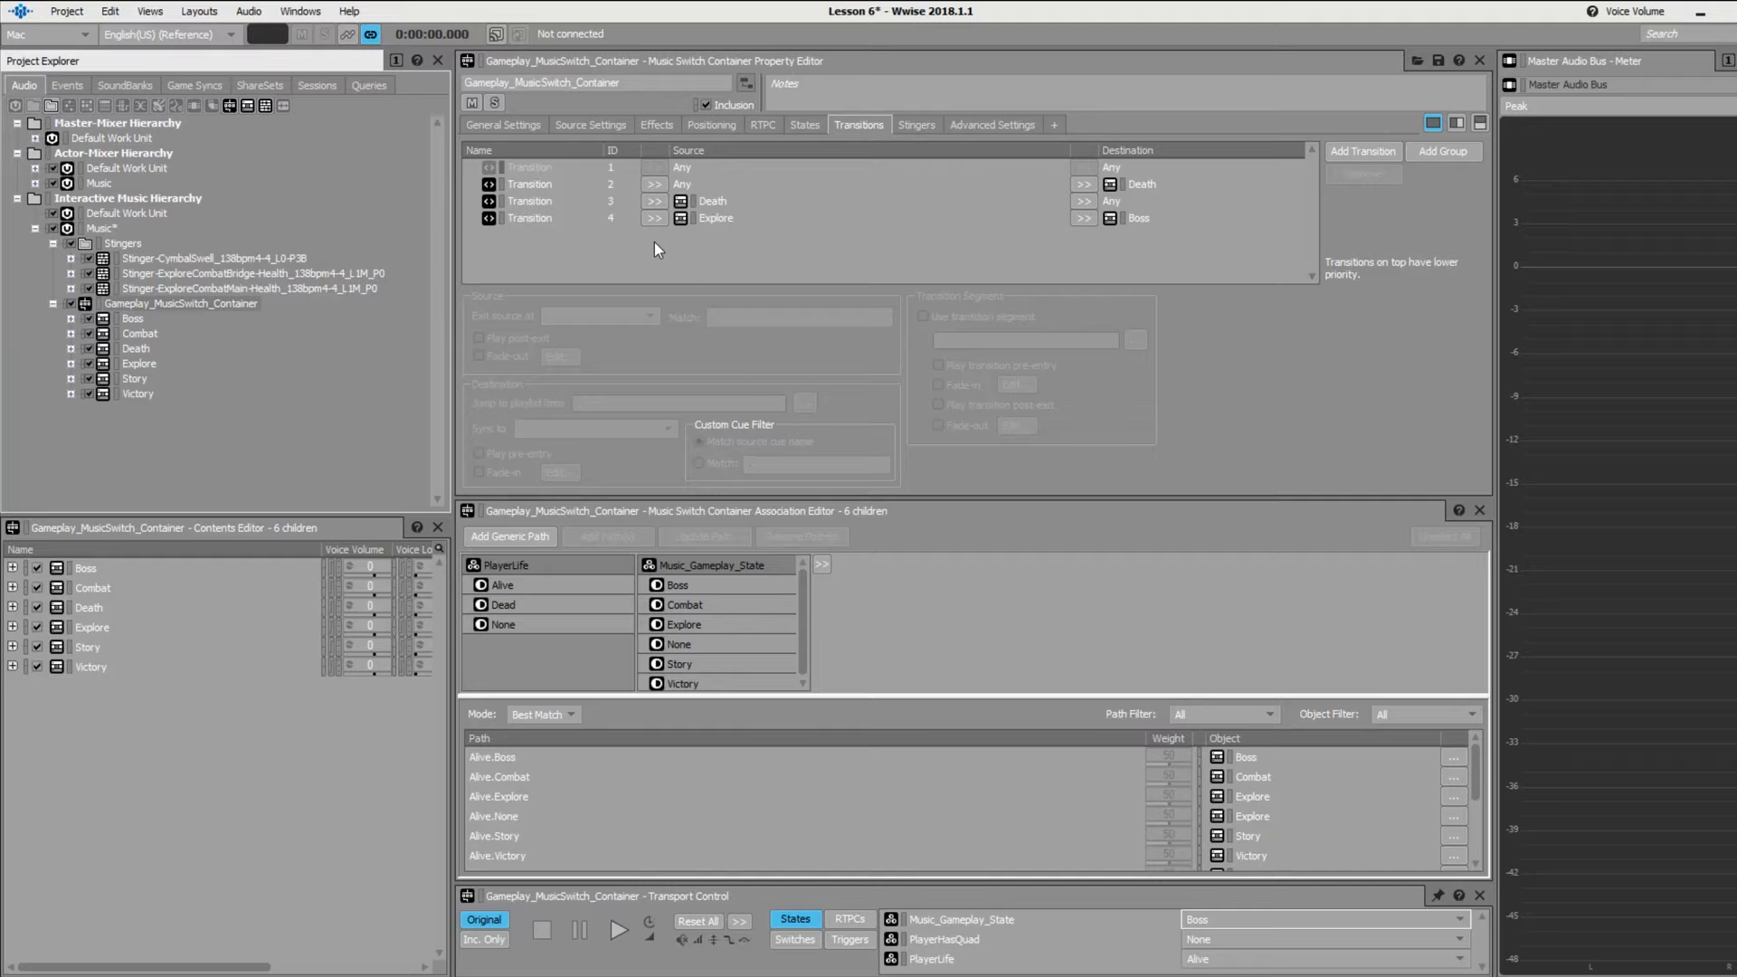
- Open the settings of the Explore-to-Boss transition
left_click(734, 213)
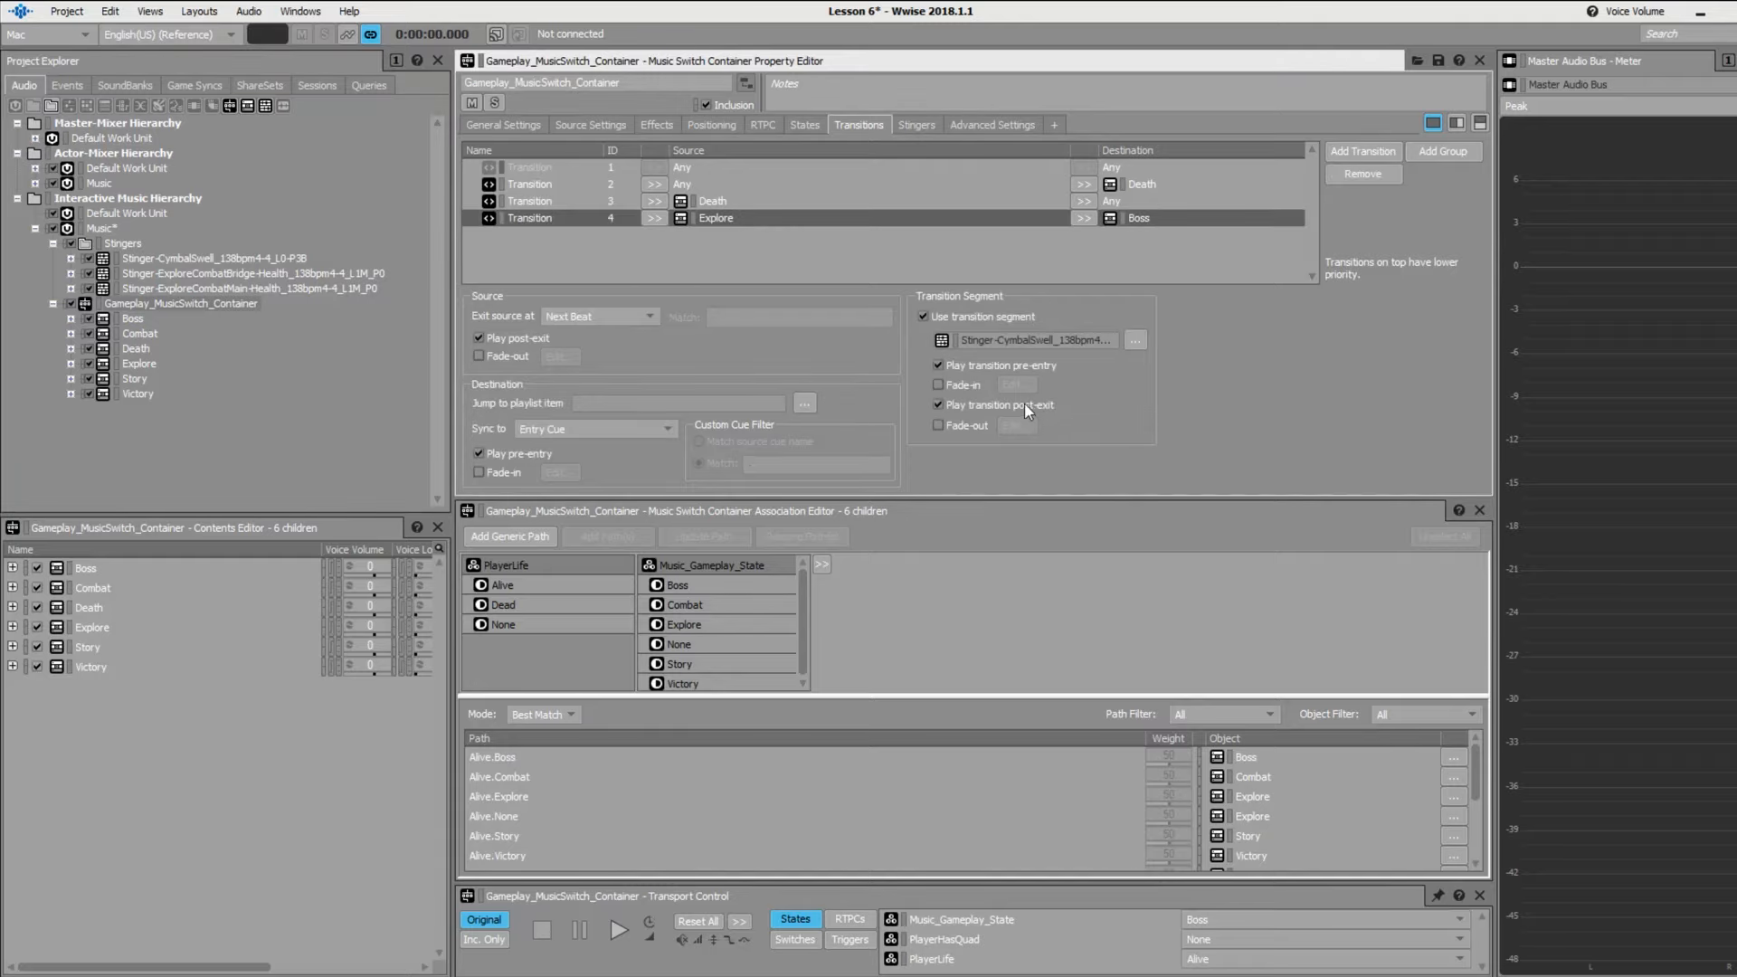